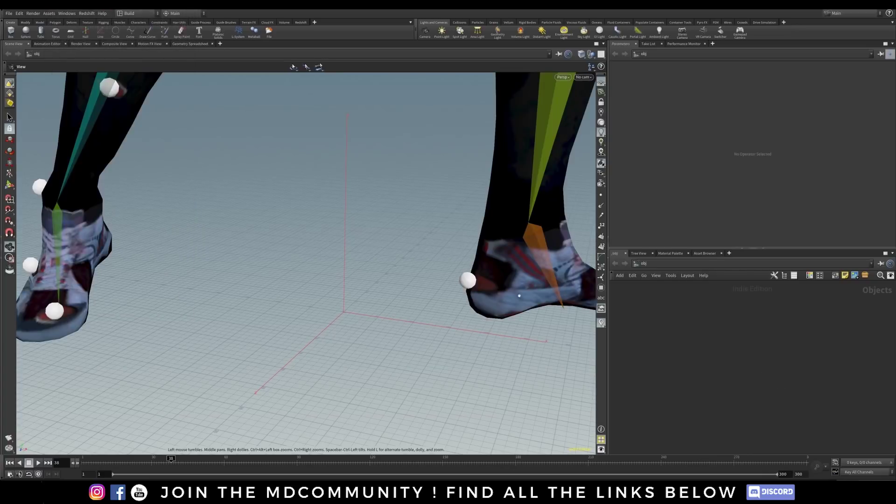
Inspect the character's feet and legs in the scene and go inside the Capoeira_fbx subnetwork.
right_click_drag(352, 300, 399, 270)
middle_click_drag(495, 229, 422, 310)
key("l")
mouse_move(697, 351)
right_mouse_down()
mouse_move(678, 367)
mouse_move(710, 355)
right_mouse_up()
middle_click_drag(802, 366, 697, 344)
right_click_drag(696, 345, 741, 348)
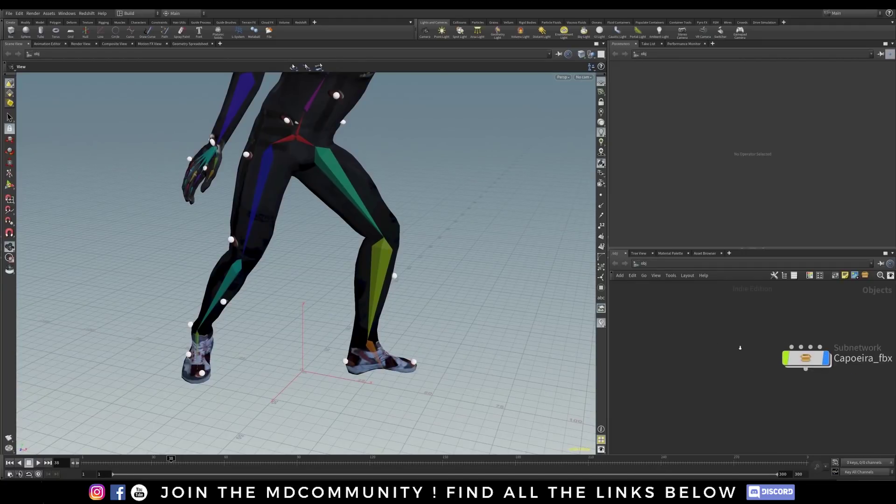
middle_click_drag(733, 344, 699, 349)
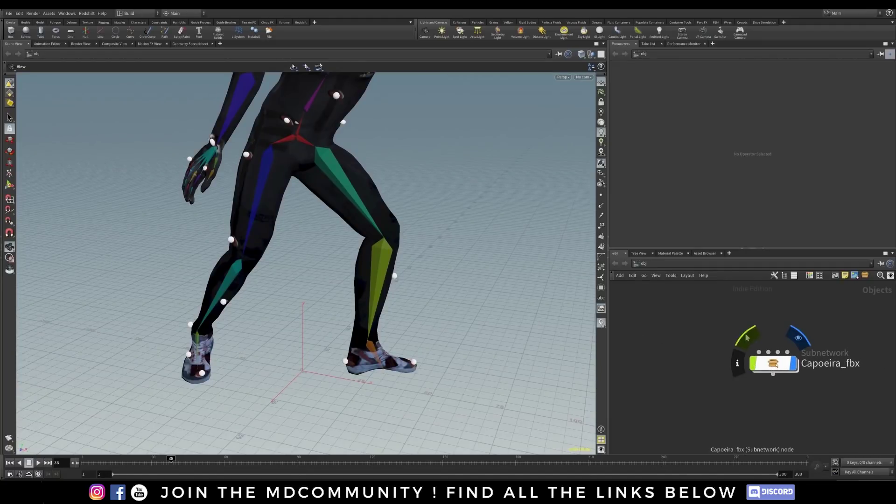
double_click(777, 365)
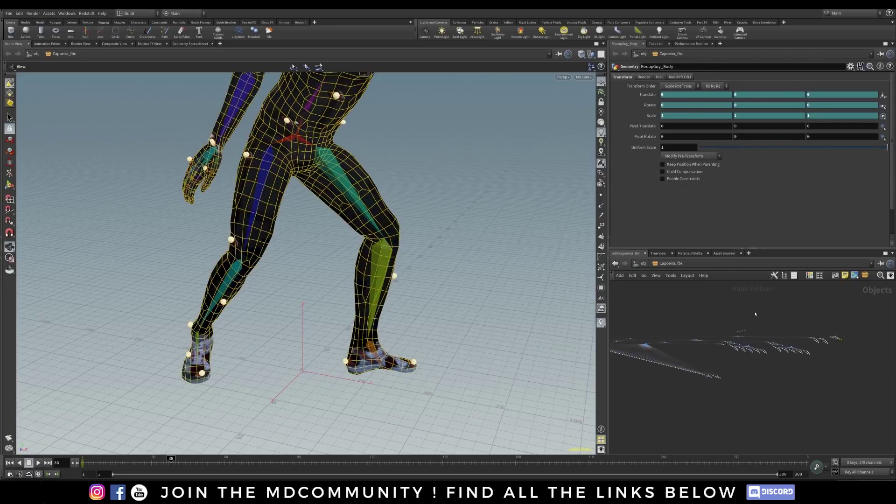
Locate the MocapGuy_Body geometry node in the subnetwork and place it apart from the other mesh nodes.
right_click_drag(822, 357, 866, 356)
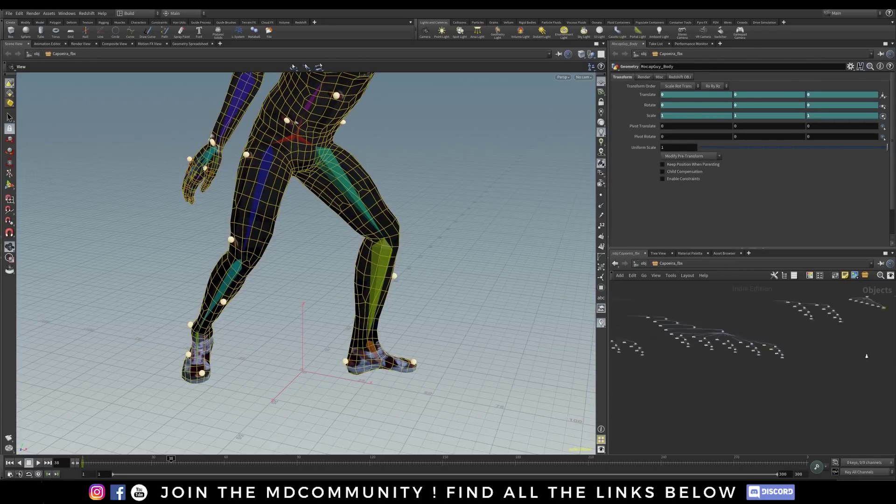
middle_click_drag(869, 357, 730, 425)
scroll(747, 345, "up", 5)
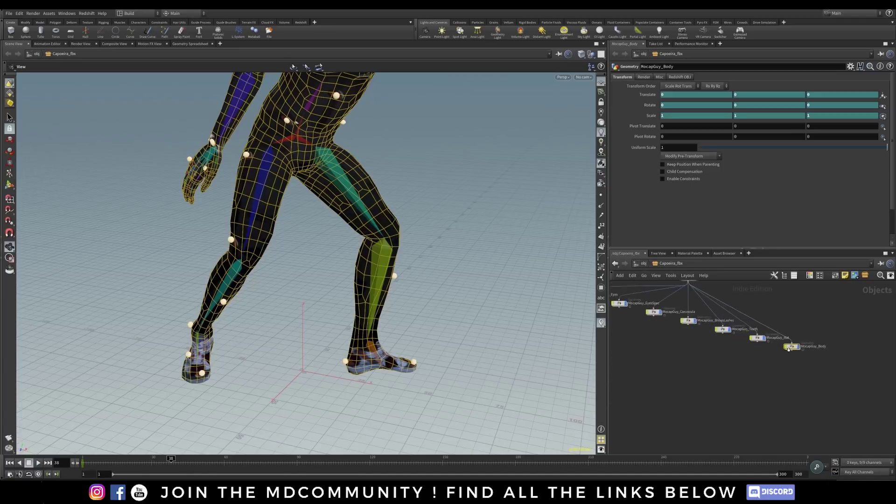
left_click(763, 318)
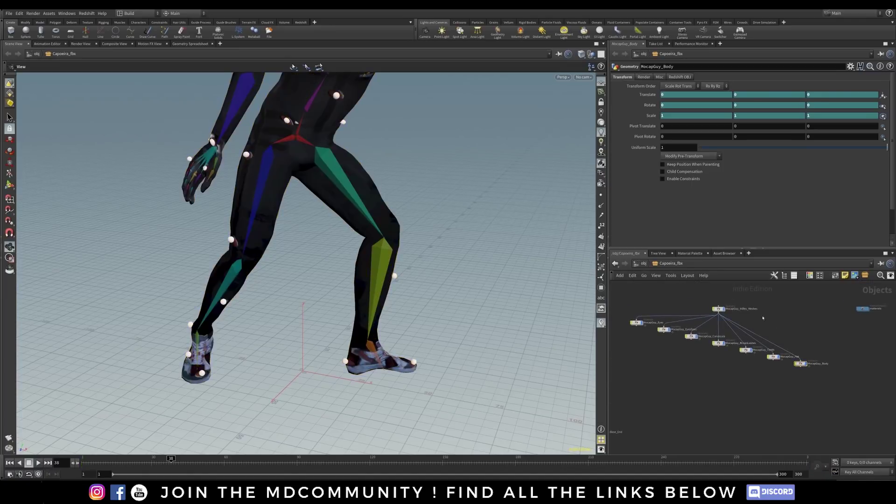
left_click_drag(801, 364, 817, 348)
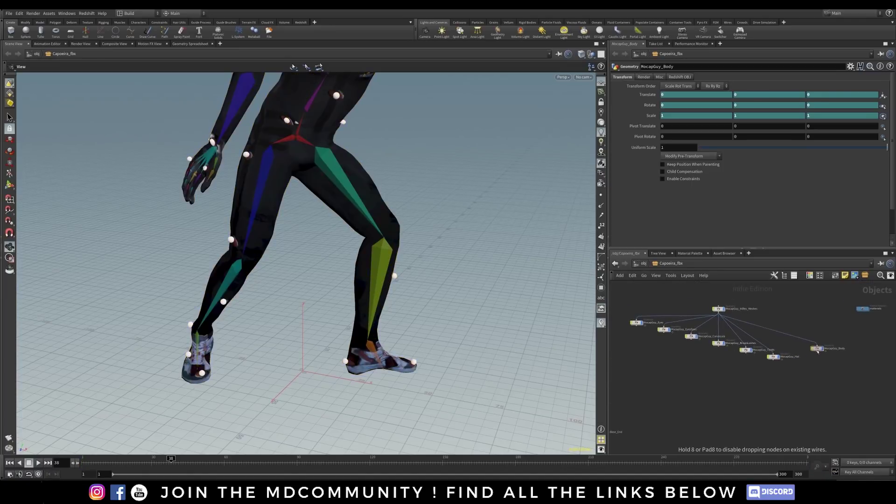
scroll(836, 356, "up", 1)
scroll(836, 357, "up", 5)
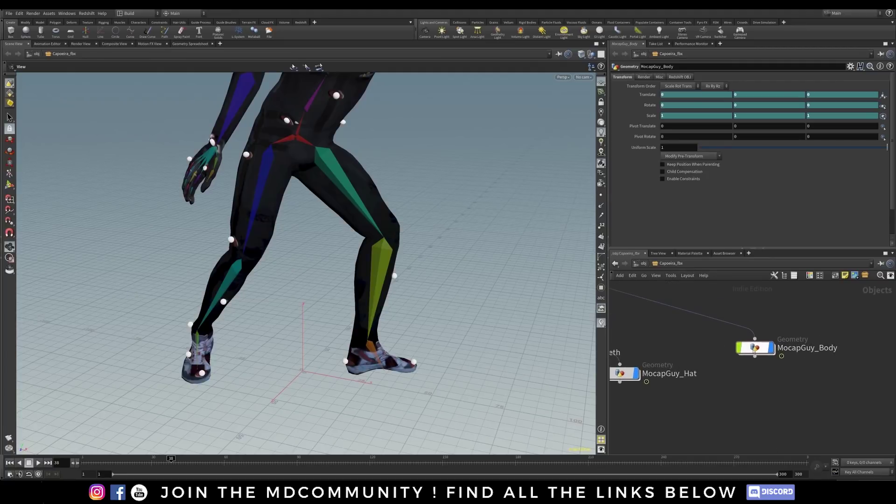
Turn the MocapGuy_Body node's display off and on again to check which mesh it controls.
left_click(771, 349)
left_click_drag(355, 169, 346, 251)
middle_click_drag(617, 355, 768, 369)
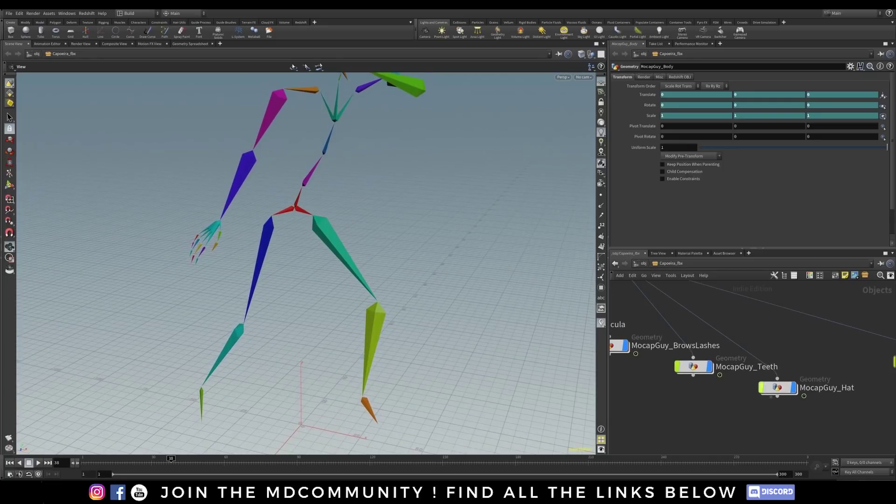
middle_click_drag(836, 368, 689, 352)
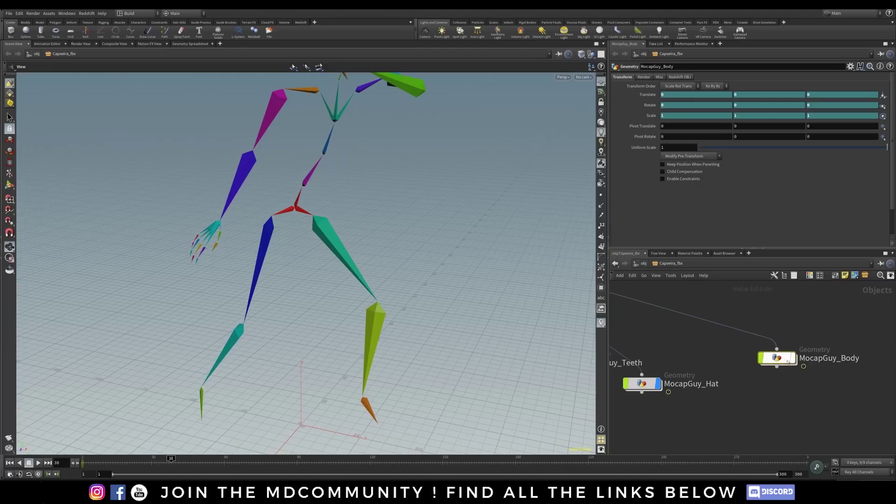
left_click(792, 359)
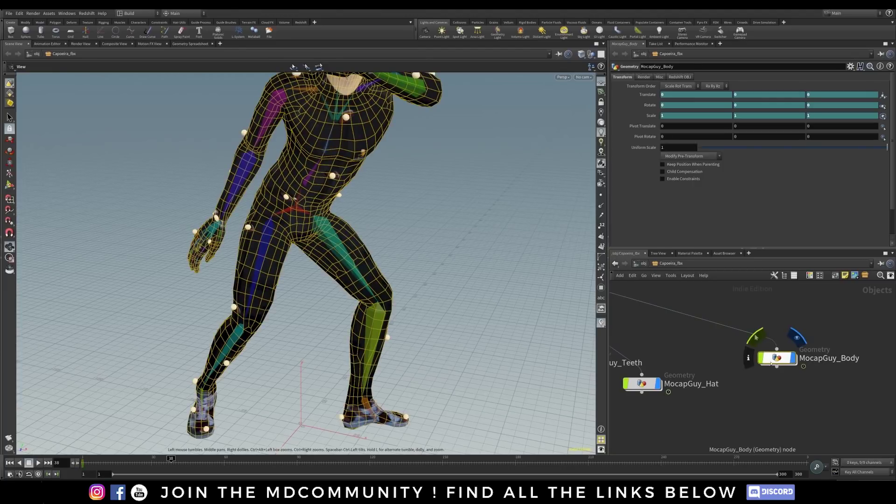
Go inside MocapGuy_Body and add a Blast node beside the bone capture and override nodes.
double_click(777, 358)
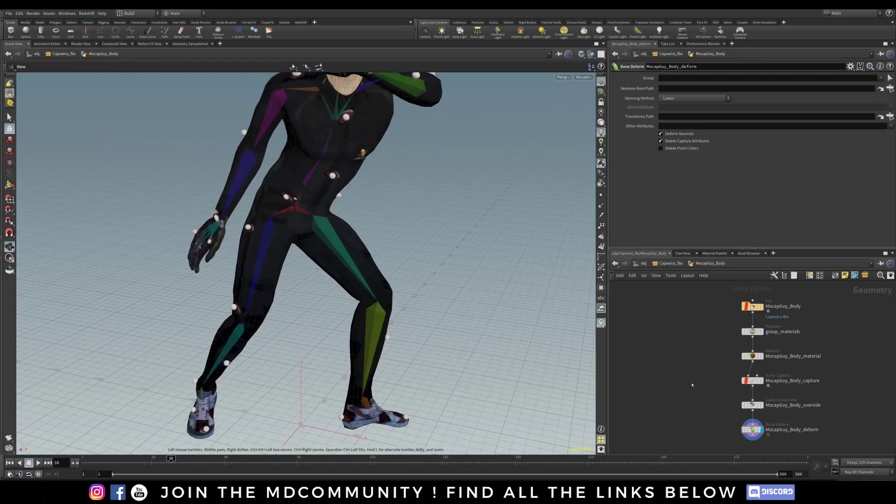
key("Tab")
type("blast")
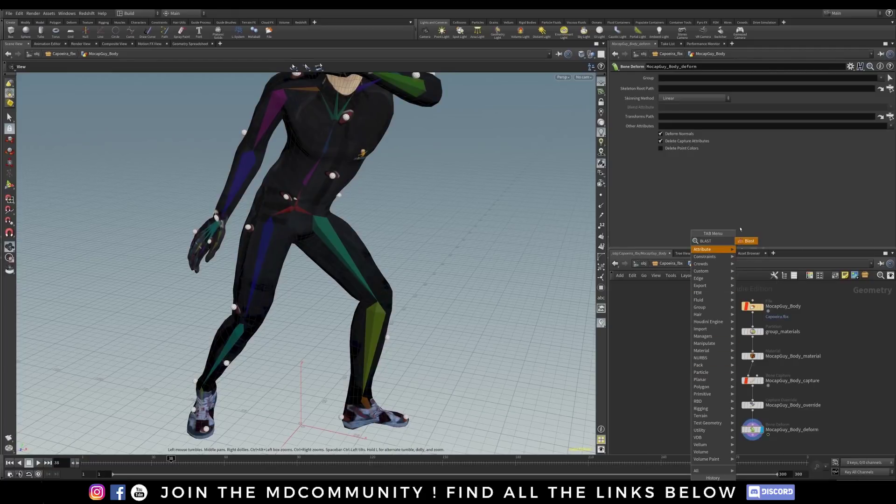
left_click(747, 242)
left_click(696, 405)
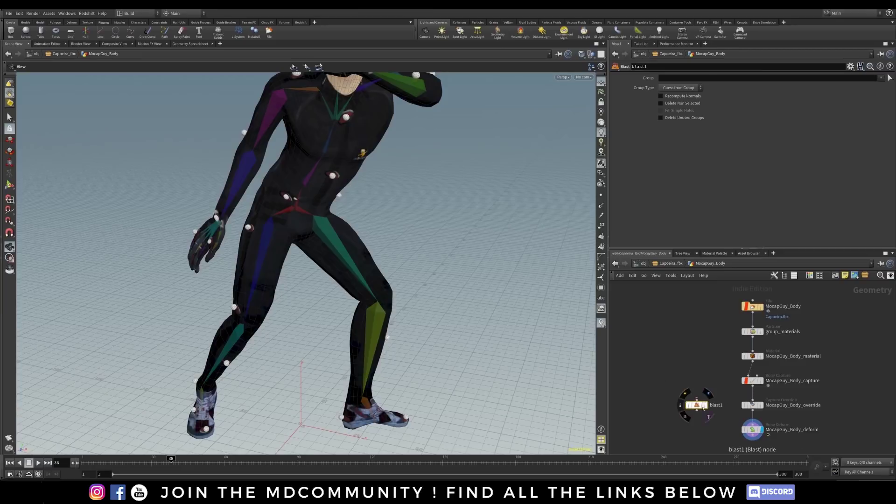
Wire the Blast node between MocapGuy_Body_capture and MocapGuy_Body_override and set its group to Reflectors_group.
left_click_drag(753, 389, 697, 400)
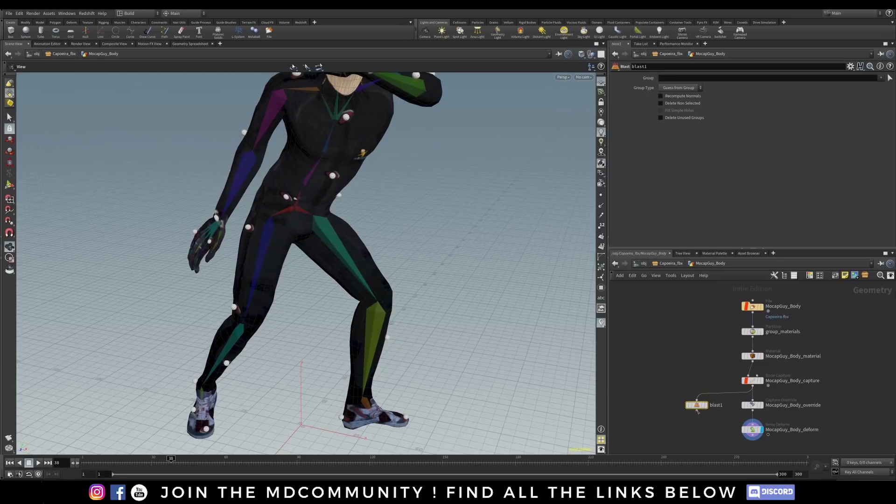
left_click_drag(697, 411, 753, 401)
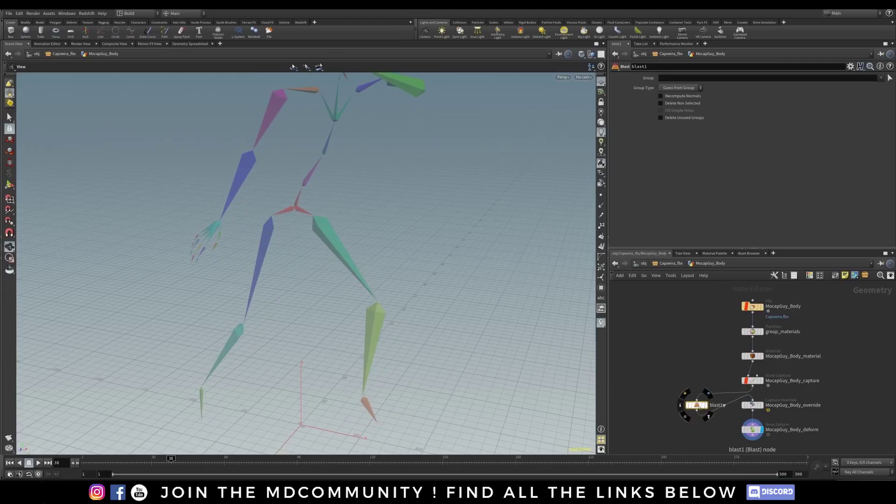
left_click_drag(697, 407, 699, 398)
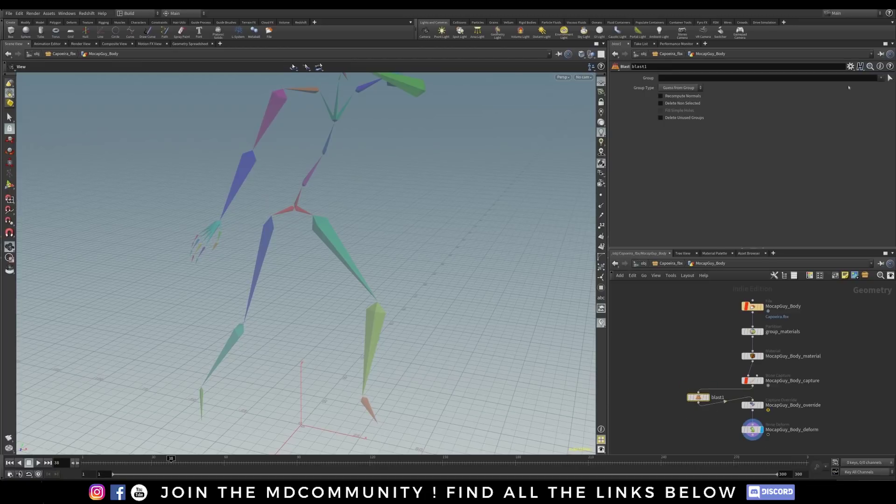
left_click(882, 78)
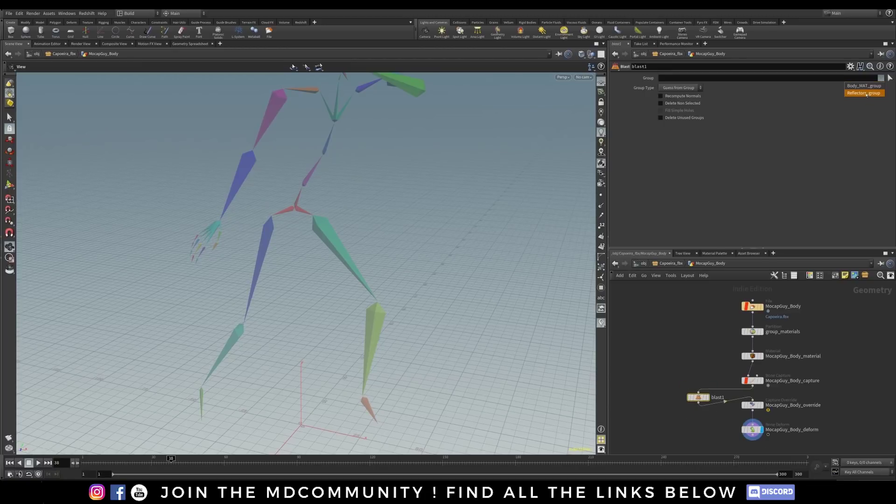
left_click(865, 93)
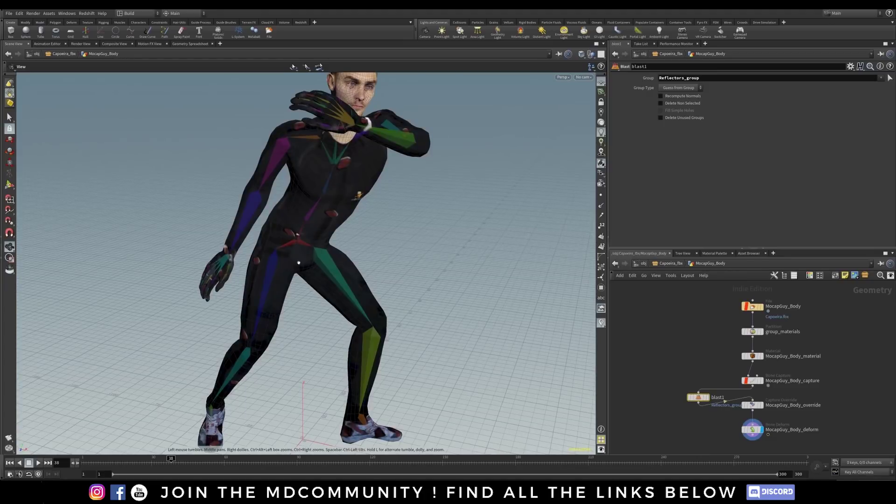
Return to the object level and add a Geometry node beside the Capoeira_fbx subnetwork.
key("u")
key("u")
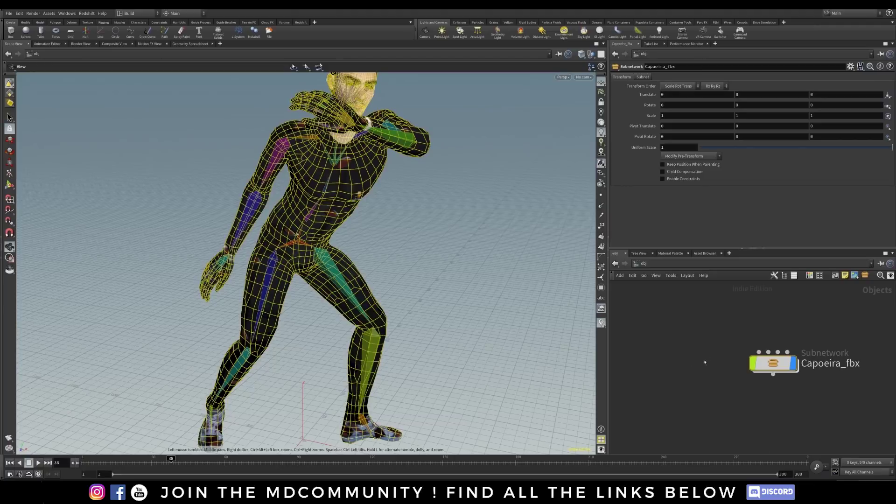
scroll(754, 329, "down", 2)
mouse_move(769, 358)
left_mouse_down()
mouse_move(792, 345)
mouse_move(777, 355)
left_mouse_up()
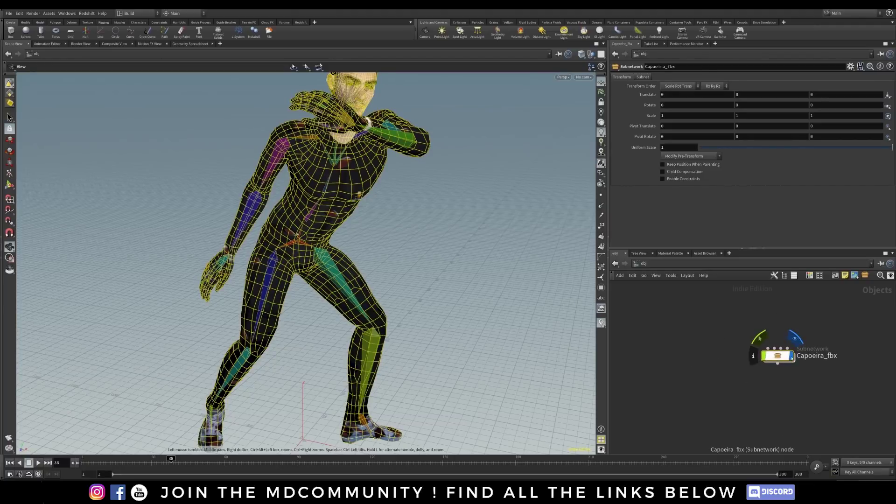
left_click(679, 358)
key("Tab")
type("geo")
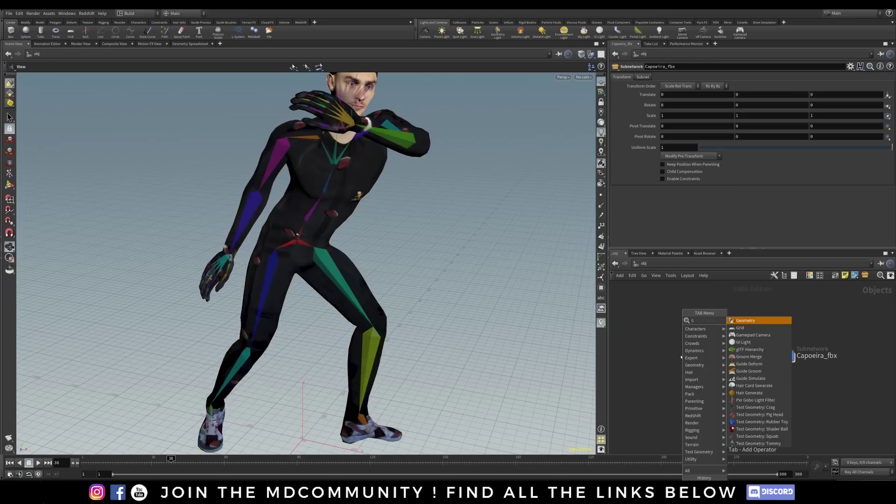
key("Return")
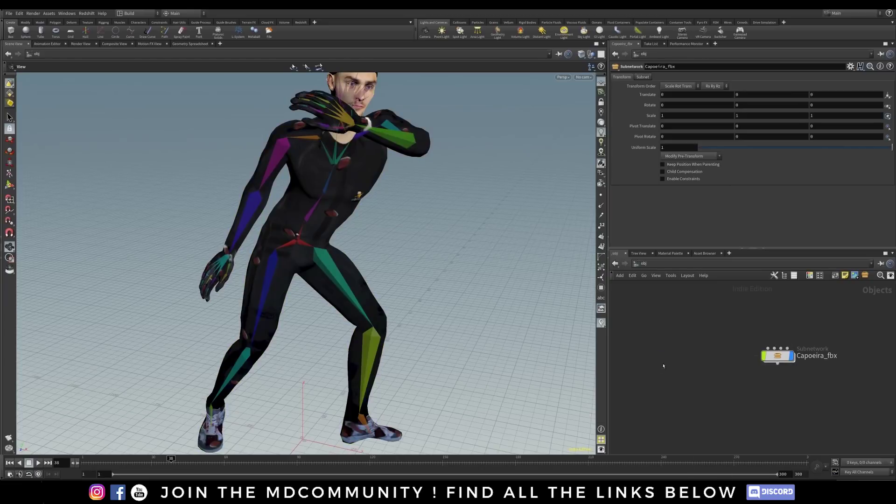
left_click(677, 360)
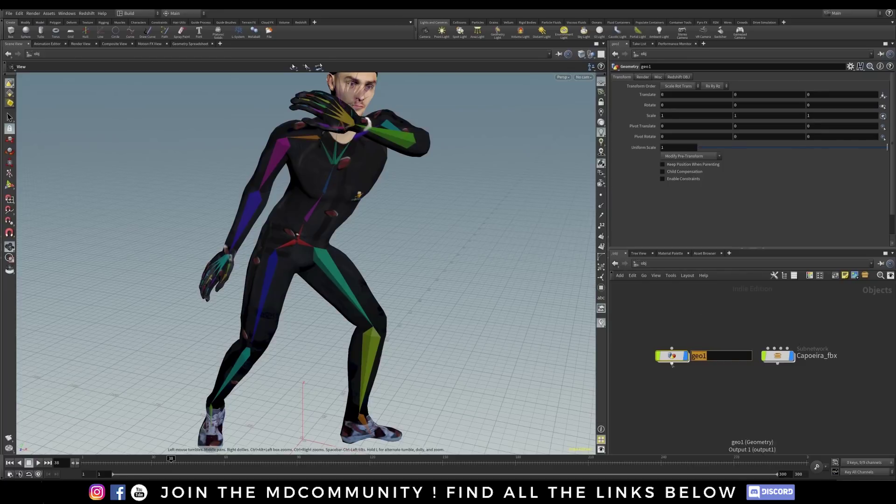
left_click_drag(672, 358, 658, 359)
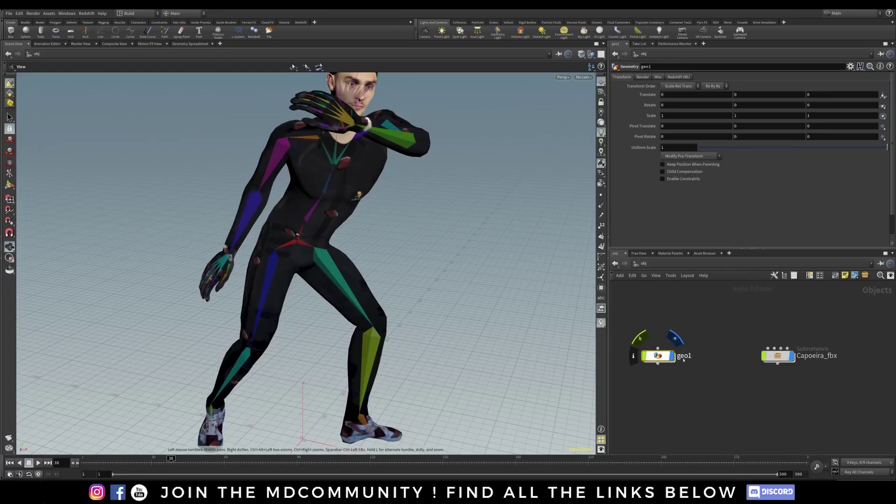
Look over the bone hierarchy and mesh nodes inside the Capoeira_fbx subnetwork.
double_click(777, 356)
scroll(643, 370, "down", 5)
scroll(643, 371, "up", 4)
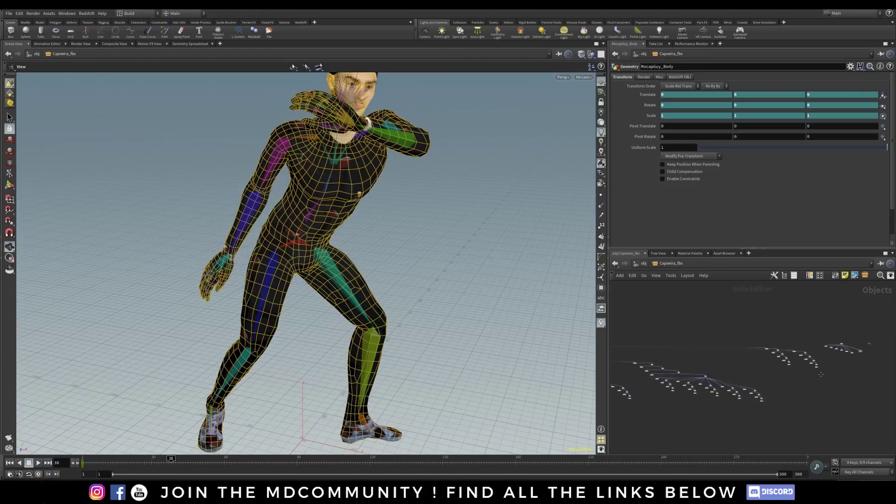
middle_click_drag(717, 344, 839, 370)
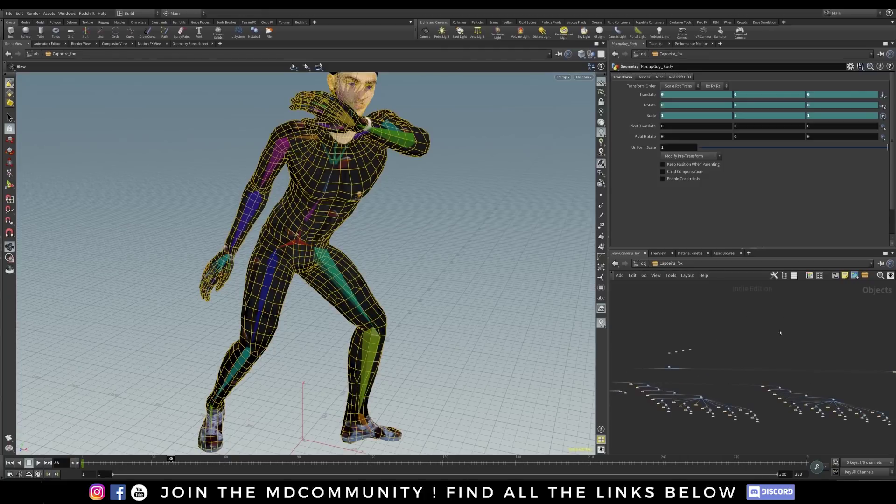
left_click_drag(795, 339, 612, 439)
left_click(798, 343)
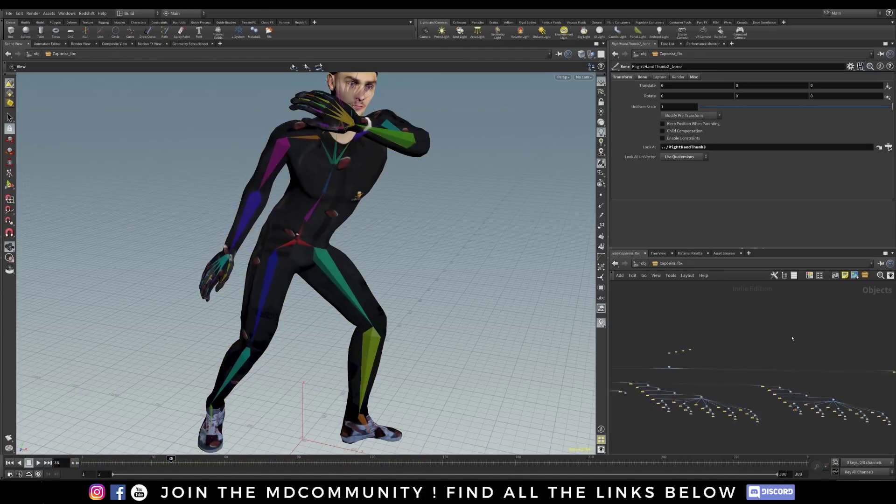
Return to the object level and turn off the display of the Capoeira_fbx subnetwork.
key("u")
left_click_drag(789, 355, 795, 361)
left_click(800, 355)
Rename the geo1 geometry node as DancingBody.
double_click(685, 356)
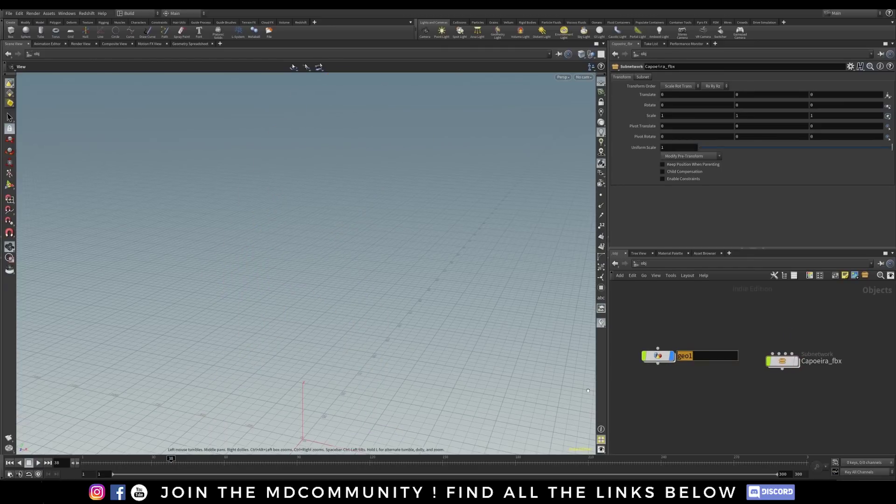
type("dANCING")
key("BackSpace")
key("BackSpace")
key("BackSpace")
key("BackSpace")
key("BackSpace")
type("Dan")
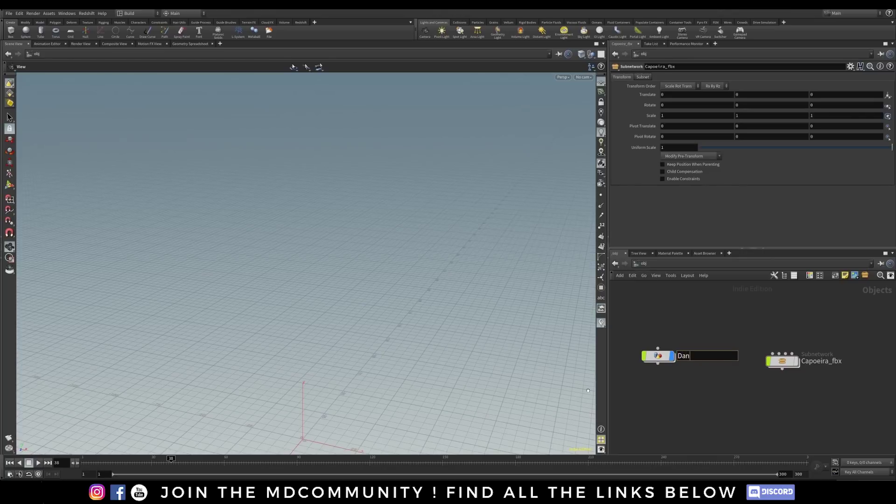
type("cingBody")
key("Return")
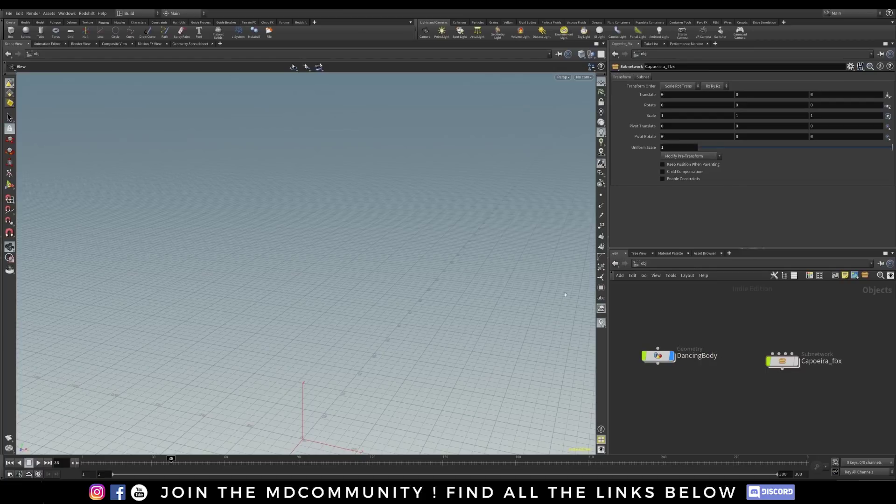
Go inside the DancingBody geometry object and add an Object Merge node.
left_click(659, 356)
key("i")
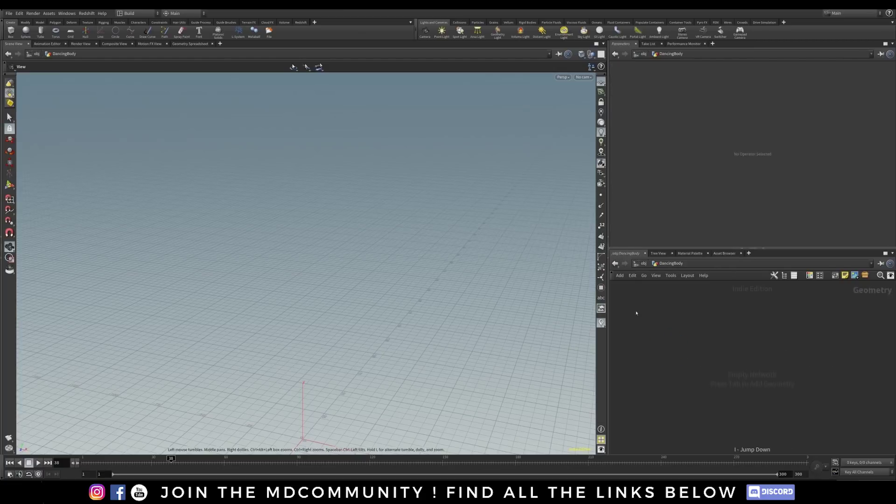
key("Tab")
type("objec")
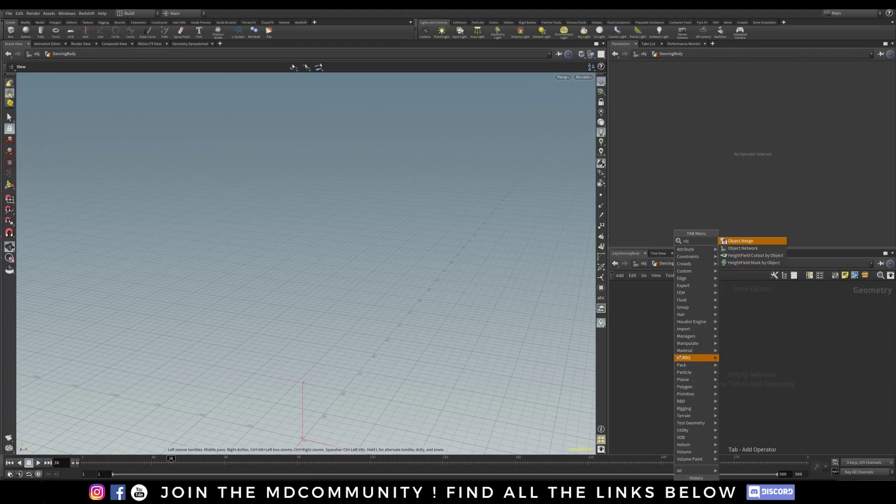
left_click(742, 240)
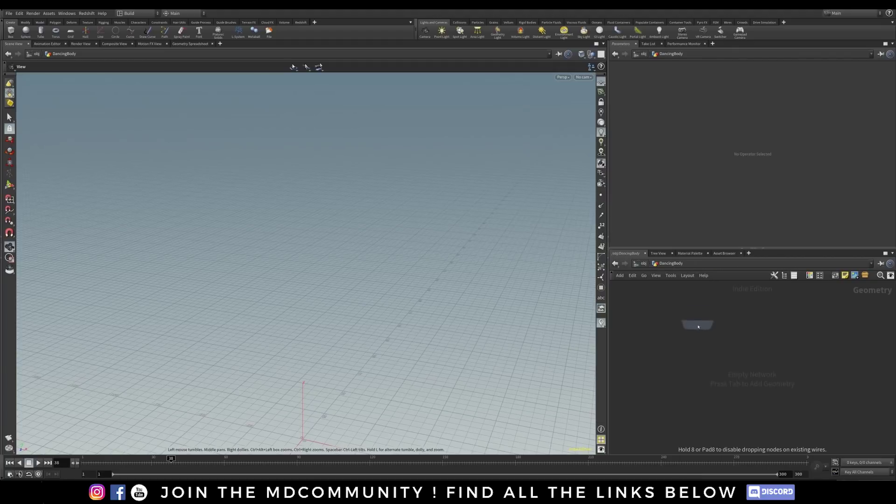
left_click(699, 326)
Choose MocapGuy_Body from the Capoeira_fbx subnetwork as Object 1 of the Object Merge node.
left_click(884, 96)
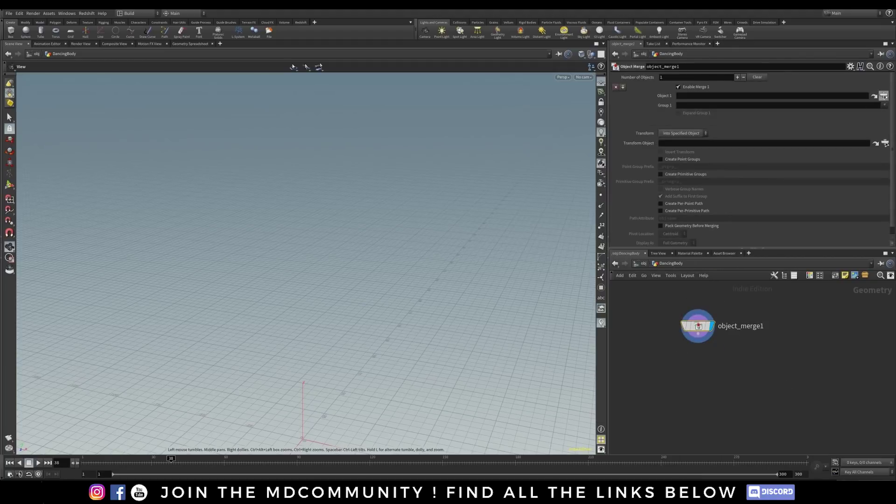
left_click(816, 57)
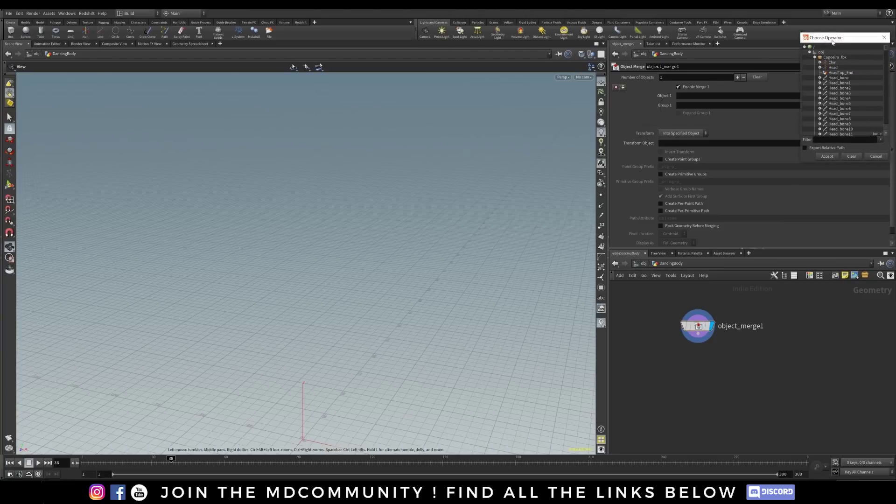
left_click_drag(834, 42, 341, 157)
left_click_drag(397, 280, 474, 380)
left_click_drag(472, 184, 472, 276)
left_click(346, 218)
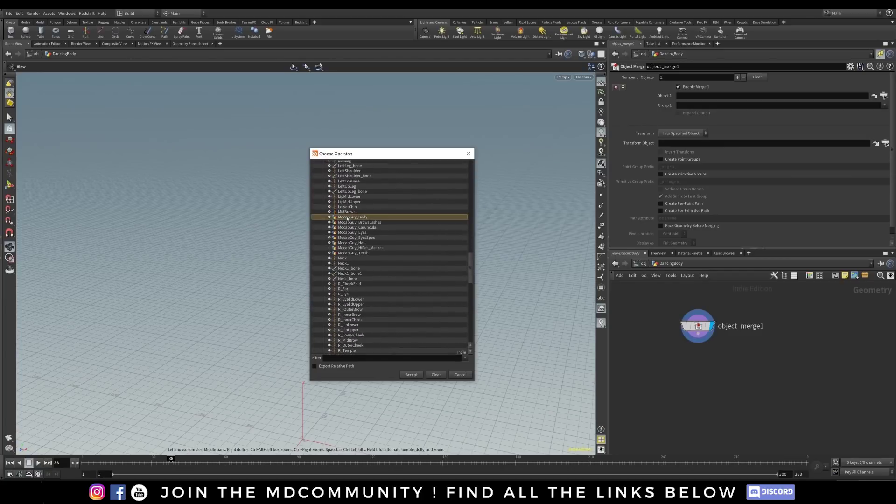
left_click(412, 376)
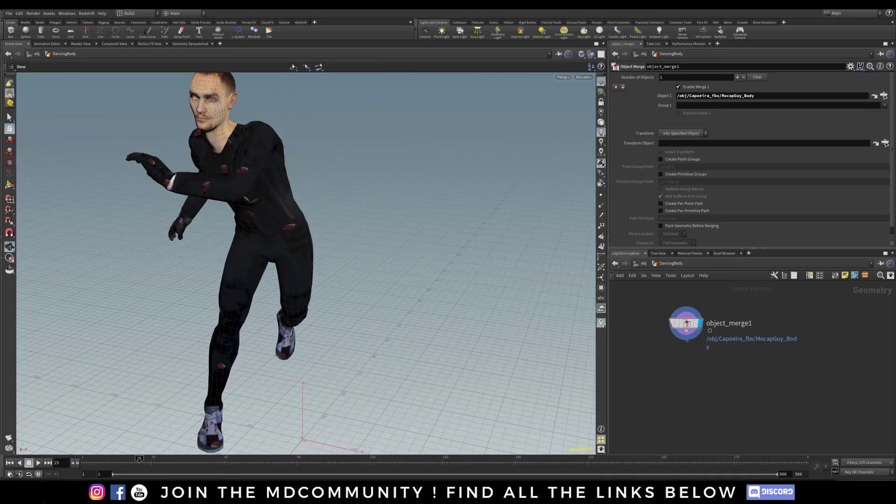
Append a Transform node to the output of object_merge1.
left_click(687, 332)
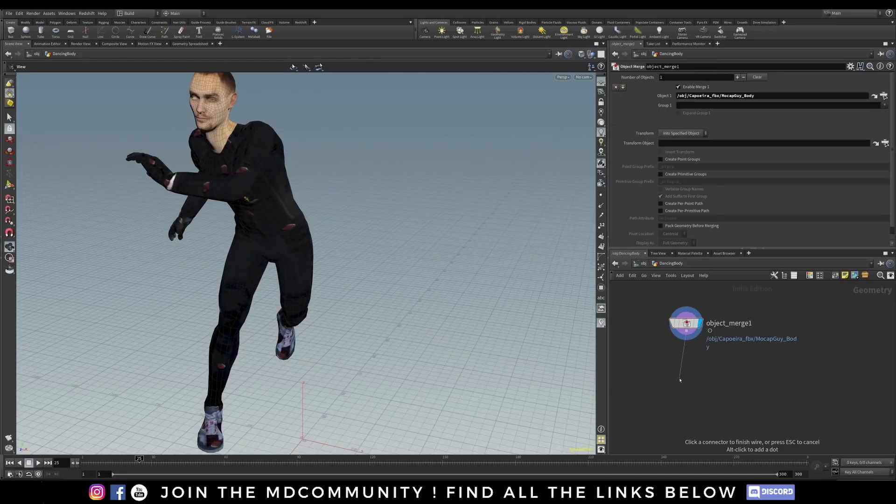
left_click(680, 380)
type("trans")
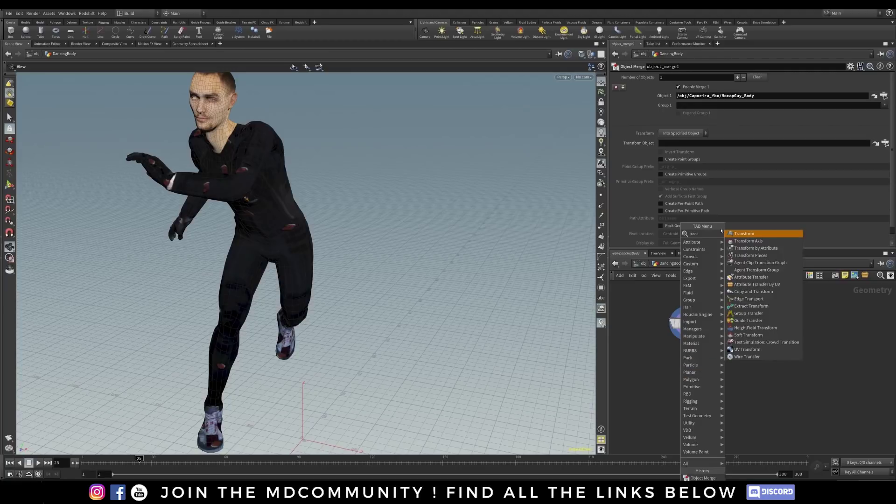
key("Return")
left_click(693, 385)
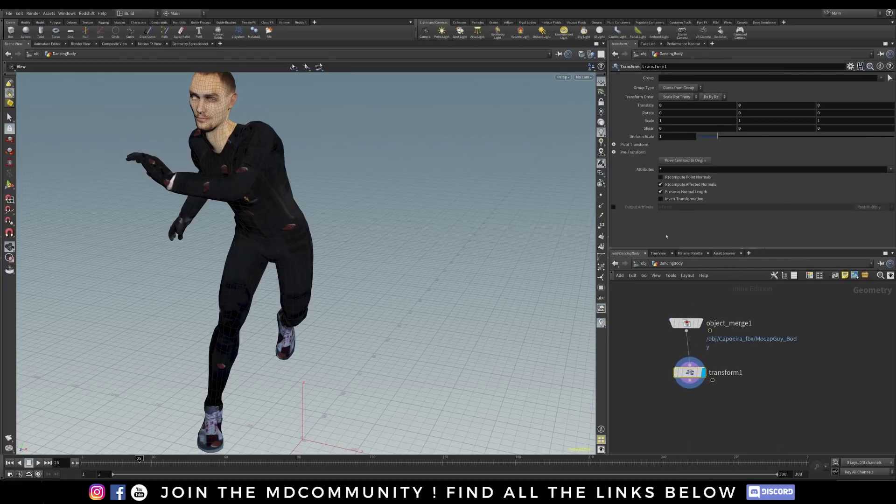
Set the Transform node's Uniform Scale to 0.1 and align the node under object_merge1.
left_click(681, 137)
type("0.")
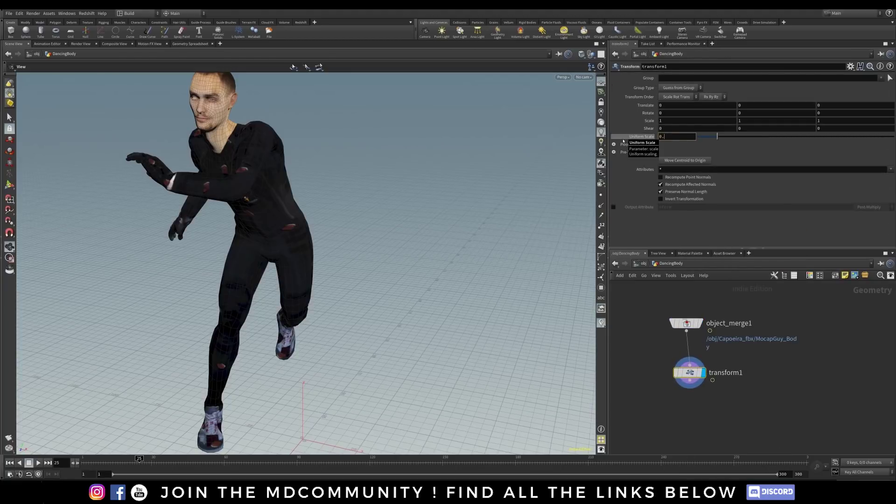
type("1")
key("Return")
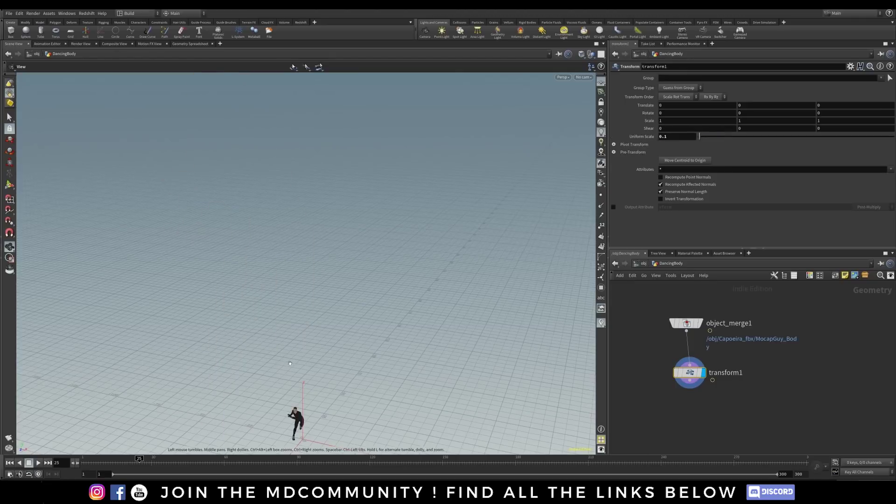
scroll(317, 268, "up", 8)
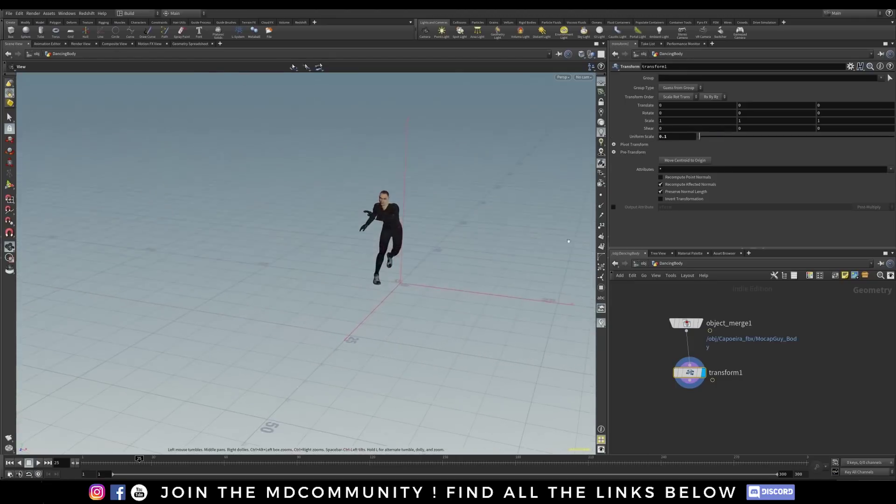
scroll(329, 286, "up", 4)
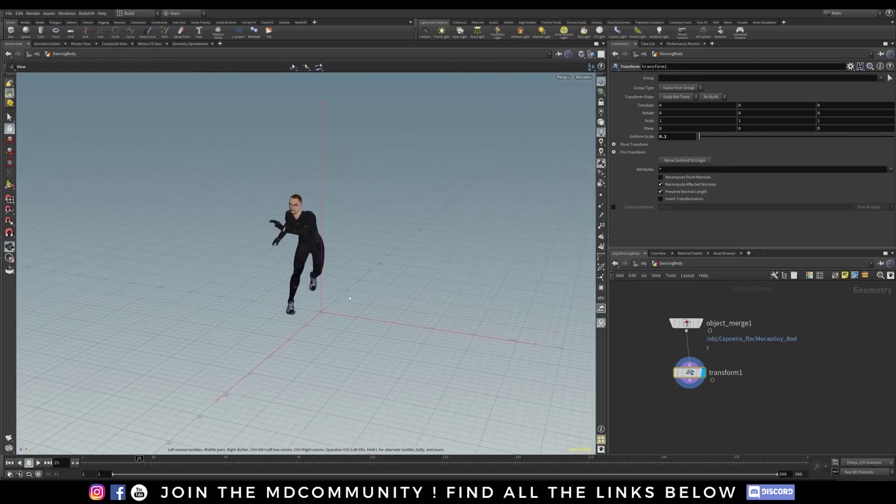
left_click_drag(690, 373, 687, 364)
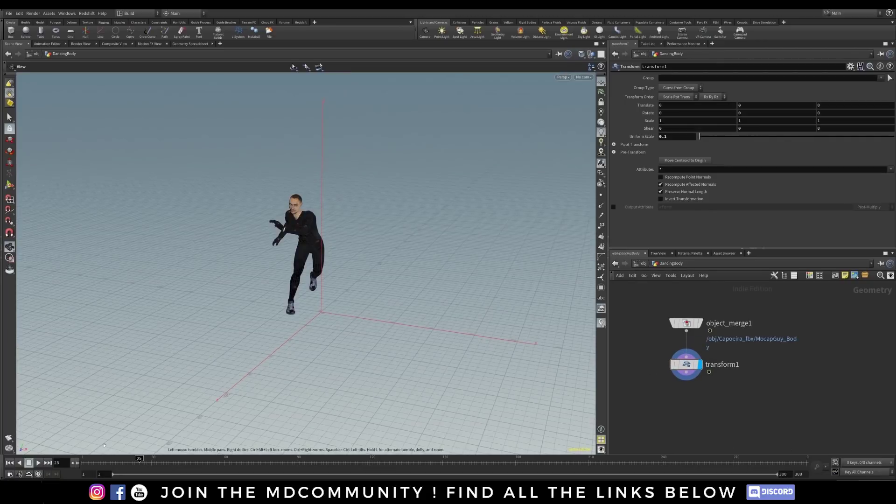
Scrub to frame 145 and examine the keyframe range of all nodes inside Capoeira_fbx, finishing at the object level.
left_click_drag(127, 459, 430, 470)
key("u")
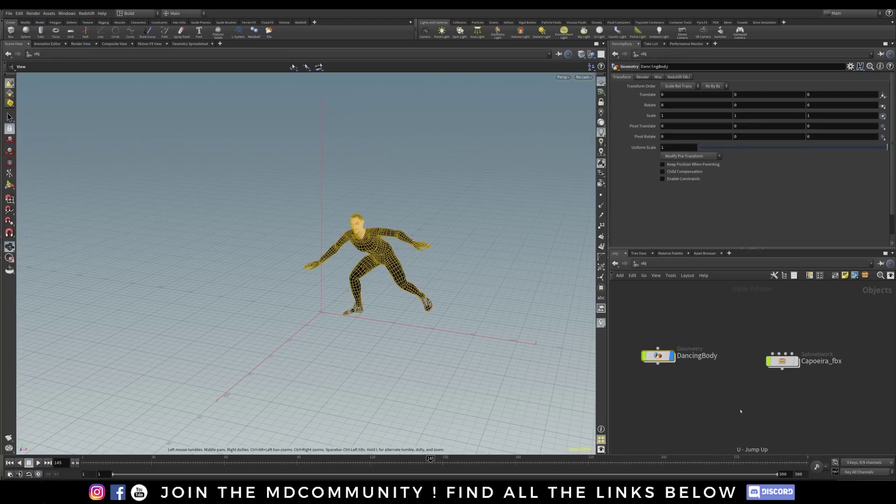
double_click(784, 361)
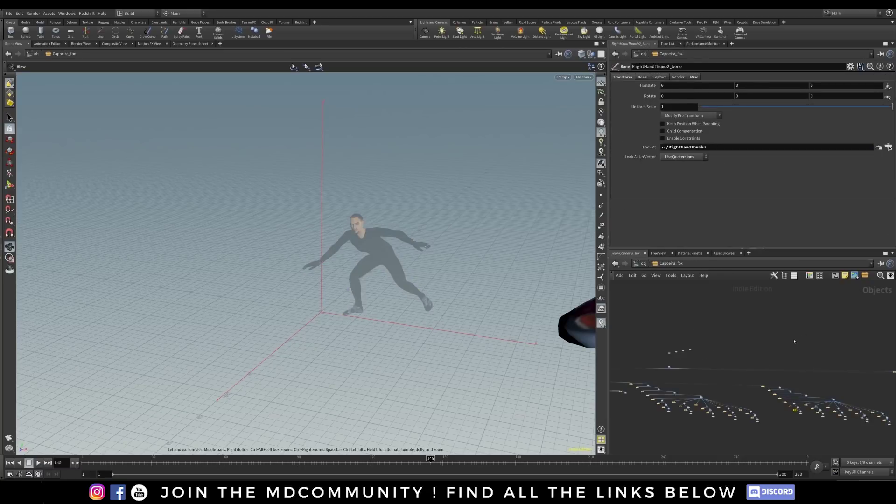
key("ctrl+a")
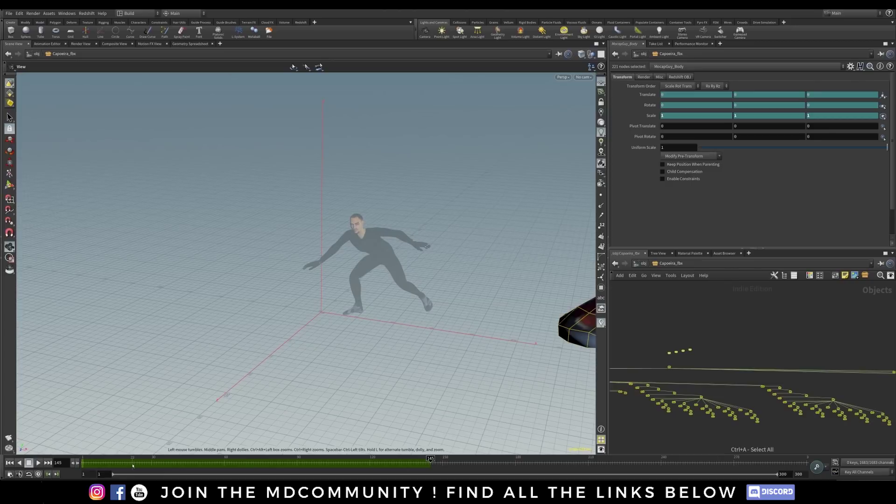
left_click_drag(137, 466, 431, 466)
left_click(767, 326)
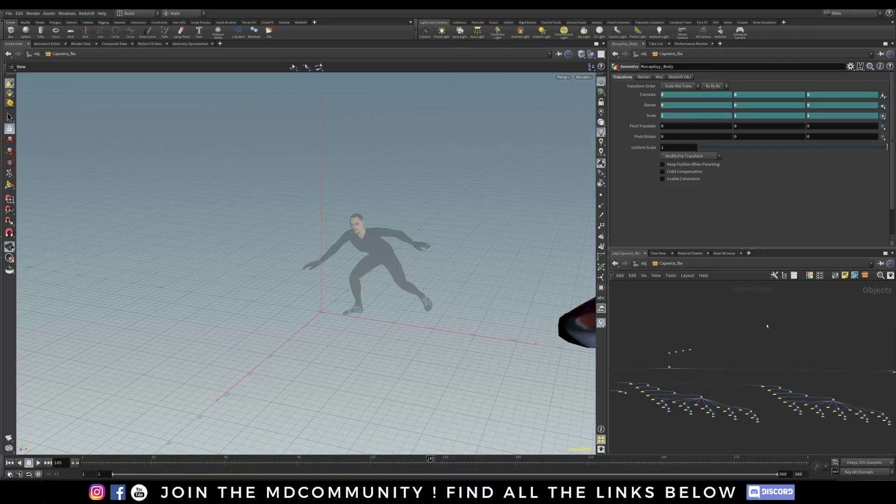
left_click(644, 264)
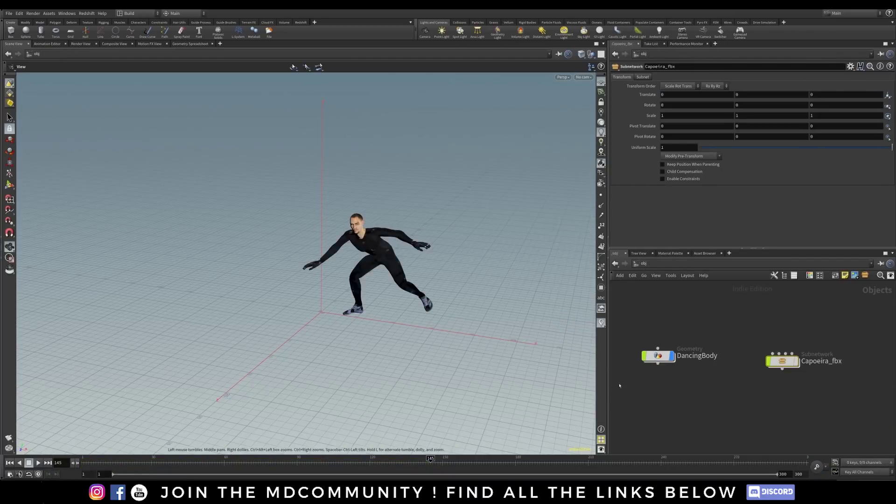
Go back inside DancingBody and append a Time Warp node after transform1.
double_click(658, 356)
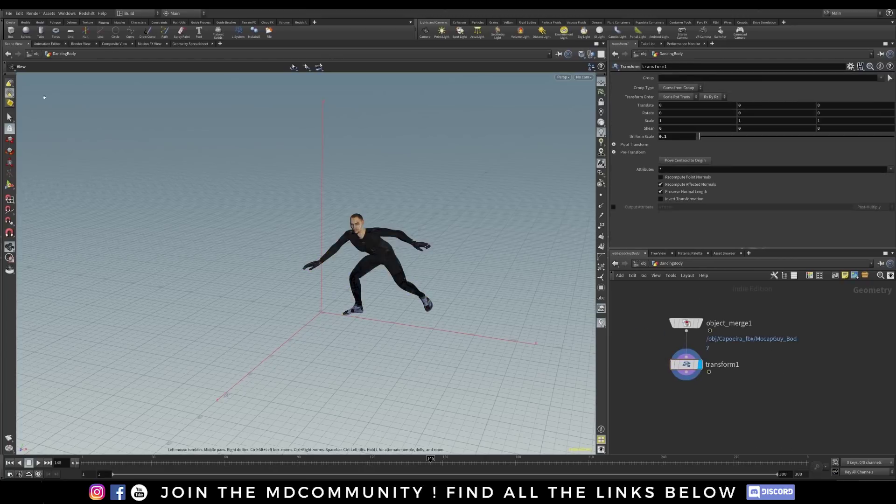
left_click(137, 13)
left_click(659, 406)
middle_click_drag(654, 409, 663, 394)
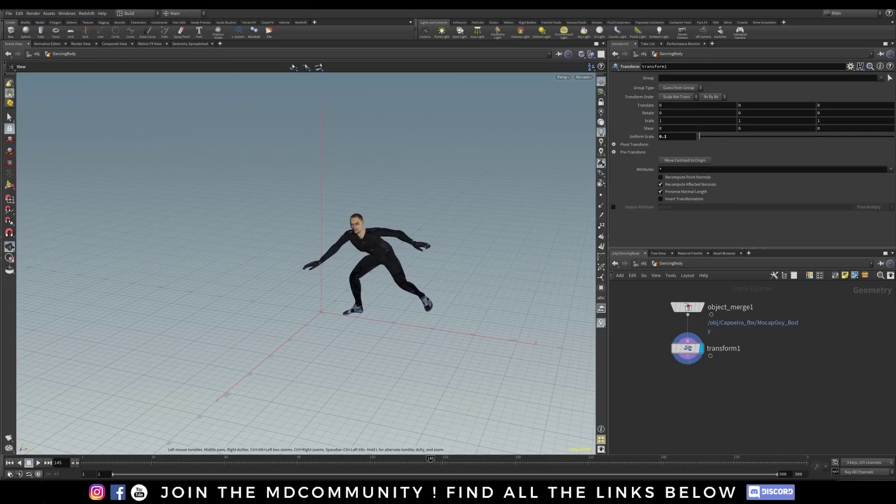
key("Tab")
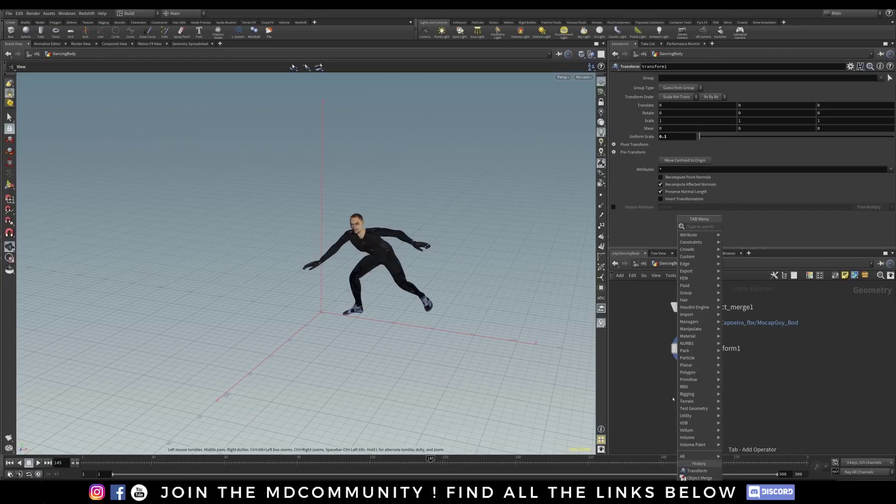
type("timewa")
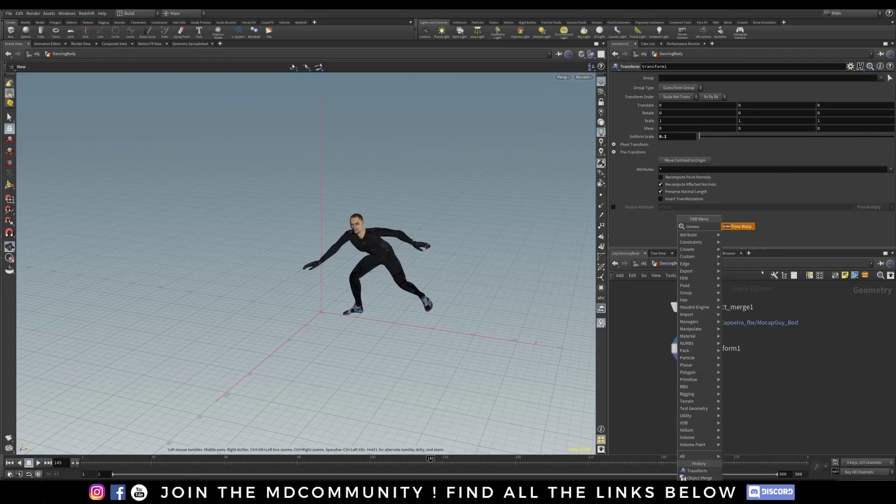
left_click(749, 227)
left_click(684, 387)
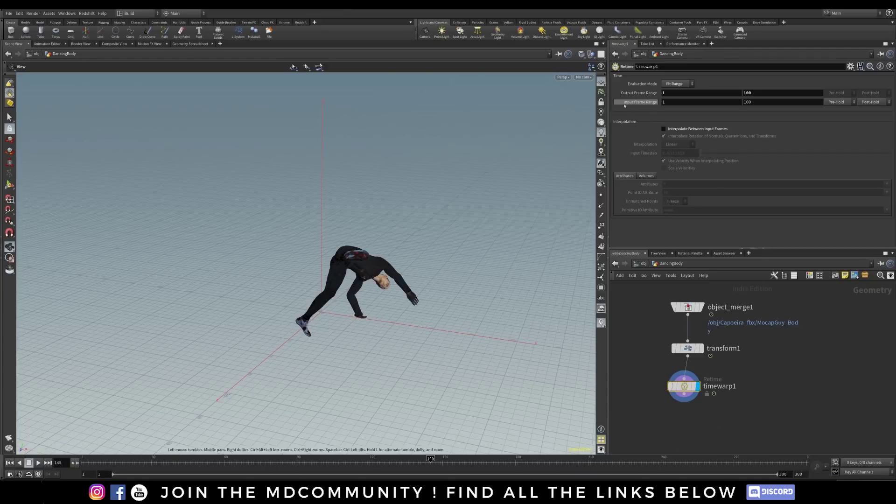
Set the end of the Retime's input frame range to 145 and its output range to 300, and scrub through the slowed animation.
left_click(719, 103)
type("1")
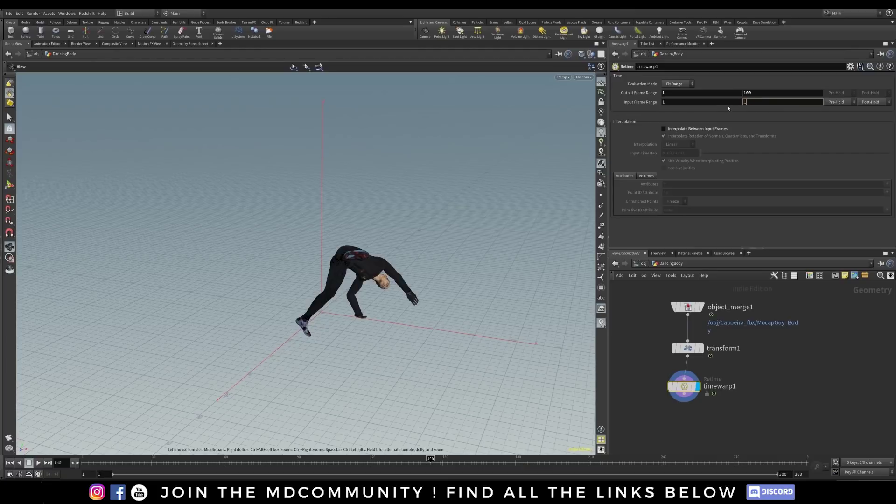
type("45")
key("Return")
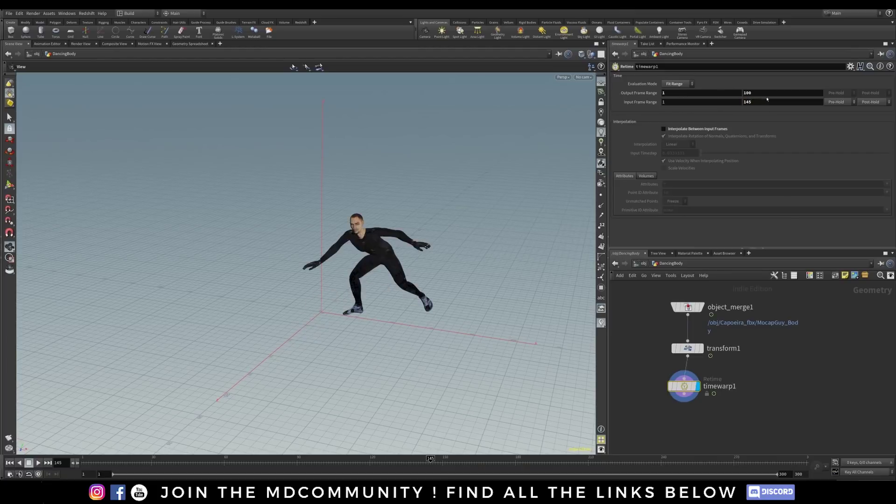
left_click(749, 93)
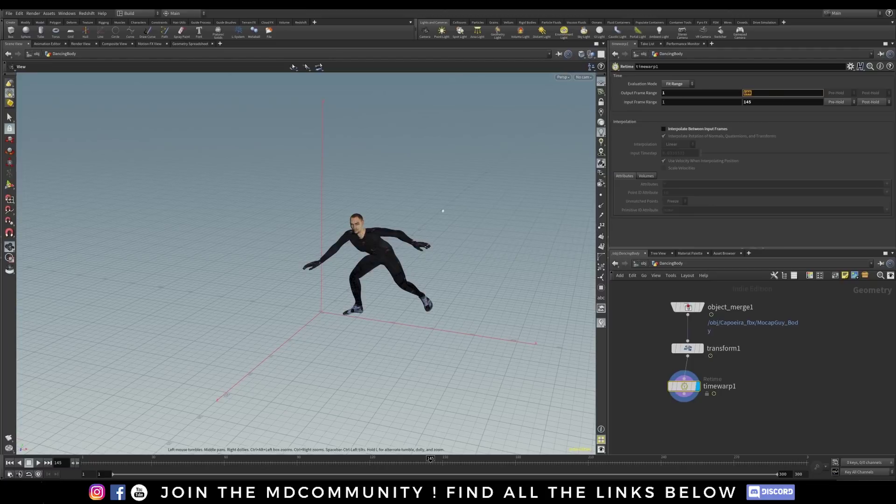
left_click(665, 93)
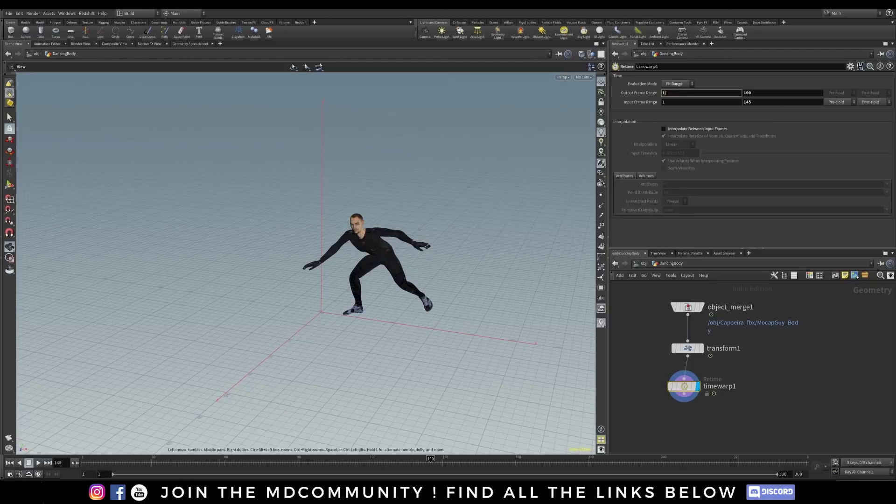
left_click(768, 93)
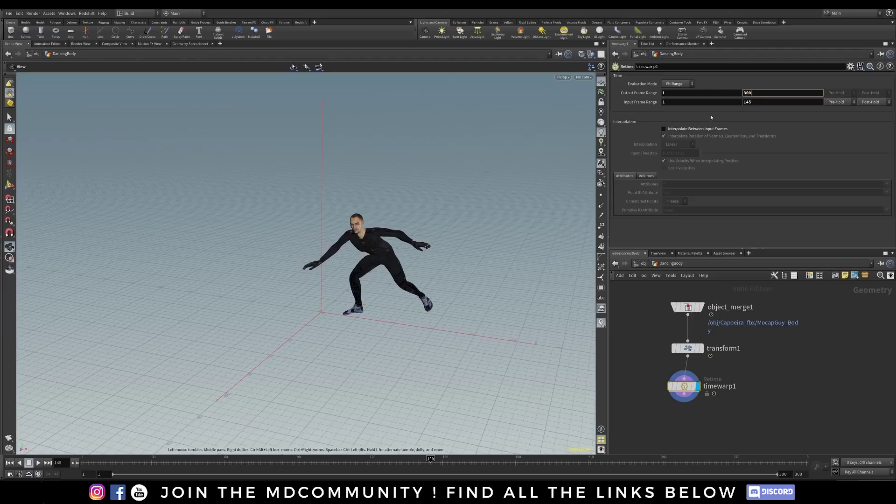
key("Return")
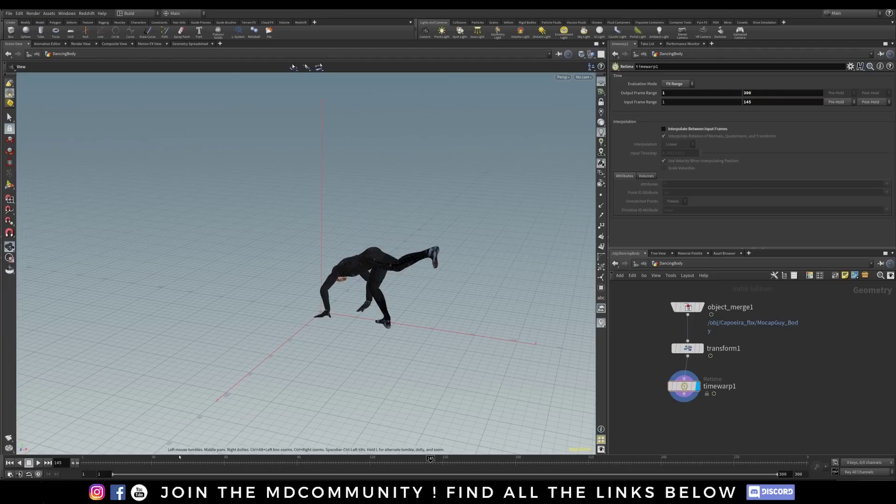
left_click_drag(140, 463, 219, 463)
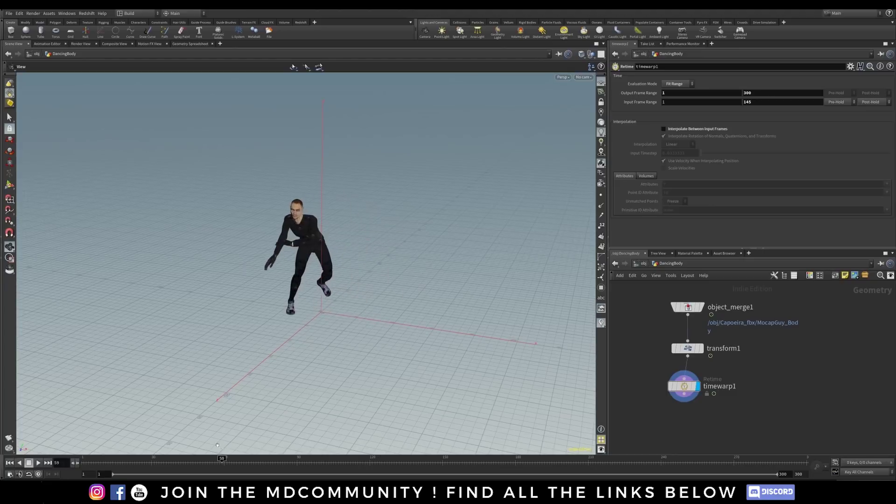
Append a Null node to the output of timewarp1.
middle_click_drag(706, 432, 698, 402)
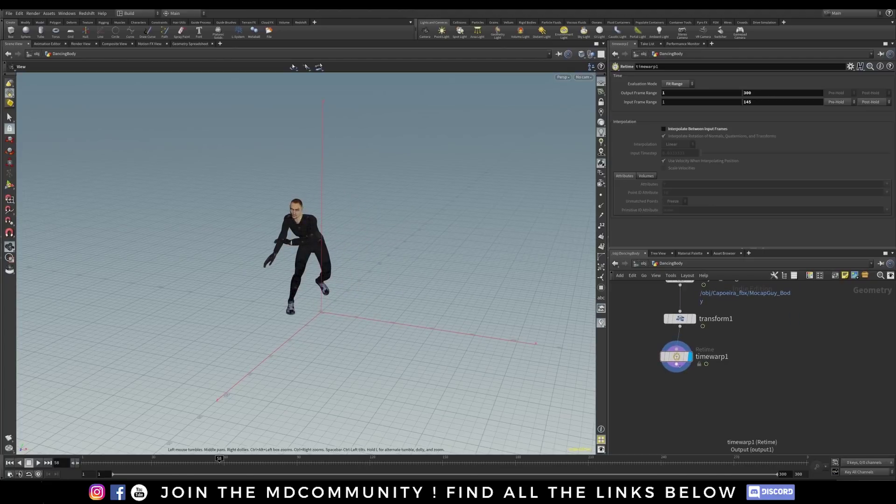
key("Tab")
type("nu")
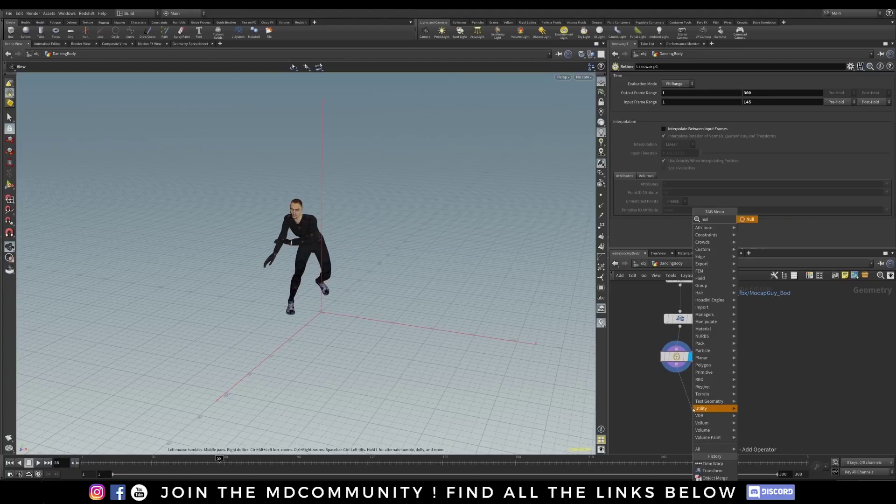
key("Return")
left_click(695, 414)
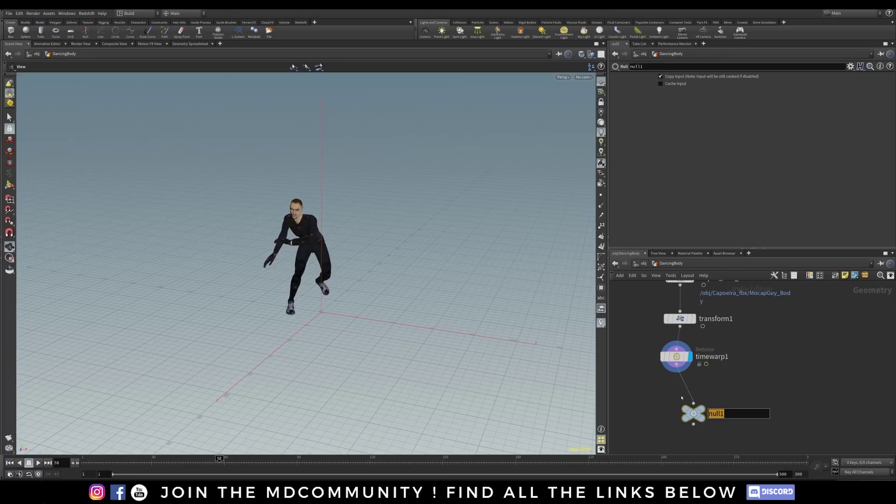
Name the new Null Out_Dancer and make it the displayed node of DancingBody.
type("Out_Dancer")
key("Return")
left_click_drag(695, 413, 701, 412)
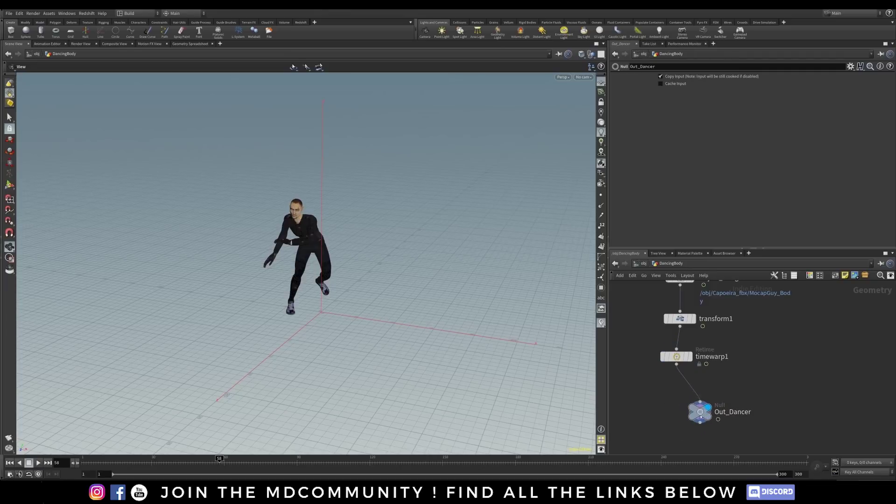
left_click_drag(299, 303, 590, 329)
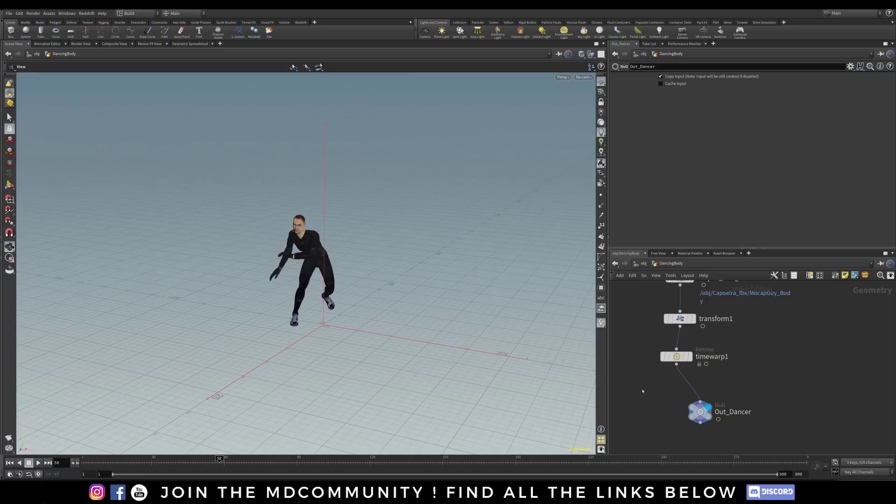
Return to the object level and create a new Geometry object named Particles above DancingBody.
key("u")
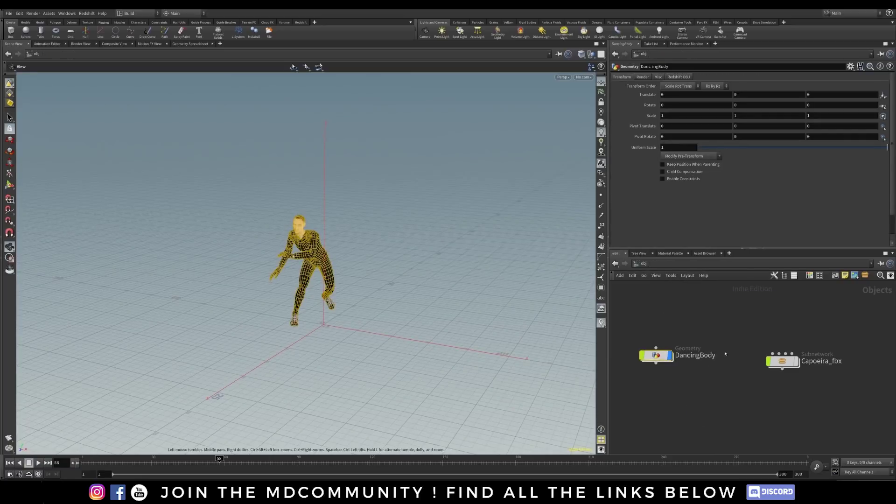
key("Tab")
type("geo")
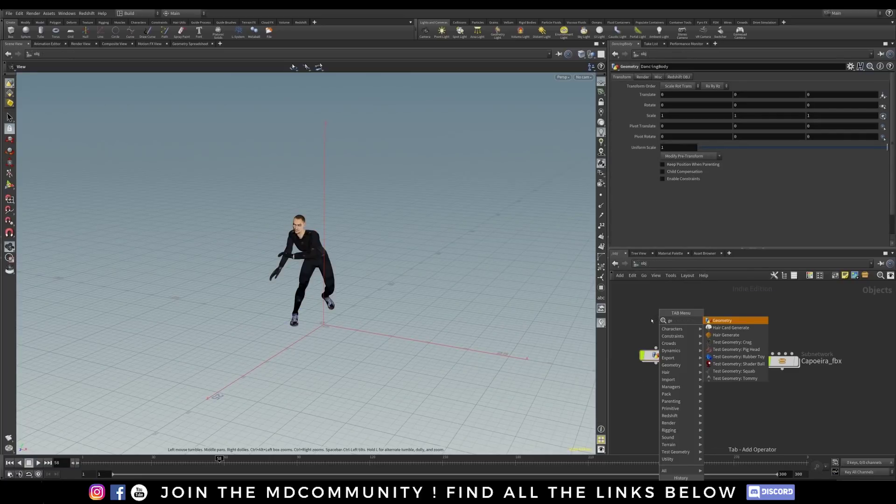
left_click(719, 322)
left_click(663, 316)
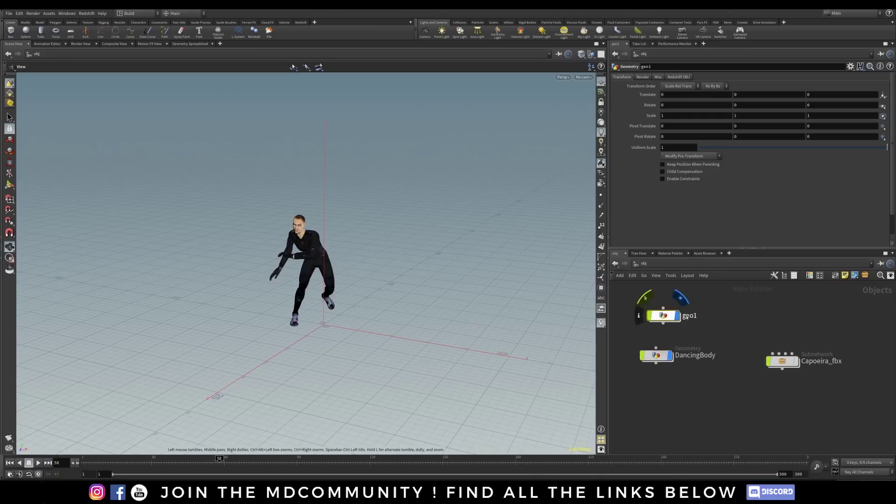
type("P")
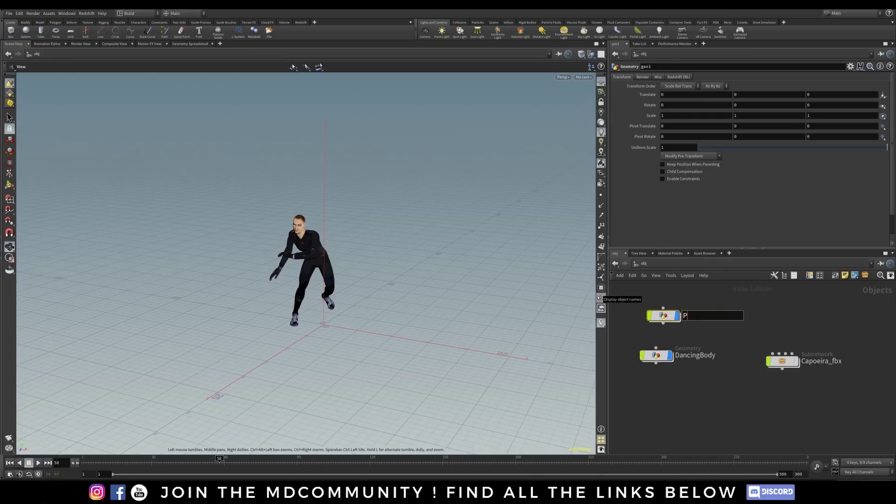
type("articles")
key("Return")
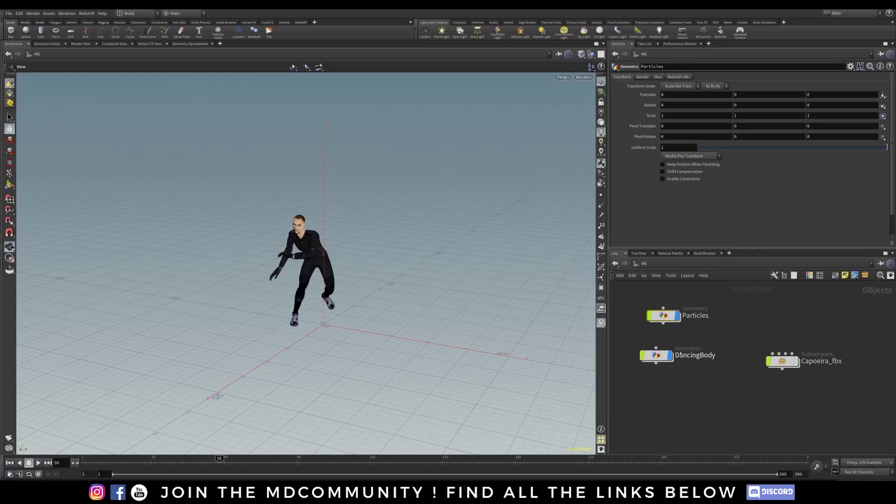
Enter the Particles object and add a Box node to its empty network.
double_click(671, 317)
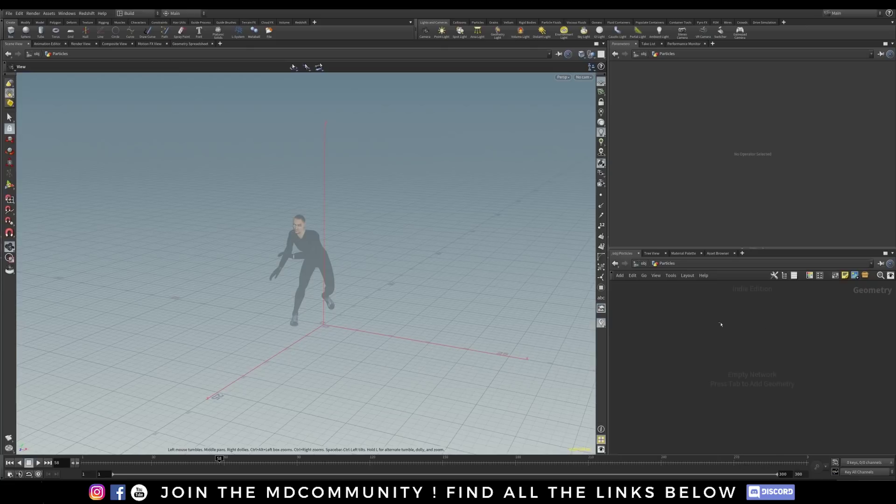
key("Tab")
type("box")
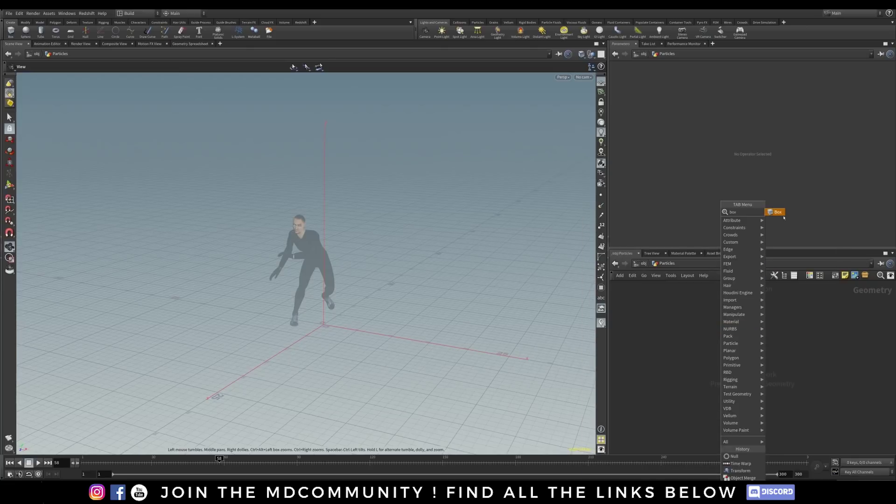
left_click(778, 213)
left_click(715, 313)
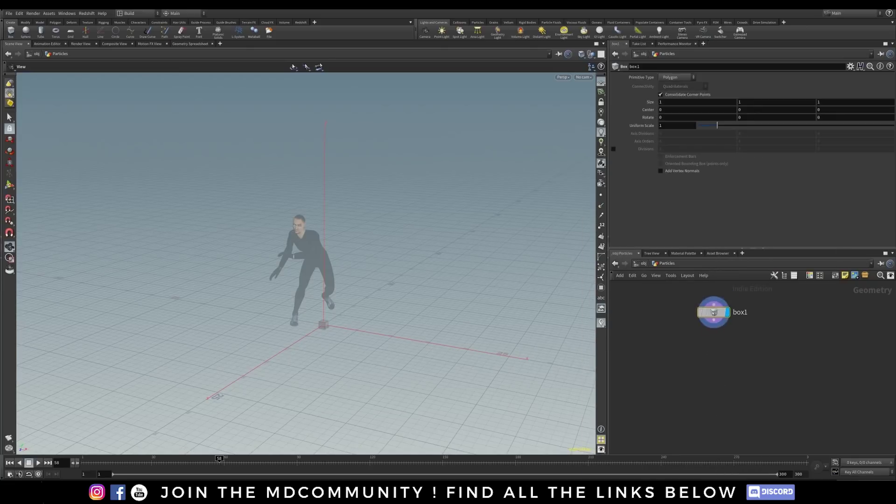
left_click_drag(715, 312, 709, 356)
key("Escape")
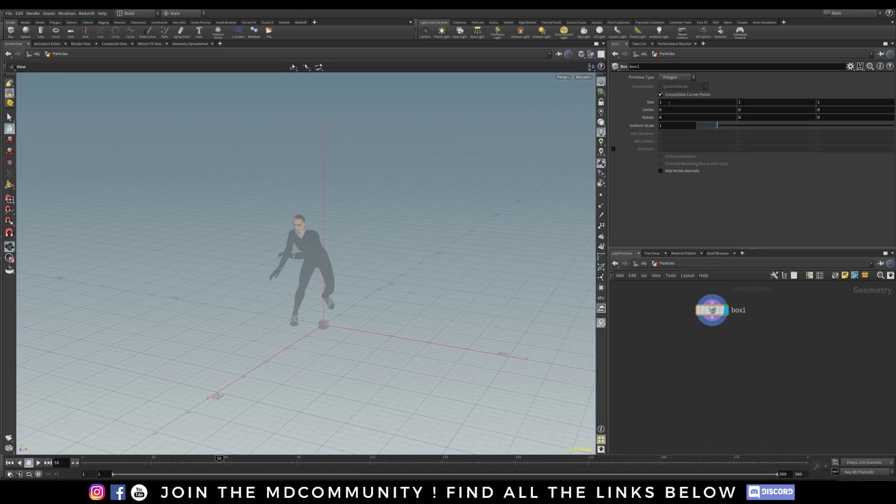
Set the size of box1 to 10 on all three axes.
left_click(662, 102)
type("10")
key("Tab")
type("10")
key("Tab")
type("10")
key("Tab")
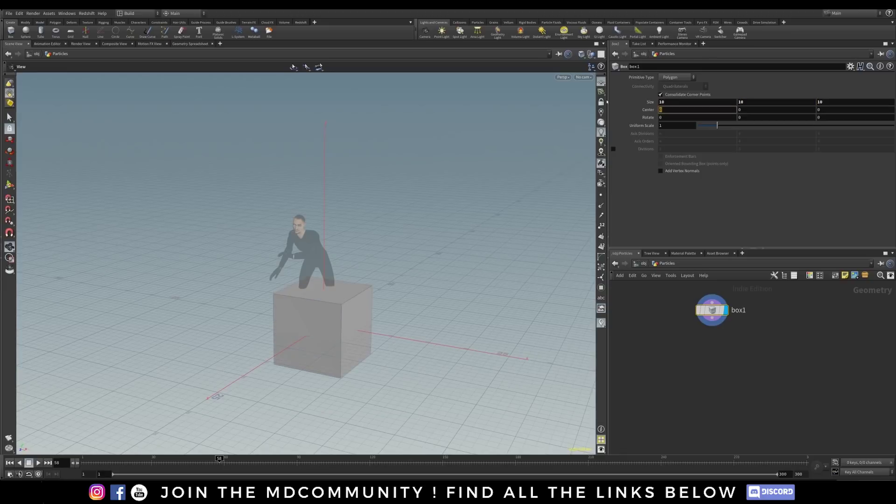
Append a Transform node to the output of box1 and display it.
left_click_drag(712, 310, 708, 307)
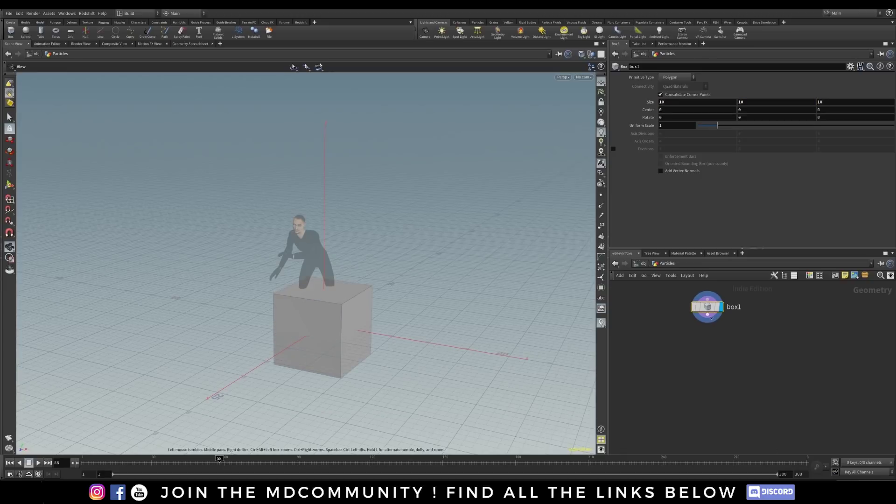
left_click(708, 315)
key("Tab")
mouse_move(722, 204)
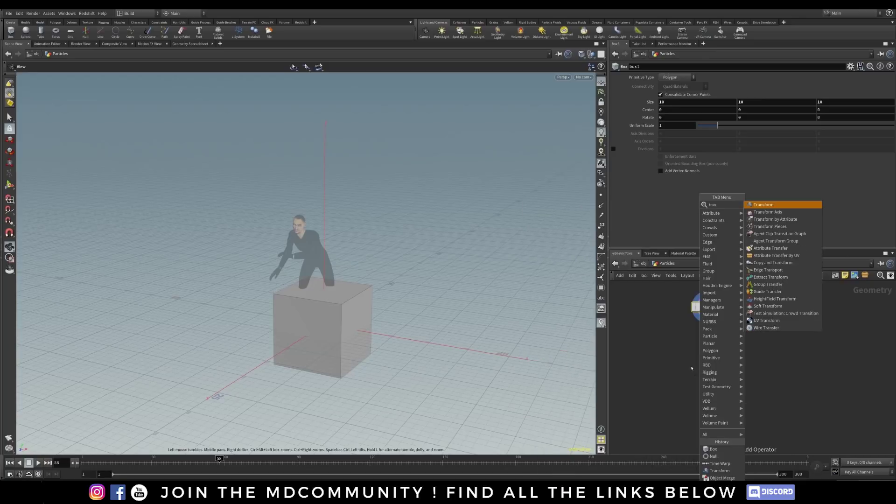
left_click(770, 204)
left_click_drag(702, 375, 709, 363)
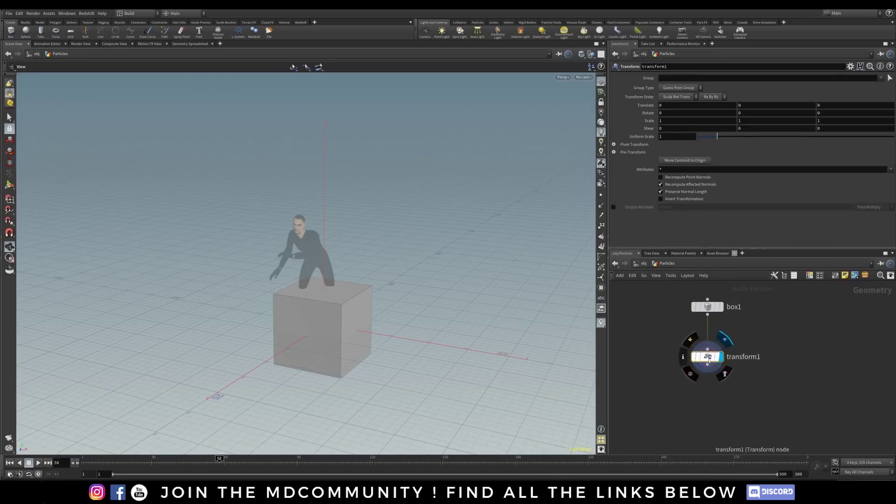
Try raising the box with transform1, using Y translation values of 20 and 15.
left_click(754, 104)
type("20")
key("Return")
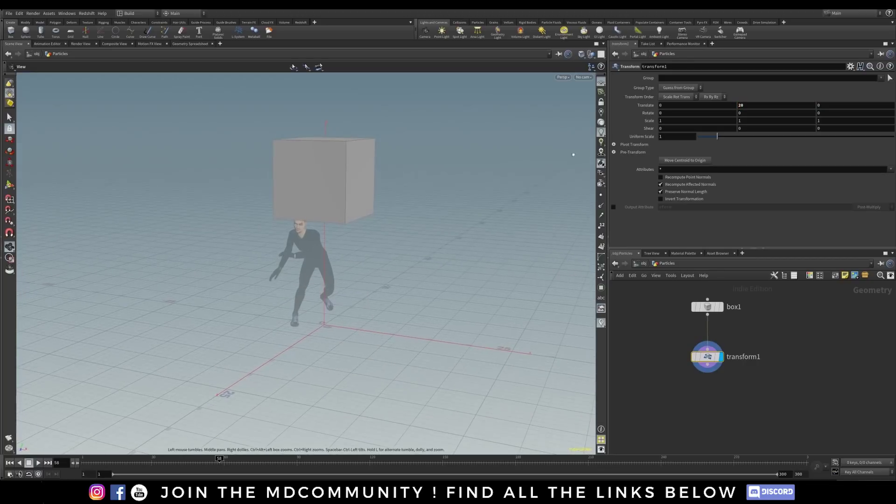
left_click(751, 106)
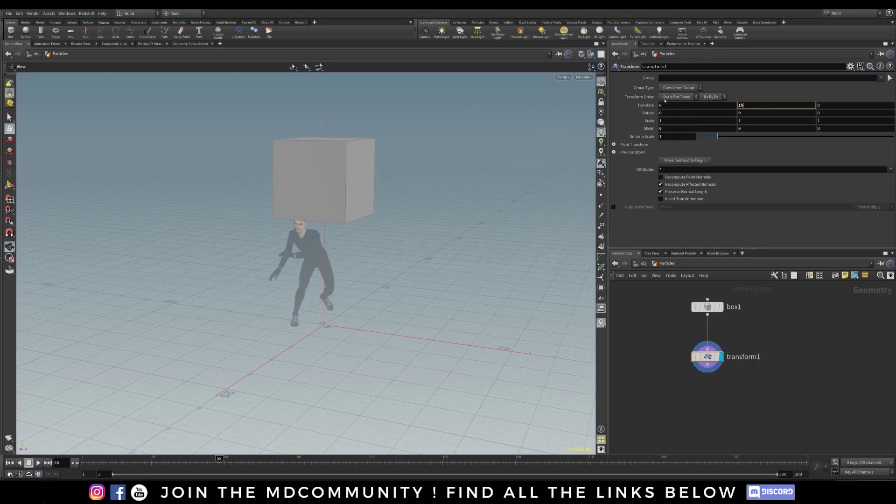
key("Return")
Set the Y translation of transform1 to 10 so the box surrounds the dancer's body.
left_click(757, 107)
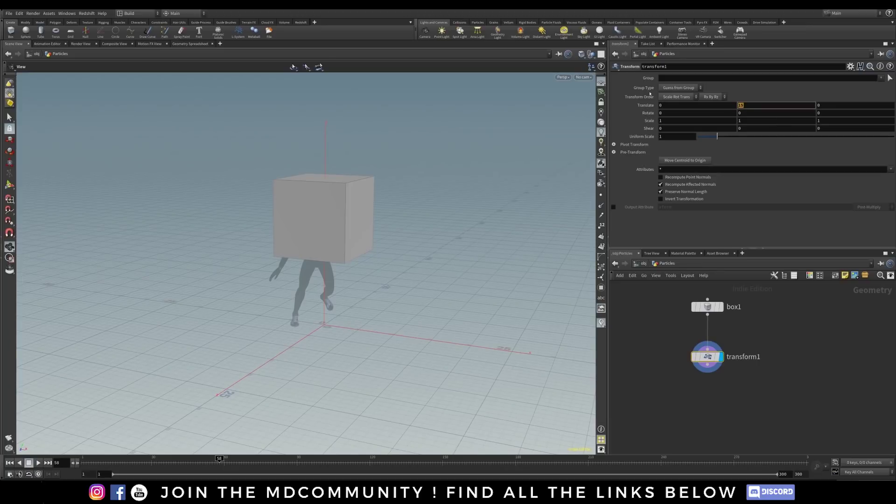
type("10")
key("Return")
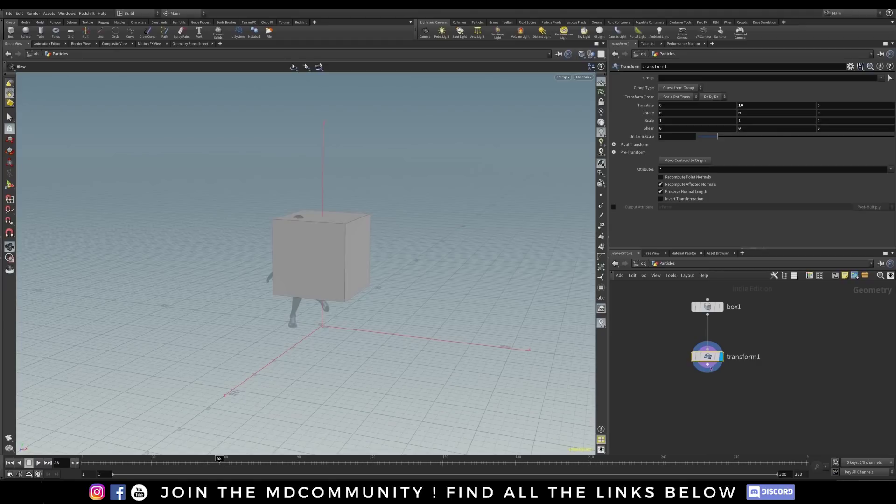
Append an IsoOffset node to transform1 and display its fog volume.
key("Tab")
type("is")
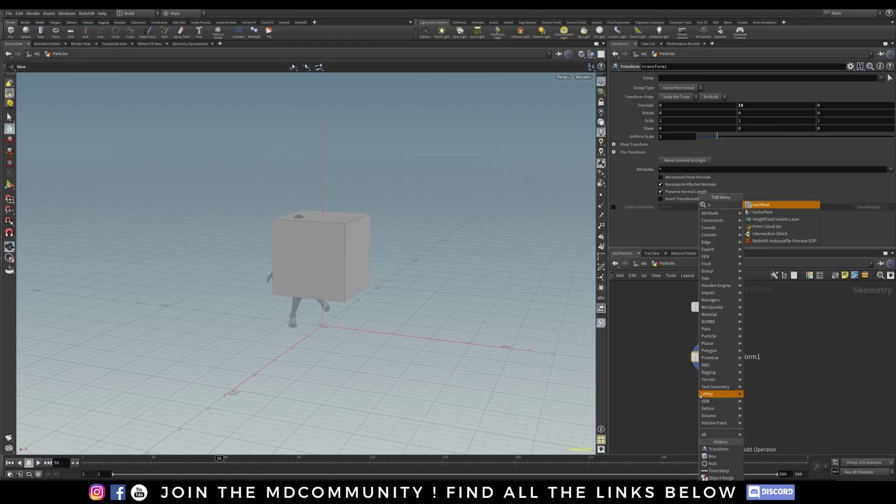
key("Return")
left_click(700, 402)
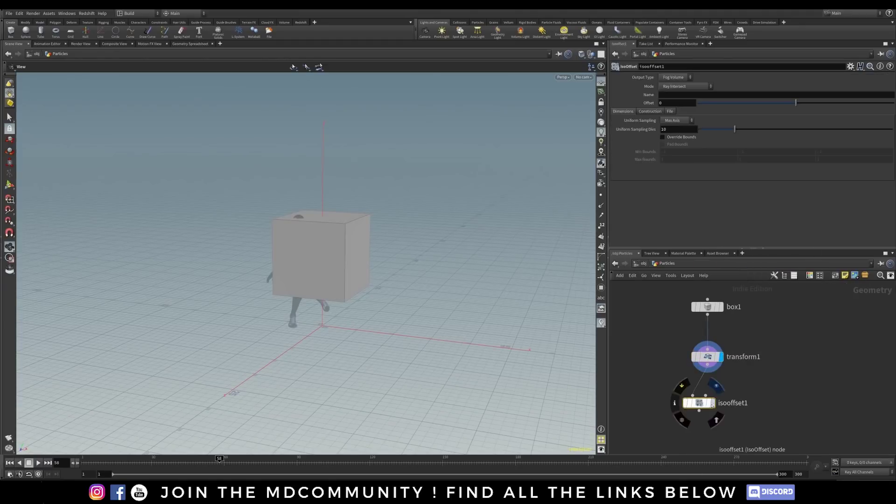
left_click(717, 399)
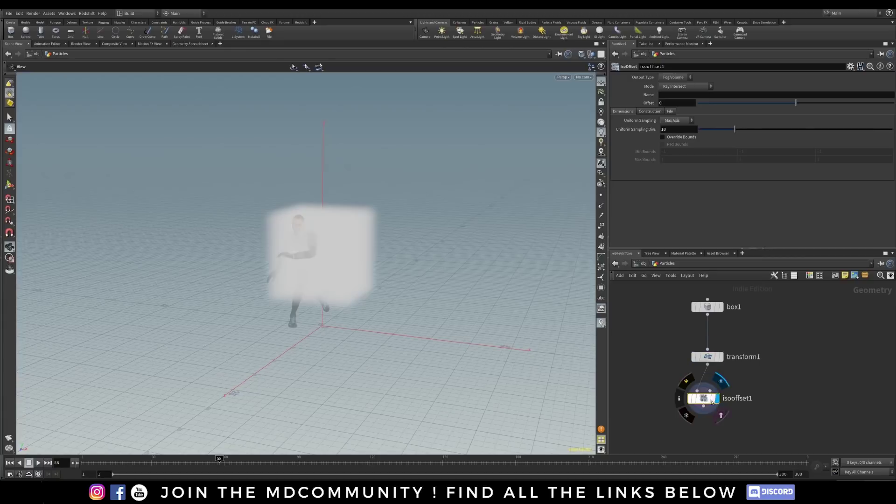
Set the Uniform Sampling Divs of isooffset1 to 50.
double_click(672, 130)
type("50")
key("Return")
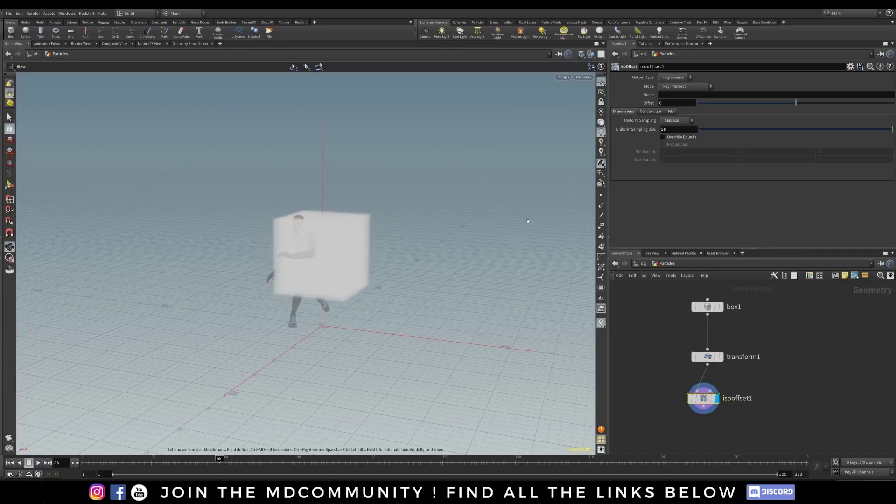
Append a Scatter node to isooffset1, display it and inspect the scattered points around the dancer.
middle_click_drag(673, 410, 678, 361)
left_click(710, 365)
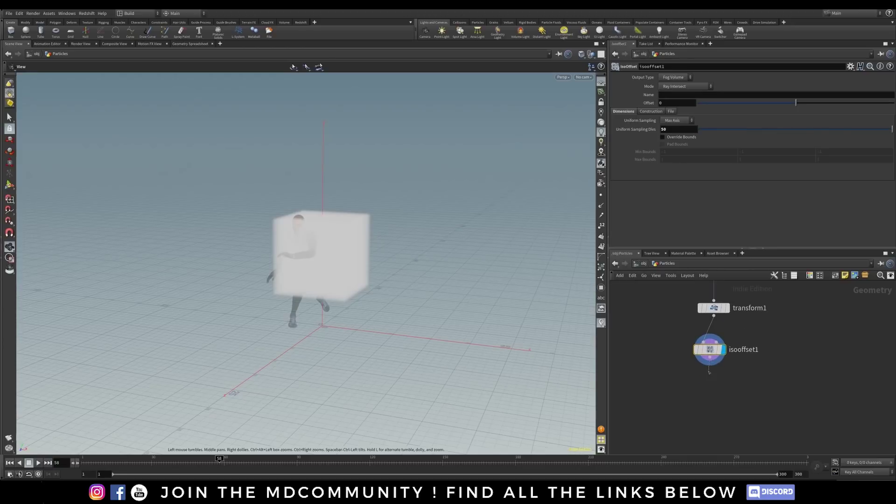
left_click(707, 395)
type("s")
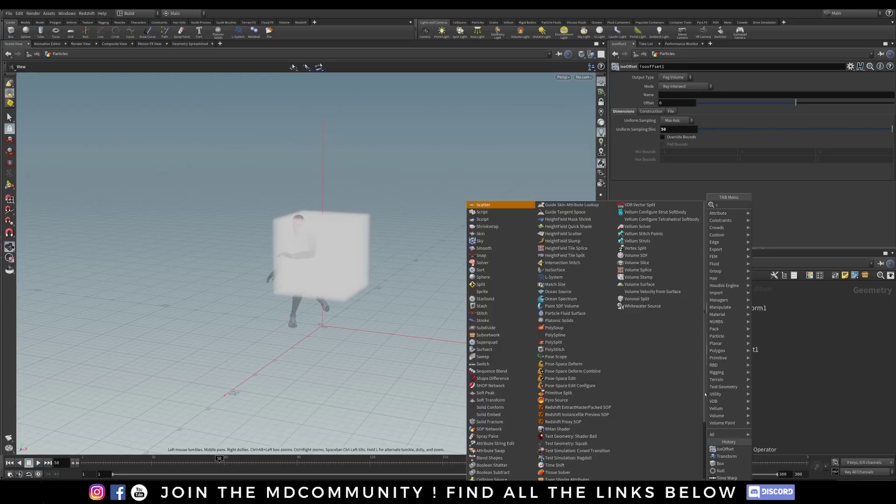
type("catt")
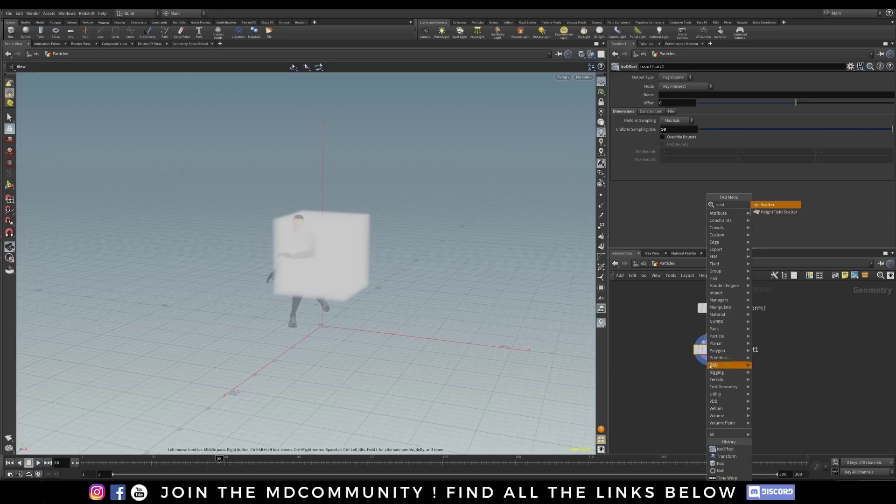
left_click(778, 205)
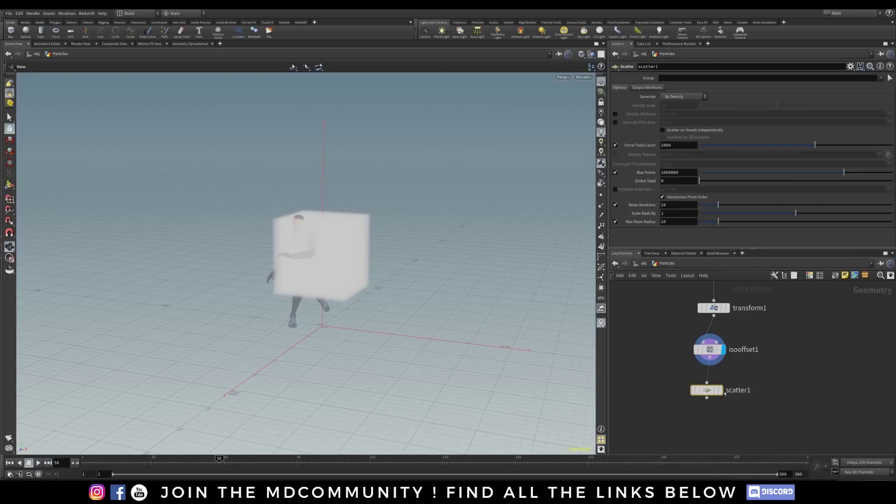
left_click(721, 390)
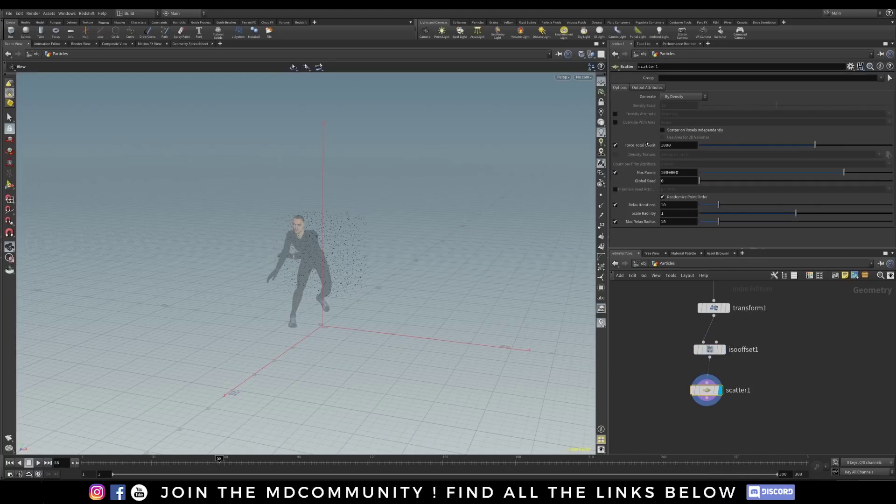
left_click(679, 145)
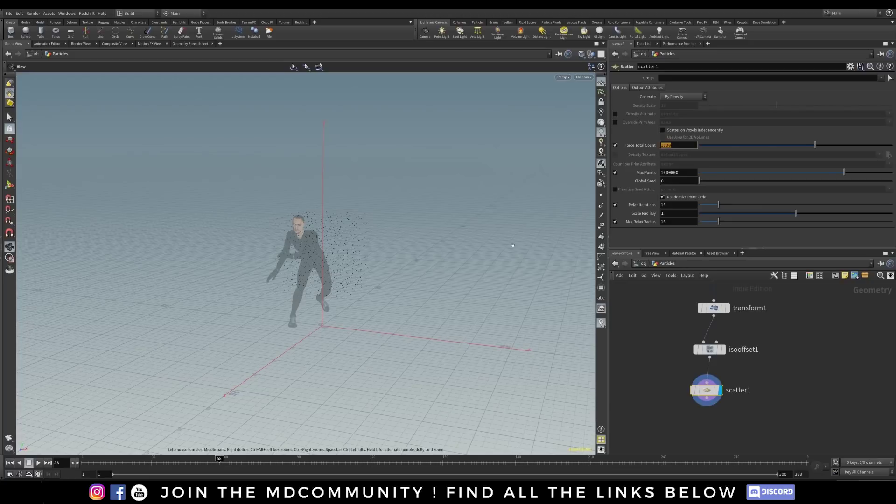
left_click_drag(324, 302, 340, 254)
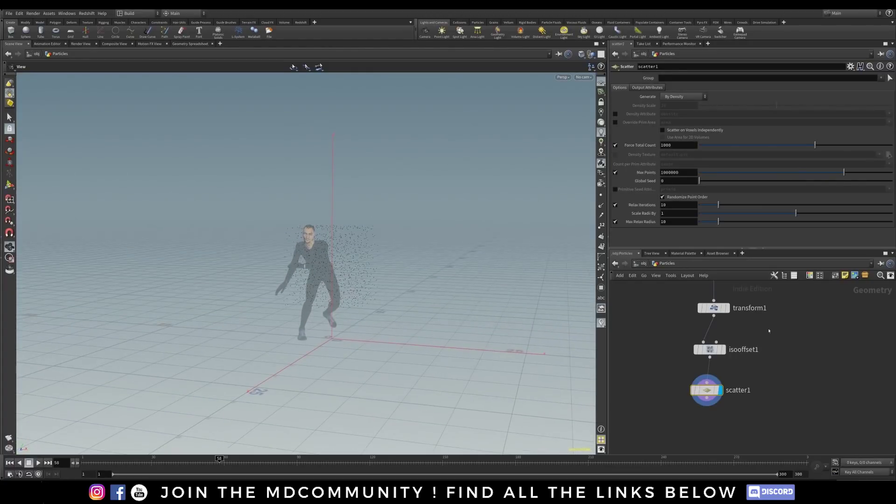
mouse_move(778, 346)
middle_mouse_down()
mouse_move(737, 396)
mouse_move(783, 332)
middle_mouse_up()
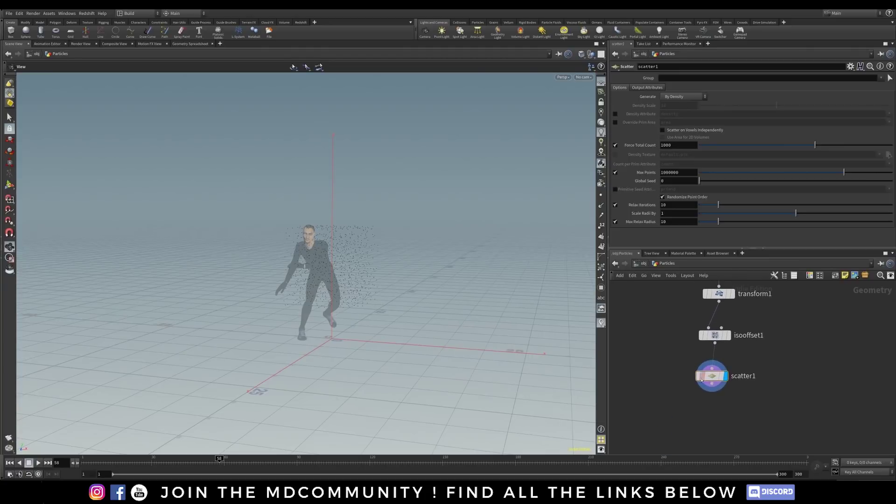
Align scatter1 beneath isooffset1 and append a Point VOP node to its output.
left_click_drag(703, 381, 706, 377)
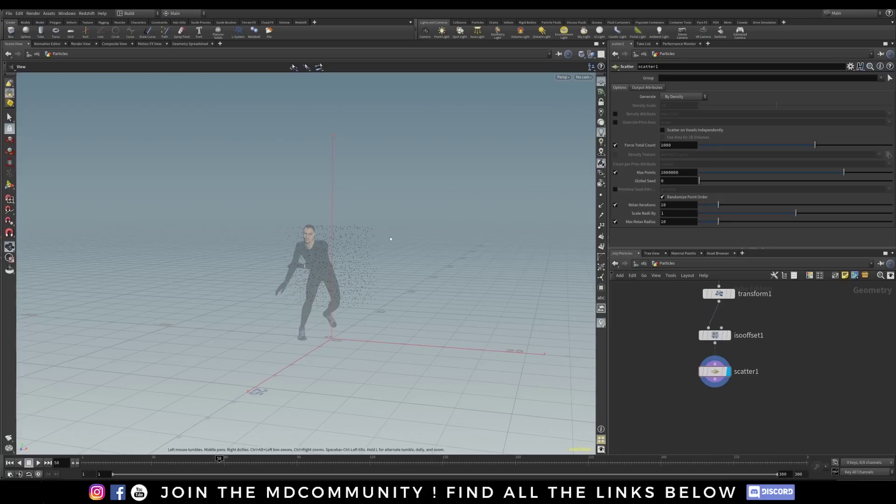
left_click_drag(715, 373, 714, 371)
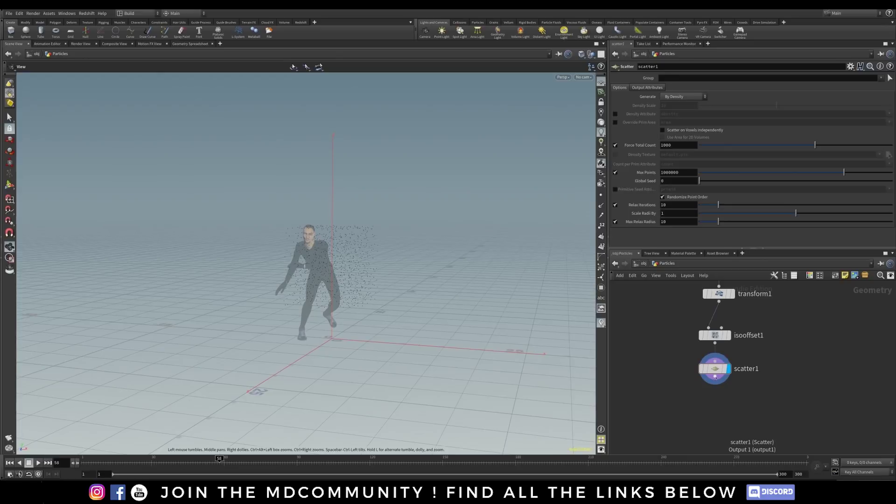
key("Tab")
mouse_move(711, 404)
type("vop")
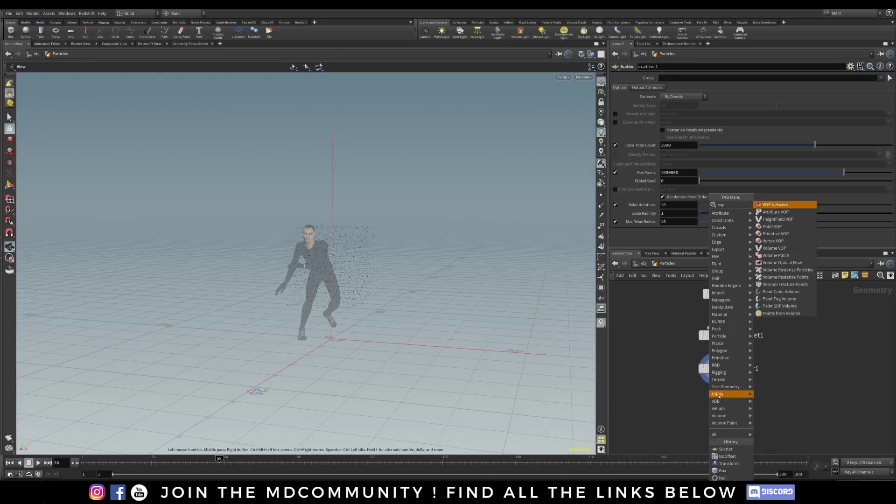
left_click(780, 228)
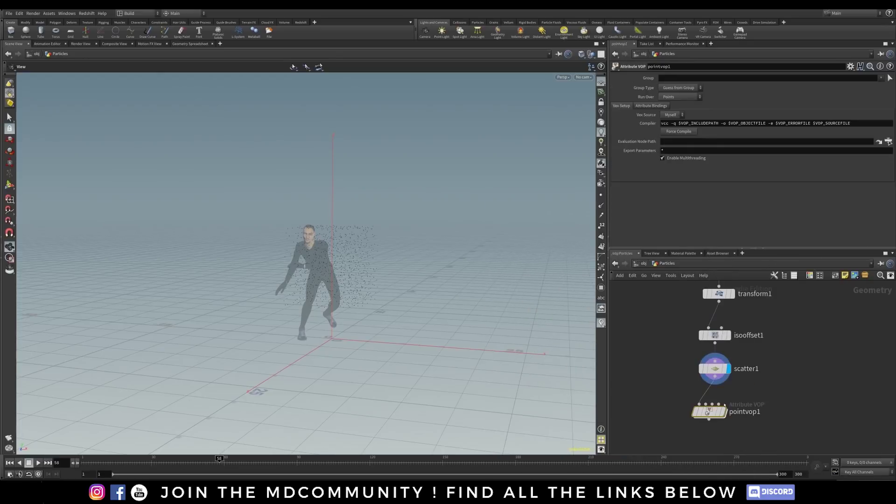
Enter the pointvop1 network and move the global parameters and output nodes apart to make room between them.
left_click(715, 405)
double_click(717, 405)
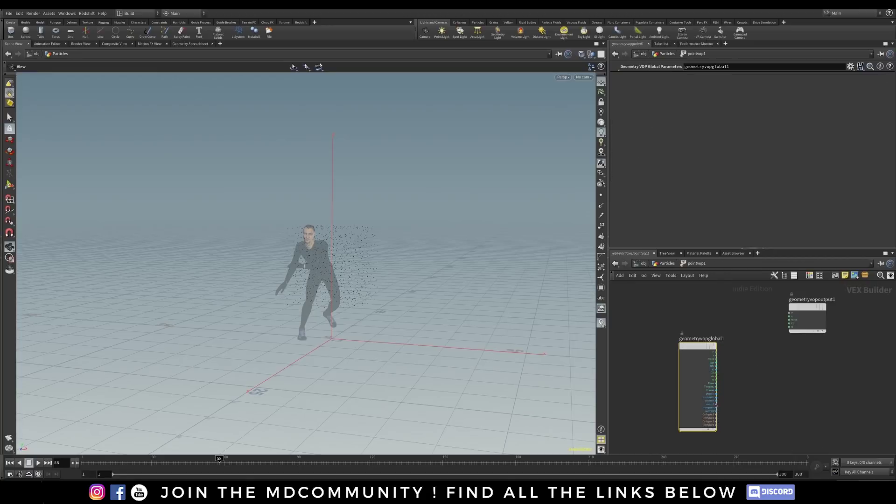
left_click_drag(702, 353, 657, 317)
left_click_drag(807, 307, 816, 311)
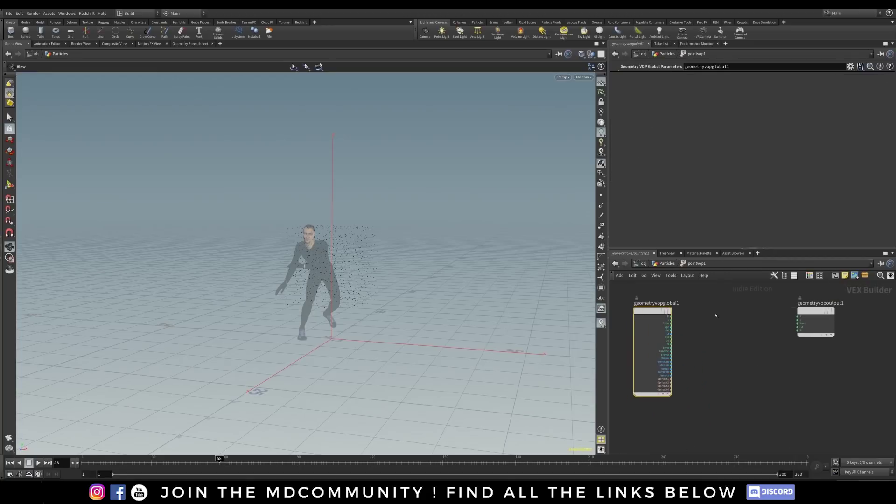
left_click_drag(649, 312, 640, 311)
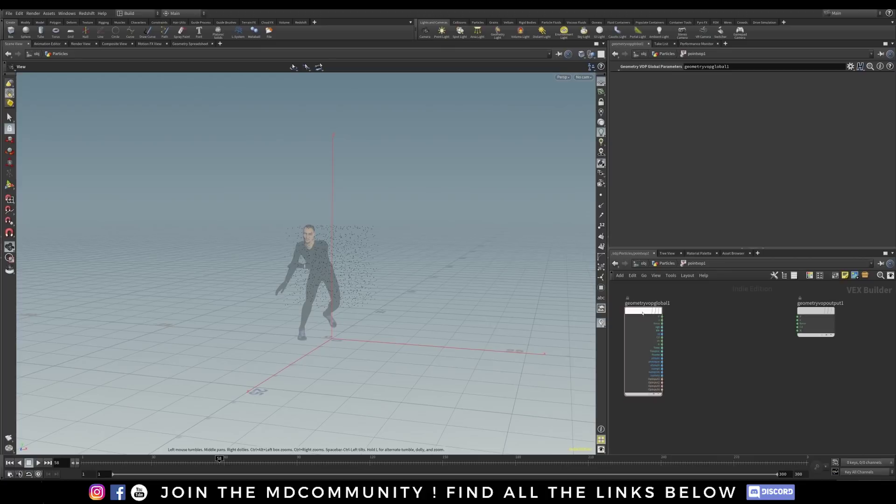
left_click_drag(644, 311, 639, 311)
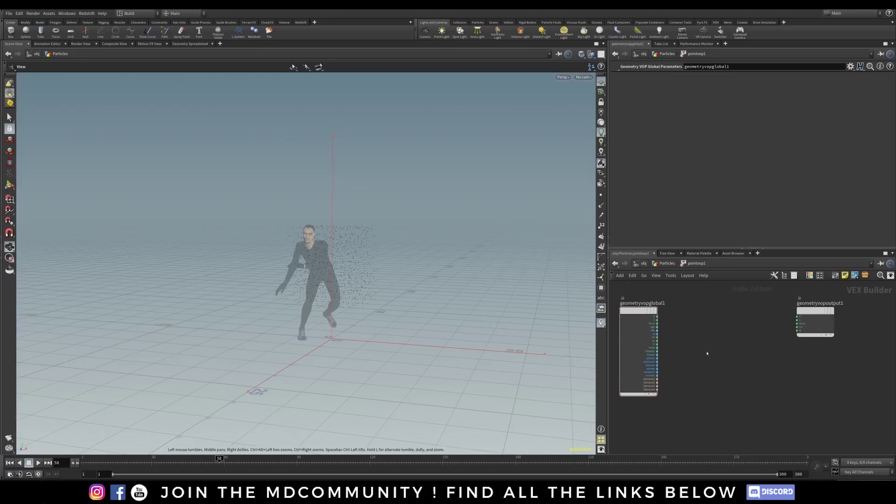
Add a Curl Noise node driven by the global P and connect its noise output to the output node's Cd.
key("Tab")
type("cur")
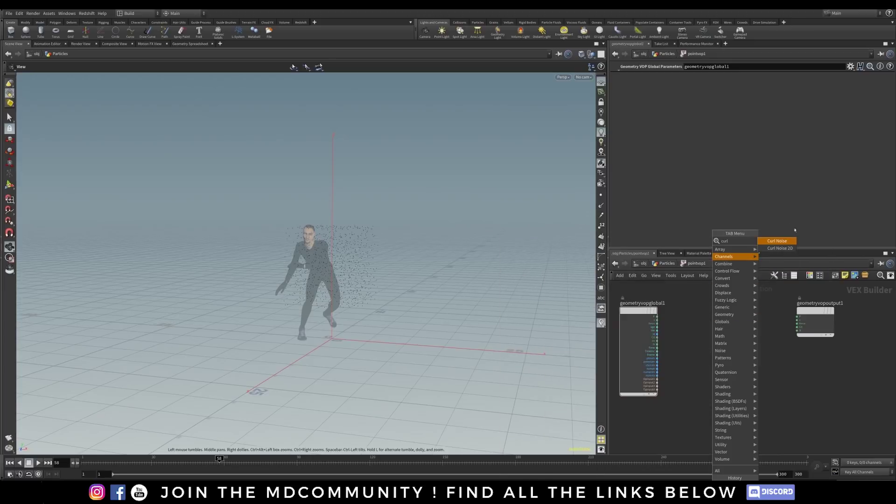
key("Return")
left_click_drag(657, 317, 704, 339)
scroll(674, 362, "up", 3)
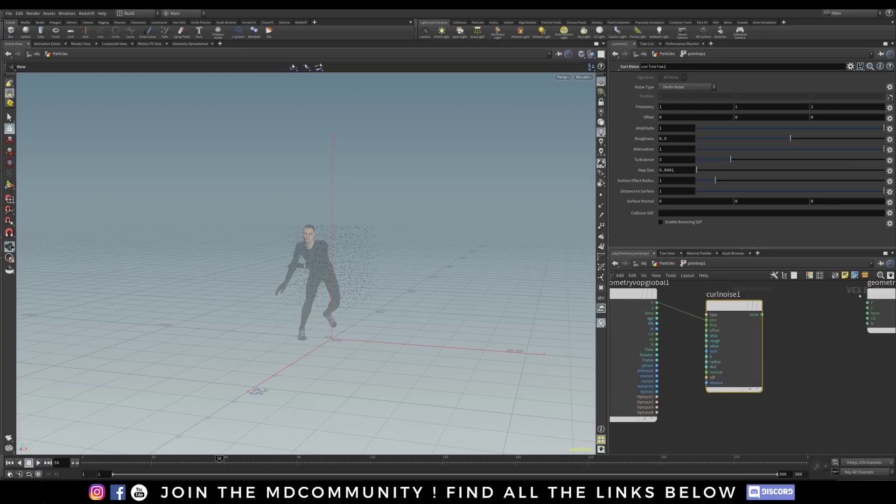
left_click_drag(762, 315, 840, 330)
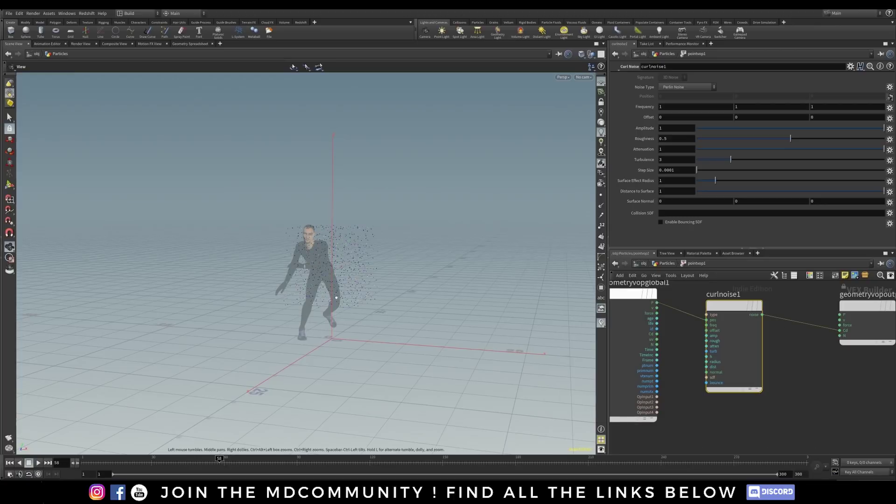
left_click_drag(730, 306, 720, 305)
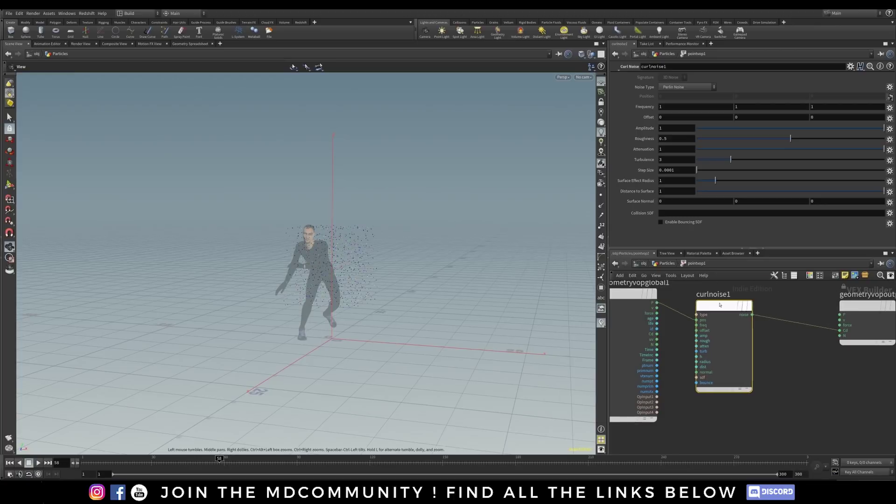
left_click_drag(864, 306, 866, 306)
left_click_drag(723, 306, 717, 306)
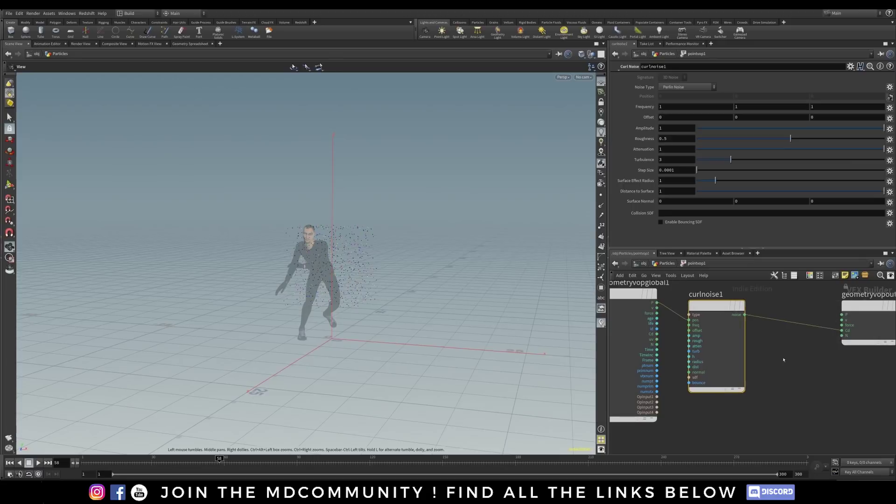
Insert a Ramp Parameter node between curlnoise1's noise and the output's Cd, and check its ramp on pointvop1.
key("Tab")
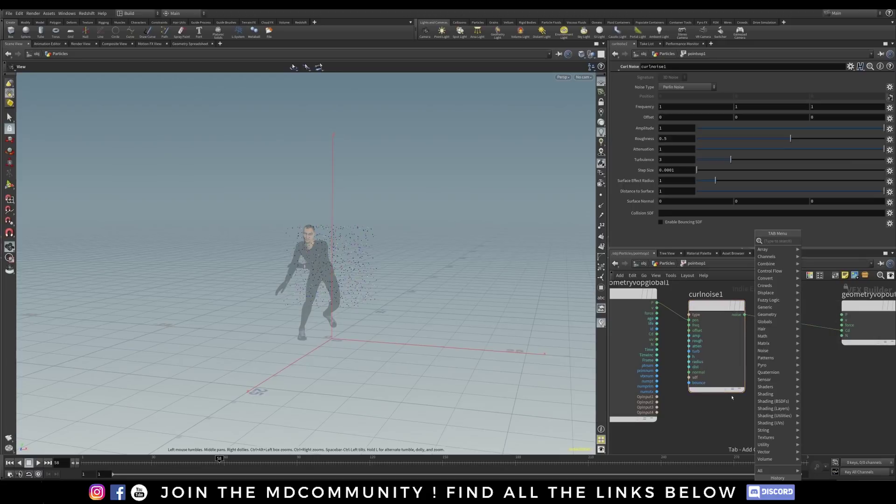
type("ramp")
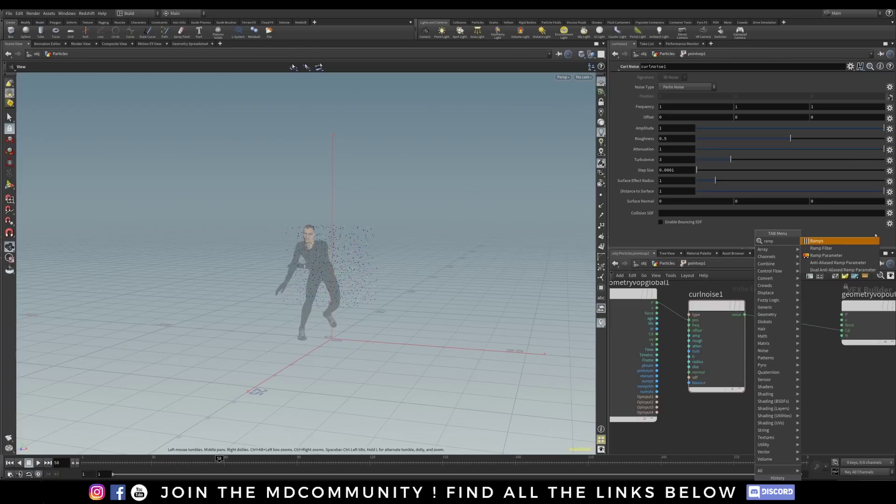
left_click(827, 255)
left_click(764, 354)
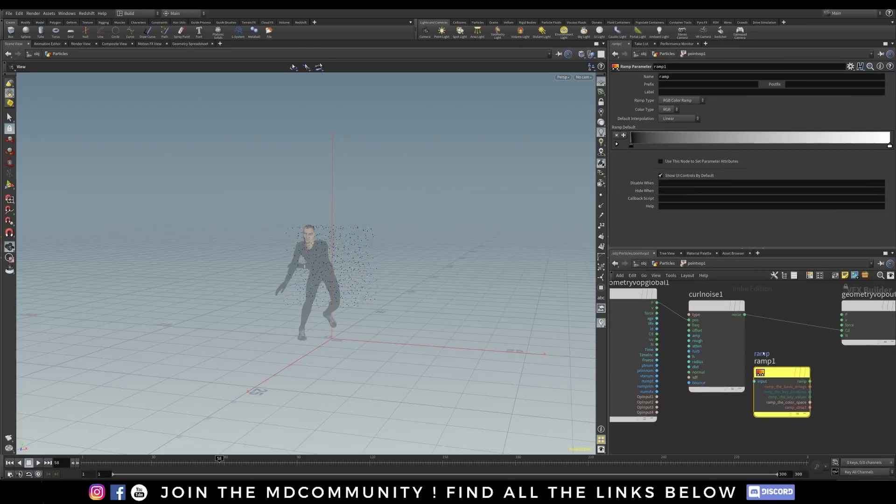
left_click_drag(745, 317, 843, 331)
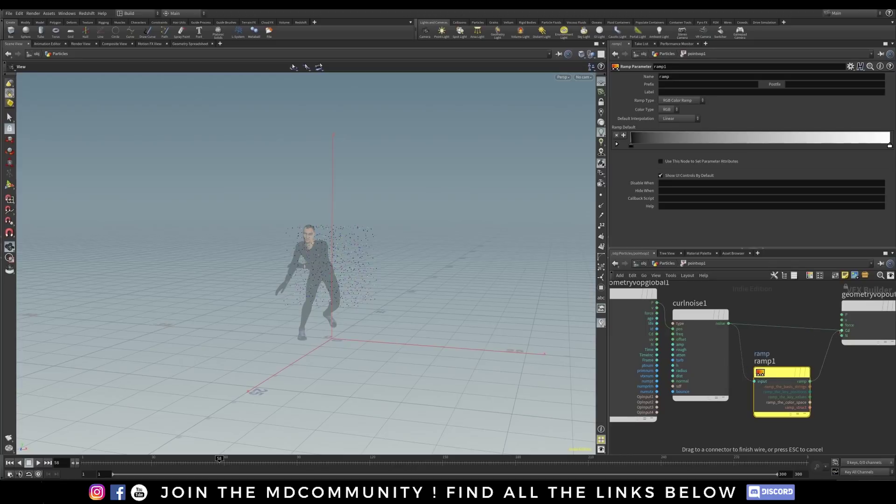
key("u")
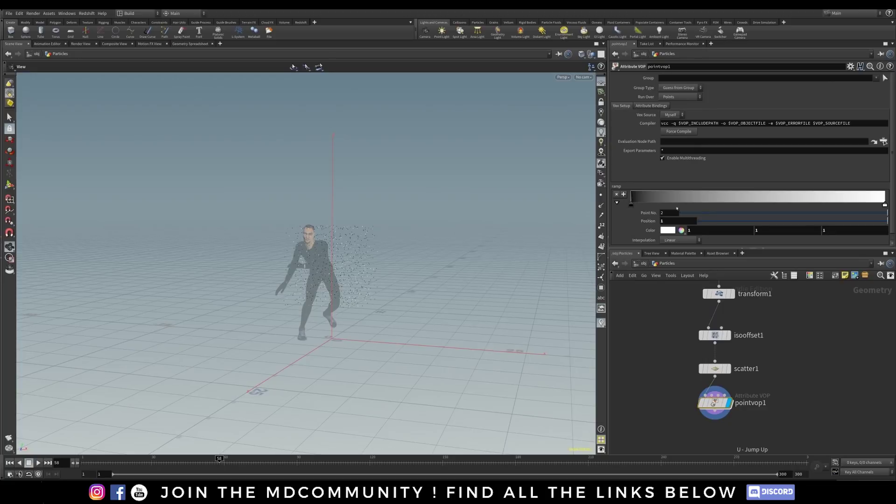
double_click(714, 403)
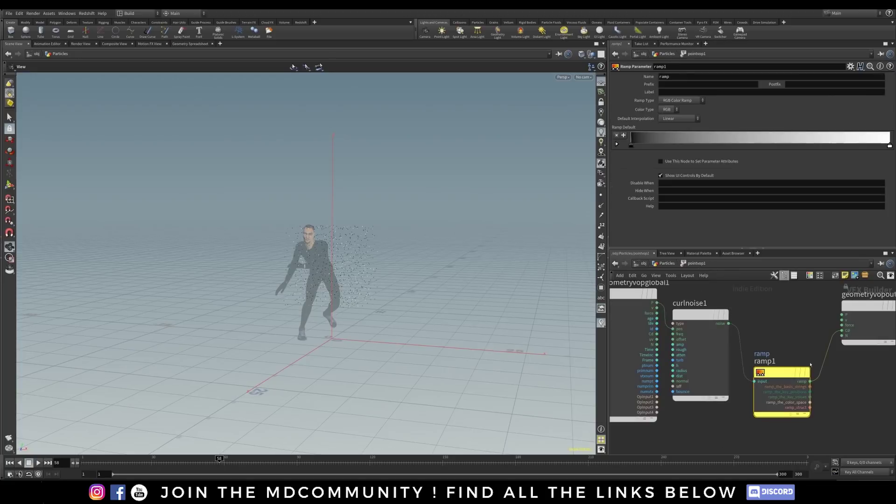
left_click_drag(810, 369, 809, 360)
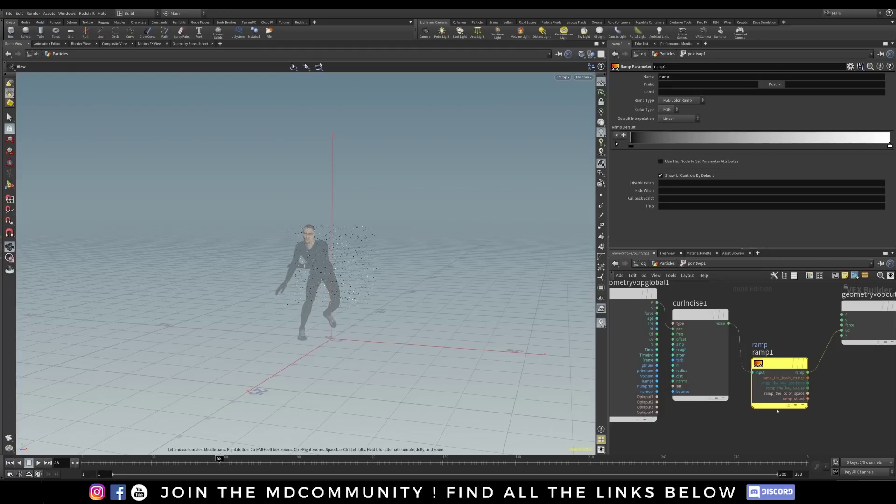
Add a Vector to Float node below the output node and feed it with ramp1's ramp output.
scroll(778, 411, "down", 2)
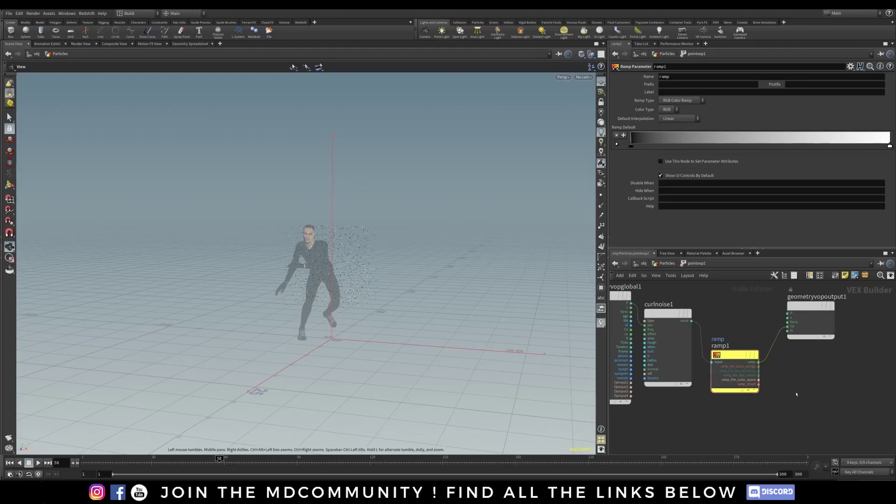
middle_click_drag(805, 342, 824, 350)
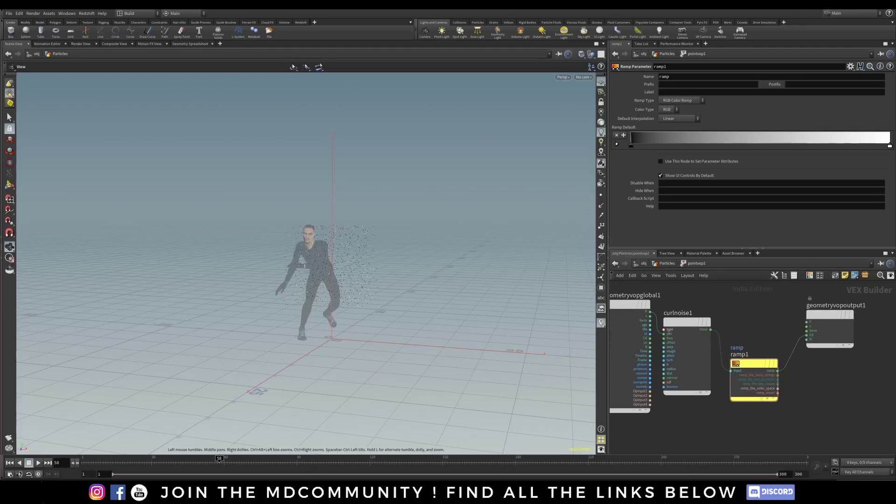
middle_click_drag(825, 400, 783, 370)
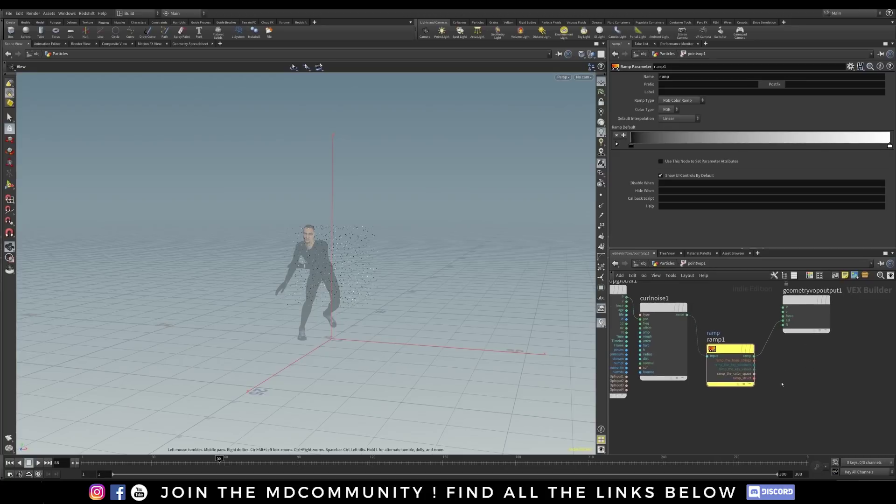
key("Tab")
left_click(766, 362)
key("Tab")
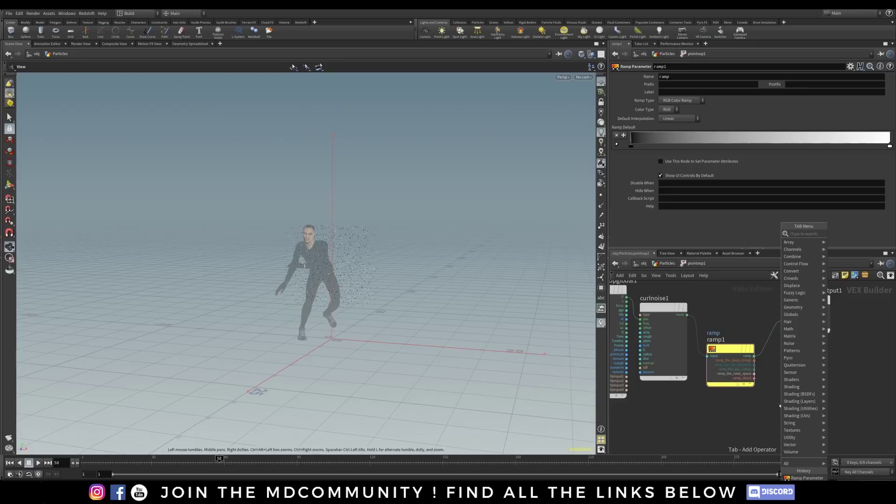
type("vector t")
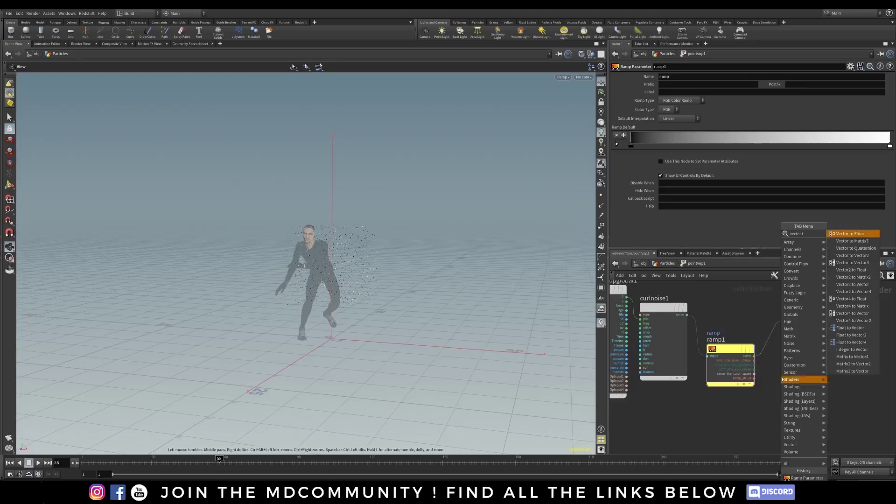
left_click(851, 234)
left_click(789, 390)
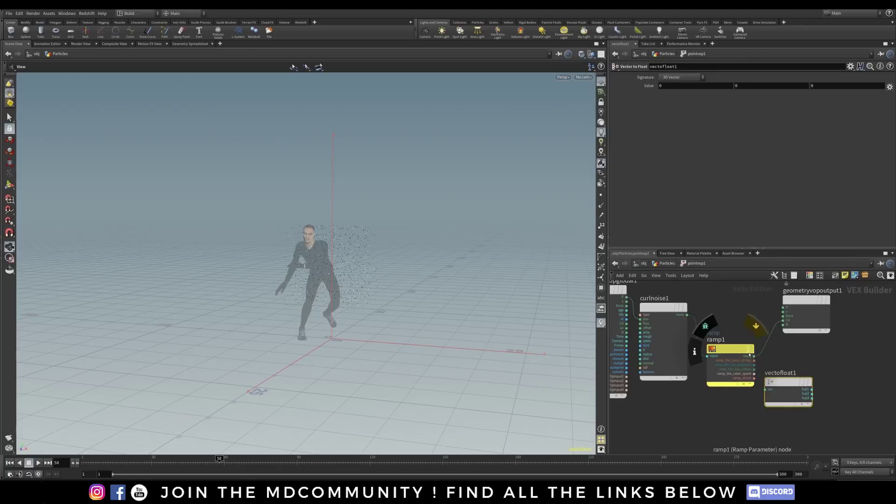
left_click_drag(777, 387, 777, 388)
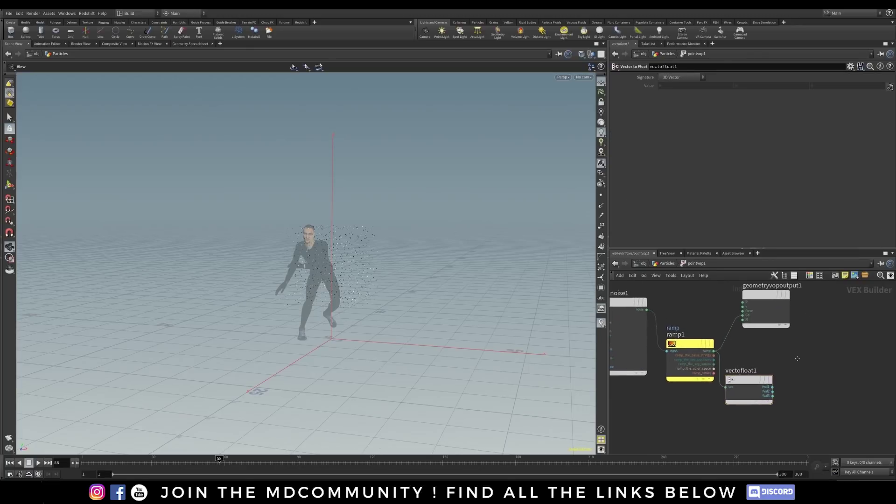
middle_click_drag(825, 378, 786, 369)
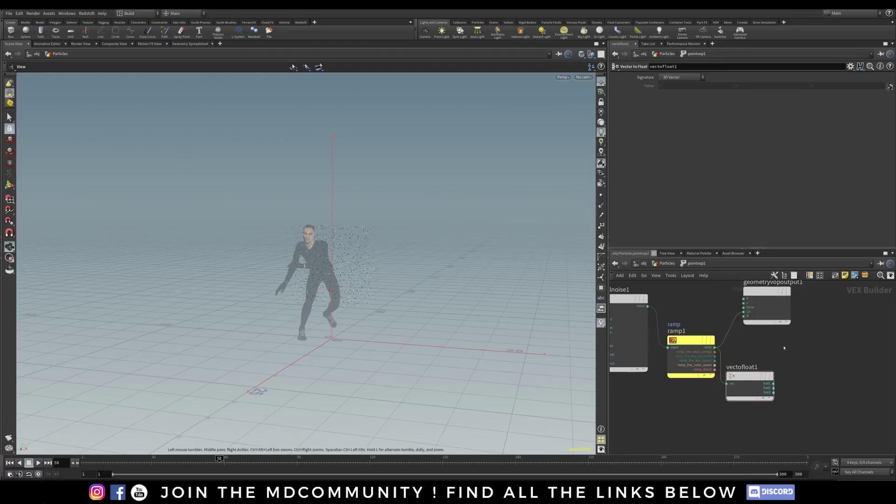
Examine pointvop1's point Cd values in the Geometry Spreadsheet, sorting by the Cd columns, and return to the scene view.
key("u")
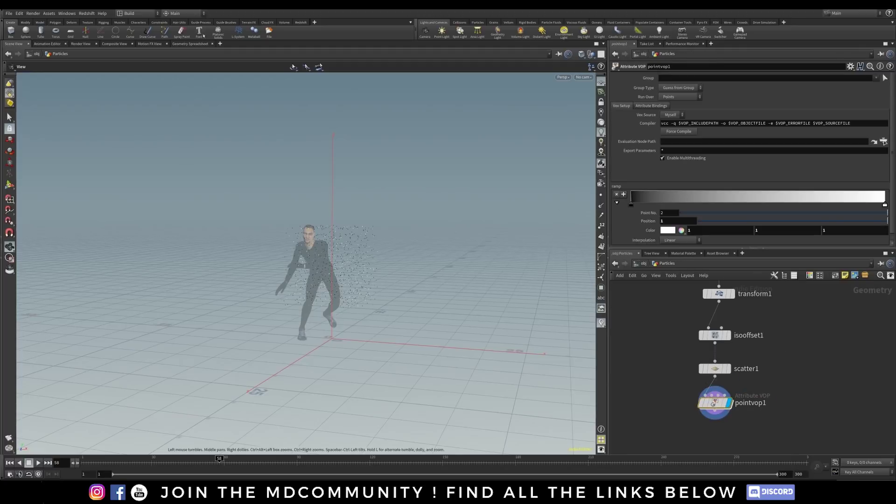
left_click(190, 44)
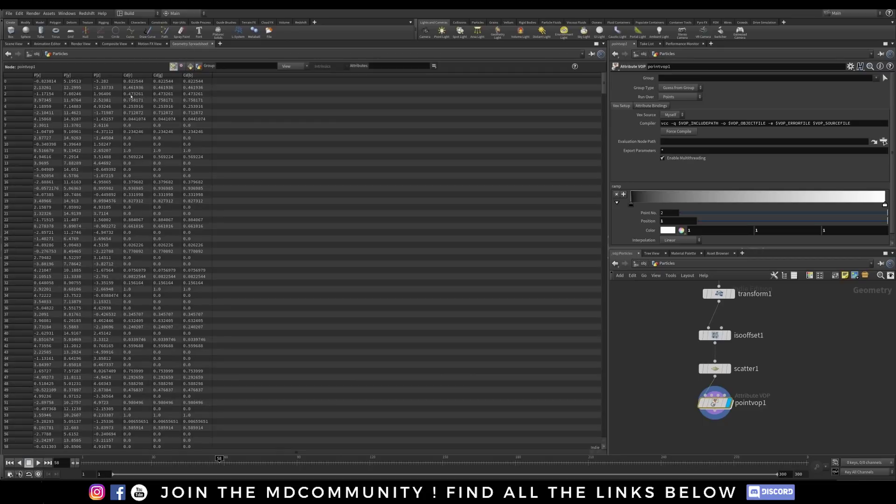
left_click(196, 76)
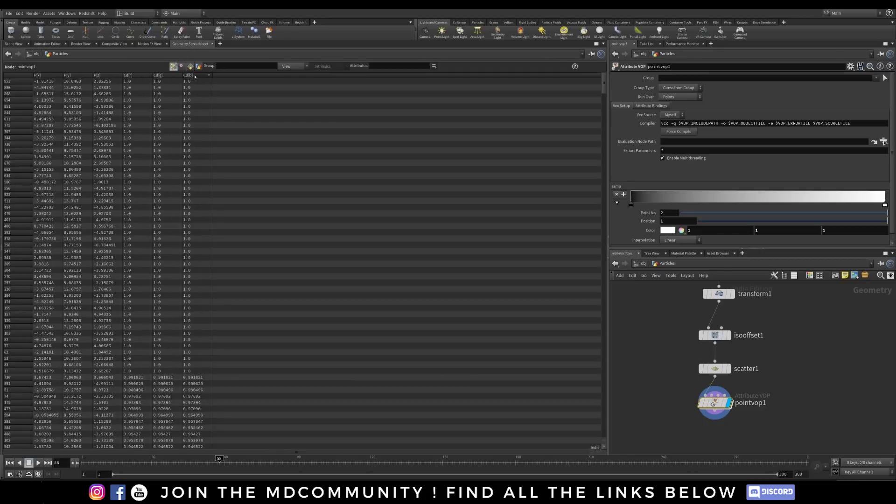
left_click(139, 76)
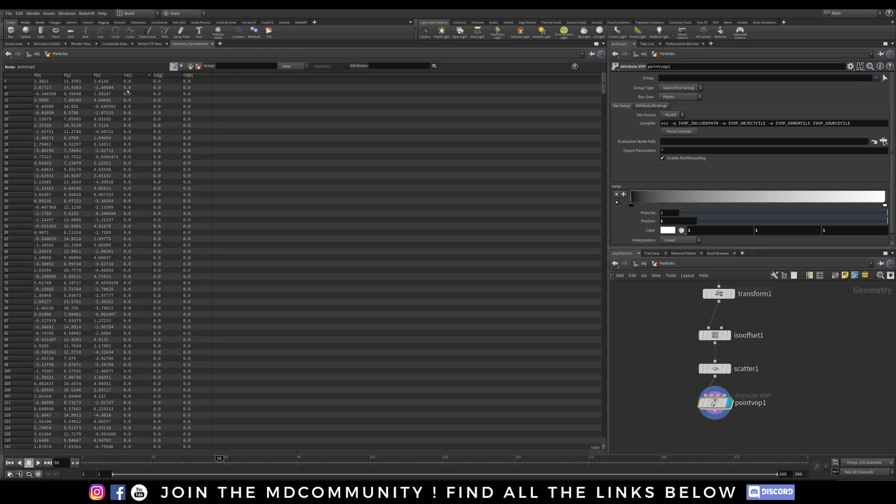
left_click(138, 76)
left_click(138, 76)
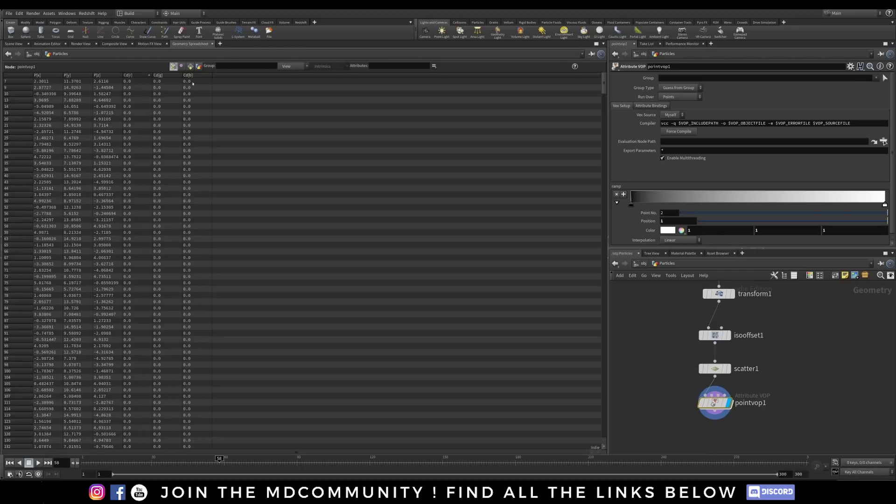
left_click(136, 76)
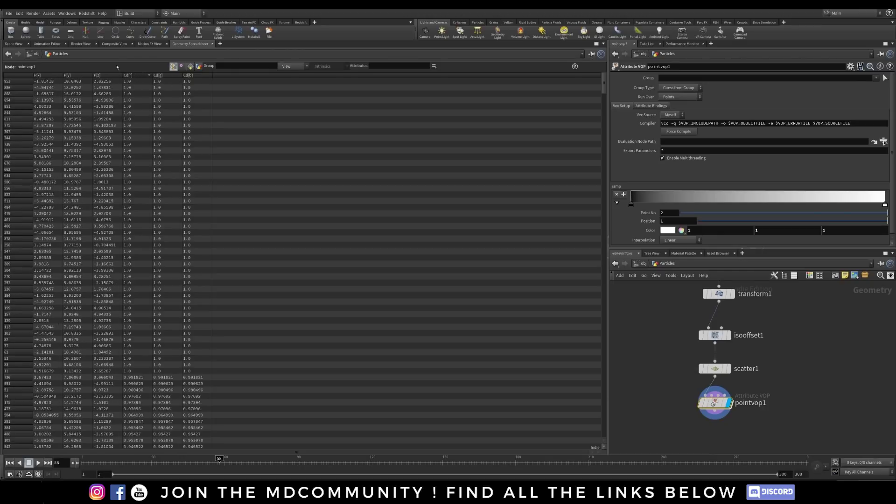
left_click(22, 44)
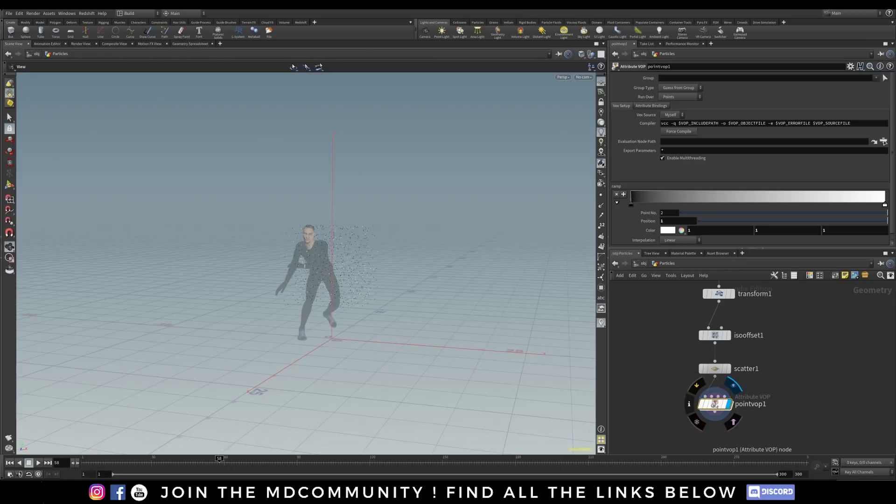
Add a Fit Range node inside pointvop1 and connect vectofloat1's first float output to its value input.
double_click(714, 404)
middle_click_drag(833, 381, 728, 376)
key("Tab")
type("f")
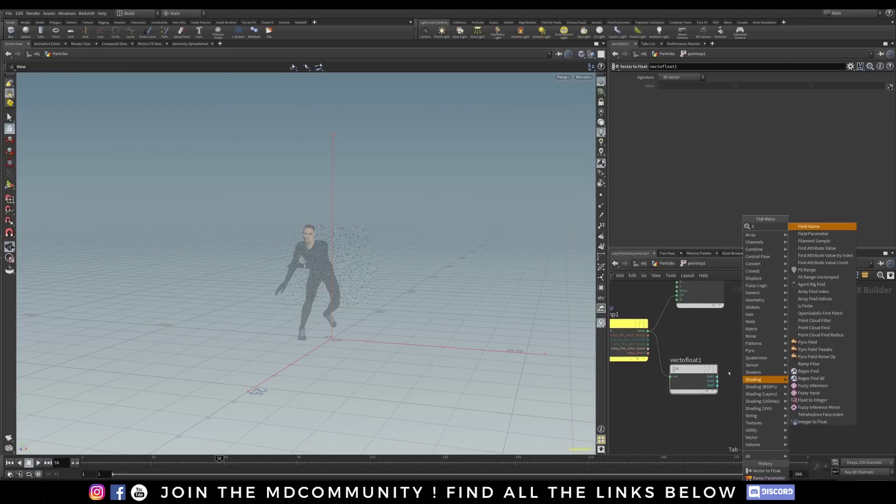
type("it")
key("Return")
left_click(747, 373)
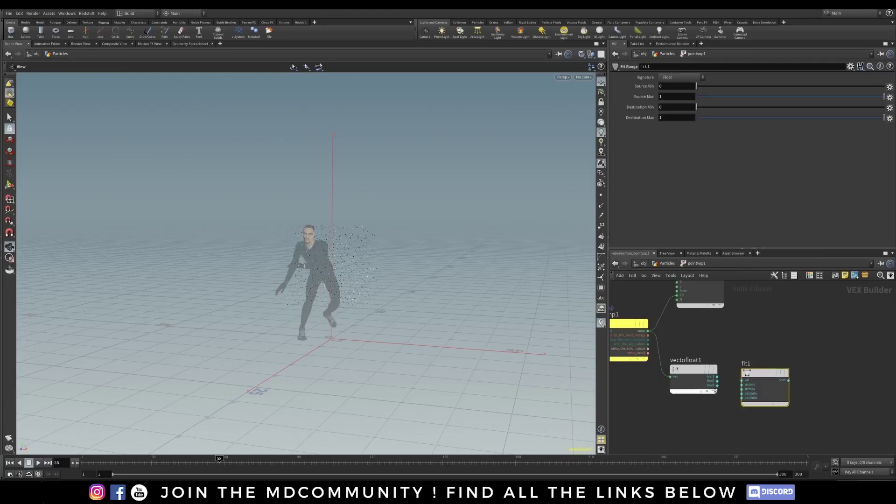
mouse_move(718, 376)
left_mouse_down()
mouse_move(742, 381)
mouse_move(702, 381)
left_mouse_up()
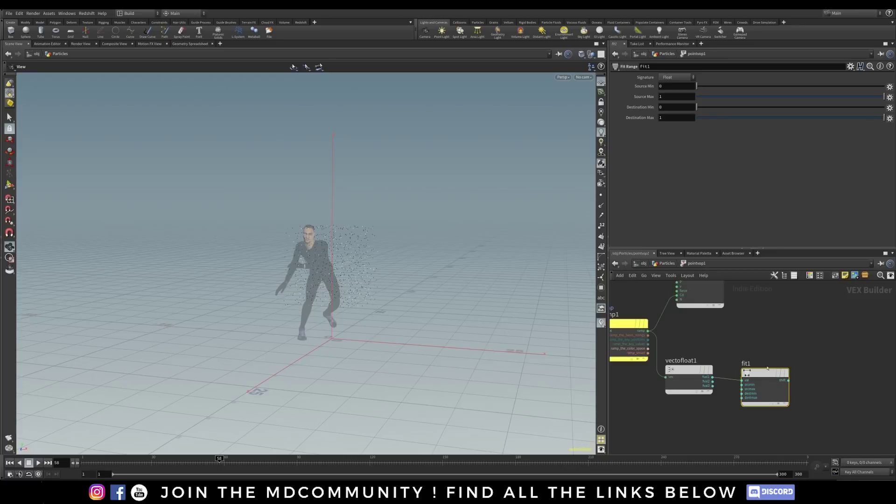
left_click_drag(763, 376, 768, 372)
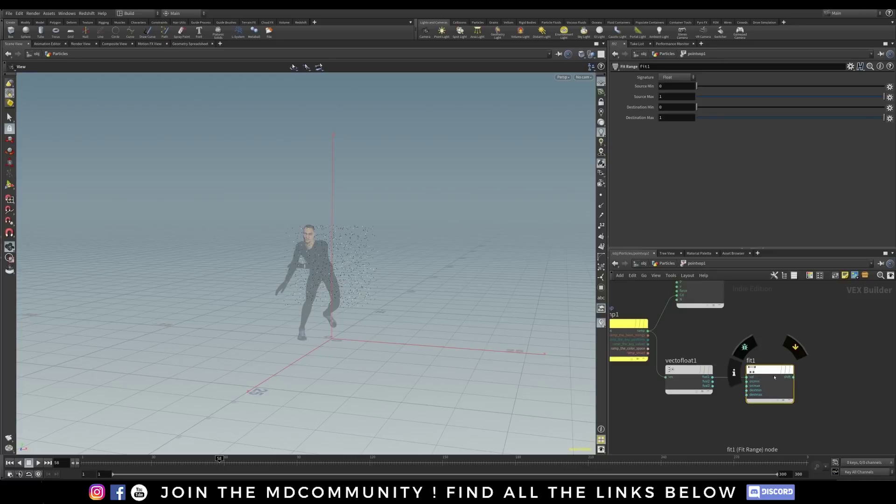
Add a Bind node fed by fit1's shift output inside pointvop1.
middle_click_drag(833, 361, 755, 347)
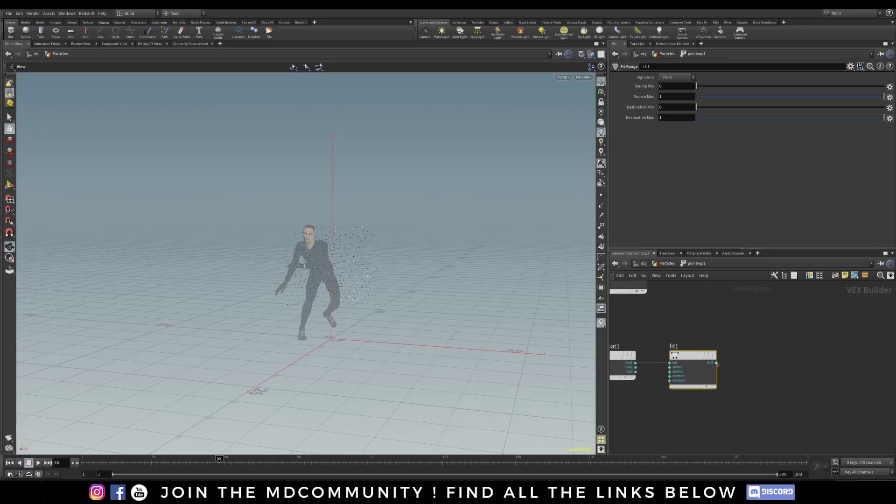
key("Tab")
type("bind")
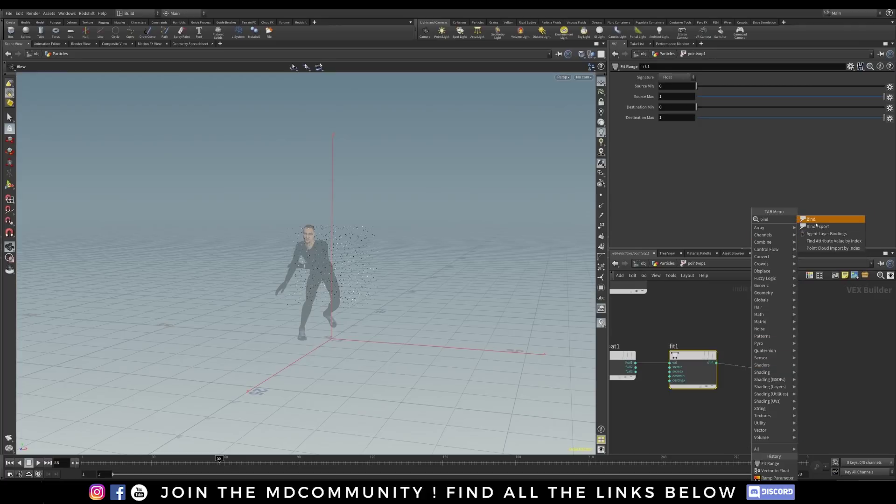
key("Return")
left_click(776, 372)
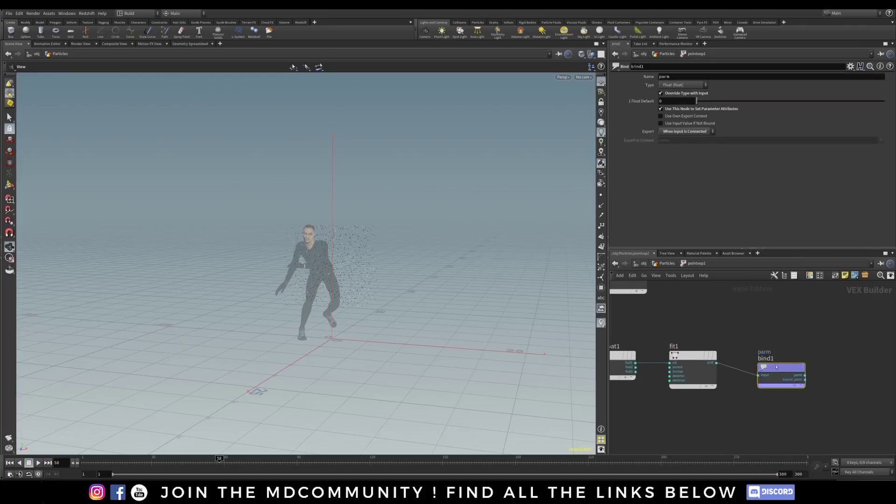
Name the Bind node's attribute pscale and line the node up beside fit1.
double_click(679, 76)
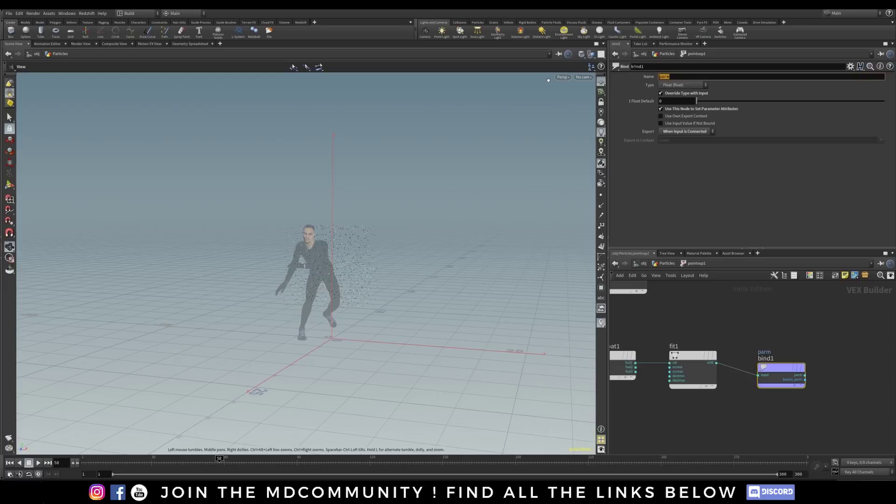
type("pscale")
key("Return")
left_click(691, 354)
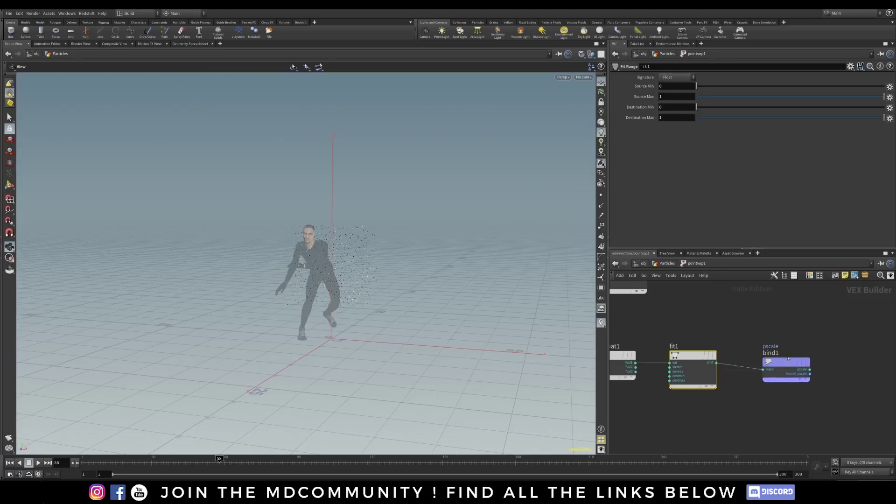
left_click_drag(779, 369, 789, 357)
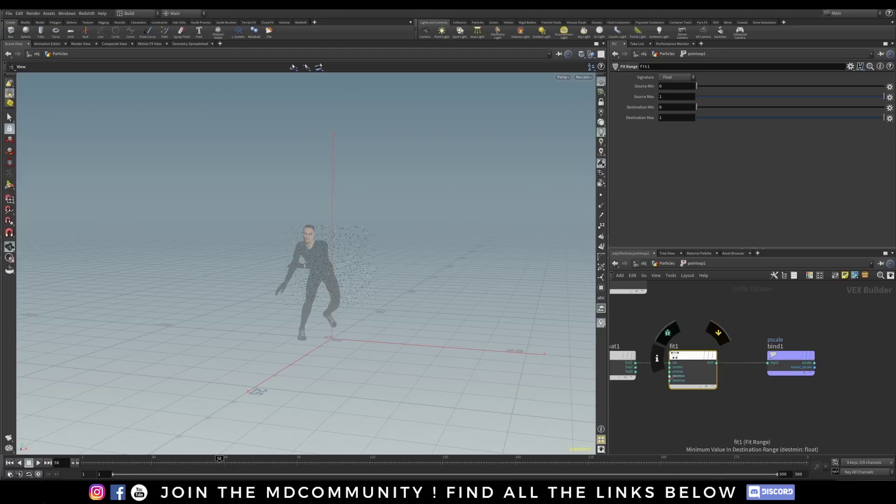
Promote fit1's minimum destination range input to a parameter.
right_click(671, 376)
left_click(688, 367)
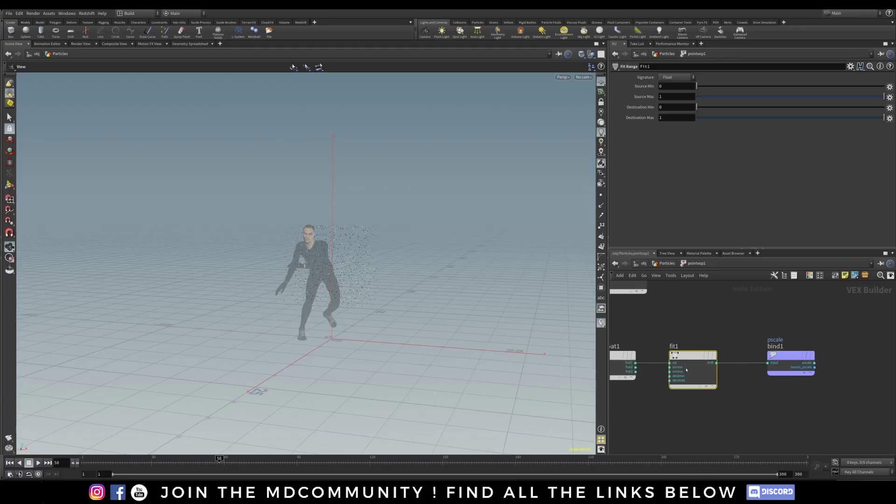
middle_click(670, 381)
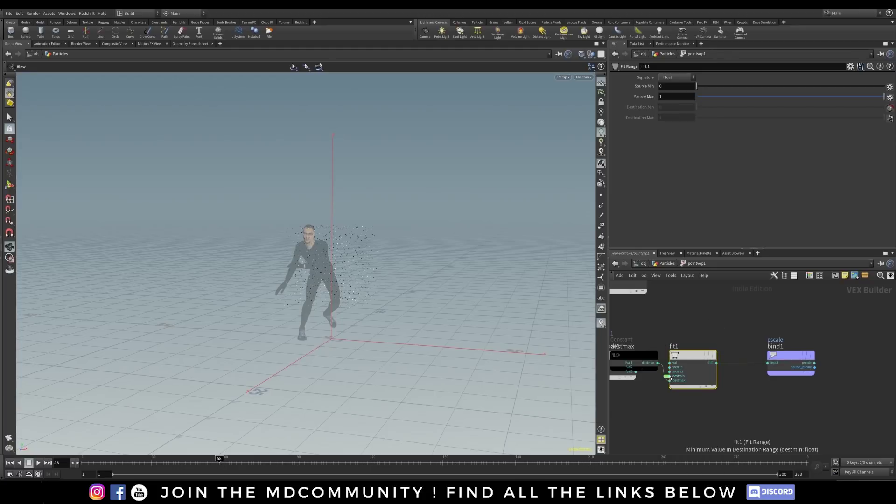
left_click_drag(644, 359, 631, 422)
key("Delete")
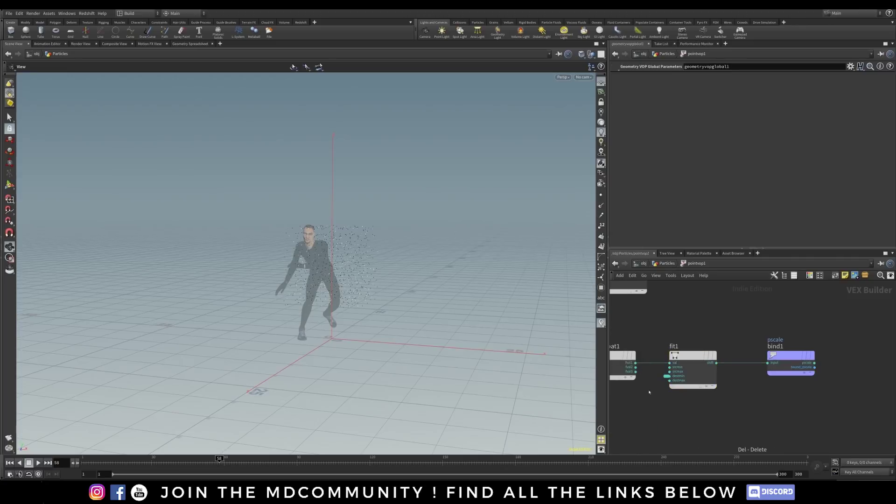
Promote fit1's maximum destination range input to a parameter.
right_click(671, 381)
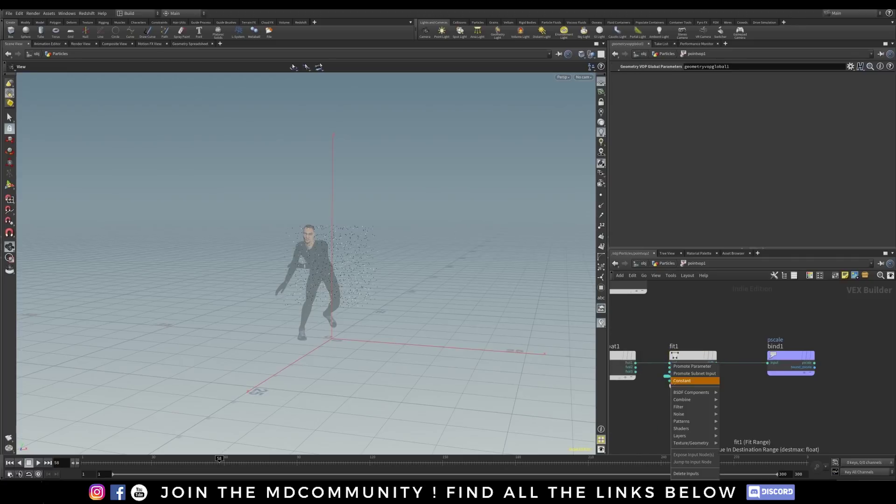
left_click(692, 367)
Label the destmin parameter "Minimum Pscale" and the destmax parameter "Maximum PScale".
left_click(666, 376)
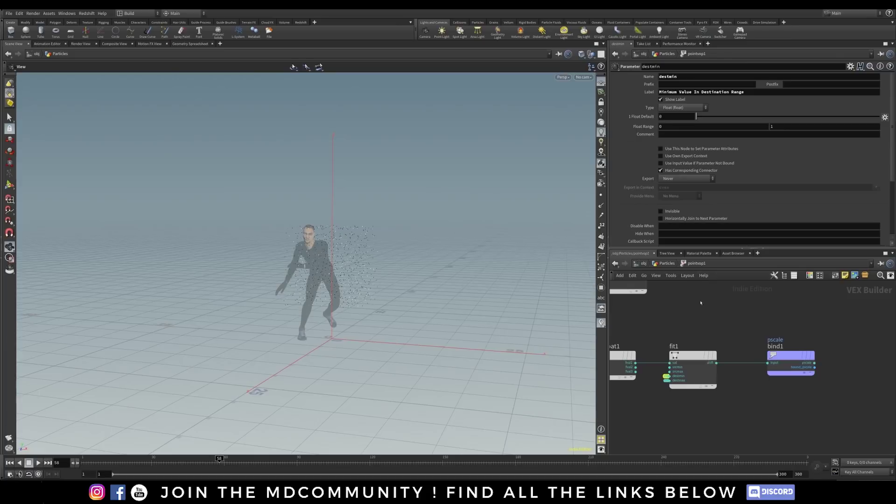
left_click_drag(745, 91, 680, 92)
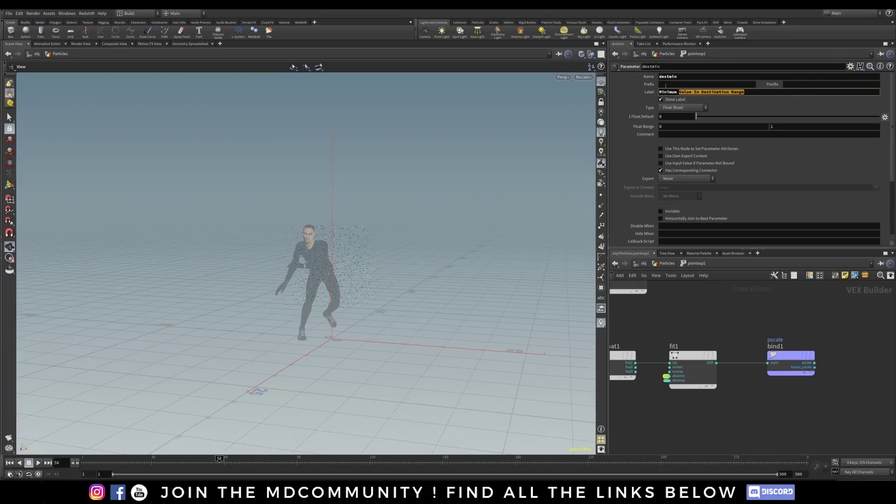
type("Pscale")
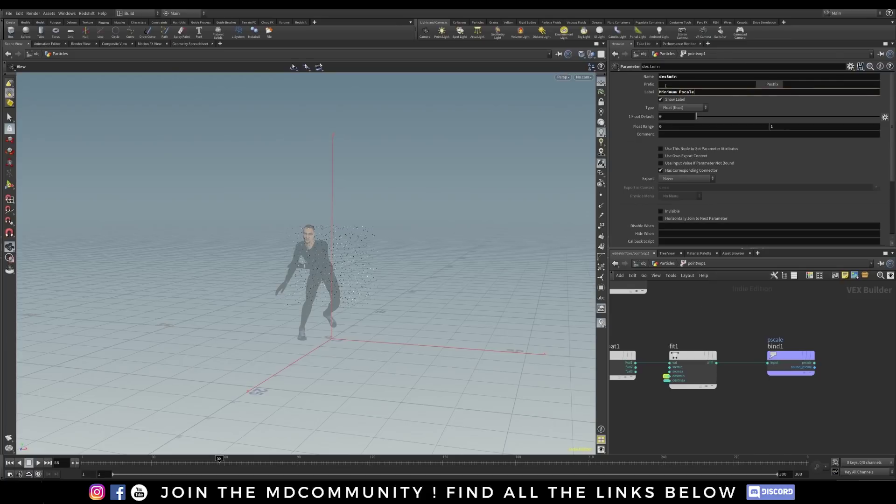
left_click(667, 381)
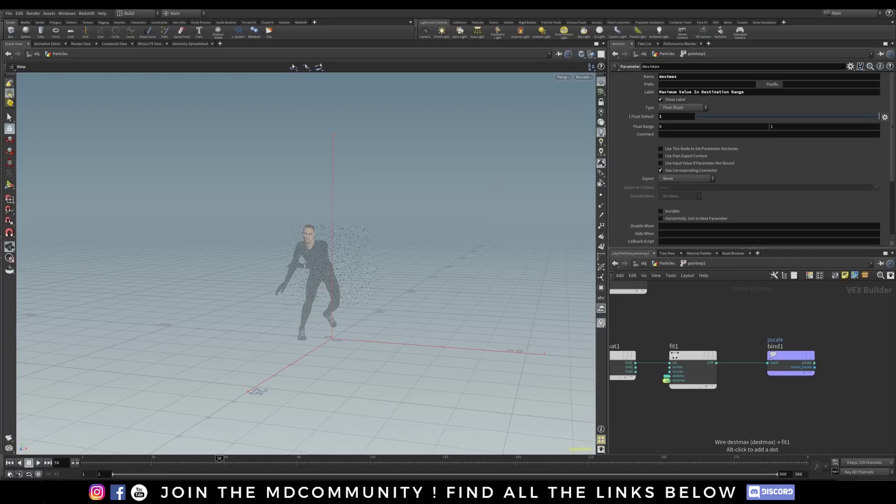
left_click_drag(756, 92, 671, 93)
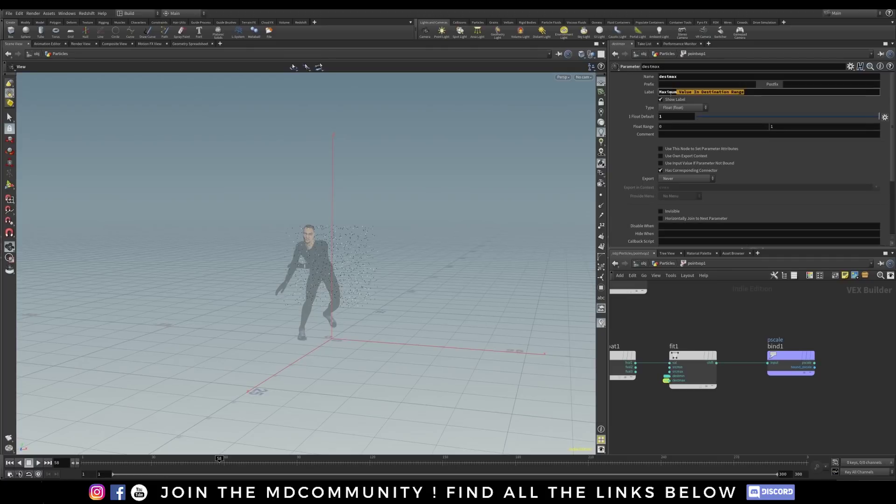
type("PScale")
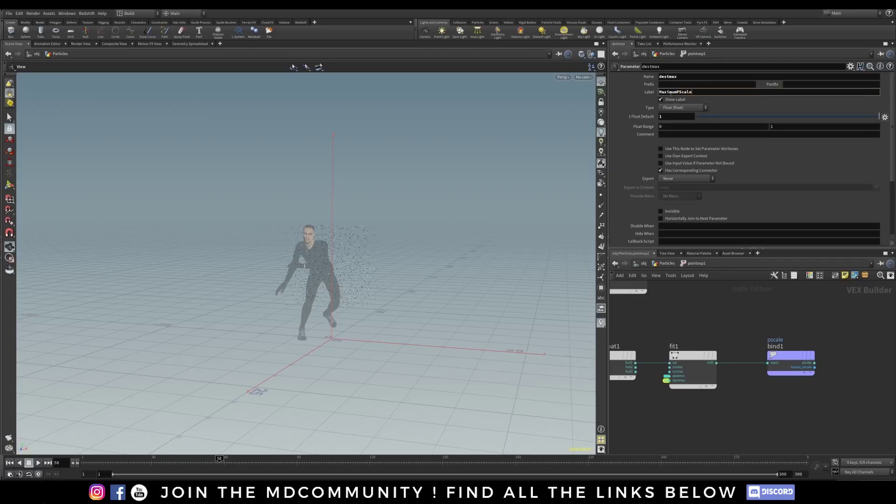
left_click(678, 92)
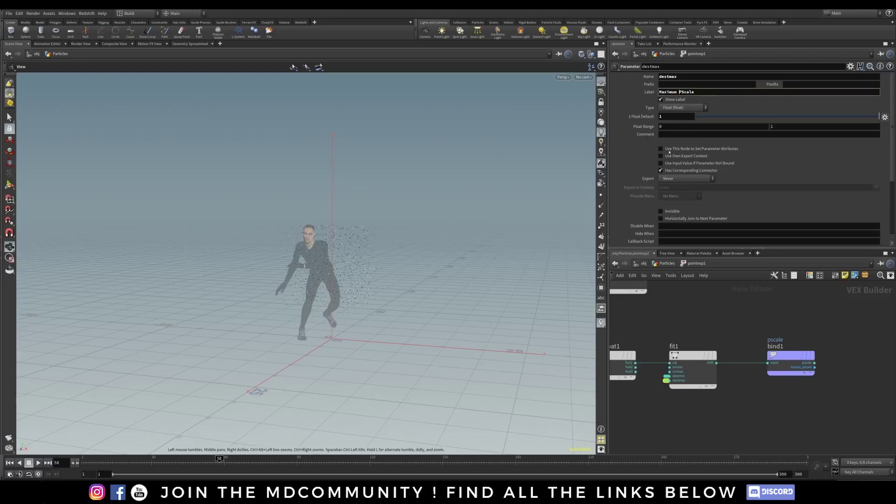
key("Return")
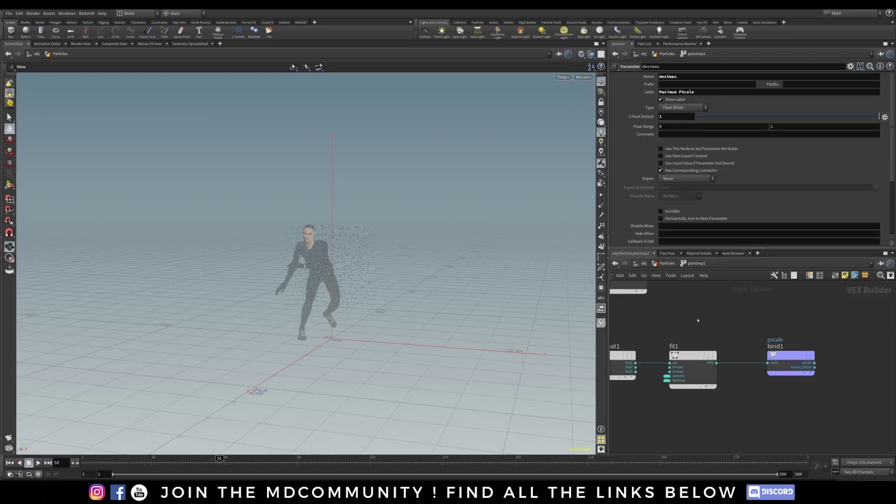
left_click_drag(692, 348, 695, 347)
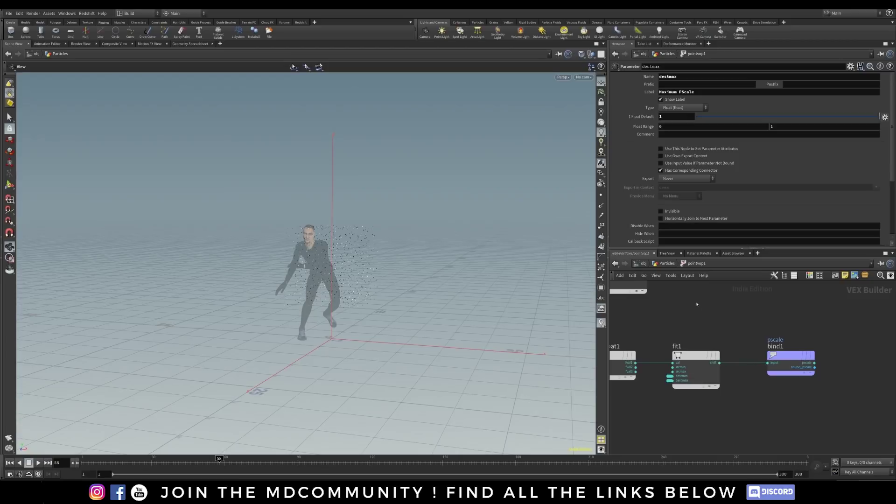
Go back up to the Particles network, check pointvop1's pscale values in the Geometry Spreadsheet, and return to the scene view.
key("u")
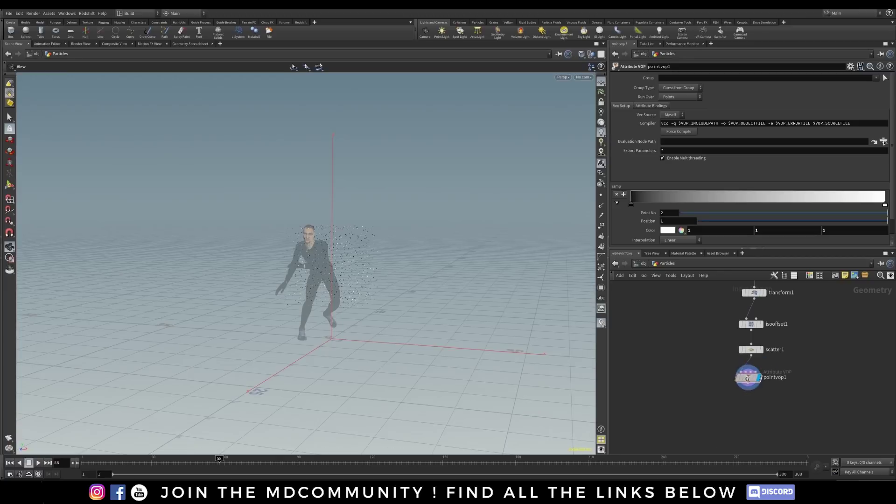
left_click(189, 43)
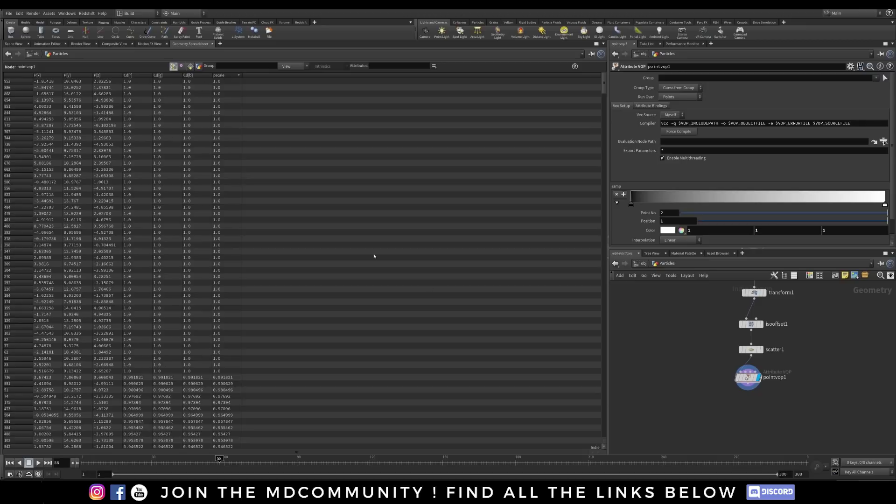
left_click(19, 44)
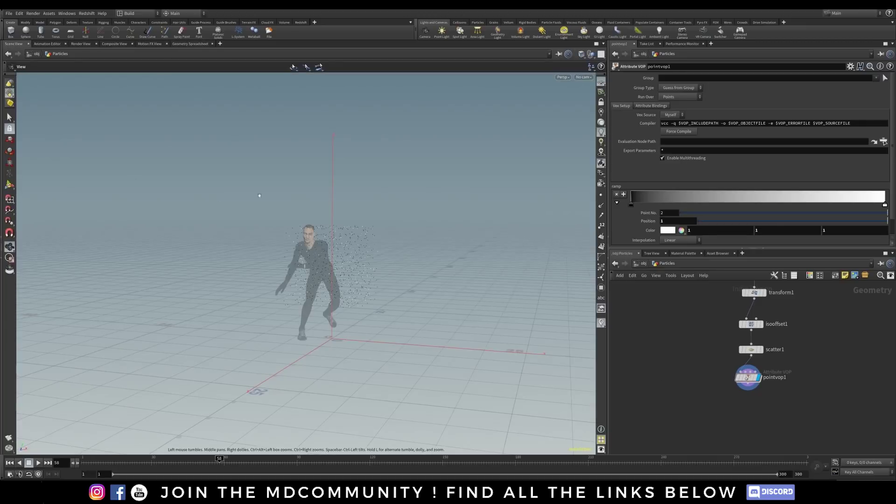
Add a Sphere node beside the scatter1 node in the Particles network.
key("Tab")
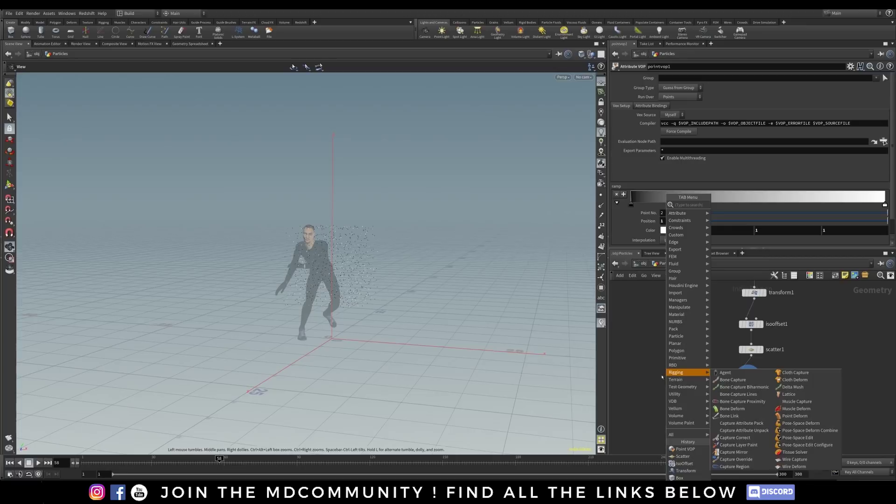
type("sphere")
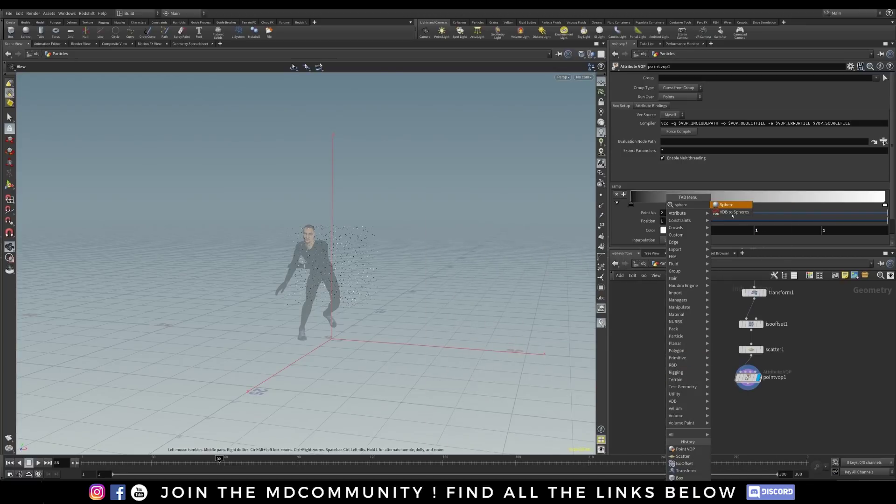
key("Return")
left_click(663, 348)
Add a Copy to Points node that copies sphere1 onto pointvop1's points, and display its result.
key("Tab")
type("copy")
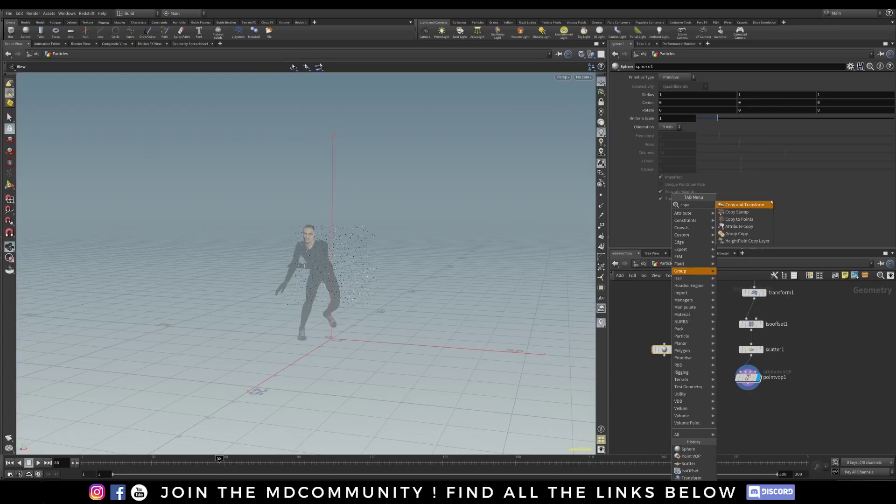
left_click(747, 219)
left_click(702, 413)
left_click_drag(664, 356, 697, 406)
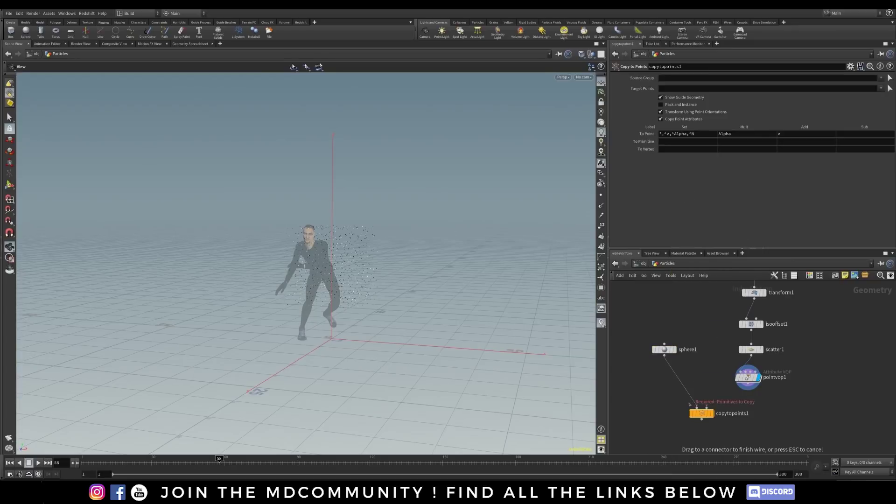
left_click_drag(748, 384, 707, 406)
left_click(712, 413)
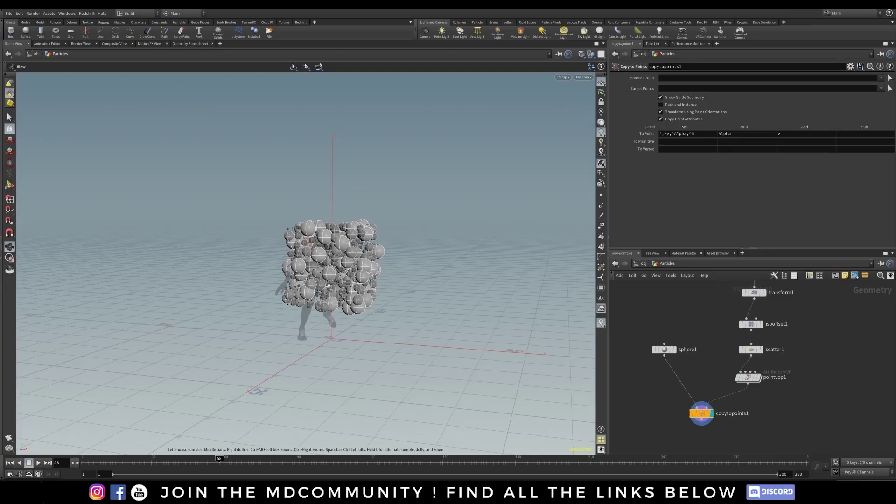
Set pointvop1's Minimum Pscale to 0.1 and Maximum PScale to 0.4.
mouse_move(329, 285)
left_mouse_down()
mouse_move(323, 309)
mouse_move(324, 295)
left_mouse_up()
right_click_drag(324, 295, 353, 291)
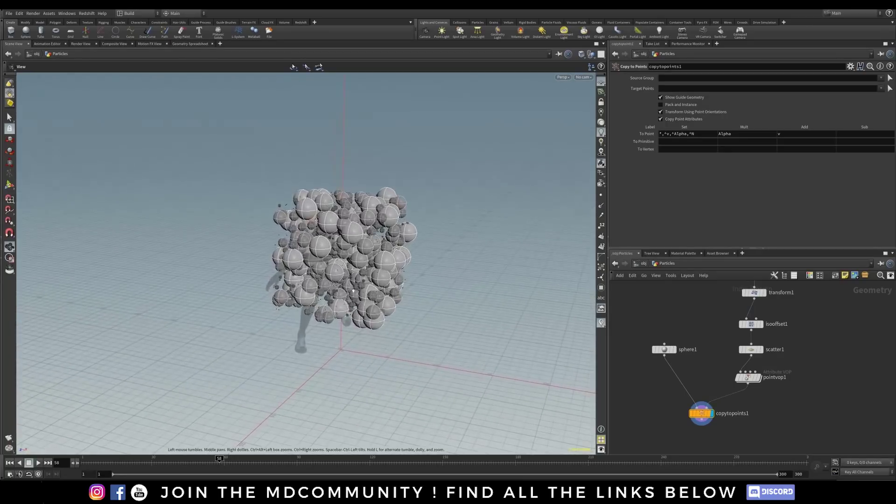
left_click_drag(354, 290, 345, 292)
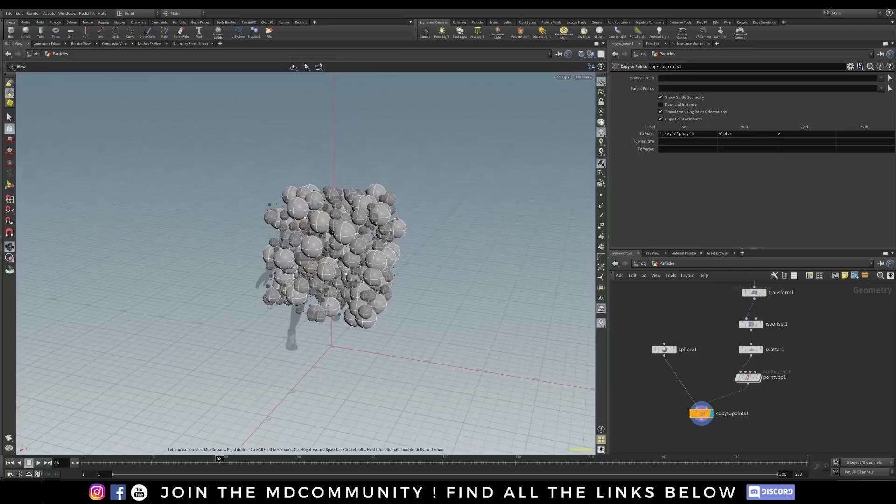
left_click(748, 378)
scroll(709, 235, "down", 2)
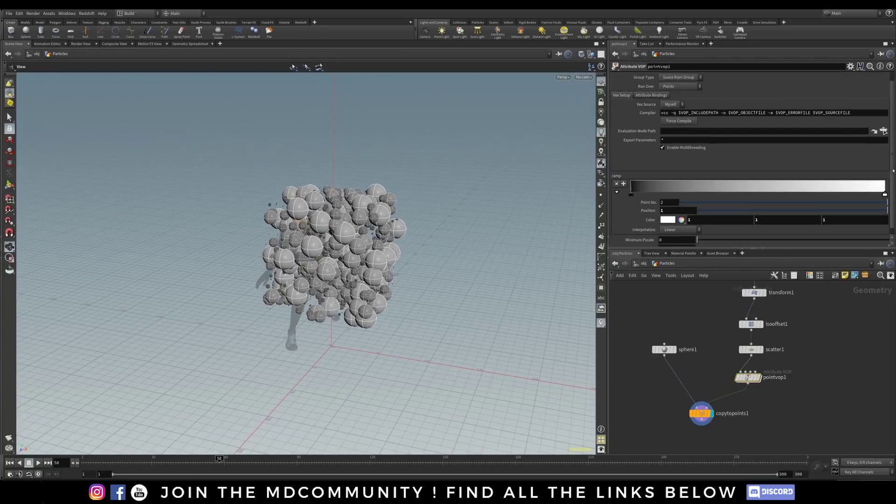
left_click(669, 233)
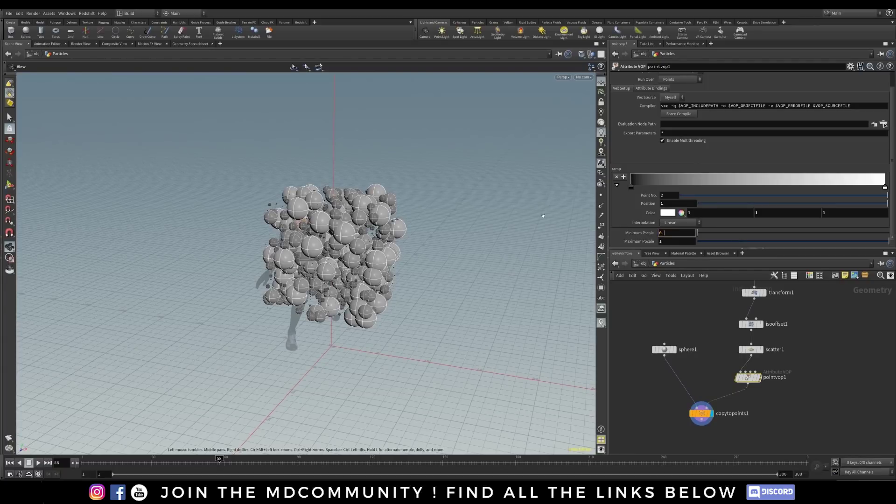
key("Return")
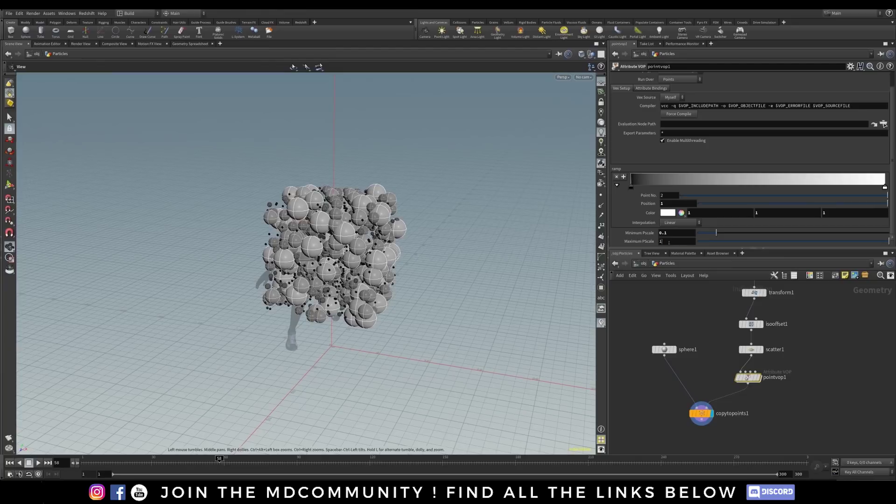
key("Tab")
key("Return")
mouse_move(325, 260)
left_mouse_down()
mouse_move(360, 264)
mouse_move(326, 260)
left_mouse_up()
Add a POP Network node below pointvop1, fed by pointvop1's points.
middle_click_drag(647, 308, 624, 279)
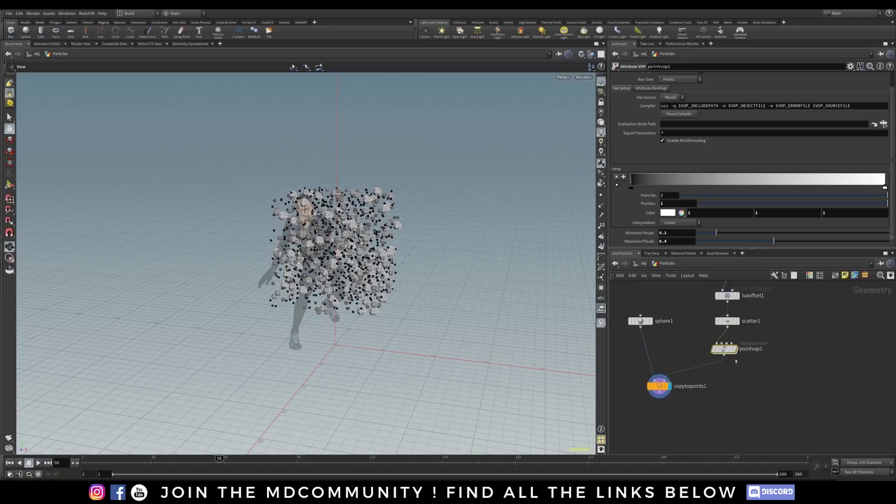
middle_click_drag(780, 368, 717, 376)
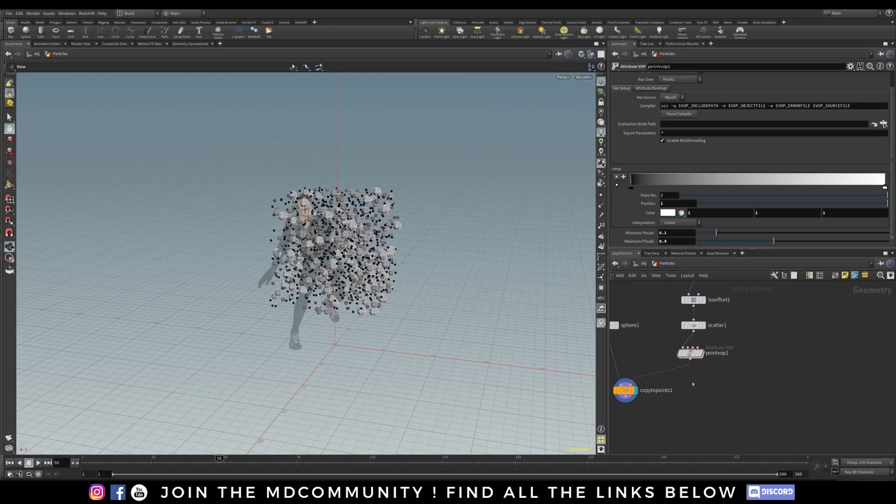
key("Tab")
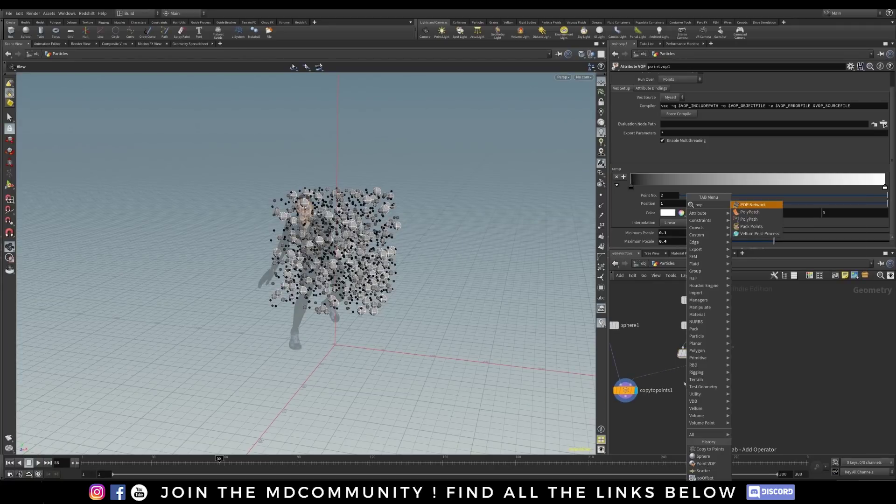
key("Escape")
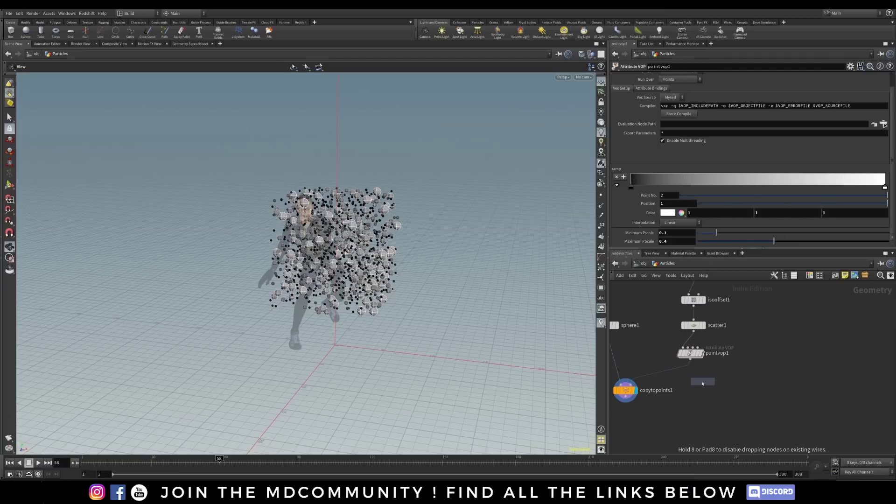
left_click(690, 387)
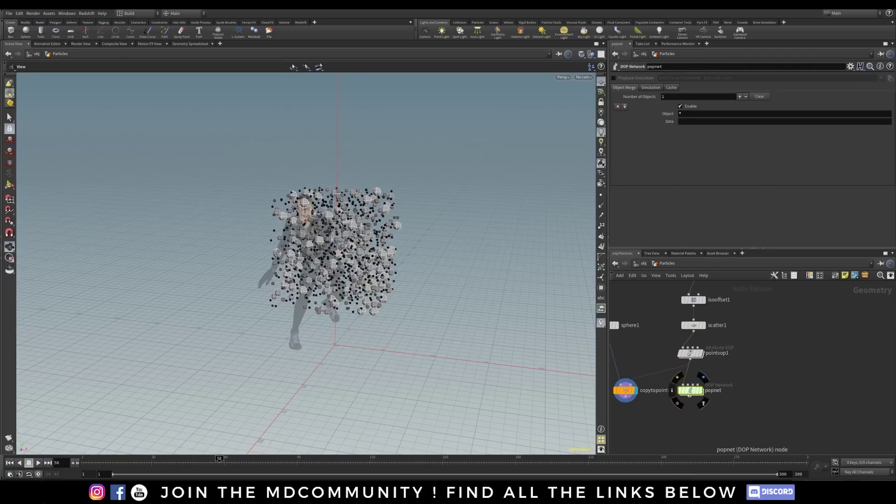
mouse_move(708, 396)
left_click_drag(694, 392, 694, 395)
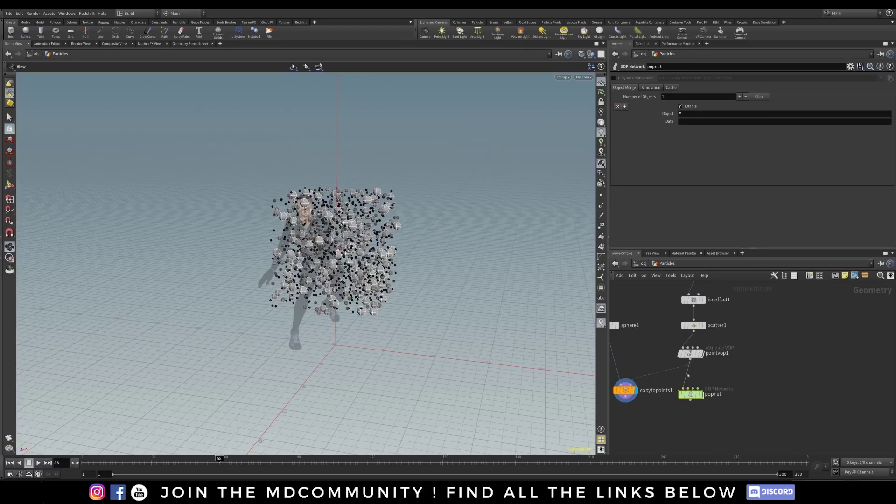
left_click_drag(691, 354, 691, 352)
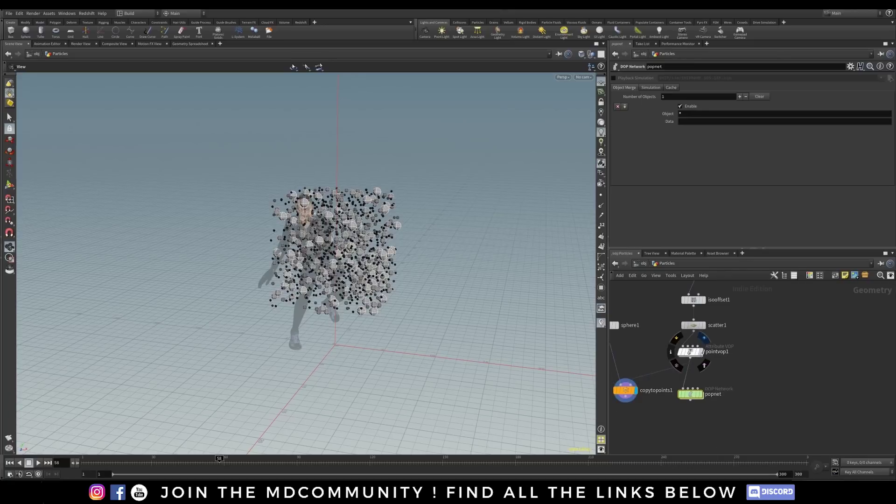
Display popnet's result in the Particles network and go inside popnet.
left_click(704, 352)
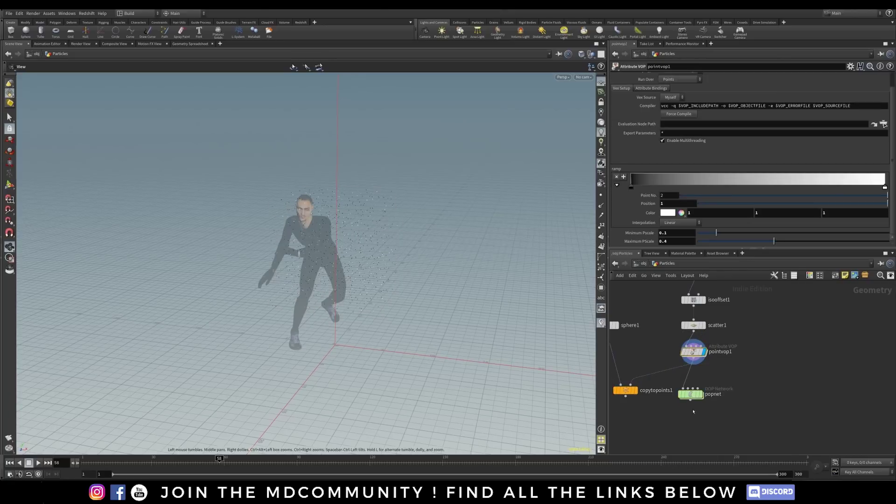
left_click(700, 395)
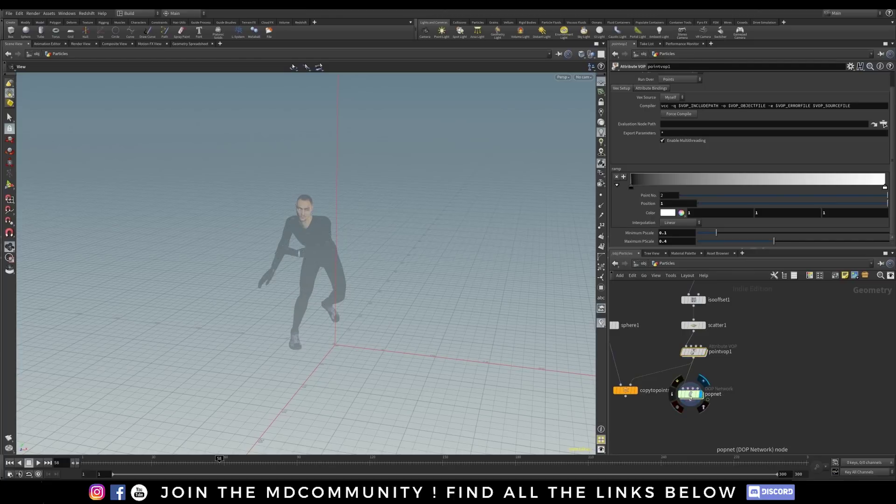
double_click(692, 396)
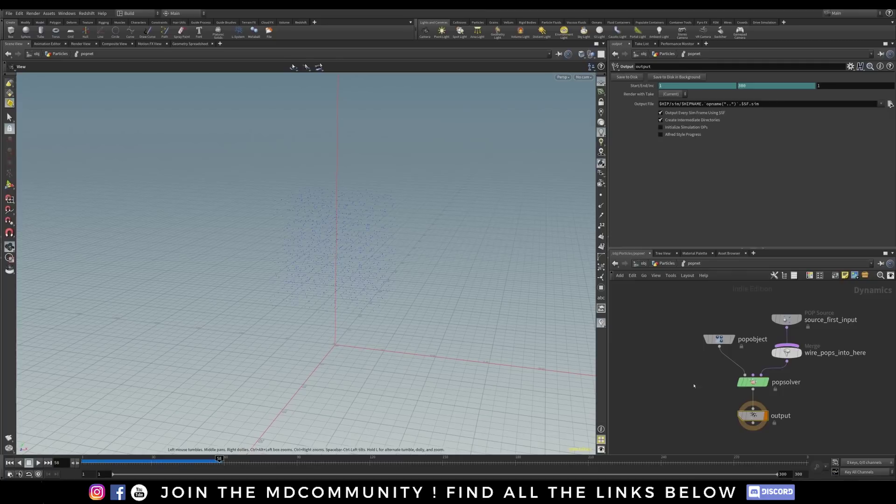
Move source_first_input up to make room, turn off its guide, and set its Emission Type to All Points.
left_click_drag(718, 351, 715, 299)
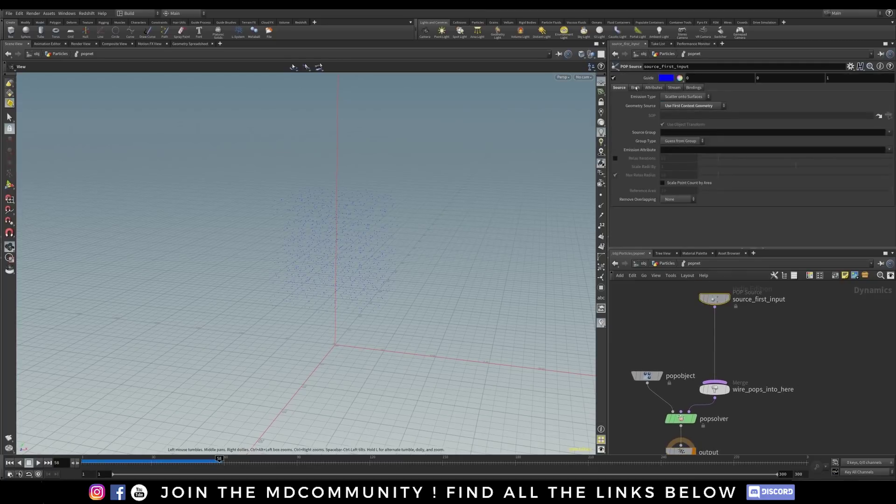
left_click(614, 78)
left_click(635, 87)
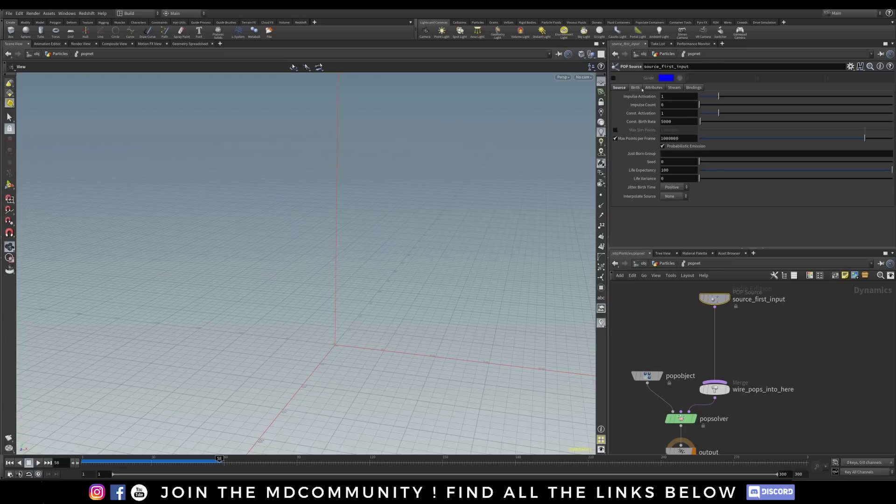
left_click(620, 88)
left_click(684, 97)
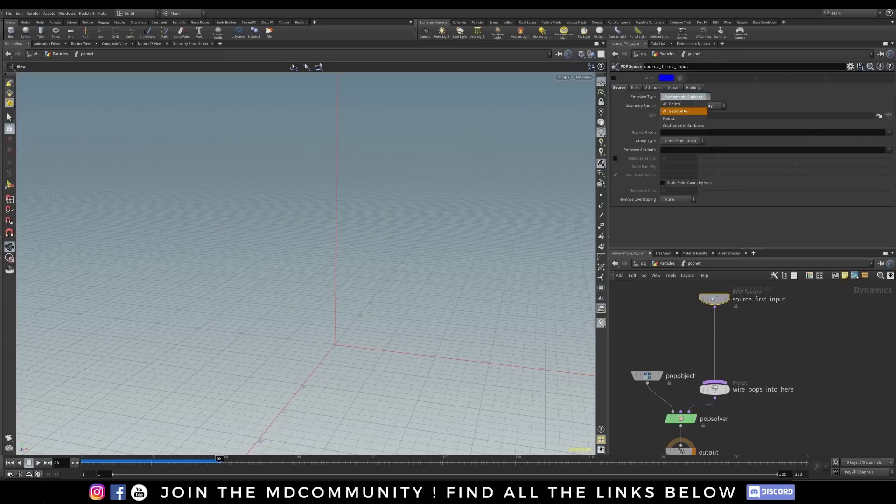
left_click(681, 103)
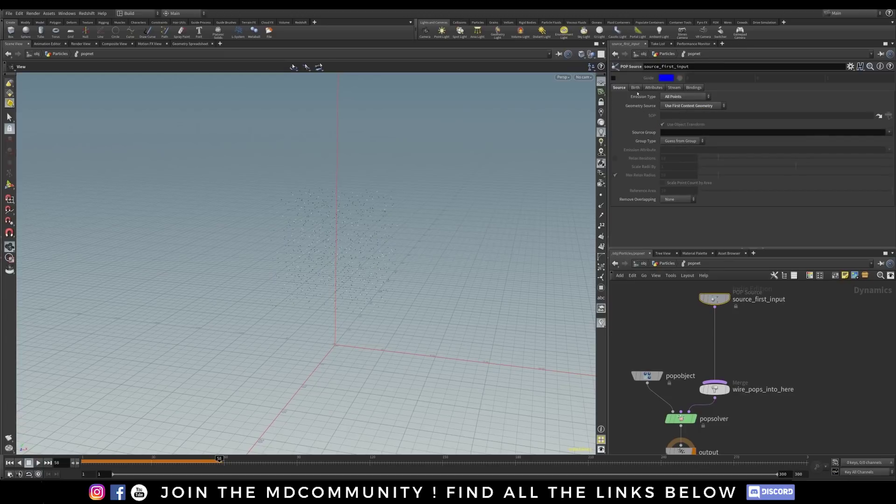
Set source_first_input's Impulse Activation to the expression $F == 1 so particles are emitted only on the first frame.
left_click(637, 88)
double_click(672, 96)
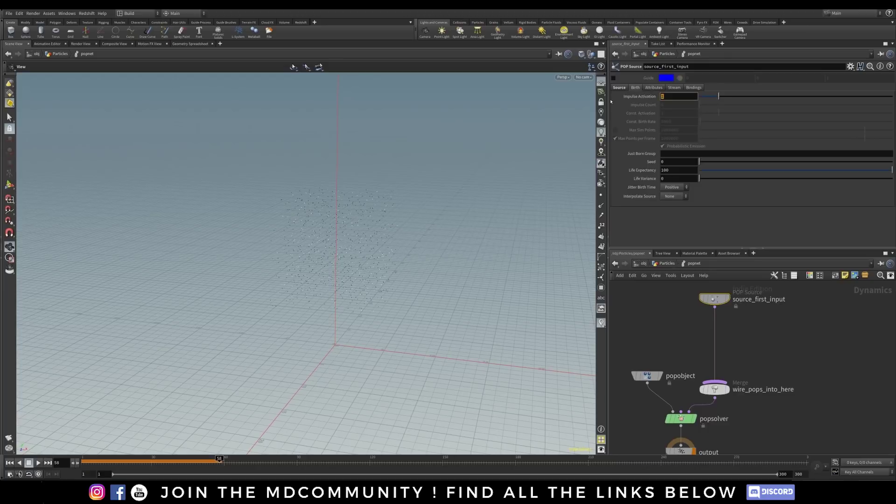
type("$F ==")
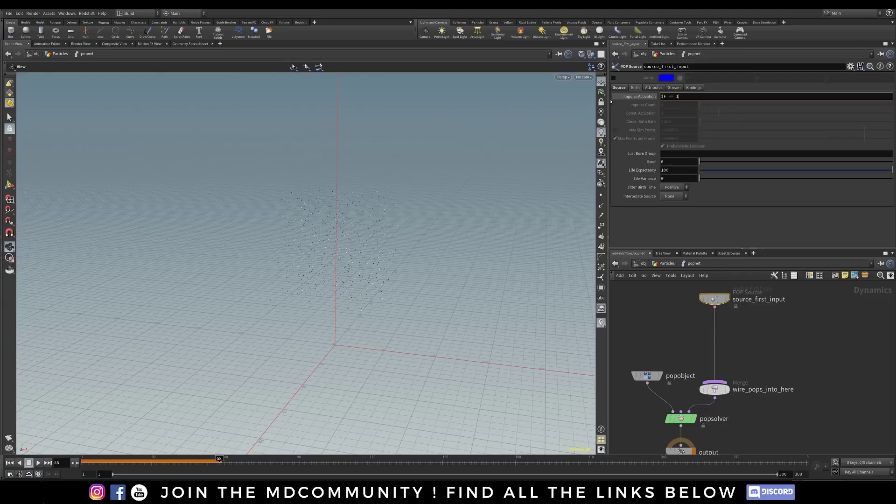
key("Return")
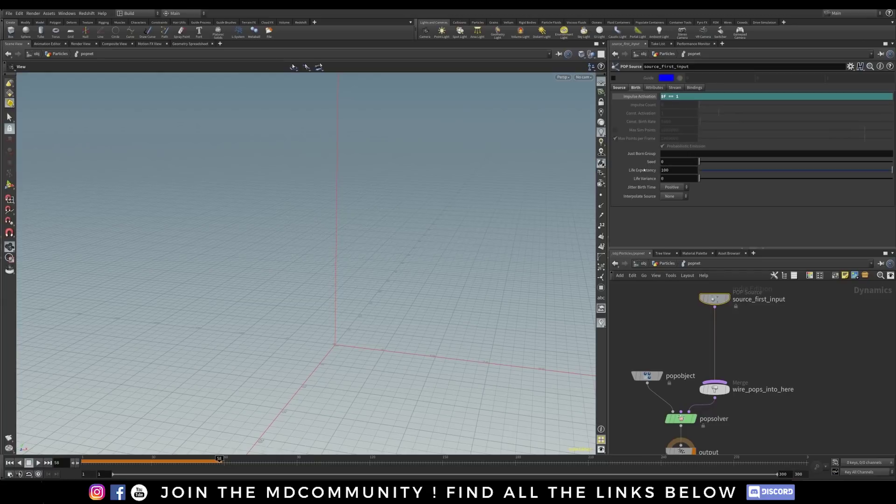
Check the evaluated Impulse Activation while playing from the first frame, and return to frame 1.
left_click(640, 96)
key("ctrl+Up")
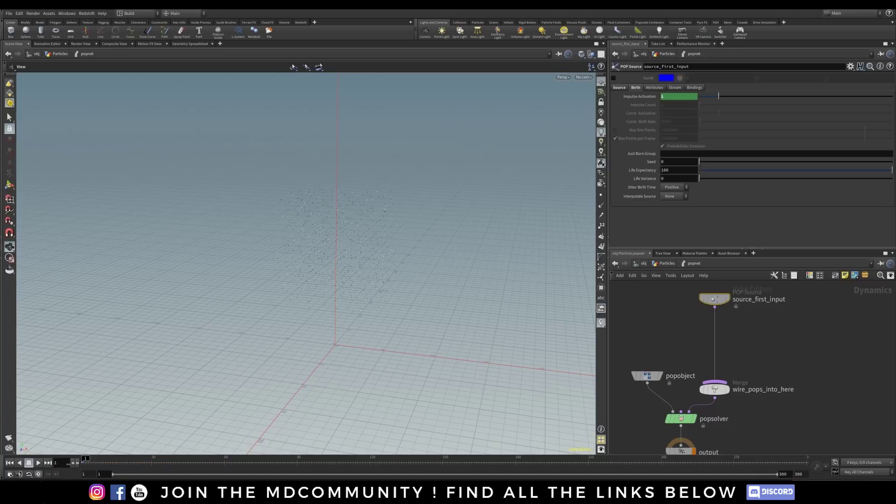
key("Up")
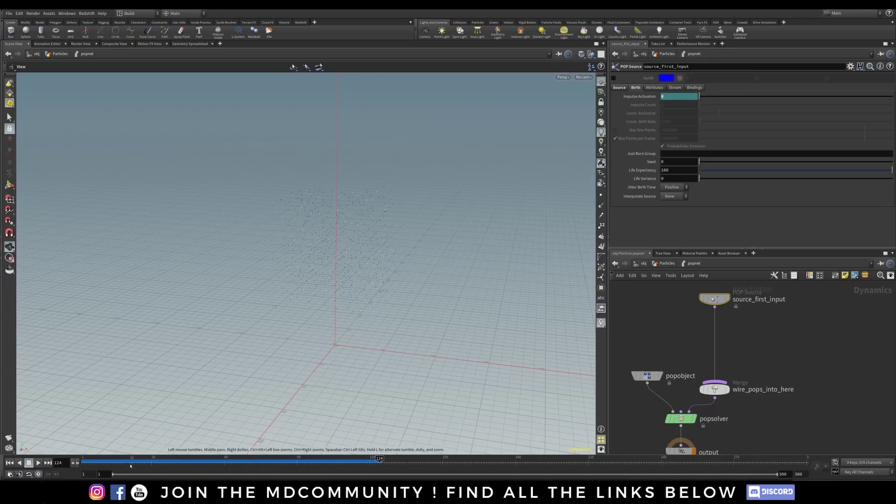
key("ctrl+Up")
Add a Gravity Force node between popsolver and output, moving output down to make room.
middle_click_drag(817, 420, 819, 358)
left_click_drag(685, 389, 686, 418)
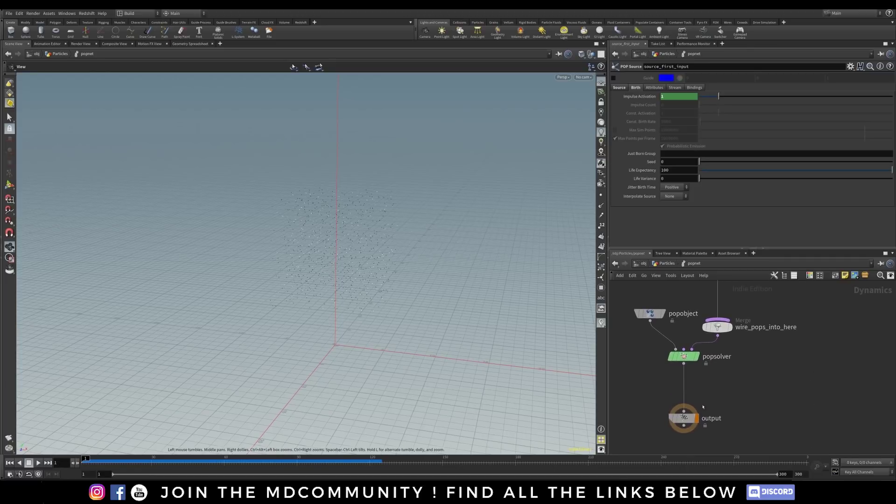
key("Tab")
type("gravi")
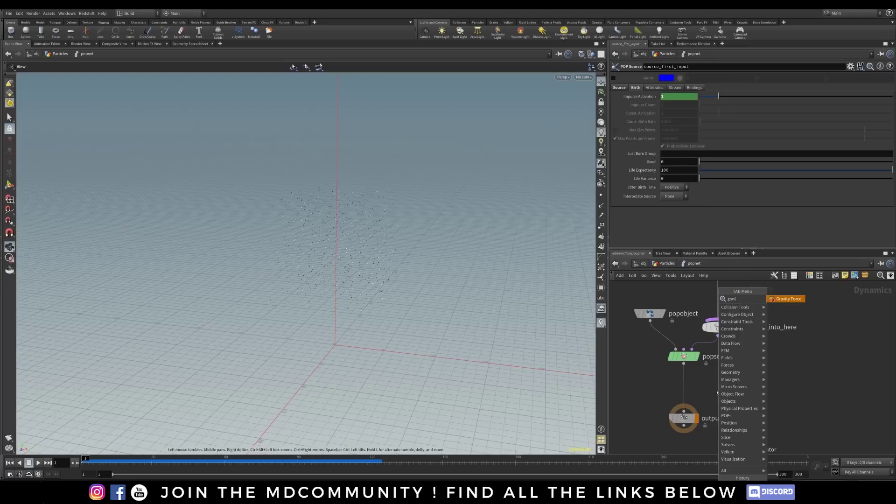
left_click(799, 301)
left_click(685, 387)
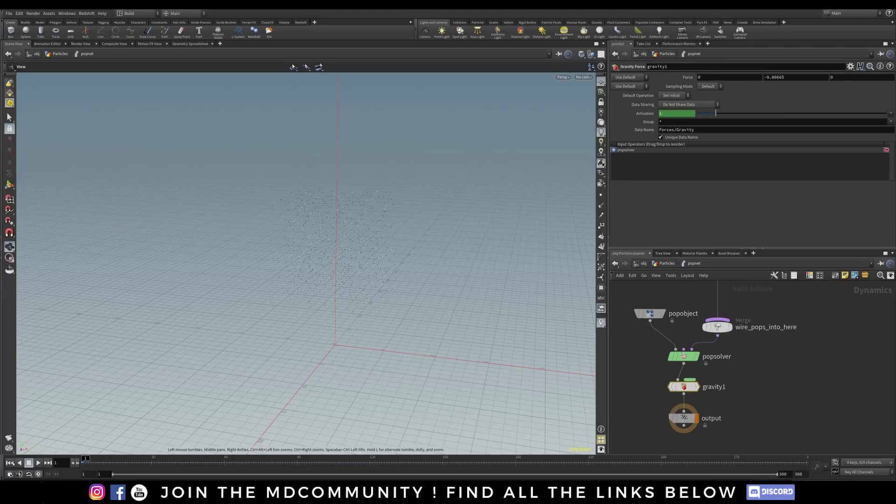
Play the simulation to preview gravity acting on the particles, and rewind to frame 1.
left_click(39, 463)
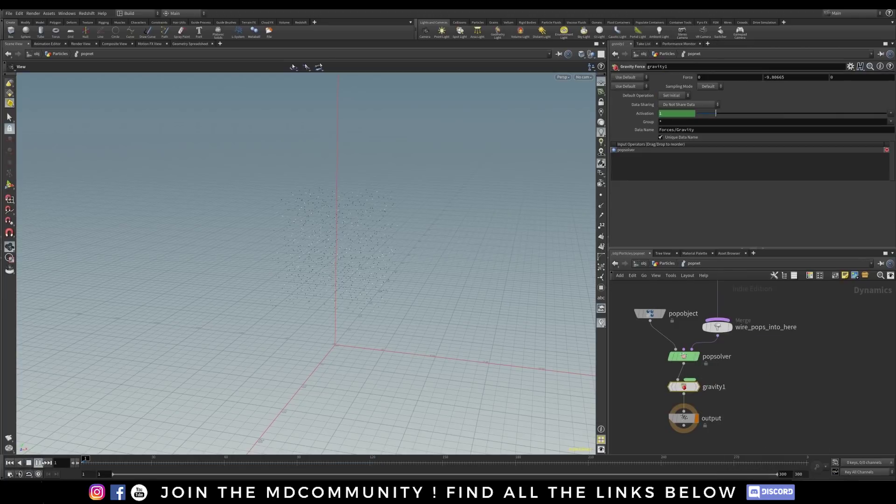
left_click(39, 463)
left_click(9, 463)
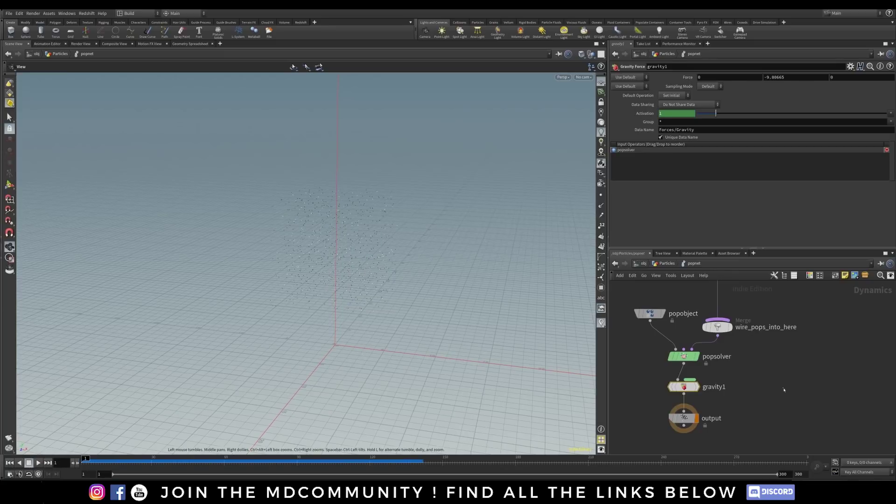
Go up to the object level and add a Ground Plane collision object to the simulation.
mouse_move(781, 383)
middle_mouse_down()
mouse_move(785, 367)
mouse_move(791, 387)
middle_mouse_up()
key("u")
key("u")
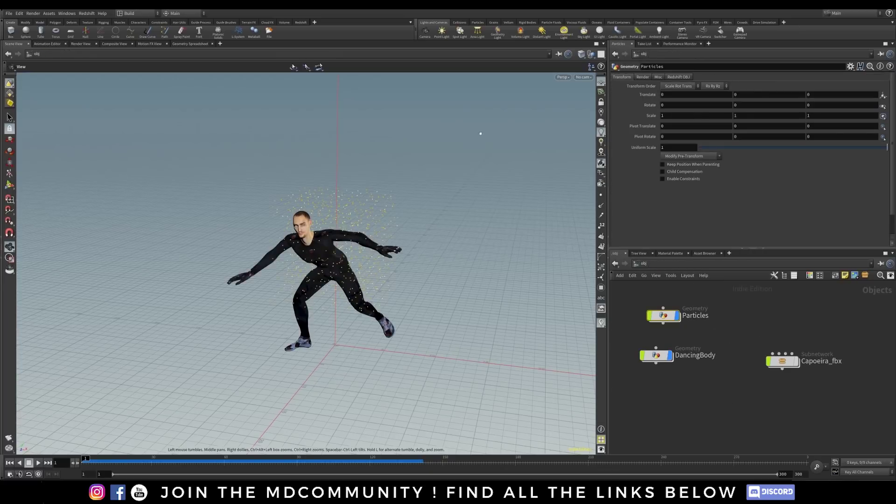
left_click(458, 23)
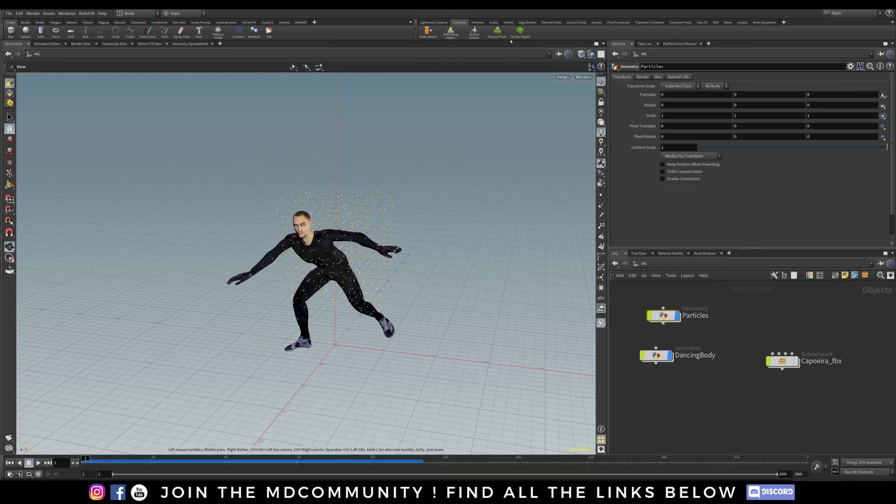
left_click(498, 31)
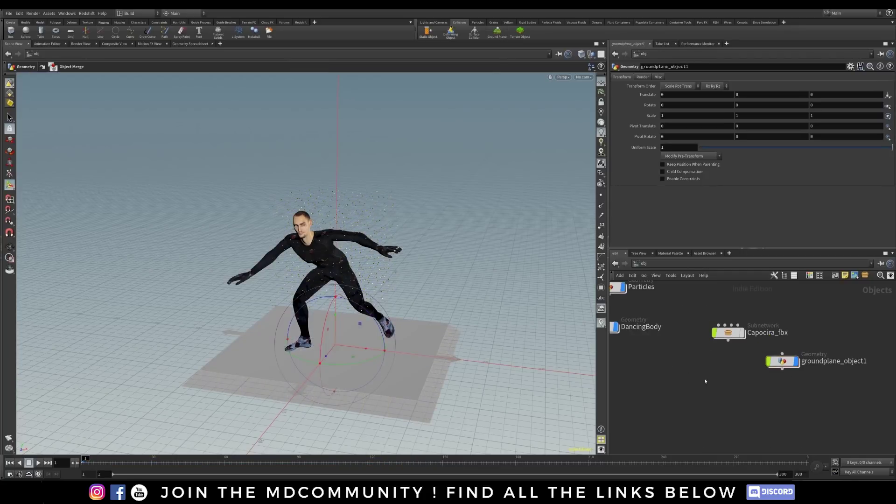
key("h")
Go into popnet inside the Particles object and lay out its nodes automatically.
double_click(648, 306)
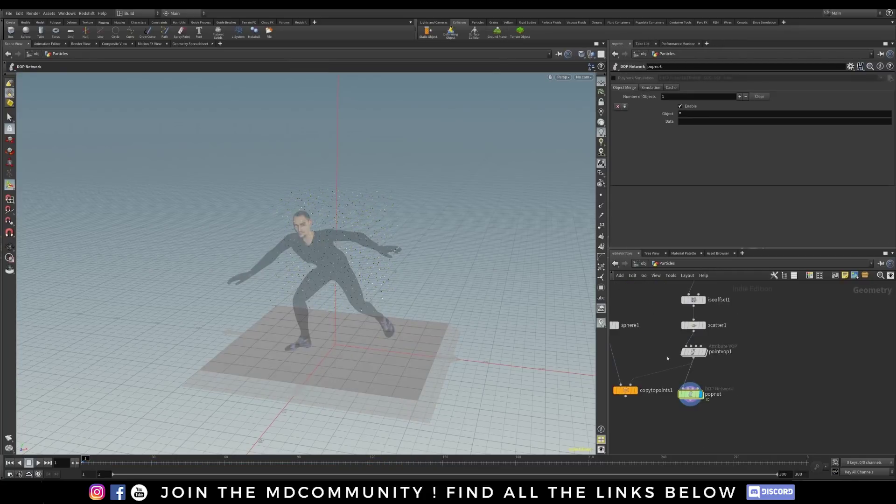
double_click(691, 395)
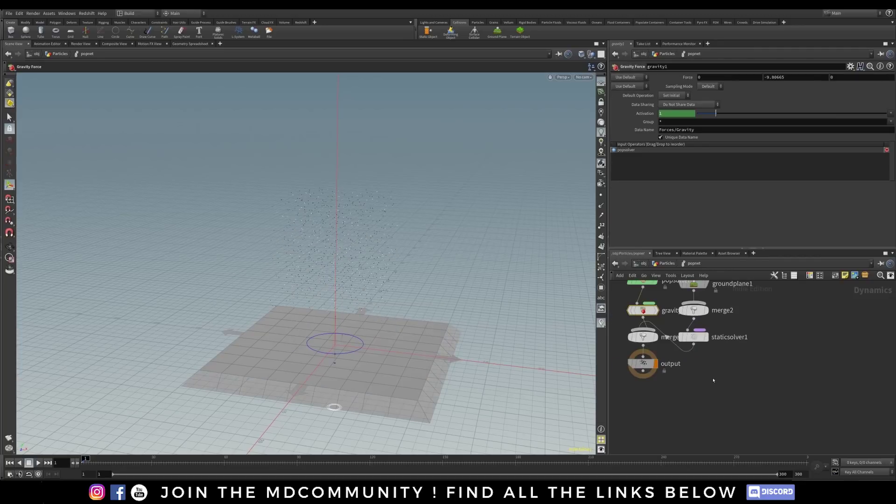
key("l")
key("h")
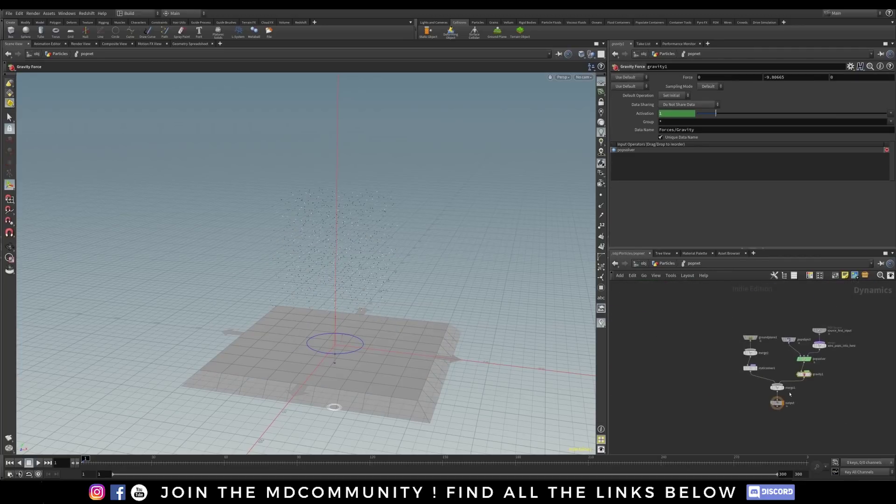
Inspect the groundplane1 node's settings and play the simulation to check the particles' collision with the ground.
left_click(673, 321)
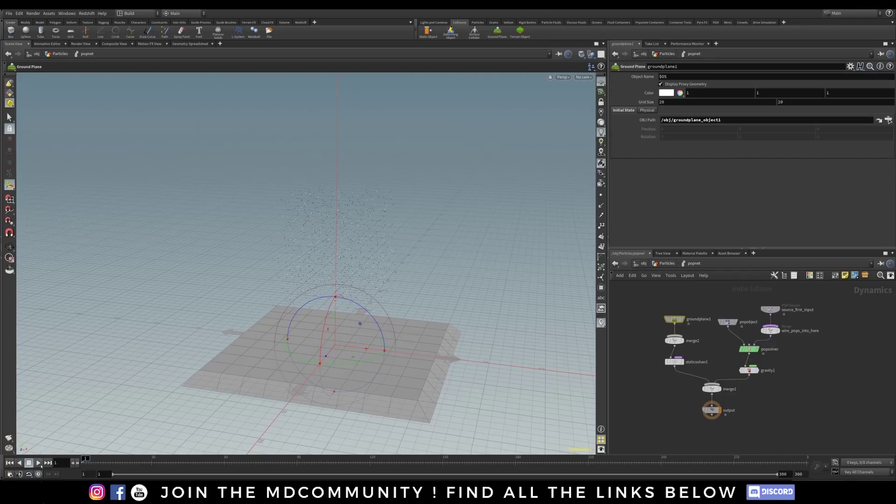
left_click(38, 463)
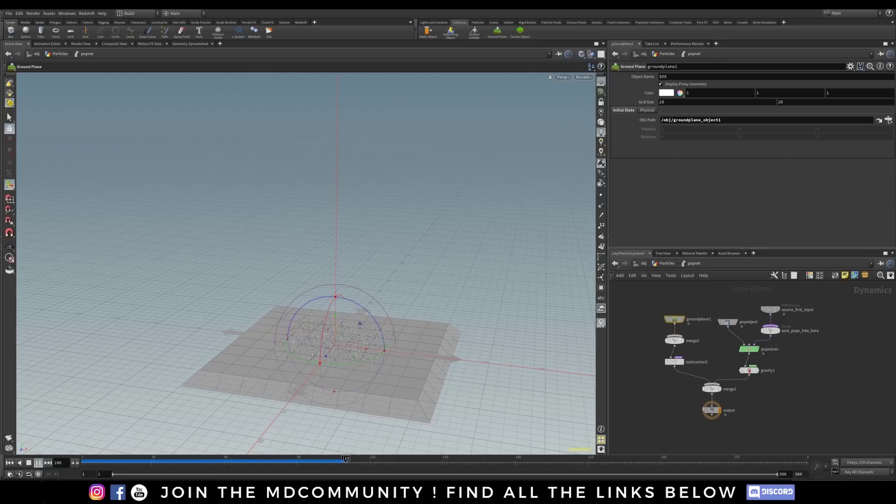
left_click(38, 462)
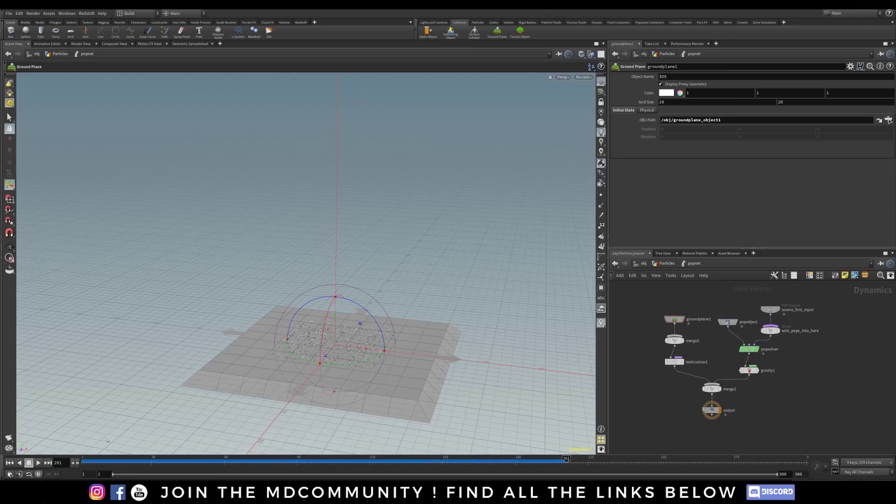
Return to the Particles network and move the copytopoints1 node below popnet.
key("u")
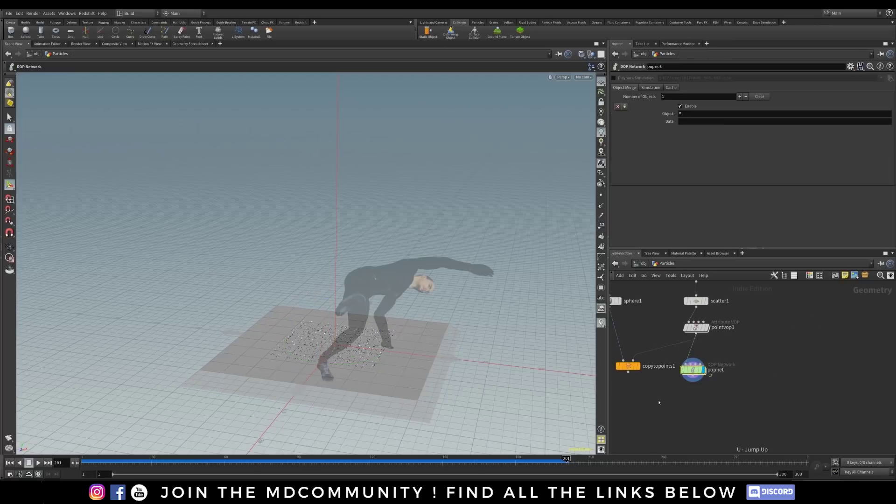
middle_click_drag(654, 414, 718, 401)
left_click_drag(691, 356, 685, 395)
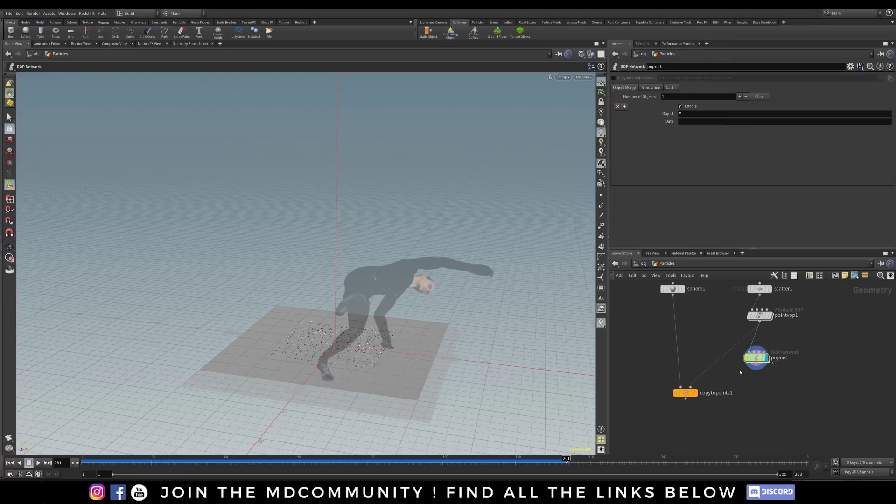
Wire popnet into copytopoints1 as its target points, move sphere1 down beside them, and display copytopoints1 to review the copied spheres.
left_click_drag(773, 363, 691, 388)
left_click_drag(673, 291, 638, 358)
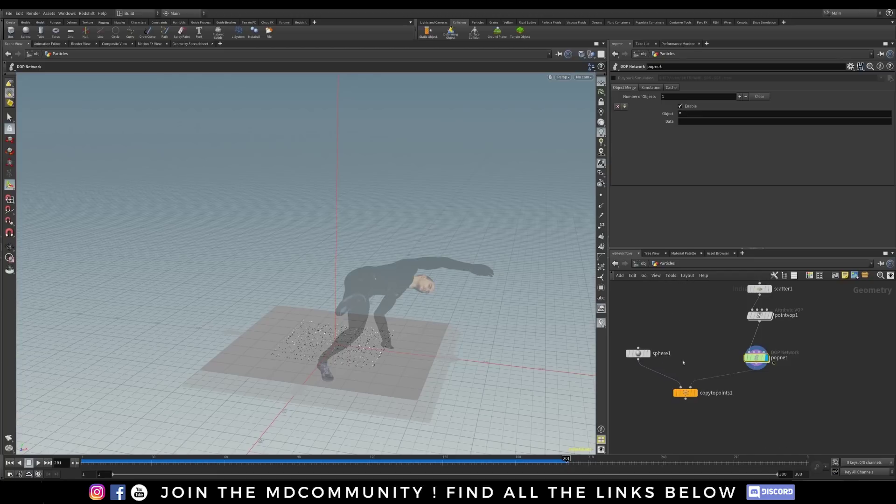
left_click(695, 394)
left_click(685, 394)
left_click_drag(102, 462, 339, 467)
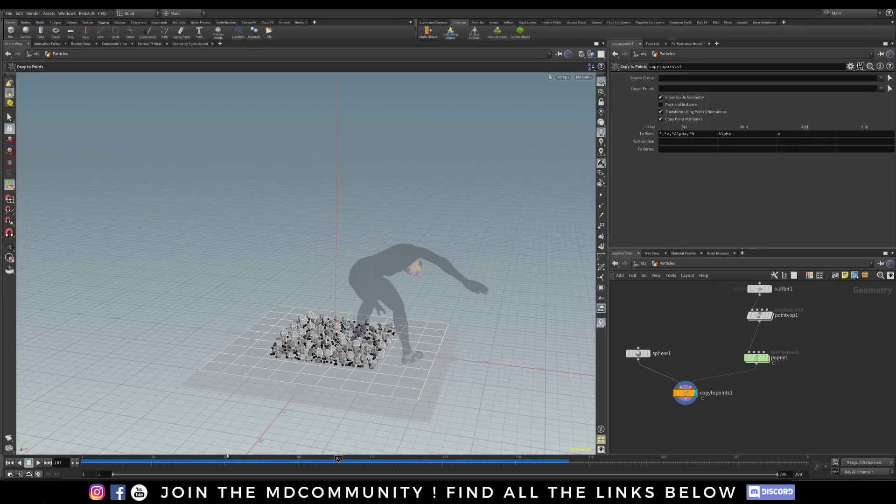
left_click_drag(227, 456, 84, 460)
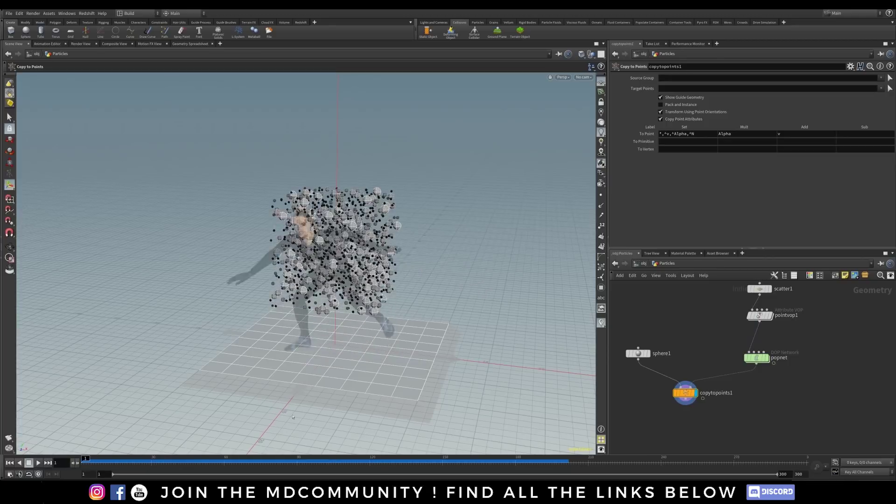
Go into popnet and insert a POP Grains node between source_first_input and wire_pops_into_here.
double_click(757, 358)
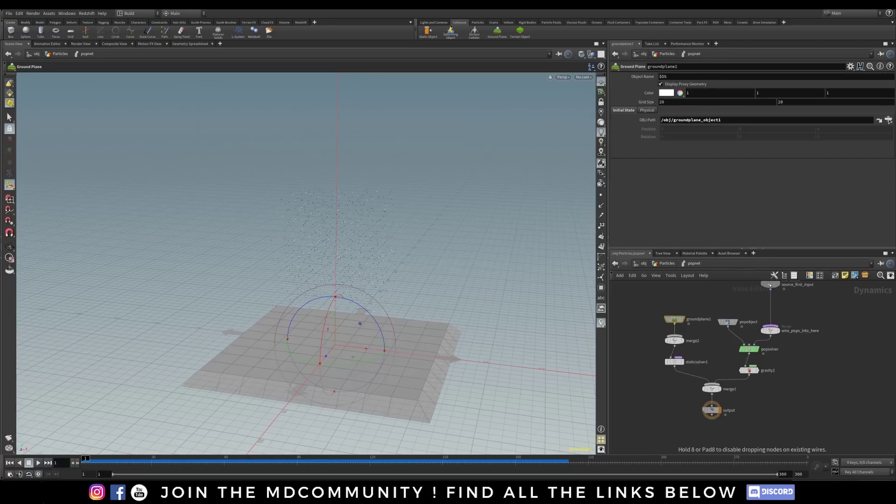
key("Tab")
type("grain")
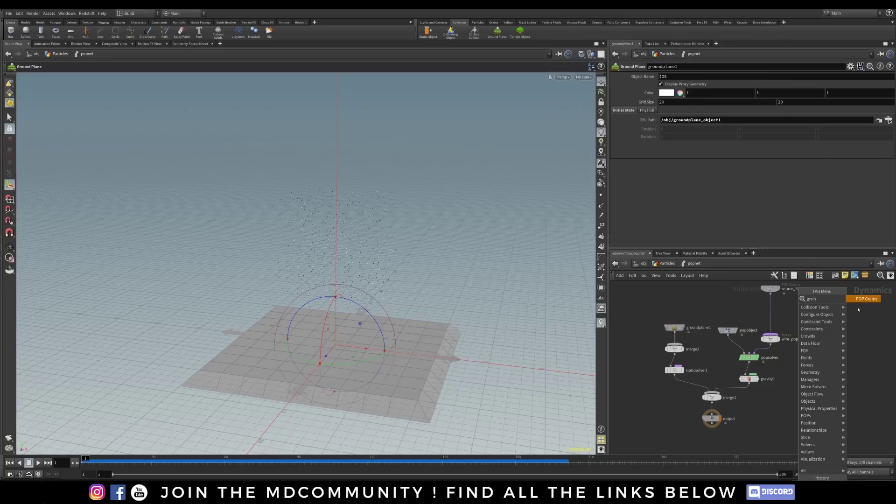
key("Return")
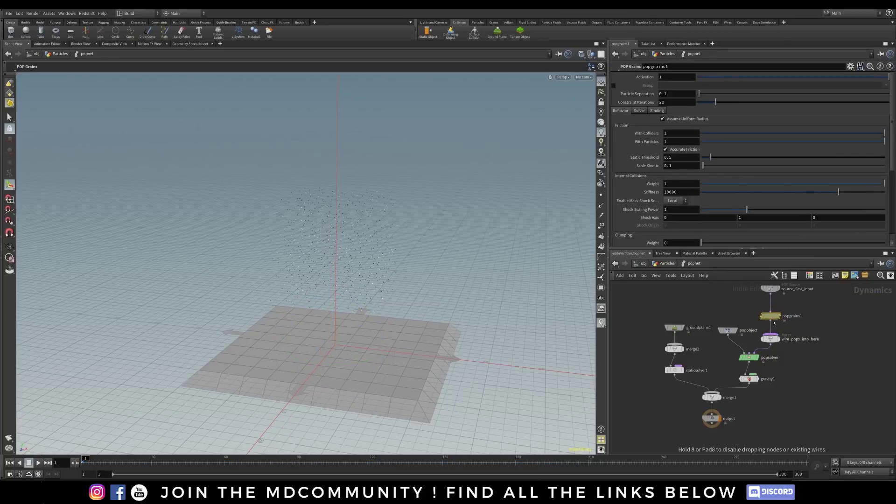
left_click(774, 322)
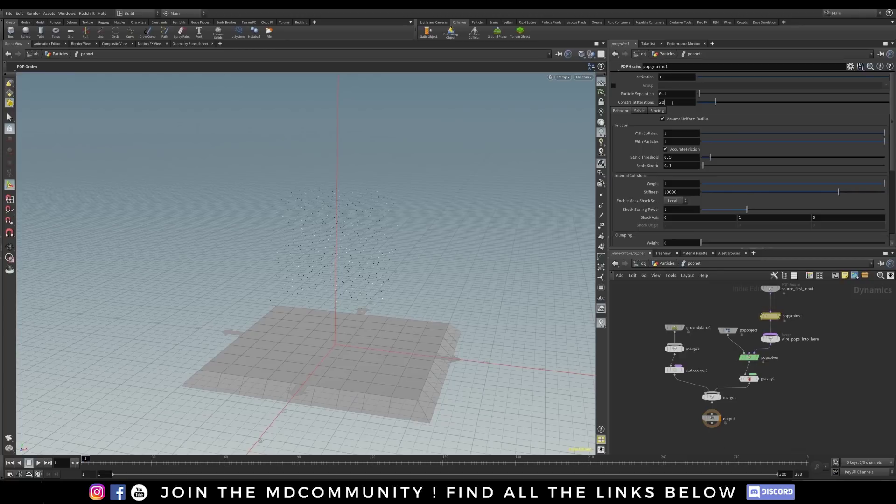
On popgrains1, set Constraint Iterations to 30, disable Assume Uniform Radius, and set the internal collision stiffness to 30000.
mouse_move(617, 94)
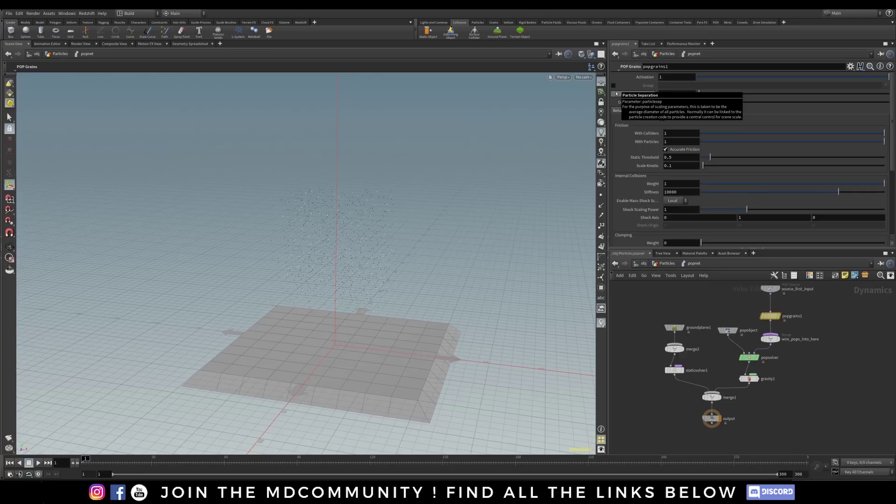
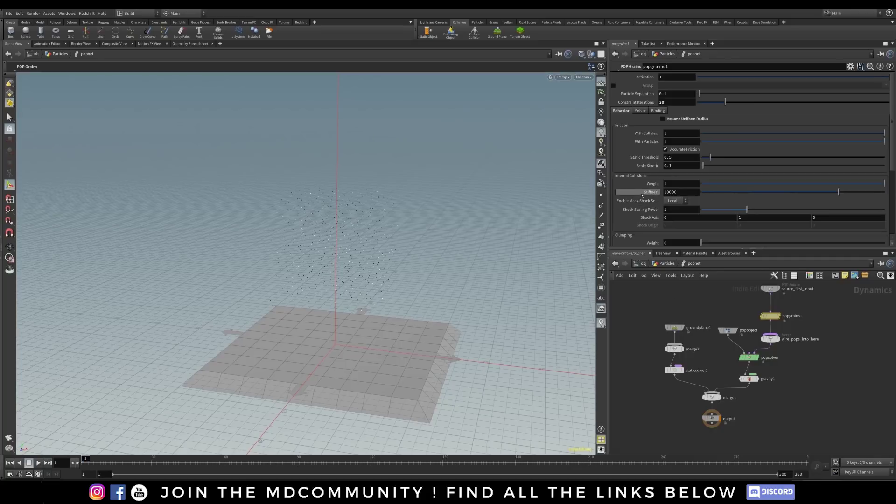
left_click(665, 192)
key("BackSpace")
type("3")
key("Return")
Return to the Particles network and play the simulation to check how the spheres collide with each other and the ground.
key("u")
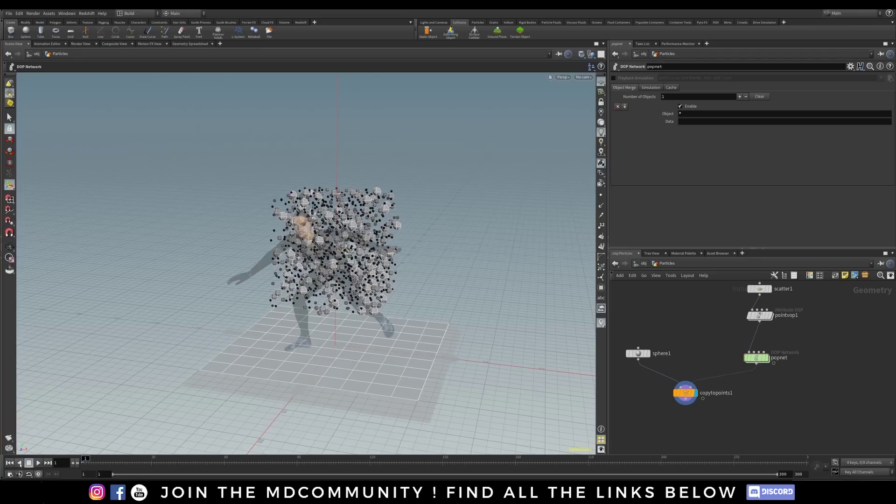
left_click(39, 463)
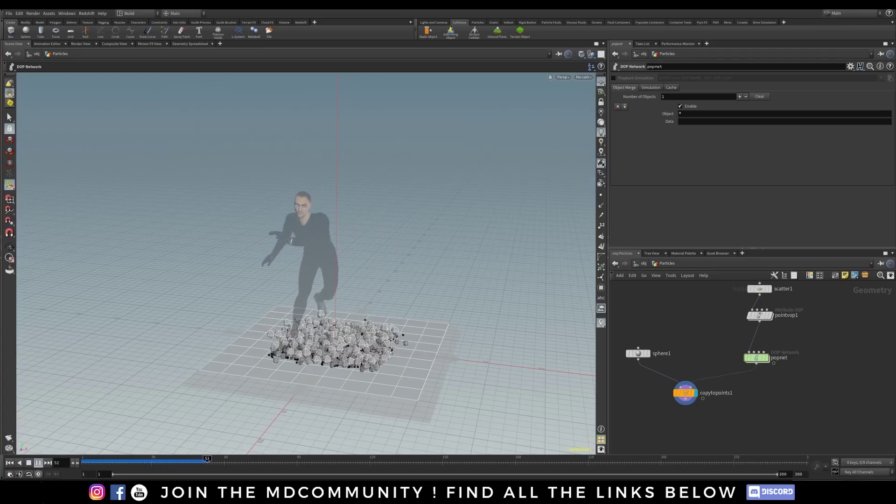
left_click_drag(332, 360, 299, 427, "alt")
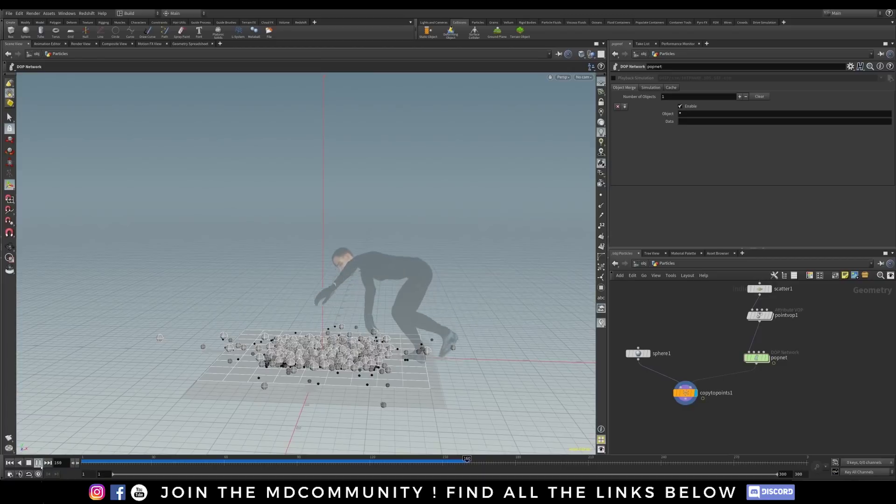
left_click(38, 462)
left_click_drag(87, 460, 135, 460)
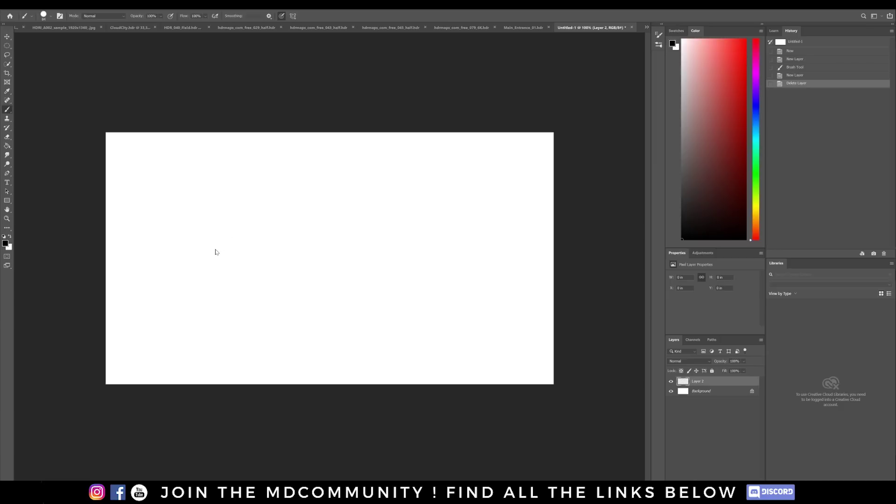
Switch to Photoshop and paint a cluster of small black dots on Layer 2 with an arrow leading away from it.
right_click_drag(215, 252, 211, 245, "alt")
left_click(146, 194)
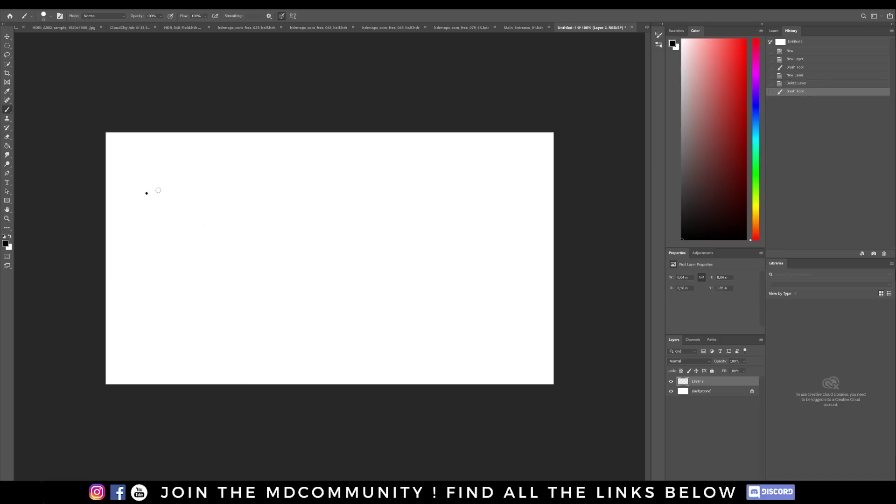
left_click(161, 189)
left_click(163, 206)
left_click(151, 210)
left_click(132, 210)
left_click(129, 198)
left_click(133, 188)
left_click(153, 174)
left_click(160, 176)
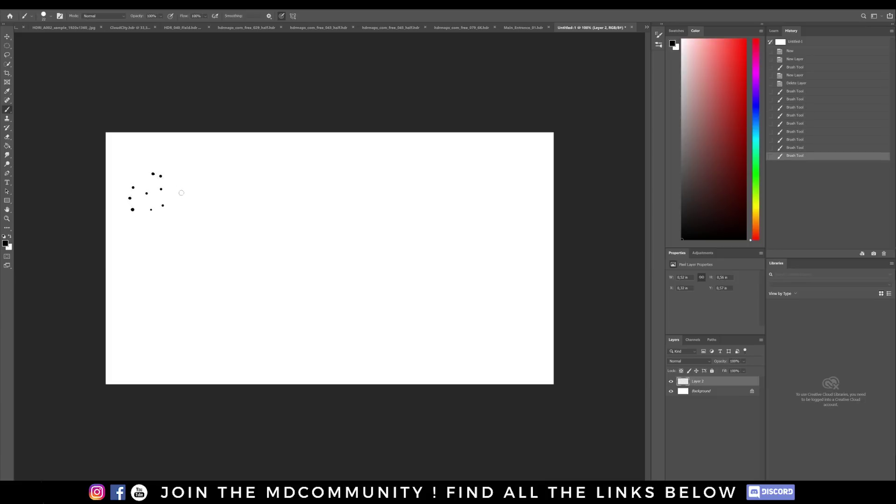
left_click(181, 193)
left_click(158, 198)
left_click(141, 177)
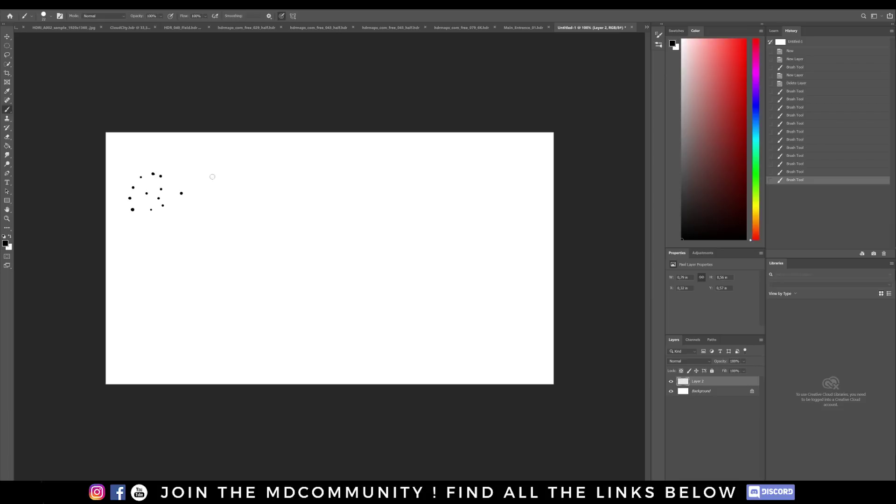
mouse_move(204, 168)
left_mouse_down()
mouse_move(306, 178)
mouse_move(299, 188)
left_mouse_up()
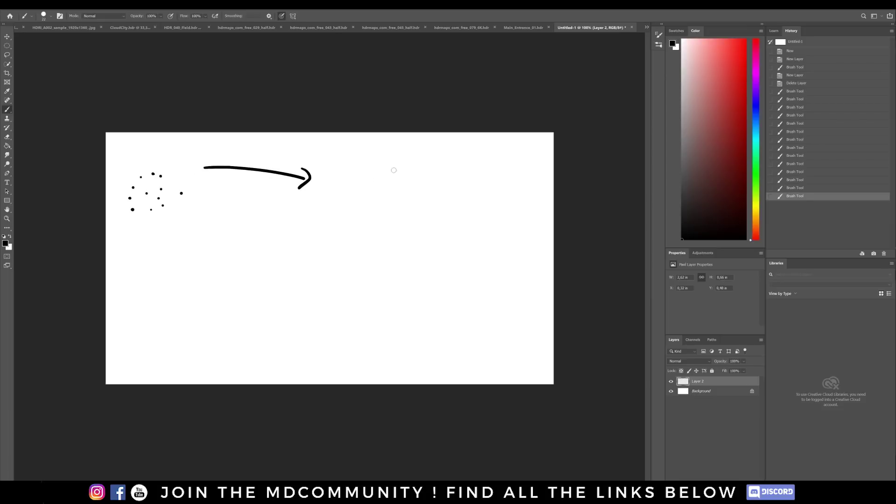
Draw a black stick figure with a round head and raised arms beyond the arrow's tip.
left_click_drag(395, 170, 393, 166)
mouse_move(391, 185)
left_mouse_down()
mouse_move(382, 231)
mouse_move(401, 237)
left_mouse_up()
mouse_move(391, 198)
left_mouse_down()
mouse_move(370, 189)
mouse_move(407, 195)
mouse_move(413, 185)
left_mouse_up()
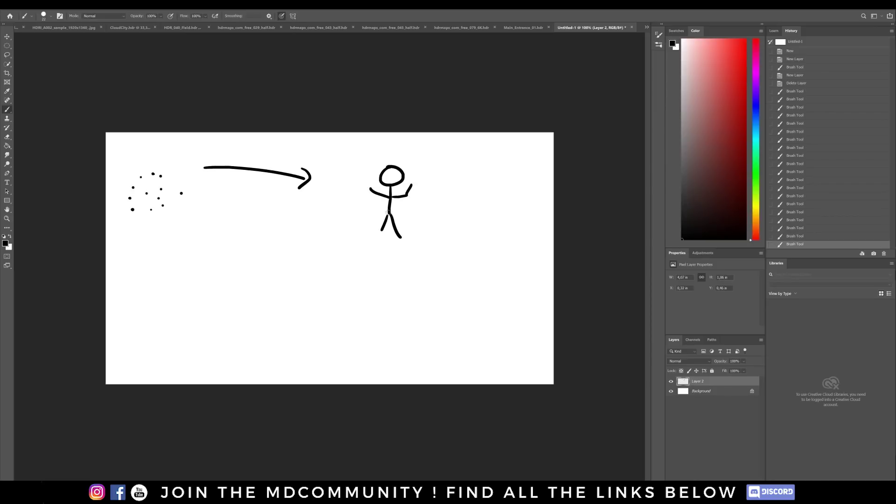
left_click_drag(389, 214, 379, 233)
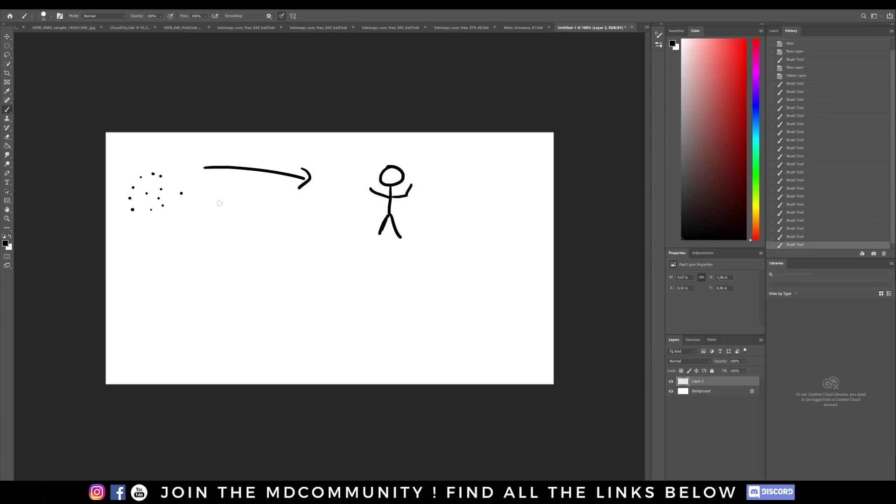
Set the brush colour to red and scatter small dots over and around the stick figure's body.
left_click(717, 93)
left_click_drag(734, 75, 735, 68)
left_click(371, 187)
left_click(372, 197)
left_click(382, 188)
left_click(382, 202)
left_click(395, 199)
left_click(398, 189)
left_click(409, 193)
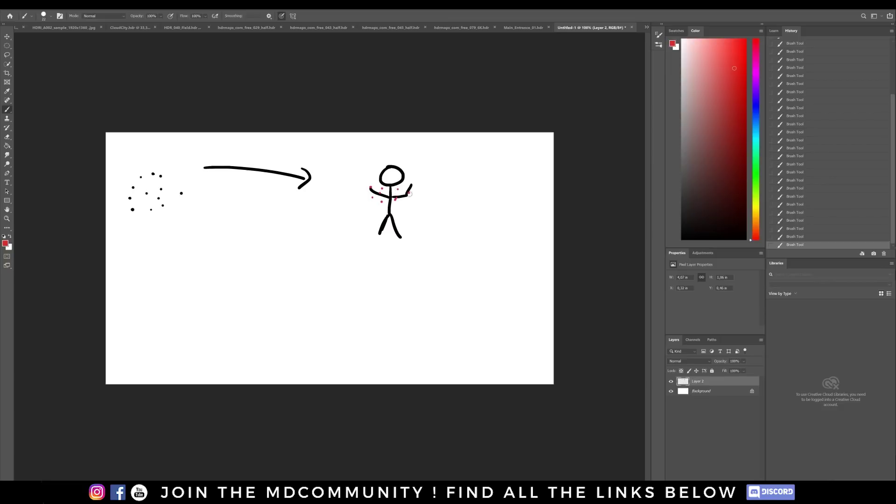
left_click(415, 197)
left_click(419, 185)
left_click(395, 160)
left_click(398, 176)
left_click(406, 165)
Draw a short red arrow up from one of the cloud's upper points and label it "id=300".
mouse_move(160, 171)
left_mouse_down()
mouse_move(172, 150)
mouse_move(190, 151)
left_mouse_up()
left_click(171, 140)
left_click_drag(202, 141, 203, 143)
mouse_move(213, 139)
left_mouse_down()
mouse_move(208, 148)
mouse_move(213, 140)
left_mouse_up()
With a thinner brush, add a red arrow towards the figure and circle a point by its arm, labelled "id=300".
right_click_drag(267, 141, 254, 143, "alt")
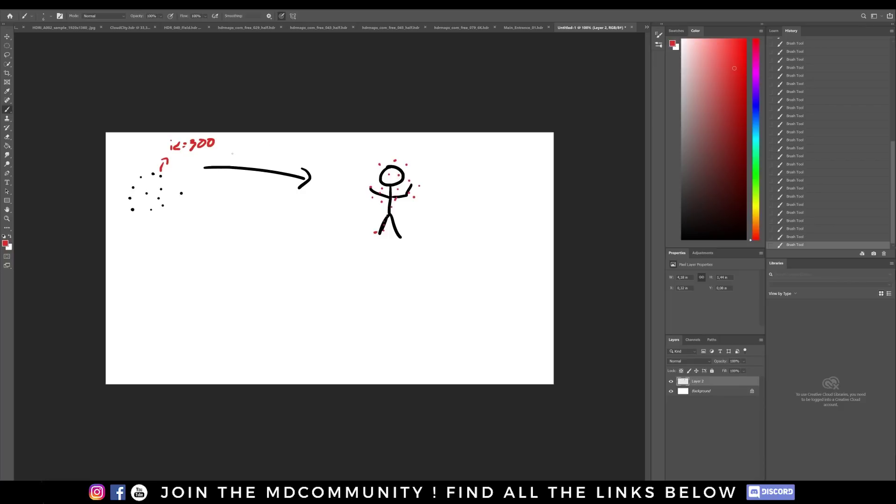
left_click_drag(239, 154, 322, 162)
left_click_drag(323, 154, 327, 173)
mouse_move(423, 194)
left_mouse_down()
mouse_move(451, 197)
mouse_move(449, 206)
mouse_move(528, 186)
left_mouse_up()
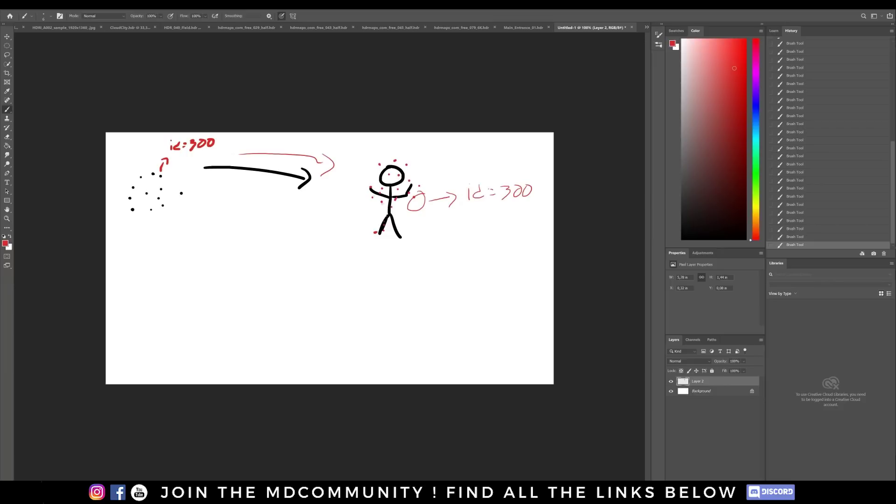
Box the point cloud, circle its outlying point, and draw a long red arrow to a circled point on the figure.
mouse_move(119, 174)
left_mouse_down()
mouse_move(124, 225)
mouse_move(187, 216)
mouse_move(199, 192)
mouse_move(141, 167)
mouse_move(119, 171)
left_mouse_up()
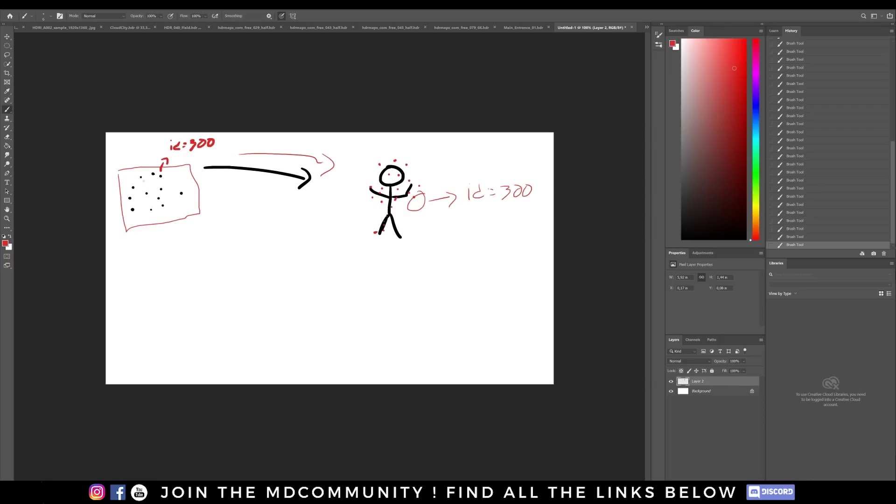
left_click_drag(184, 187, 183, 187)
mouse_move(233, 201)
left_mouse_down()
mouse_move(353, 206)
mouse_move(353, 214)
mouse_move(387, 203)
left_mouse_up()
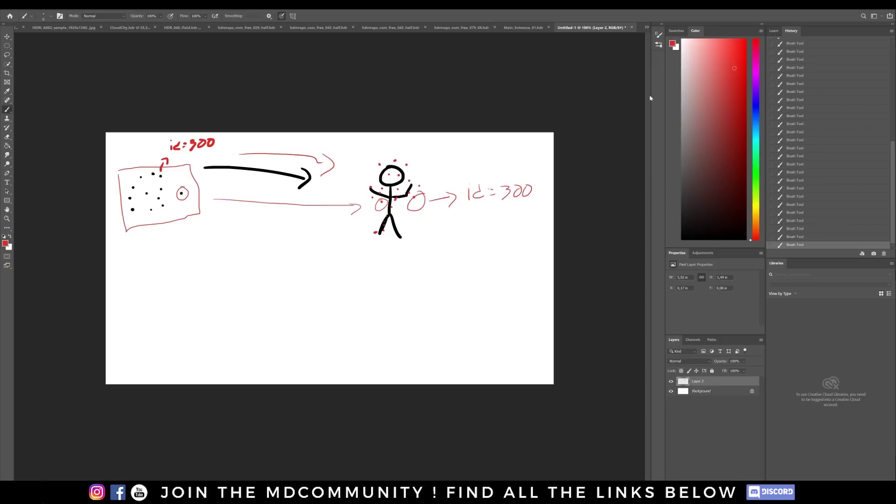
Change the brush colour to blue and draw a filled dot below the arrows, labelled "V.P".
left_click(756, 104)
left_click(710, 41)
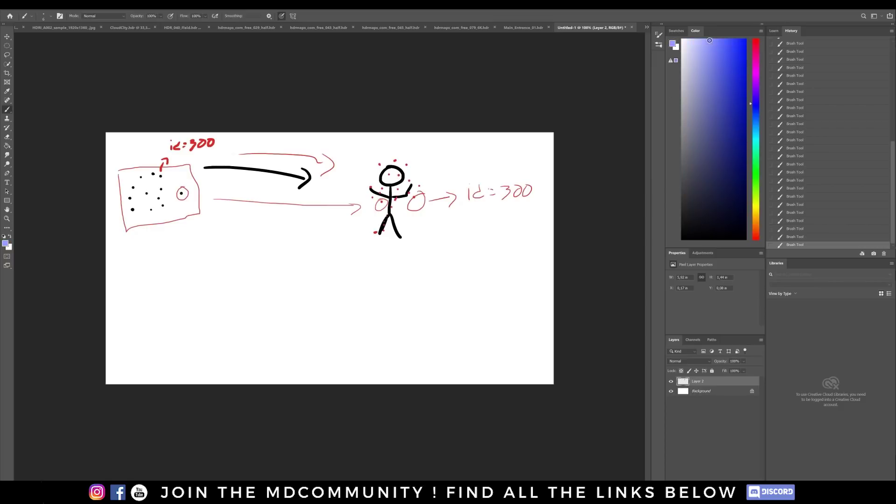
left_click_drag(709, 41, 724, 39)
left_click_drag(301, 276, 299, 276)
left_click_drag(292, 260, 307, 261)
In pink, draw a second dot labelled "v P." and join the blue dot to it with an arrow labelled "v.vel".
left_click_drag(760, 76, 757, 45)
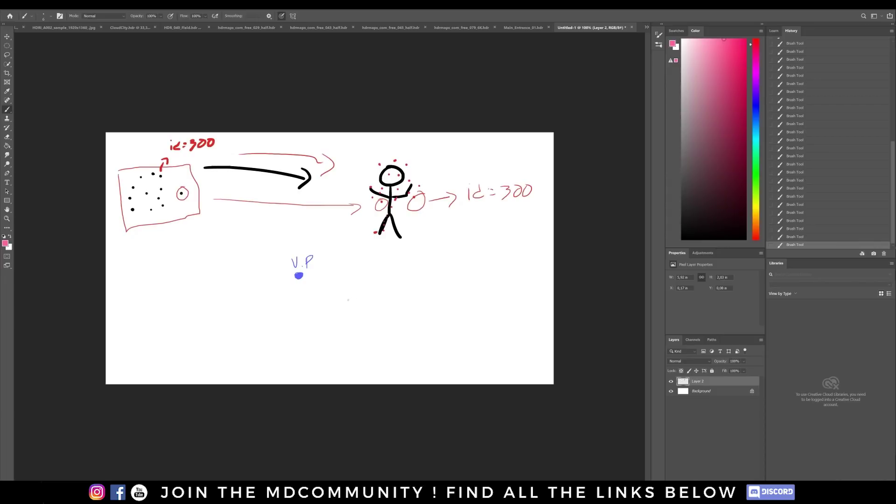
left_click_drag(348, 299, 369, 287)
left_click_drag(304, 278, 346, 299)
left_click_drag(322, 271, 351, 280)
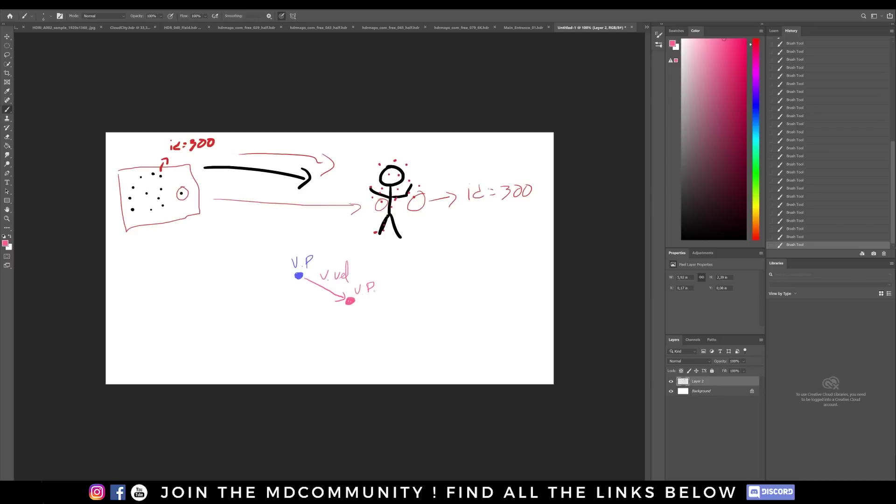
Number the two positions 1 and 2, write "vel = P2 - P1" beneath them, and box the P1 term.
left_click_drag(373, 289, 382, 298)
left_click_drag(286, 328, 308, 342)
mouse_move(339, 330)
left_mouse_down()
mouse_move(355, 346)
mouse_move(394, 336)
mouse_move(402, 345)
left_mouse_up()
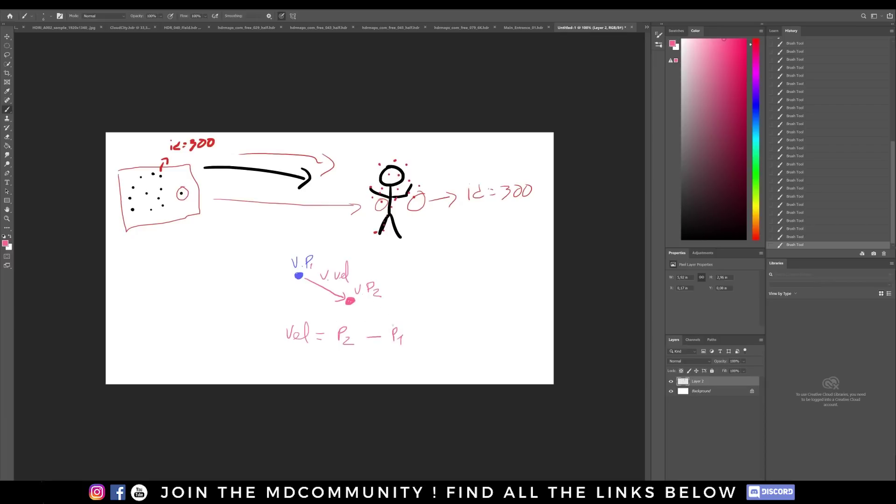
mouse_move(388, 322)
left_mouse_down()
mouse_move(410, 351)
mouse_move(387, 321)
left_mouse_up()
In green, annotate P2 with "Position" and P1 with "P", and circle a point at the figure's foot and one in the cloud.
left_click_drag(756, 71, 755, 153)
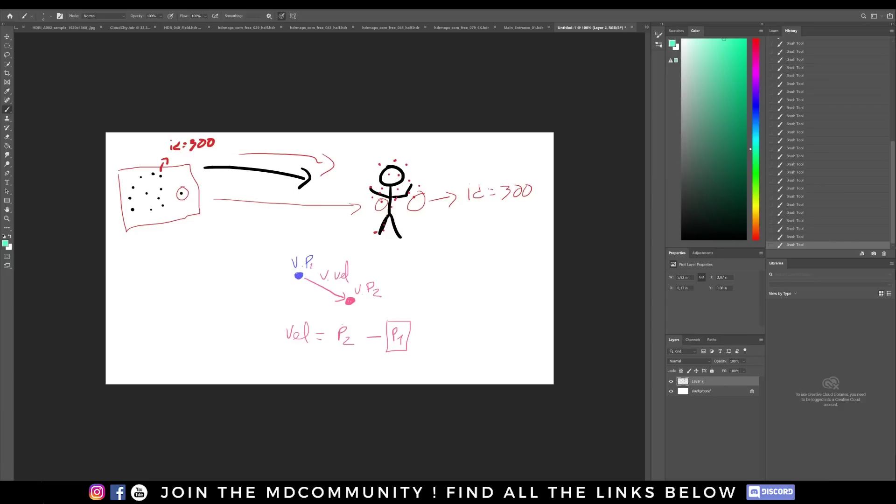
left_click_drag(335, 359, 334, 368)
mouse_move(335, 357)
left_mouse_down()
mouse_move(344, 371)
mouse_move(366, 373)
left_mouse_up()
left_click_drag(370, 368, 373, 372)
mouse_move(385, 226)
left_mouse_down()
mouse_move(369, 229)
mouse_move(382, 222)
left_mouse_up()
mouse_move(415, 353)
left_mouse_down()
mouse_move(411, 360)
mouse_move(426, 365)
left_mouse_up()
left_click_drag(424, 354, 427, 360)
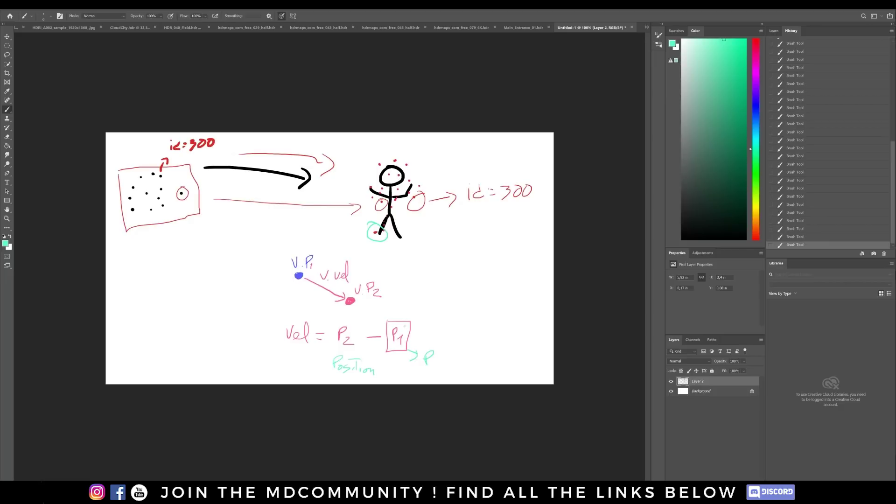
left_click_drag(169, 201, 171, 203)
With a thicker blue-violet brush, mark the point cloud as 1 and the stick figure as 2 with arrows.
right_click_drag(229, 288, 242, 285, "alt")
mouse_move(122, 153)
right_mouse_down("alt")
mouse_move(134, 155)
mouse_move(122, 154)
right_mouse_up("alt")
left_click(757, 97)
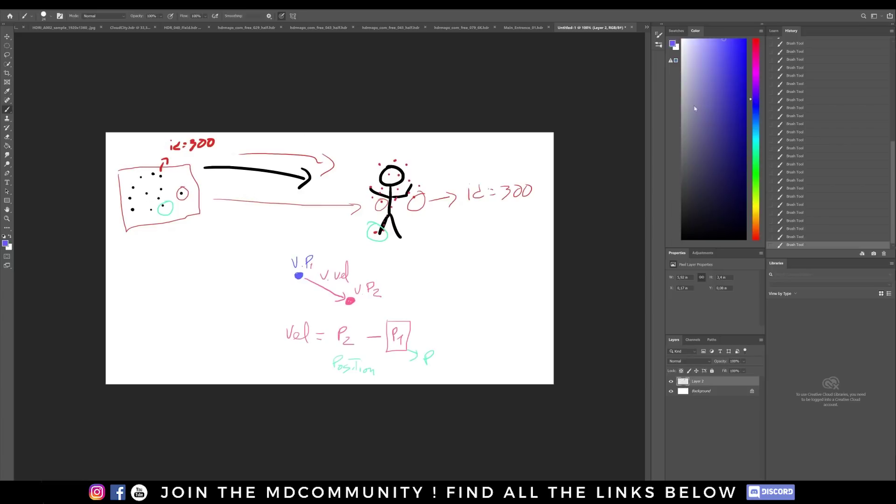
mouse_move(121, 137)
left_mouse_down()
mouse_move(131, 155)
mouse_move(143, 147)
left_mouse_up()
mouse_move(408, 146)
left_mouse_down()
mouse_move(421, 159)
mouse_move(399, 159)
left_mouse_up()
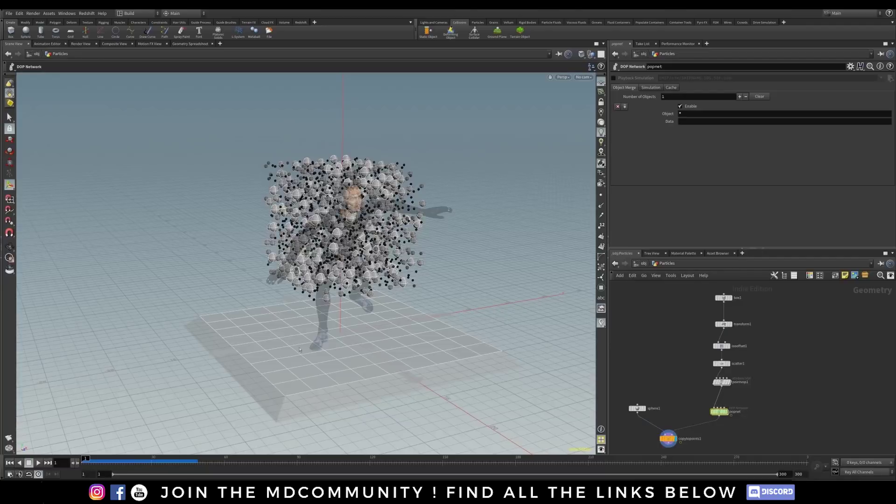
Switch to Houdini and add a displayed Scatter node fed by Out_Dancer inside the DancingBody network.
middle_click_drag(657, 330, 658, 313)
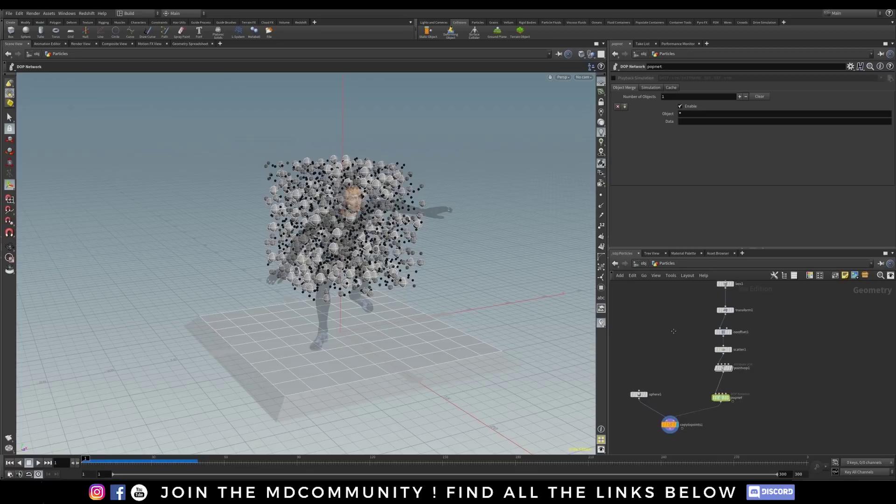
left_click(722, 347)
key("u")
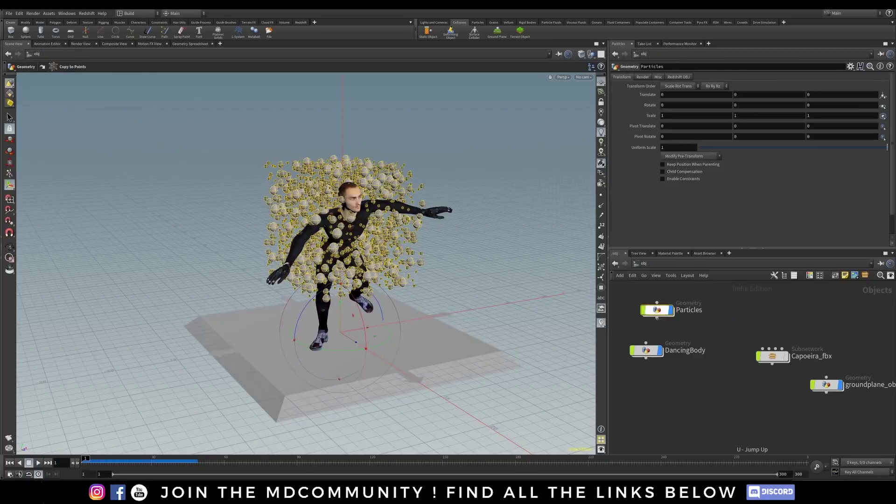
double_click(646, 354)
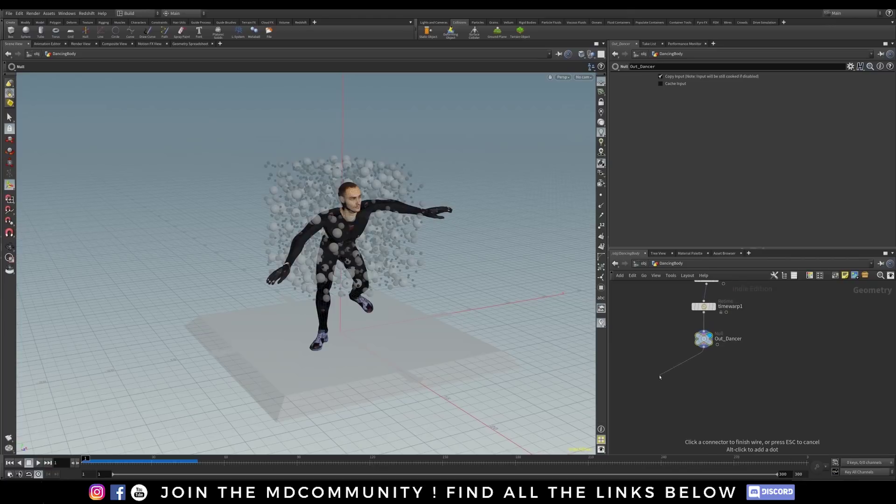
key("Tab")
mouse_move(658, 379)
type("scatter")
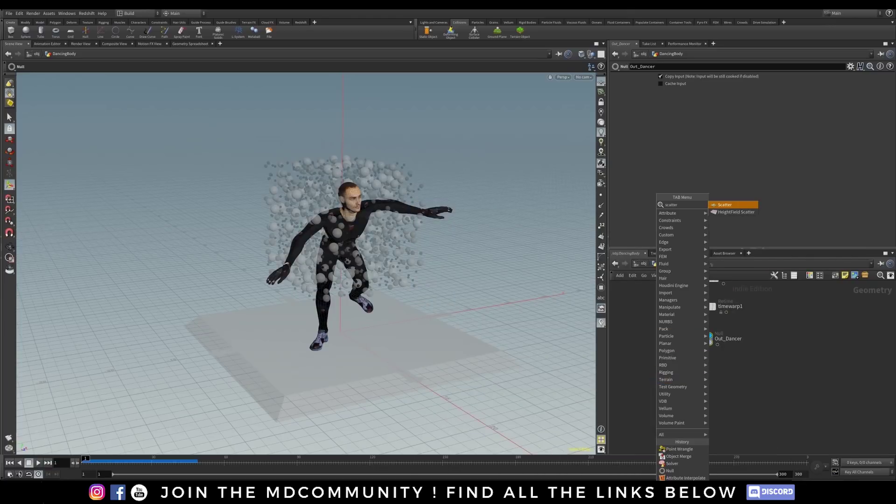
left_click(731, 206)
left_click(652, 375)
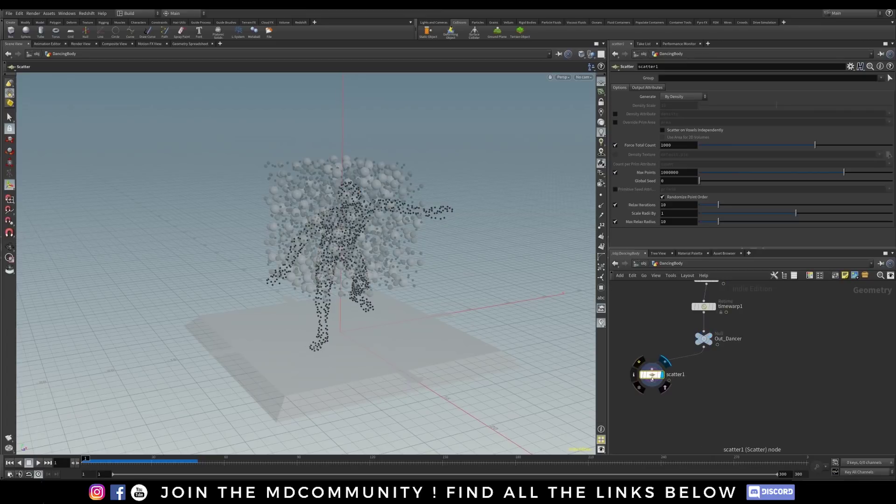
Hide the other objects in the viewport and compare the Out_Dancer mesh with the scattered points.
left_click(592, 54)
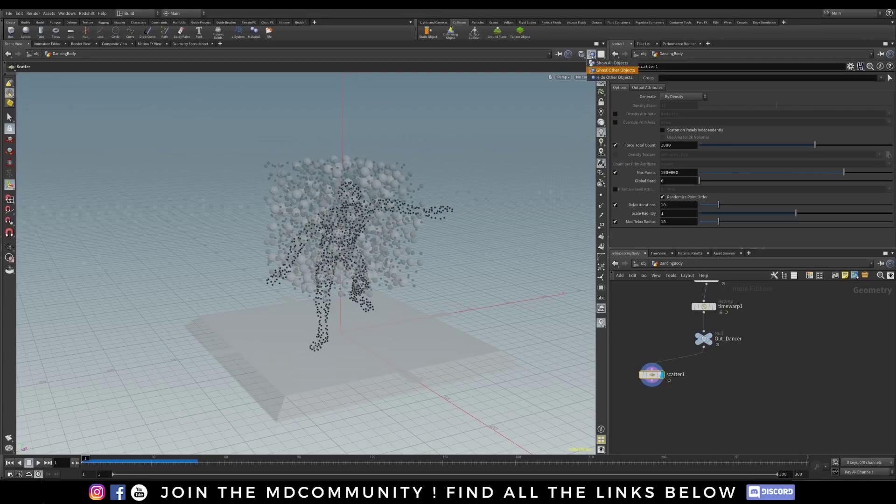
left_click(602, 78)
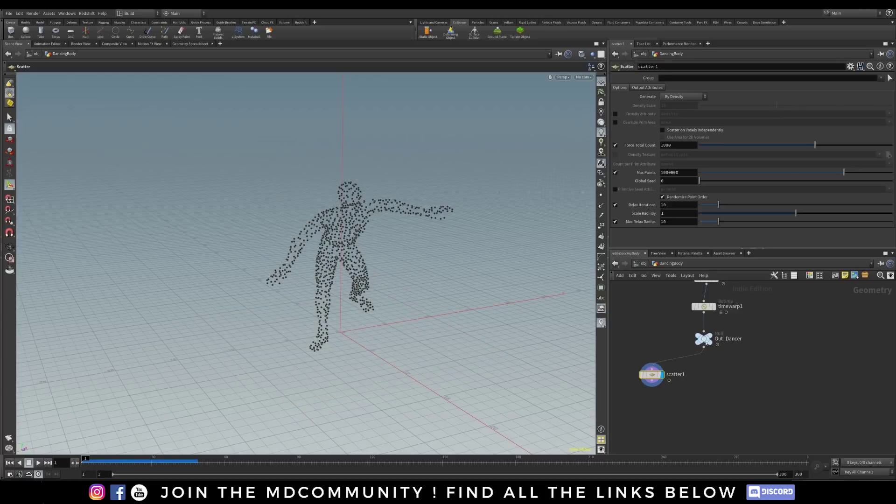
left_click(708, 334)
mouse_move(83, 460)
left_mouse_down()
mouse_move(629, 460)
mouse_move(86, 460)
left_mouse_up()
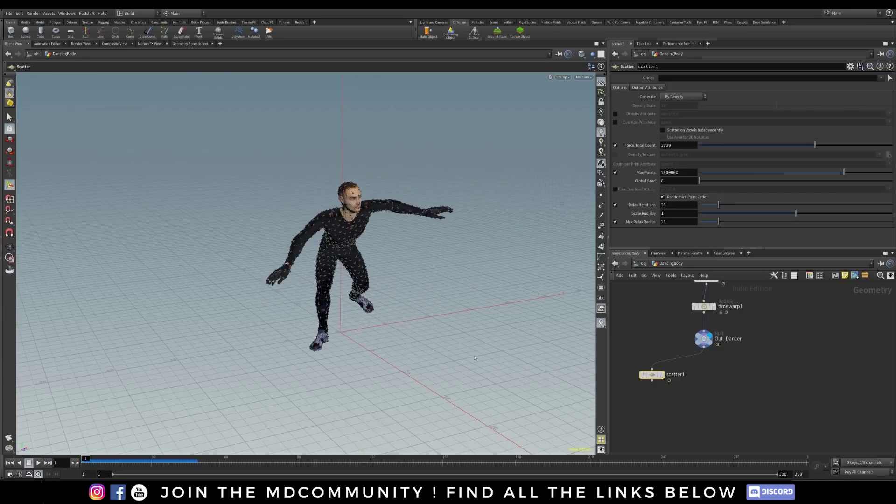
left_click(663, 375)
left_click_drag(655, 377, 646, 377)
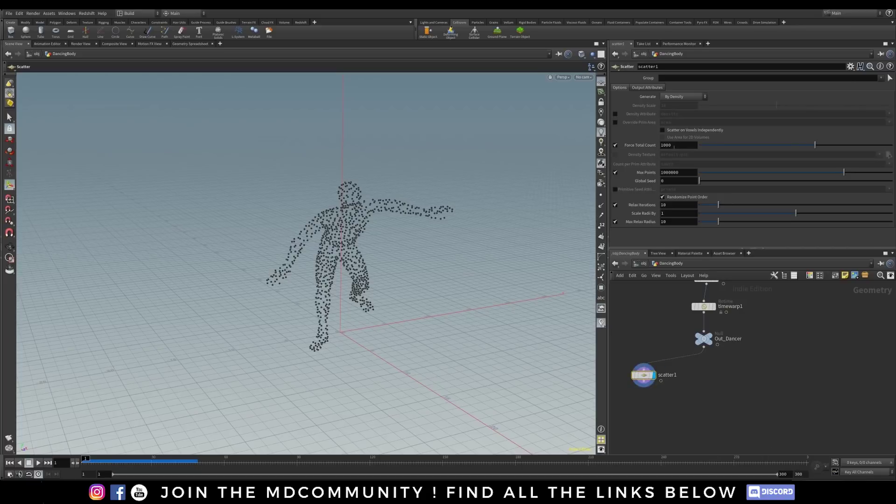
Link the dancer scatter's Force Total Count to the same parameter on scatter1 in Particles with a relative reference.
double_click(672, 145)
key("Return")
key("u")
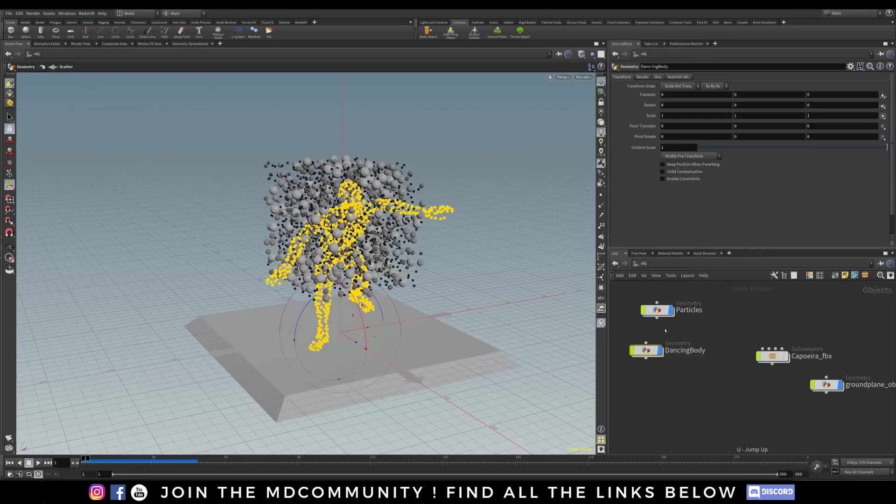
left_click(644, 310)
key("i")
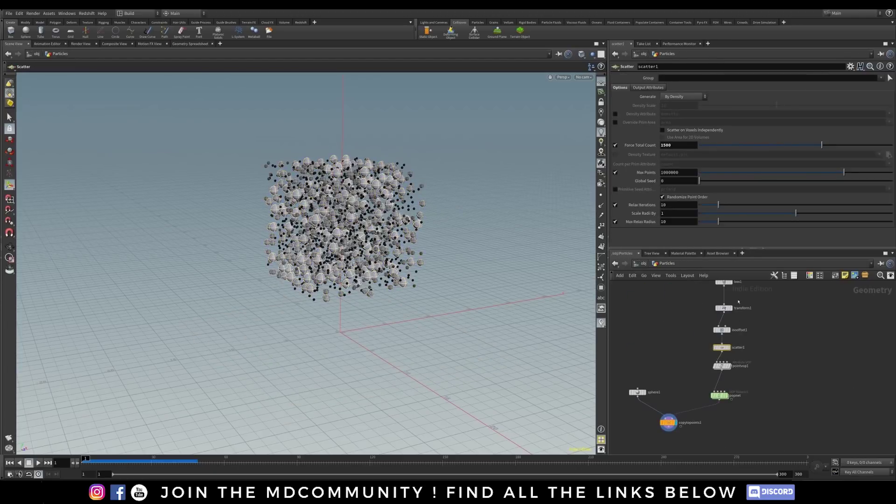
right_click(642, 147)
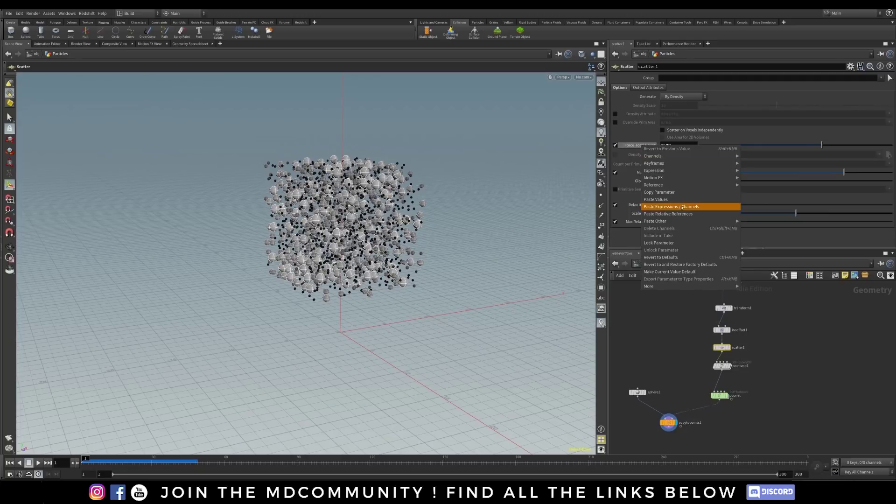
left_click(659, 192)
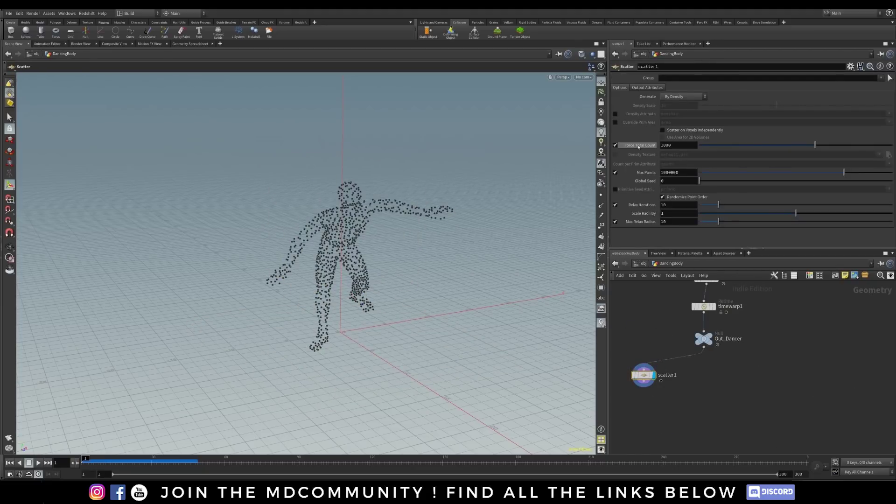
right_click(640, 146)
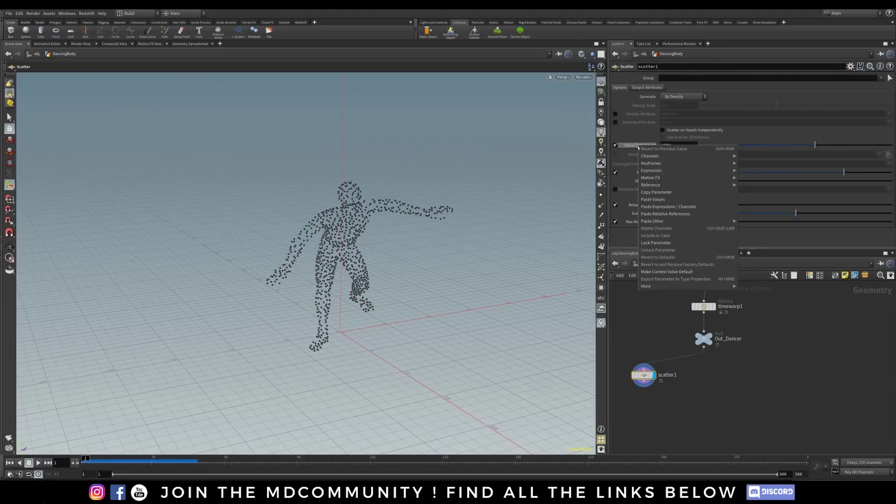
left_click(680, 214)
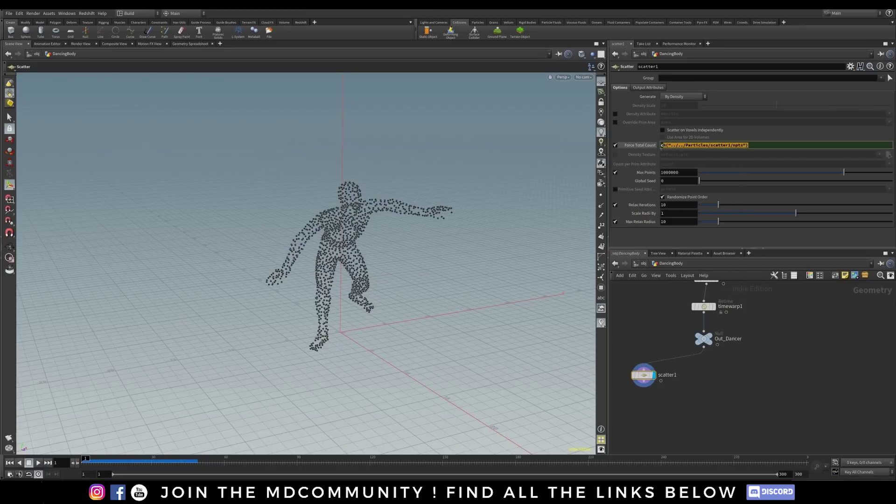
left_click(641, 146)
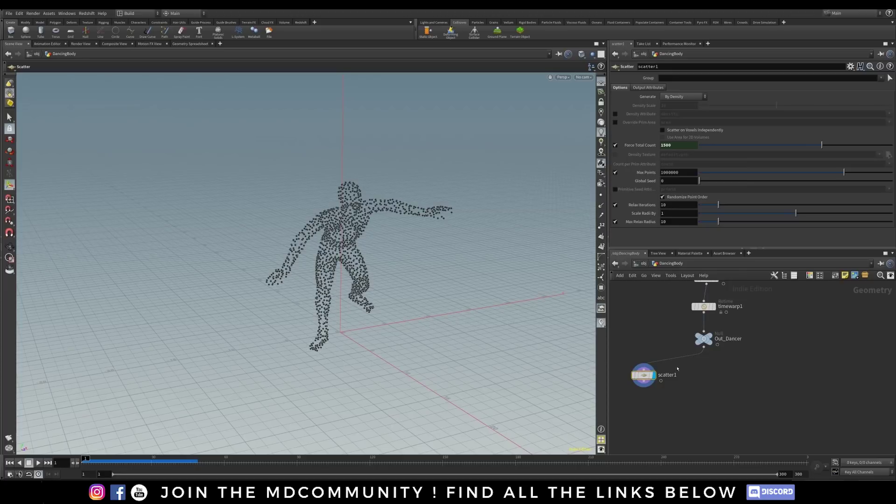
left_click_drag(687, 364, 648, 376)
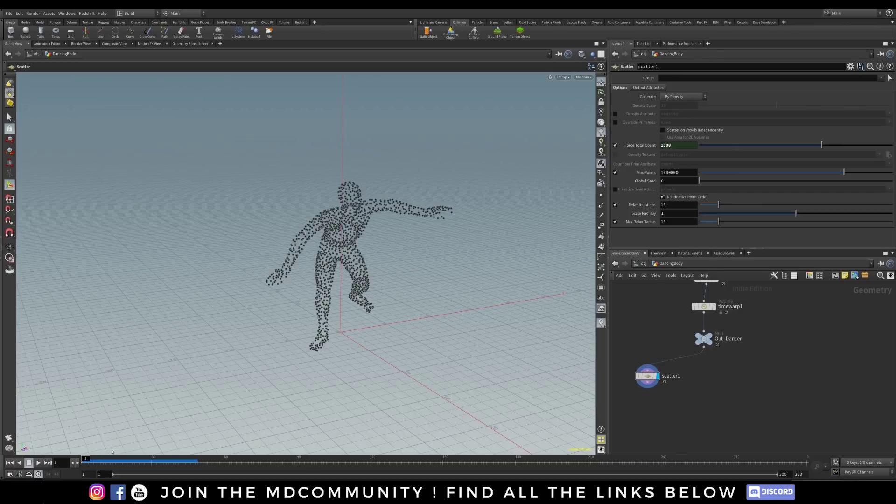
left_click_drag(389, 255, 339, 252, "alt")
right_click_drag(338, 252, 356, 253, "alt")
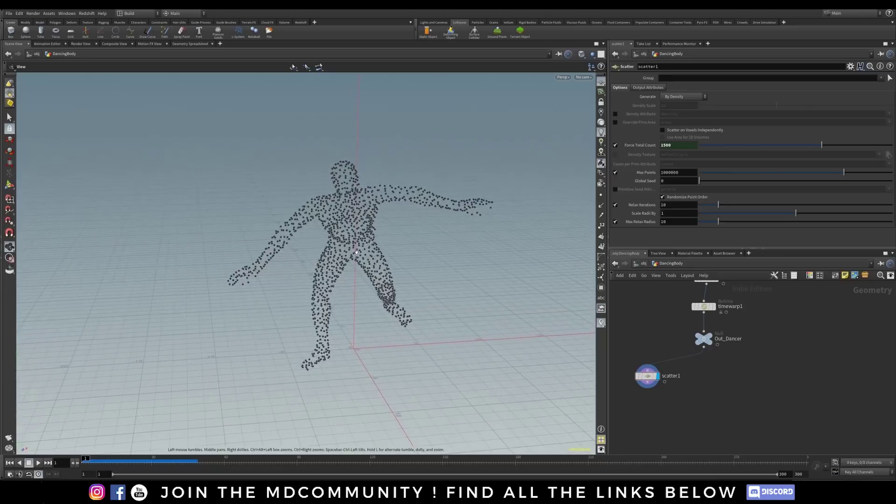
middle_click_drag(357, 252, 286, 255, "alt")
right_click_drag(285, 254, 297, 254, "alt")
middle_click_drag(297, 255, 315, 245, "alt")
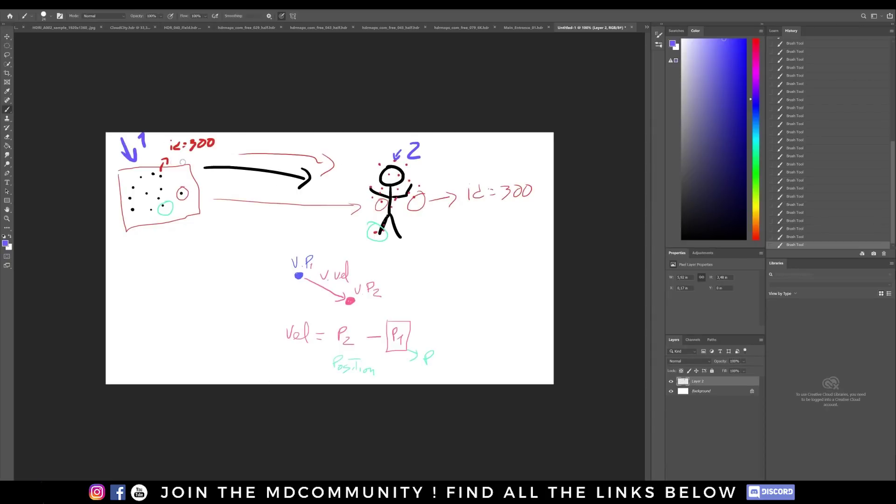
Switch to Photoshop and add brush strokes around the stick figure marked 2.
left_click_drag(379, 156, 379, 153)
left_click_drag(416, 176, 396, 216)
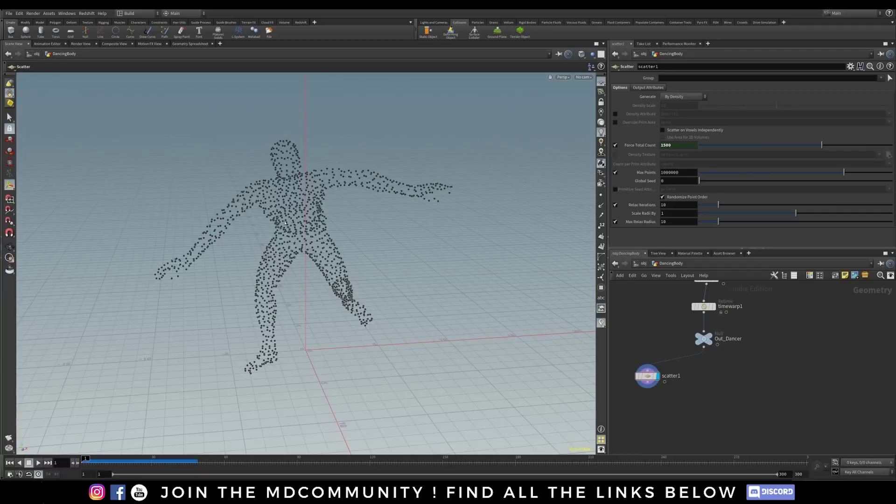
Scrub the animation and examine the scattered points' numbers up close at frame 30.
left_click_drag(86, 459, 282, 469)
left_click_drag(220, 465, 152, 463)
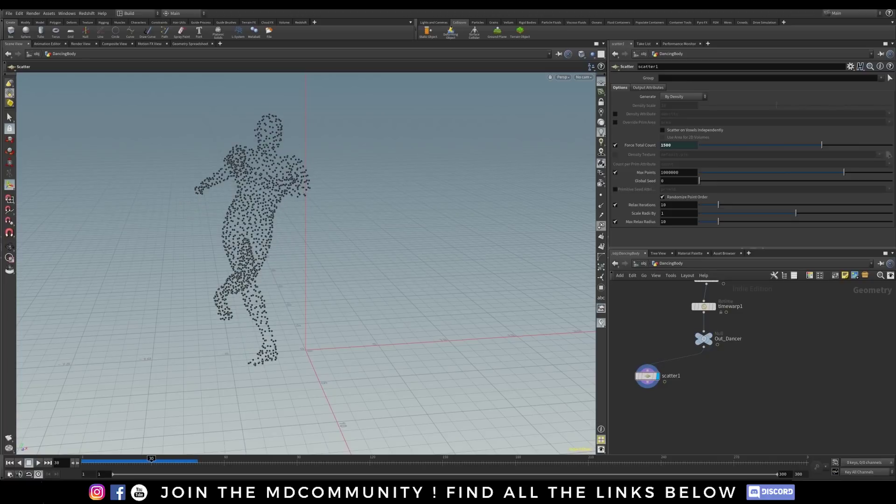
left_click(601, 226)
right_click_drag(250, 208, 463, 188, "alt")
left_click_drag(275, 237, 317, 190, "alt")
scroll(312, 172, "down", 5)
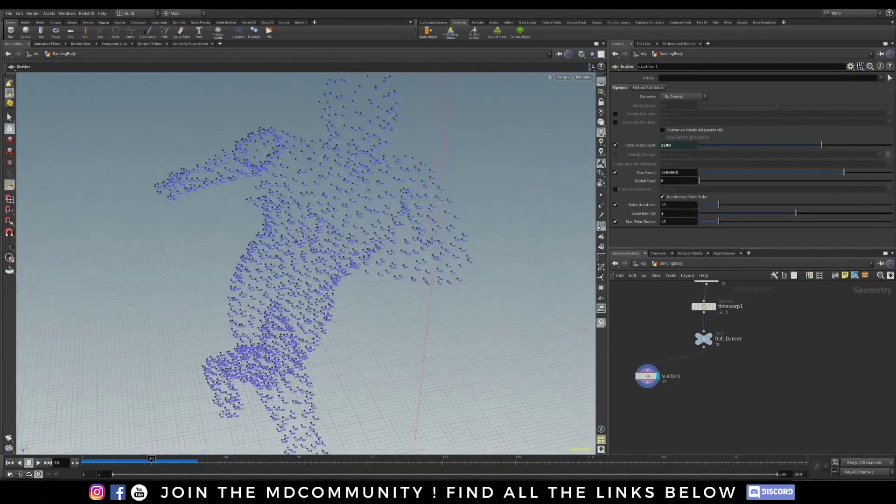
left_click(602, 226)
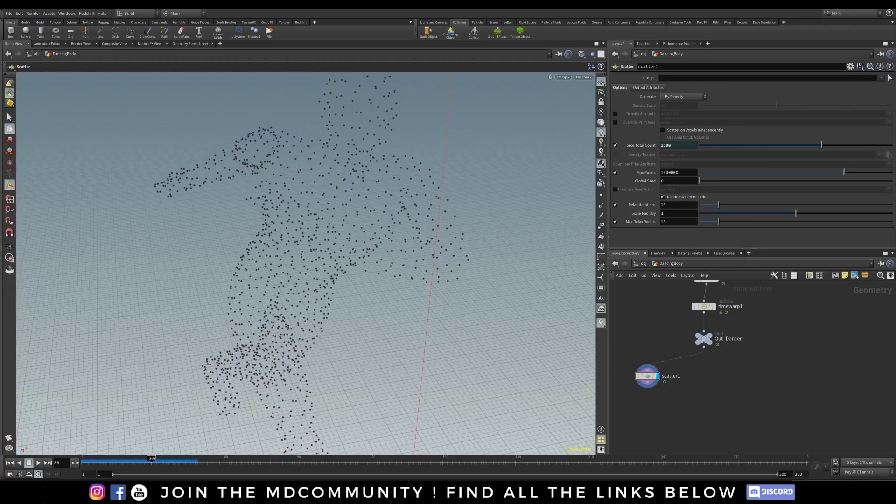
Compare the scattered points at frame 32 with those at frame 1, framing the whole dancer again.
left_click_drag(154, 459, 158, 459)
left_click_drag(277, 254, 325, 273)
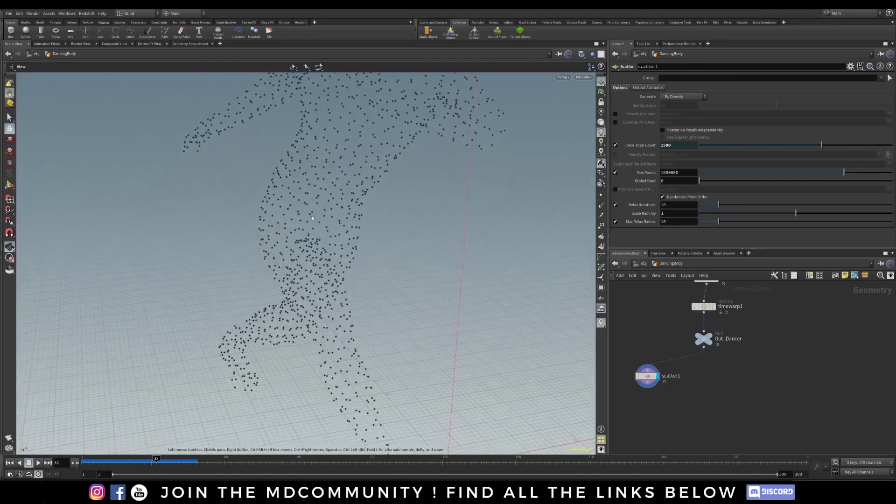
left_click_drag(344, 316, 322, 327)
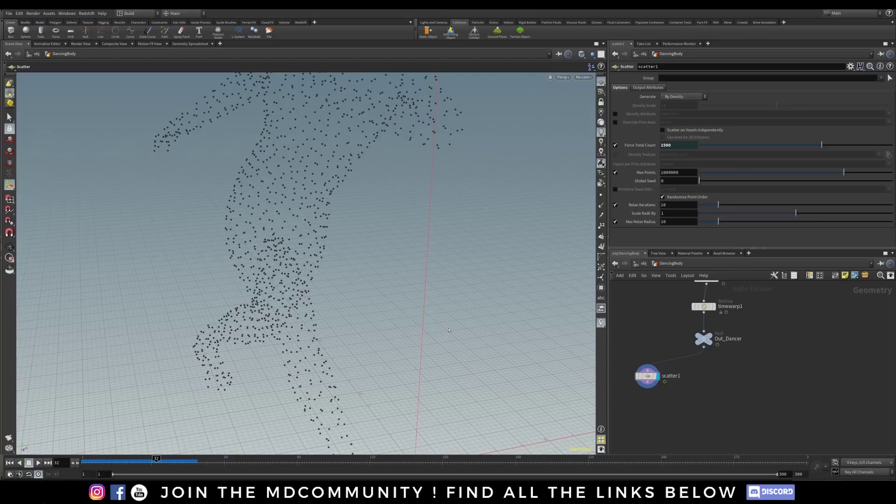
left_click_drag(108, 464, 84, 463)
right_click_drag(266, 350, 244, 338, "alt")
middle_click_drag(243, 339, 228, 417)
left_click_drag(332, 360, 504, 337, "alt")
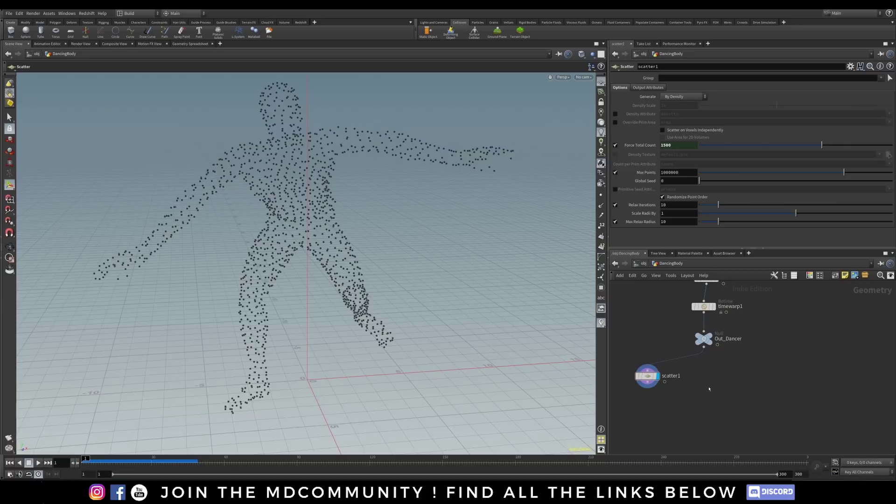
Move the scatter1 node further below Out_Dancer to free space in the network.
left_click_drag(651, 377, 646, 387)
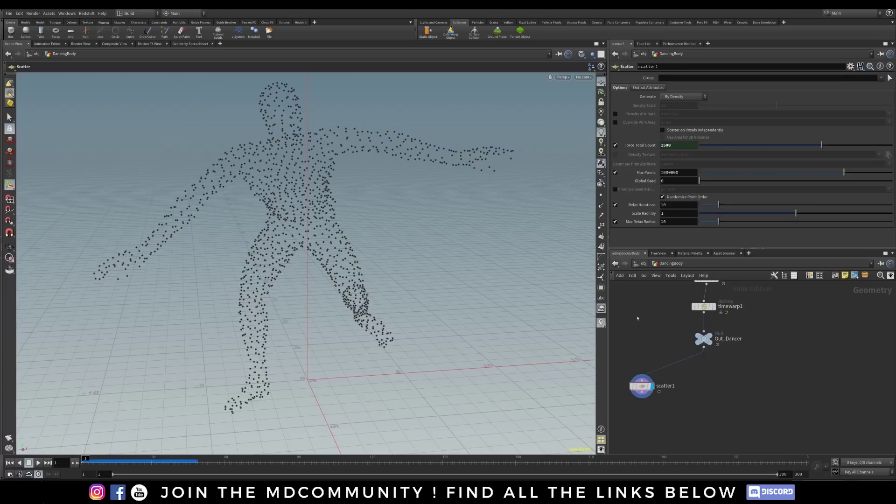
mouse_move(642, 385)
left_mouse_down()
mouse_move(647, 380)
mouse_move(644, 392)
left_mouse_up()
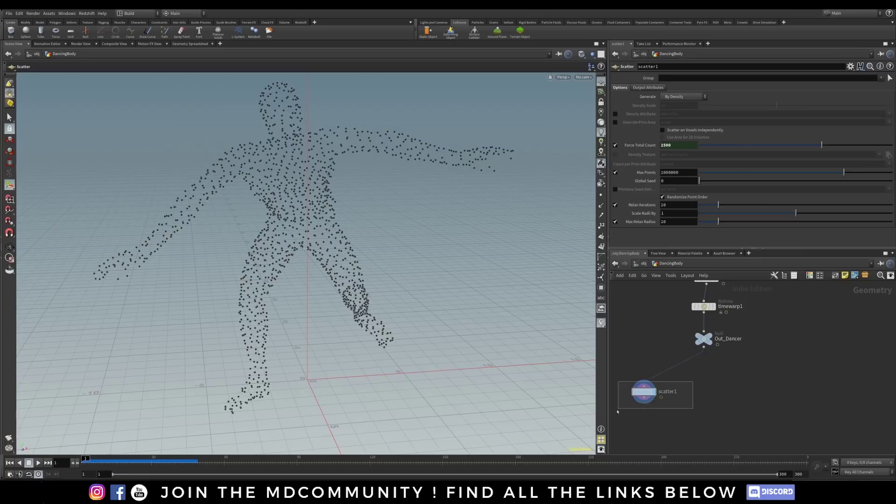
left_click(645, 391)
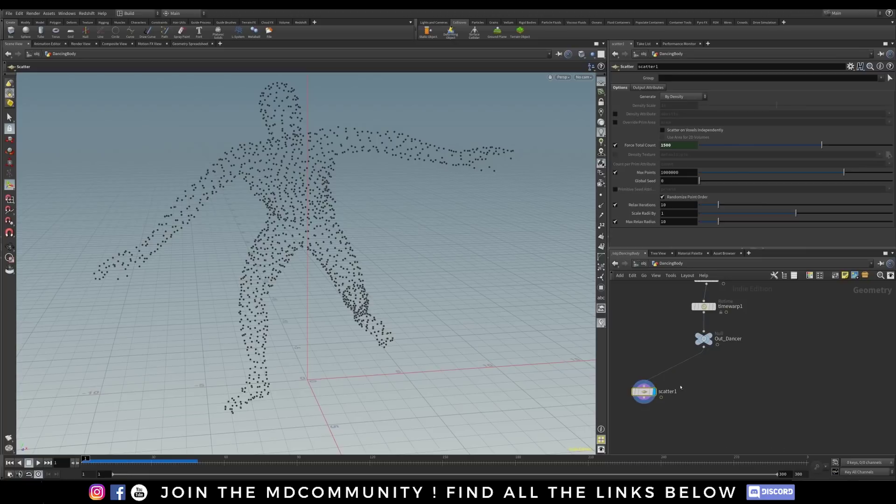
left_click(692, 381)
Add an Attribute Interpolate node below scatter1 in the DancingBody network.
mouse_move(92, 463)
left_mouse_down()
mouse_move(109, 464)
mouse_move(83, 463)
left_mouse_up()
key("Tab")
type("att")
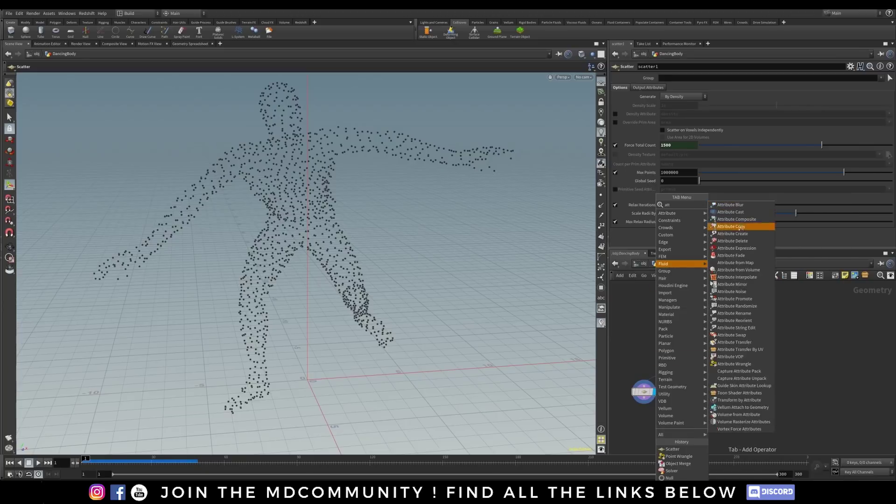
left_click(740, 280)
left_click(701, 413)
scroll(710, 406, "up", 3)
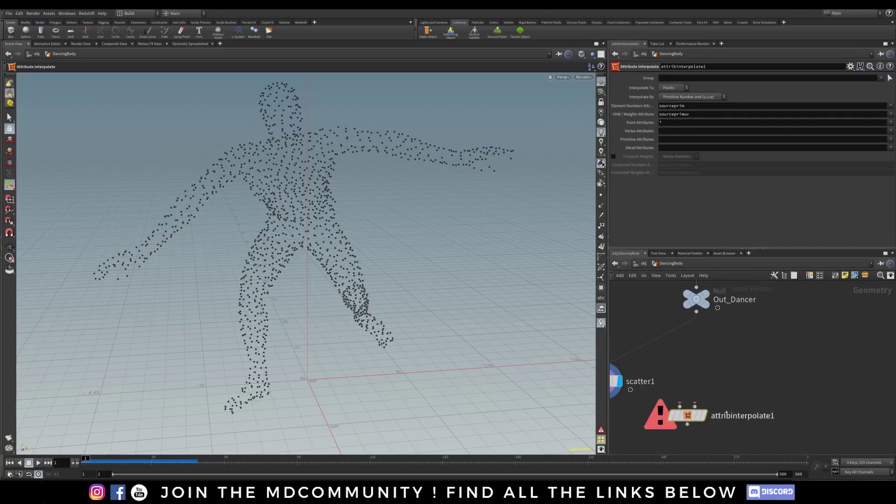
left_click_drag(732, 398, 712, 415)
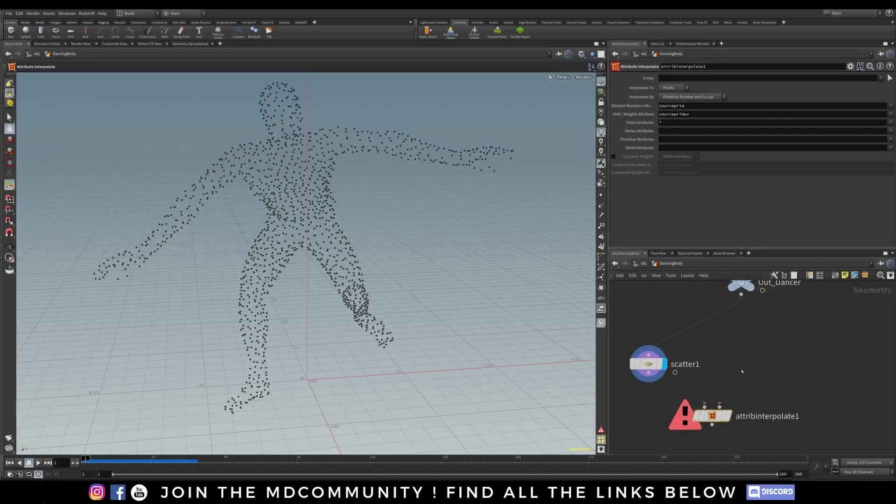
Display Out_Dancer, then branch a displayed Time Shift node off its output above scatter1.
middle_click_drag(650, 323, 664, 337)
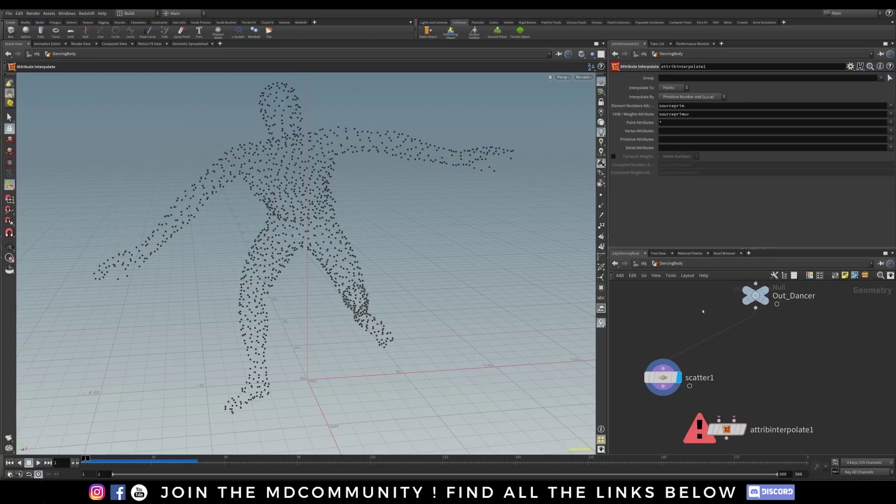
middle_click_drag(723, 312, 733, 332)
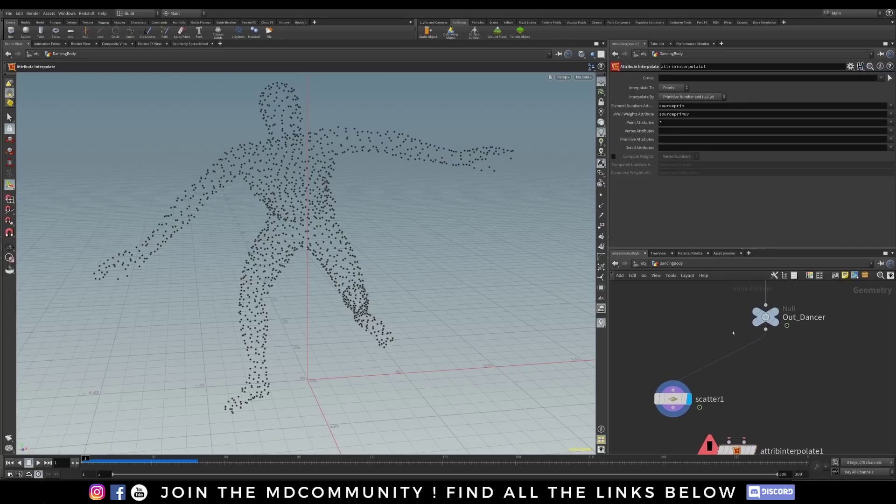
left_click(774, 317)
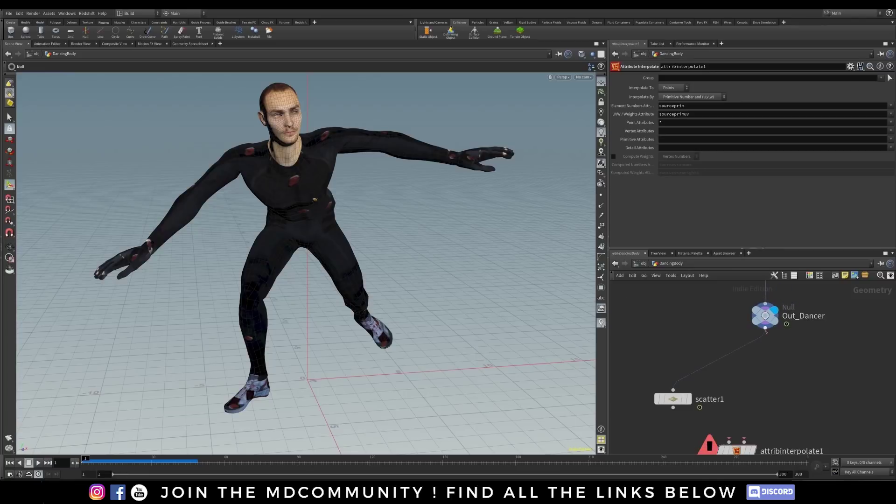
key("Tab")
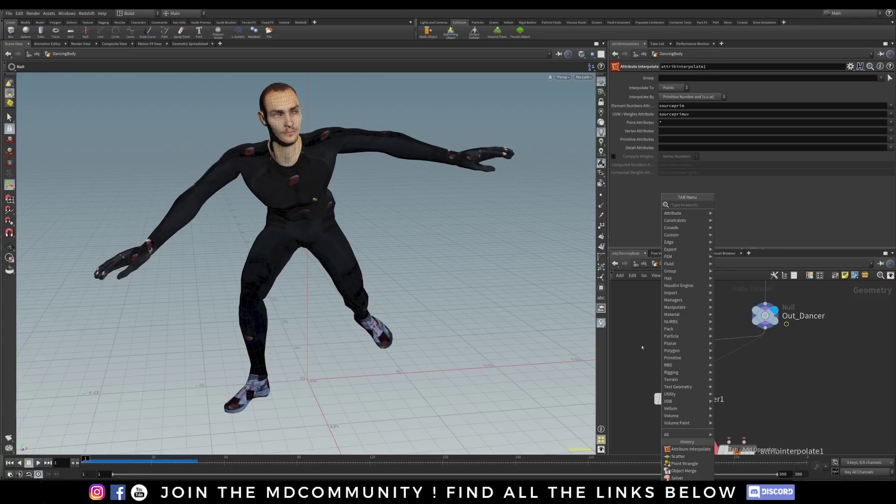
type("timesh")
key("Return")
left_click(661, 344)
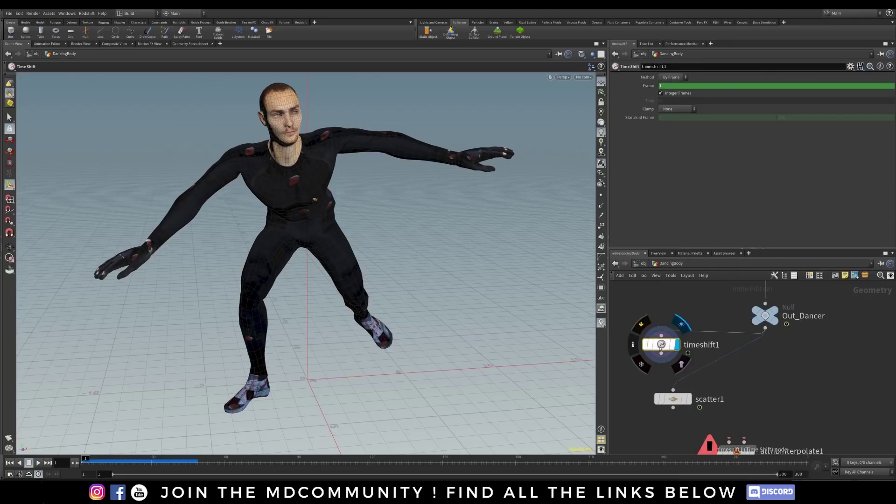
Fix the Time Shift's Frame at 1 and scrub the timeline to check that the dancer holds its pose.
middle_click(641, 89, "ctrl")
left_click(640, 88)
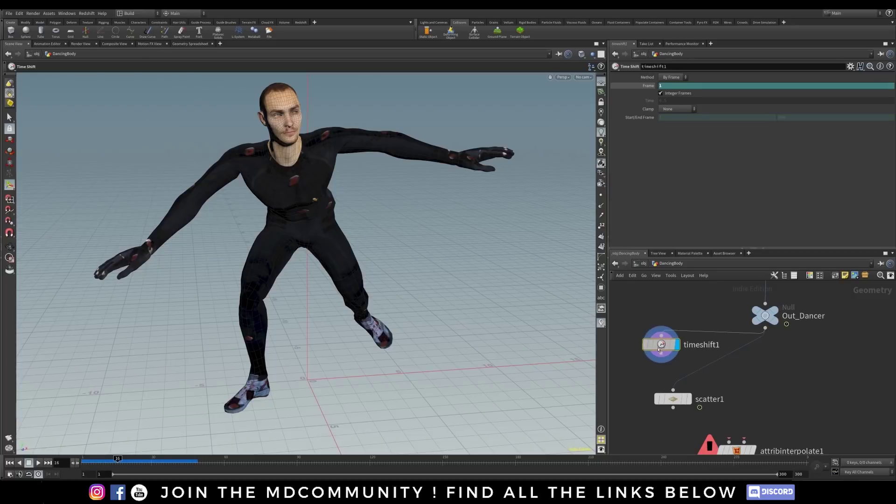
left_click_drag(647, 357, 640, 361)
left_click_drag(117, 459, 59, 467)
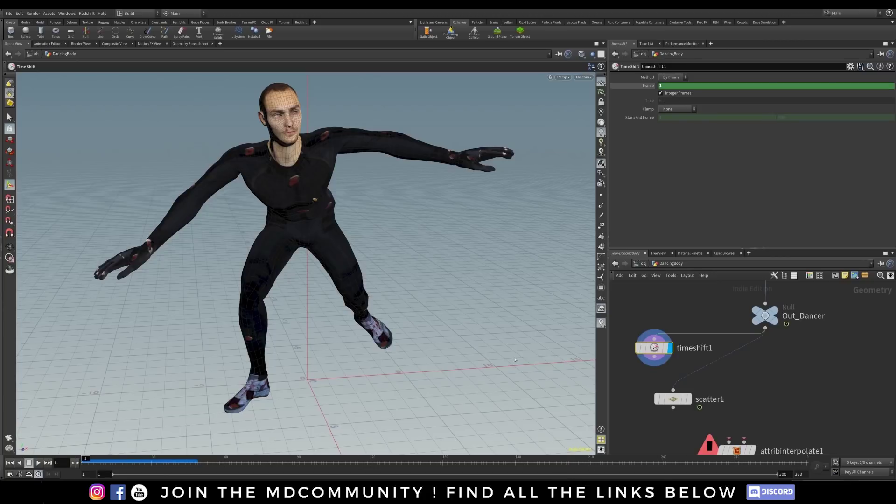
Feed scatter1 from timeshift1 instead of directly from Out_Dancer, and display the scattered points.
left_click_drag(654, 357, 655, 397)
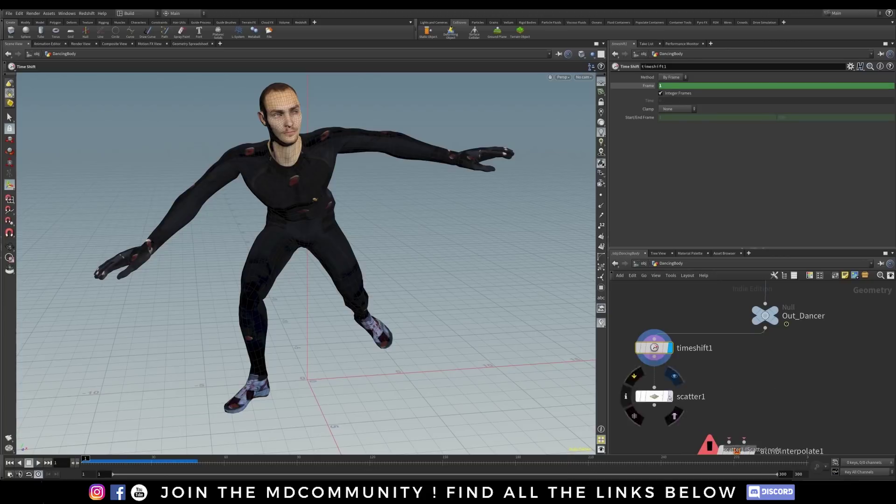
left_click(671, 397)
left_click(655, 397)
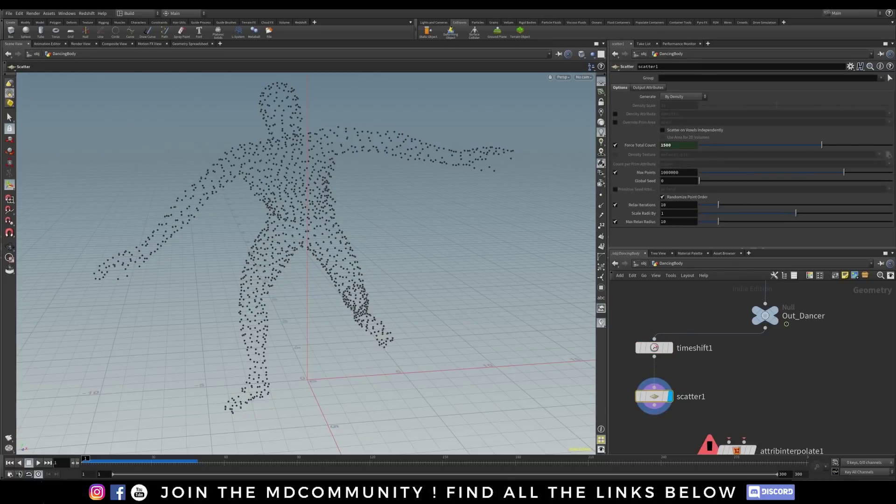
mouse_move(92, 462)
left_mouse_down()
mouse_move(472, 461)
mouse_move(86, 460)
left_mouse_up()
Enable the Prim Num Attribute (sourceprim) and Prim UVW Attribute (sourceprimuv) outputs on scatter1.
middle_click_drag(740, 396, 731, 358)
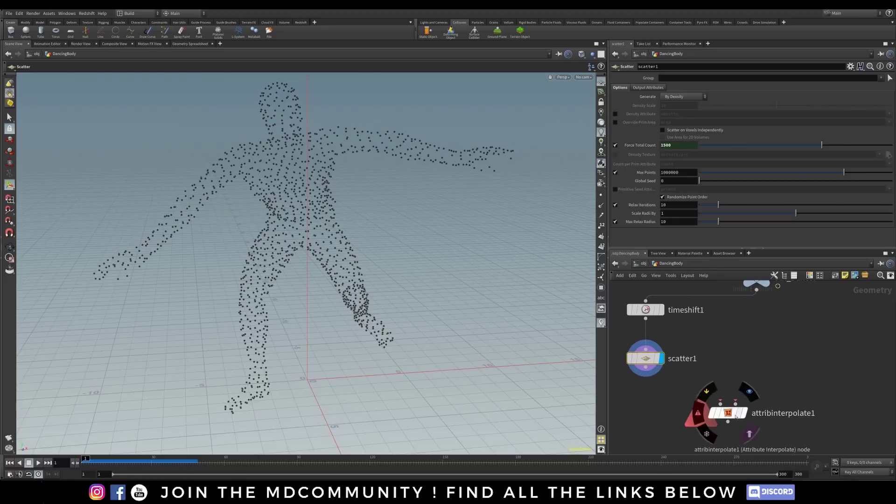
left_click(647, 358)
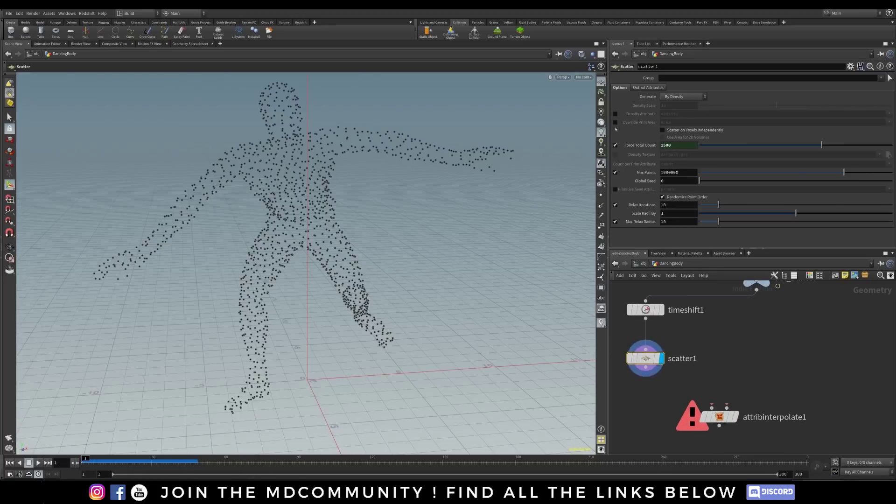
left_click(648, 88)
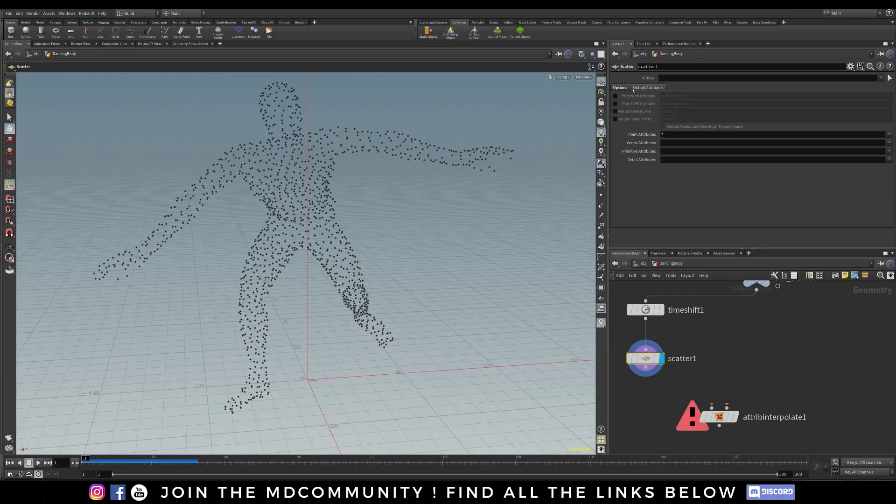
left_click(615, 97)
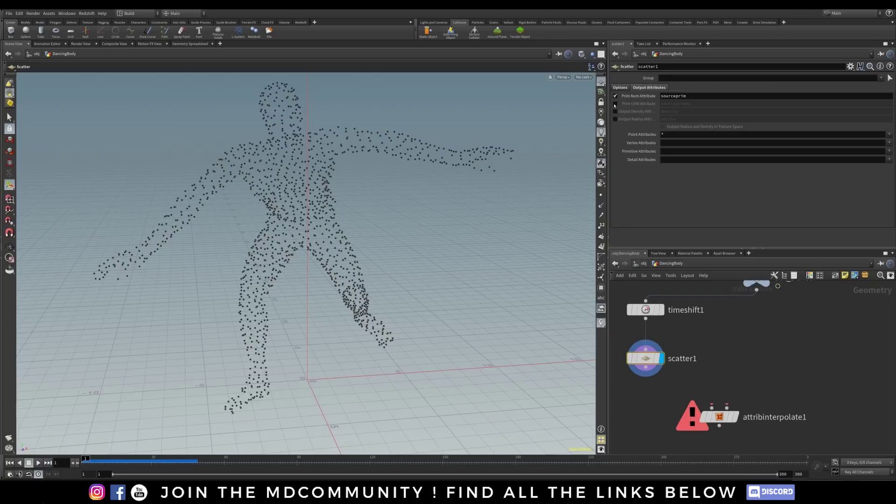
left_click(616, 103)
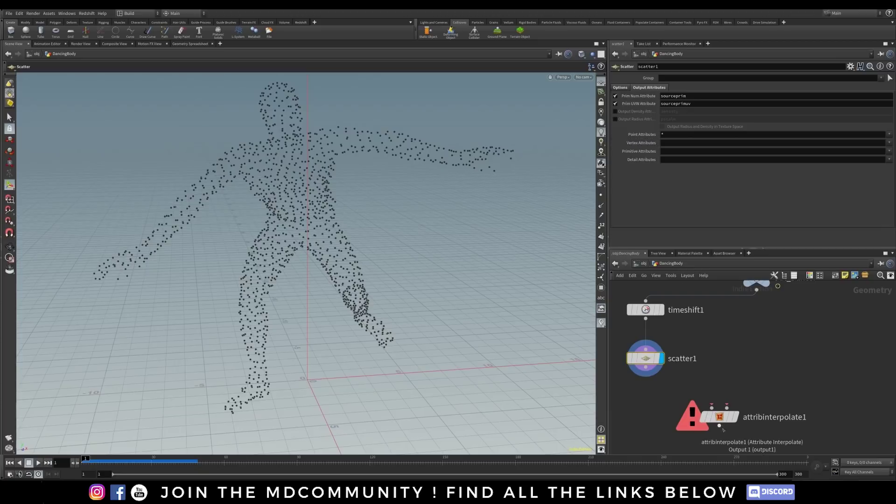
Connect scatter1 to attribinterpolate1's first input and Out_Dancer to its second, and display the interpolated points.
mouse_move(744, 394)
middle_mouse_down()
mouse_move(720, 405)
mouse_move(736, 395)
middle_mouse_up()
left_click(639, 377)
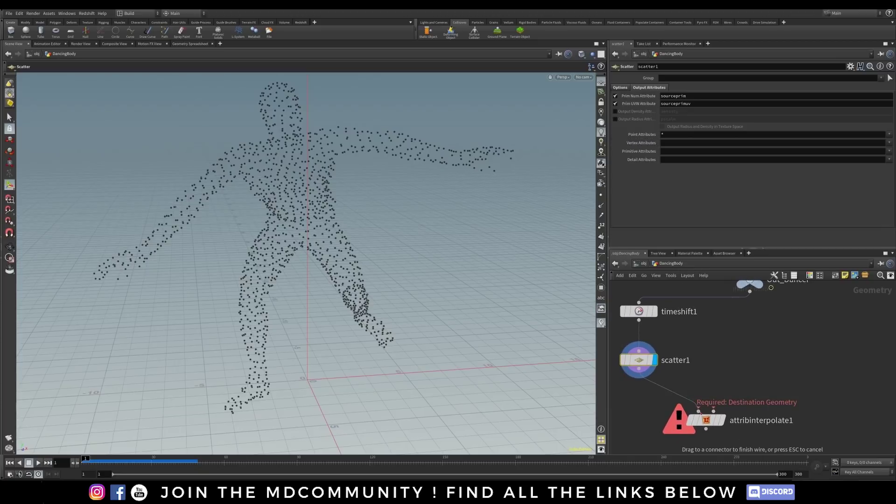
left_click(701, 415)
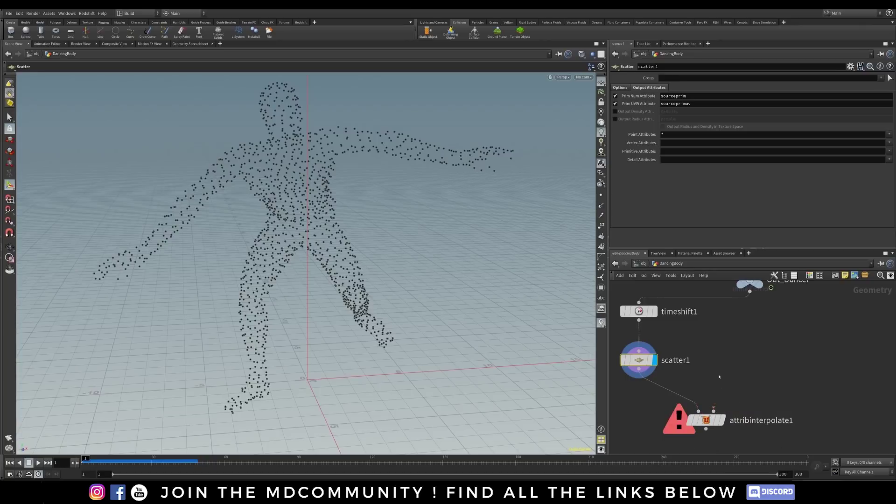
middle_click_drag(762, 283, 769, 292)
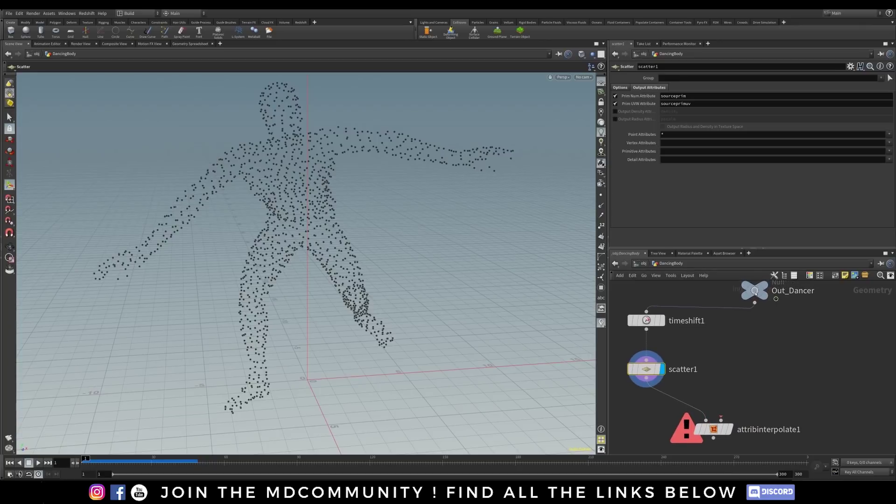
left_click(776, 306)
left_click_drag(227, 458, 86, 459)
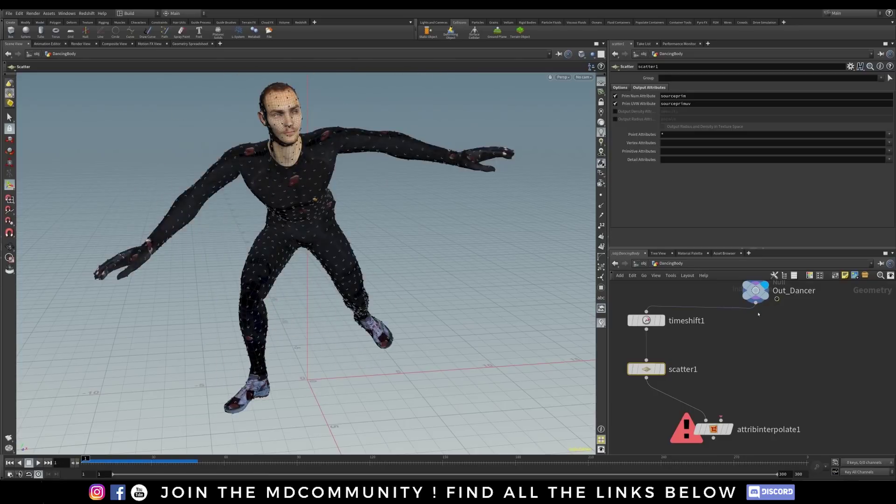
left_click_drag(756, 302, 690, 420)
mouse_move(731, 434)
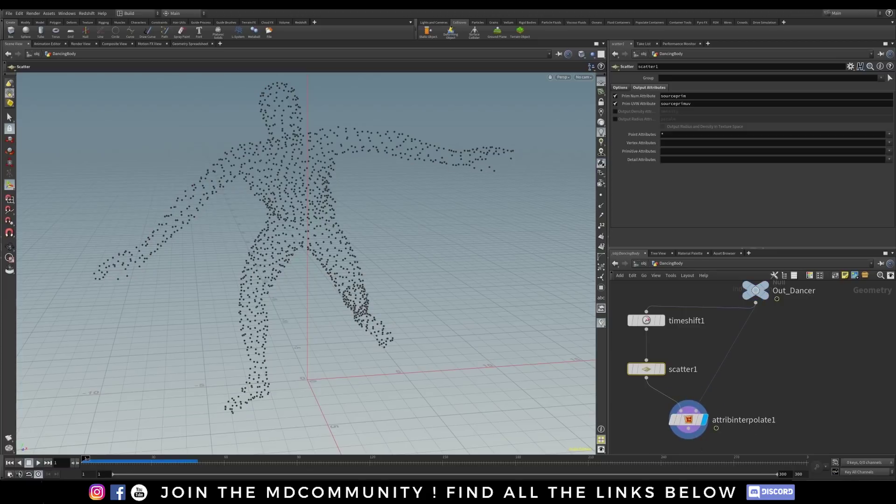
Deselect scatter1 and scrub to frame 140 to examine how the interpolated points follow the dancer.
key("Up")
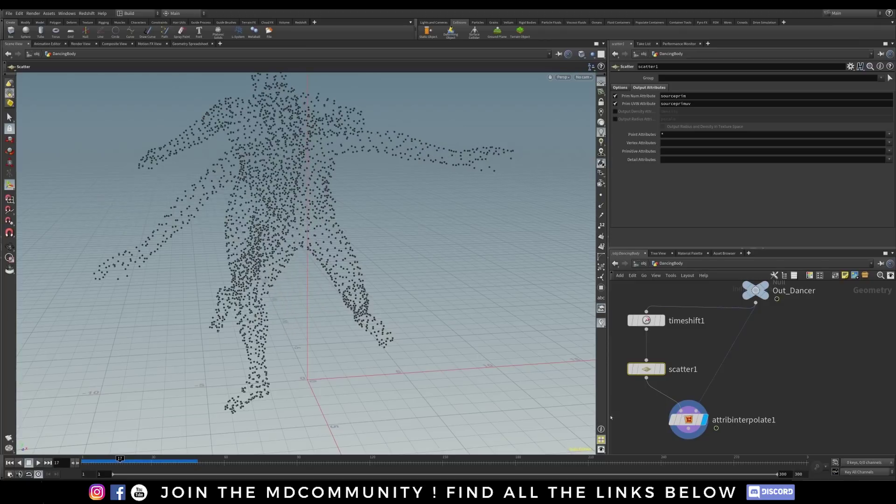
left_click(634, 408)
middle_click_drag(155, 410, 148, 445, "alt")
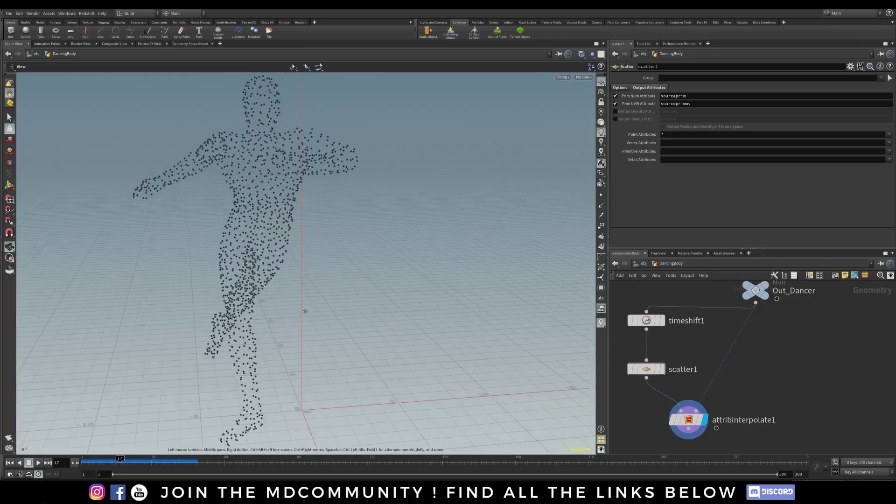
mouse_move(120, 461)
left_mouse_down()
mouse_move(71, 460)
mouse_move(419, 476)
left_mouse_up()
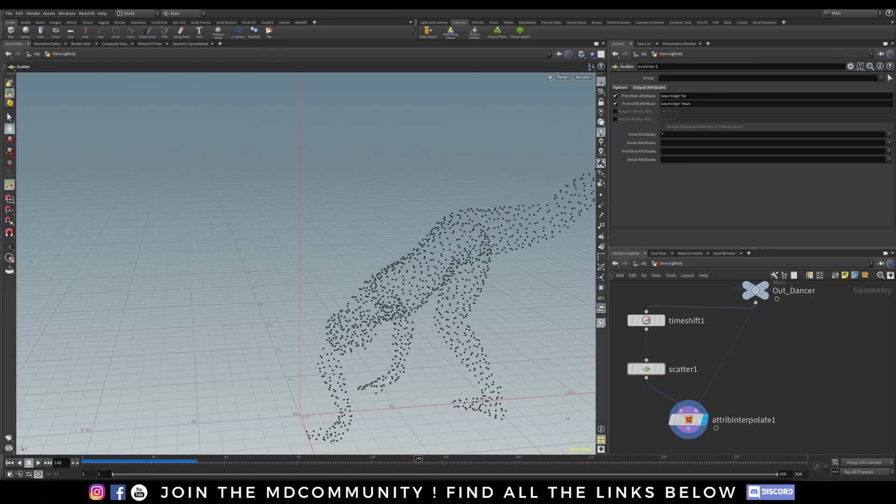
Add a second Scatter node fed directly from Out_Dancer and display its points.
left_click_drag(756, 303, 762, 364)
type("scatt")
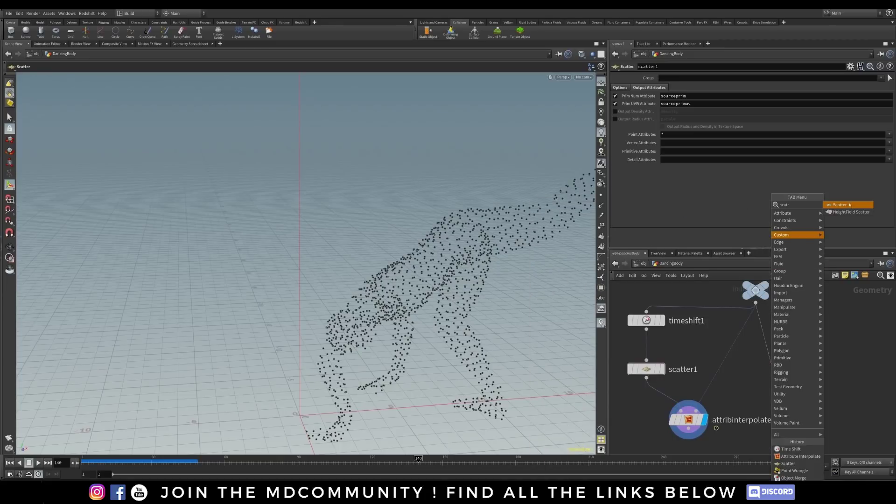
key("Return")
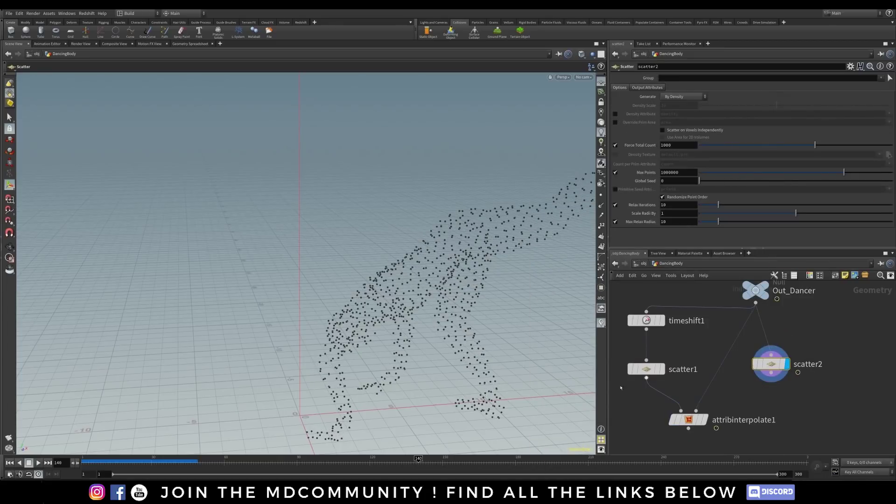
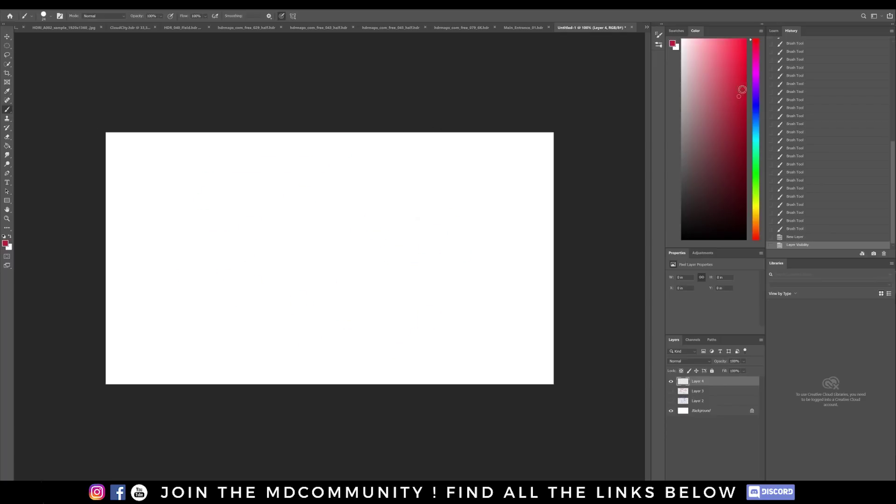
Switch to Photoshop and paint a red particle with a velocity arrow pointing at a blue target point.
left_click_drag(248, 232, 286, 222)
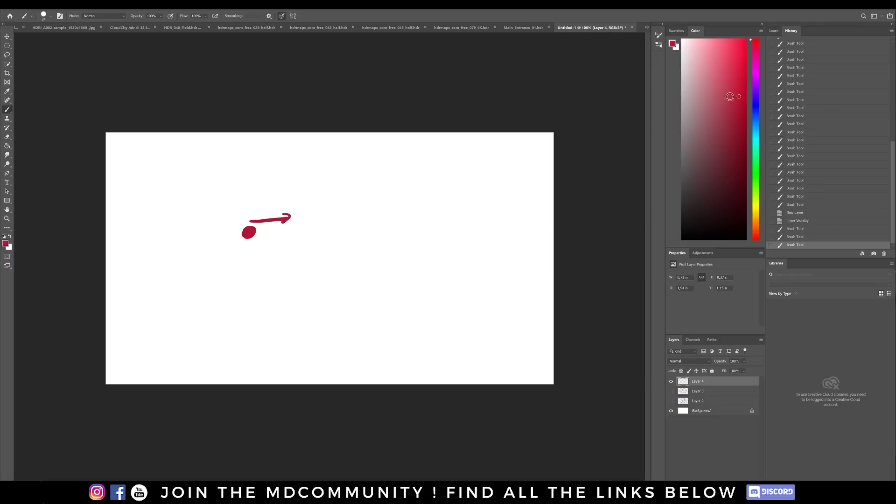
left_click(756, 101)
left_click(294, 229)
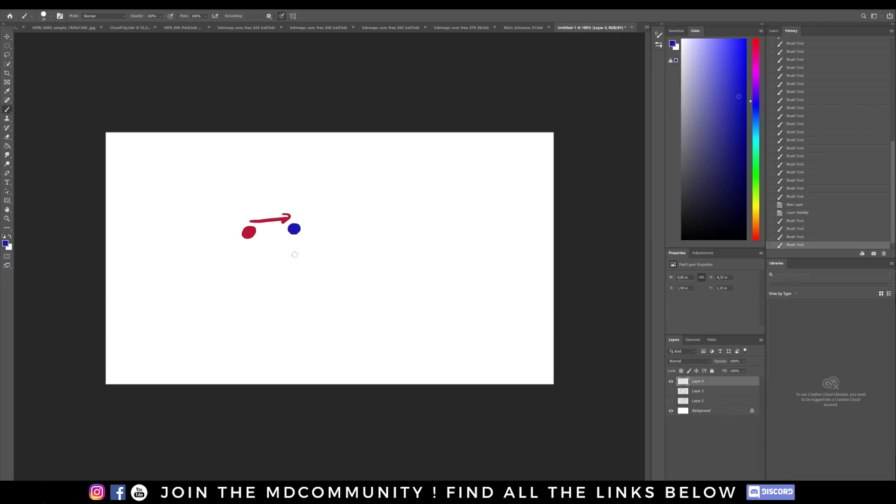
Paint a second red particle beside the blue target with an arrow pointing diagonally up past it.
left_click(254, 229, "alt")
left_click_drag(280, 243, 287, 241)
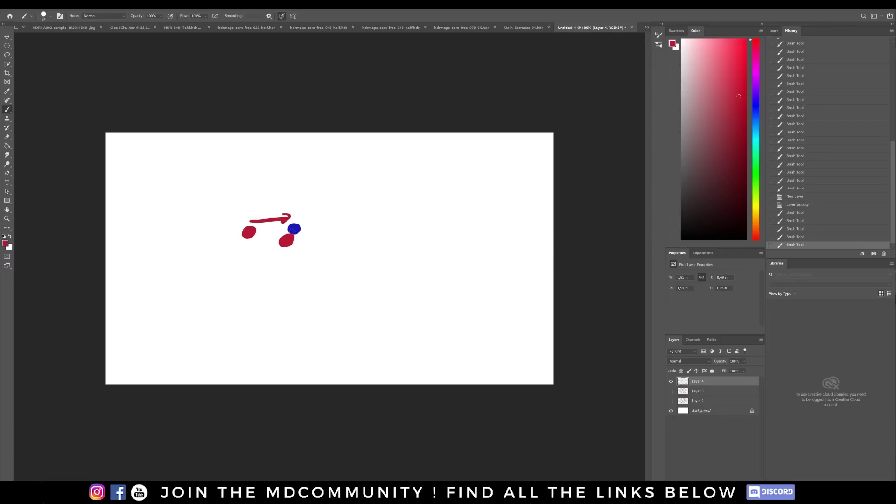
left_click_drag(294, 231, 317, 215)
mouse_move(304, 216)
left_mouse_down()
mouse_move(297, 227)
mouse_move(318, 223)
left_mouse_up()
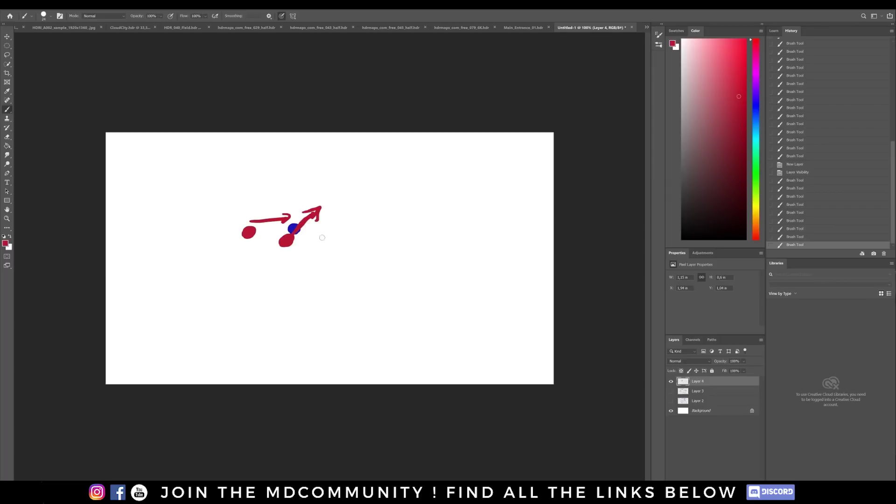
Sketch a second blue target with a red particle above it, an arrow pointing diagonally down past it and a red particle at its end.
left_click(293, 225, "alt")
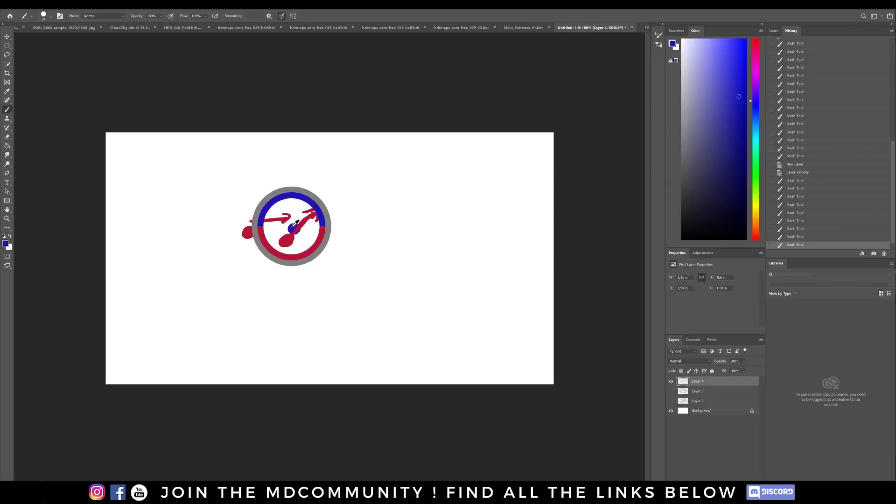
left_click(384, 231)
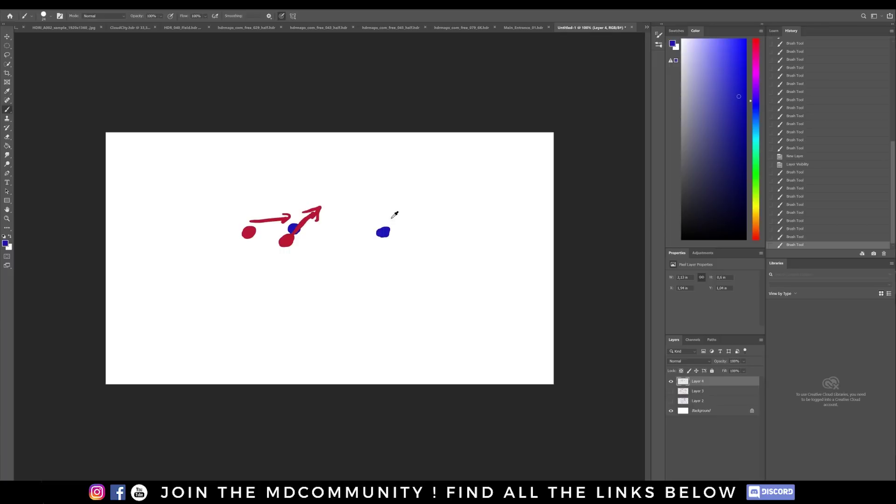
left_click(296, 234, "alt")
mouse_move(397, 213)
left_mouse_down()
mouse_move(358, 248)
mouse_move(367, 264)
left_mouse_up()
left_click(368, 264)
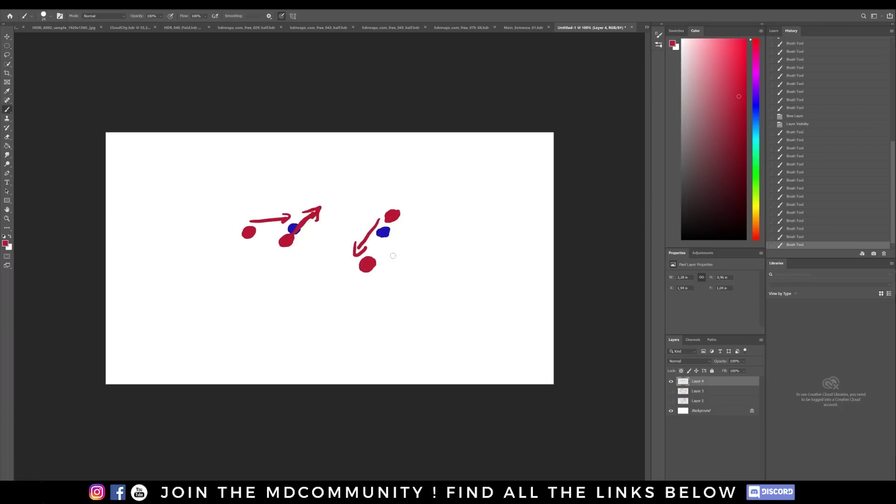
Paint another blue target in the lower part of the canvas and pick red for back-and-forth strokes over it.
left_click(383, 232, "alt")
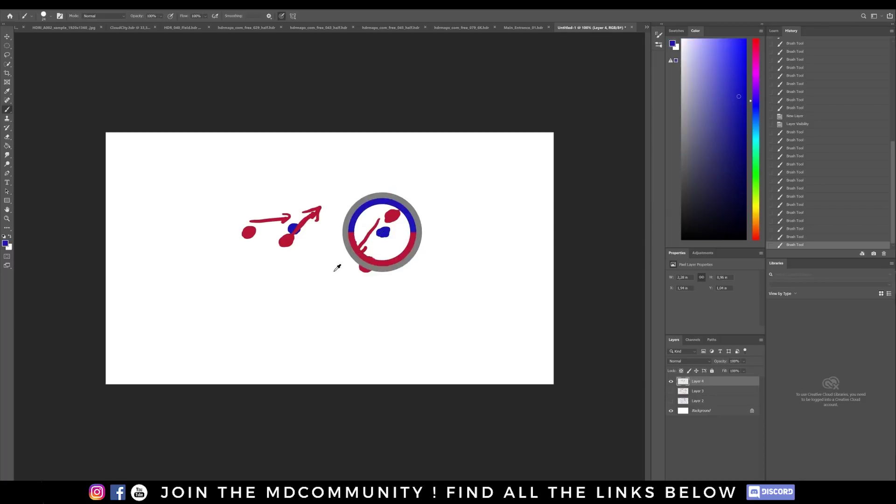
mouse_move(255, 316)
left_mouse_down()
mouse_move(318, 309)
mouse_move(200, 317)
mouse_move(336, 307)
mouse_move(192, 313)
mouse_move(300, 296)
left_mouse_up()
left_click(368, 263, "alt")
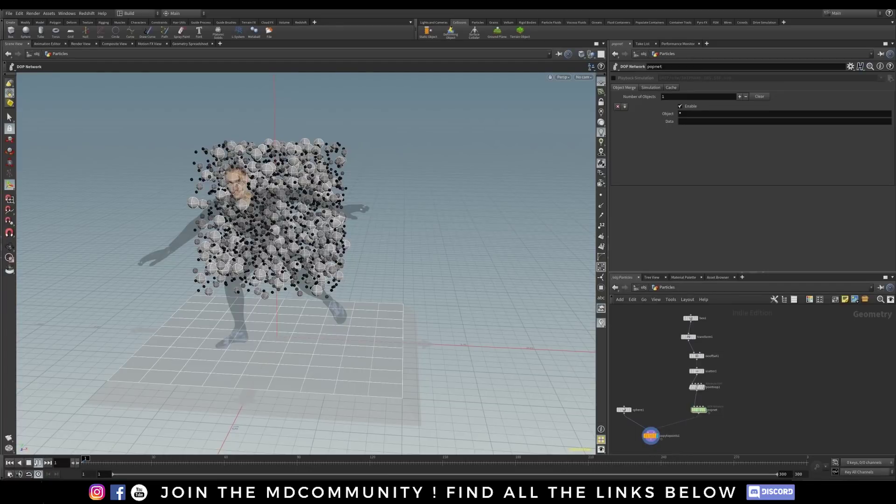
Switch to Houdini and play the particle simulation to examine how the particles jitter around the dancer.
left_click(36, 464)
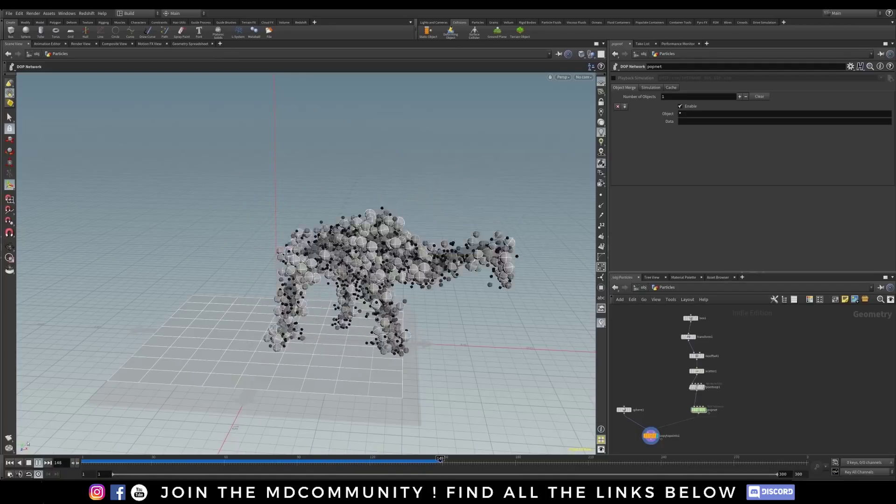
left_click(39, 462)
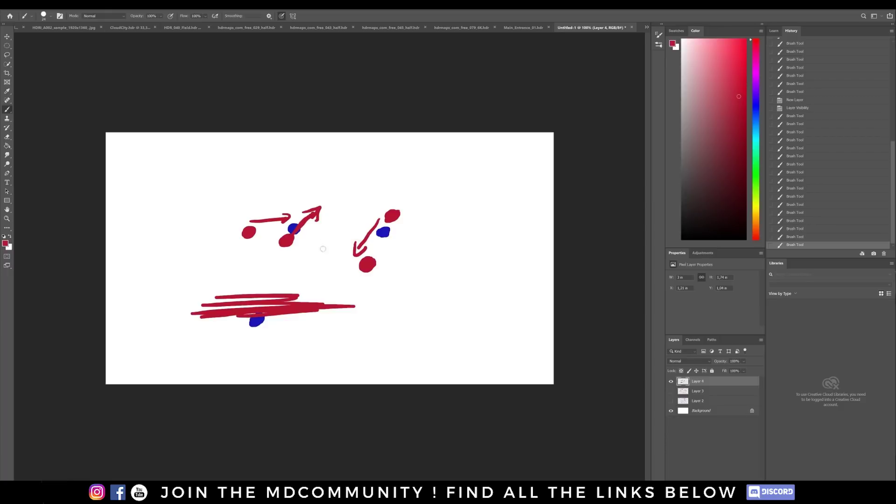
Switch to Photoshop and sketch a red particle with an arrow to a blue target, then circle the target in yellow.
mouse_move(392, 309)
left_mouse_down()
mouse_move(439, 302)
mouse_move(437, 315)
mouse_move(446, 316)
left_mouse_up()
left_click(383, 231, "alt")
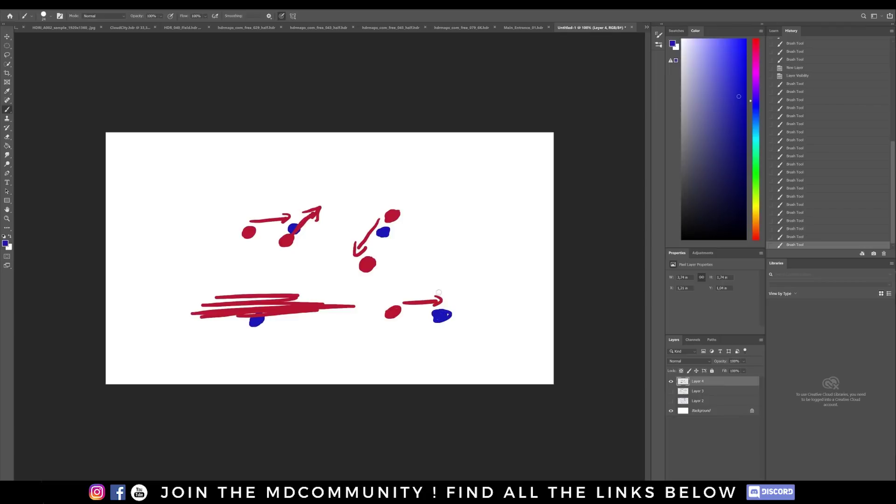
left_click_drag(755, 140, 755, 209)
mouse_move(425, 295)
left_mouse_down()
mouse_move(425, 324)
mouse_move(472, 297)
mouse_move(420, 329)
left_mouse_up()
key("ctrl+z")
mouse_move(444, 290)
left_mouse_down()
mouse_move(473, 306)
mouse_move(436, 292)
left_mouse_up()
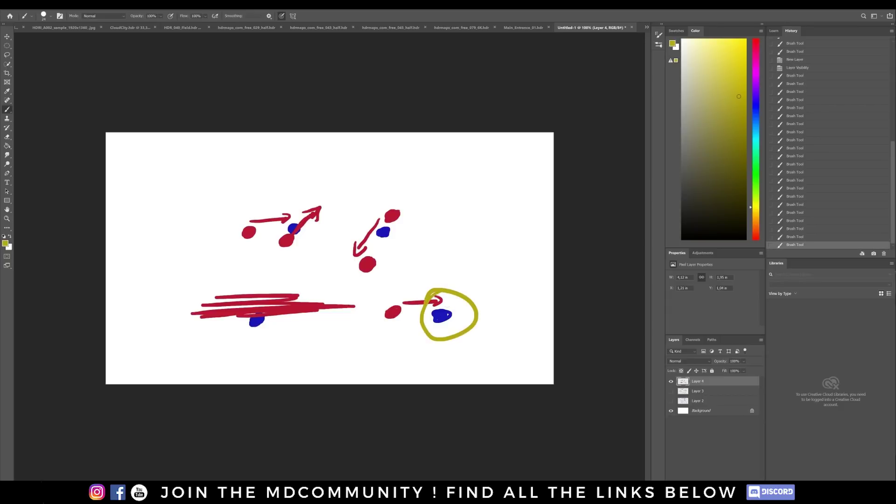
Paint a red particle inside the yellow circle and another directly over the blue target.
left_click(394, 312, "alt")
left_click(450, 297)
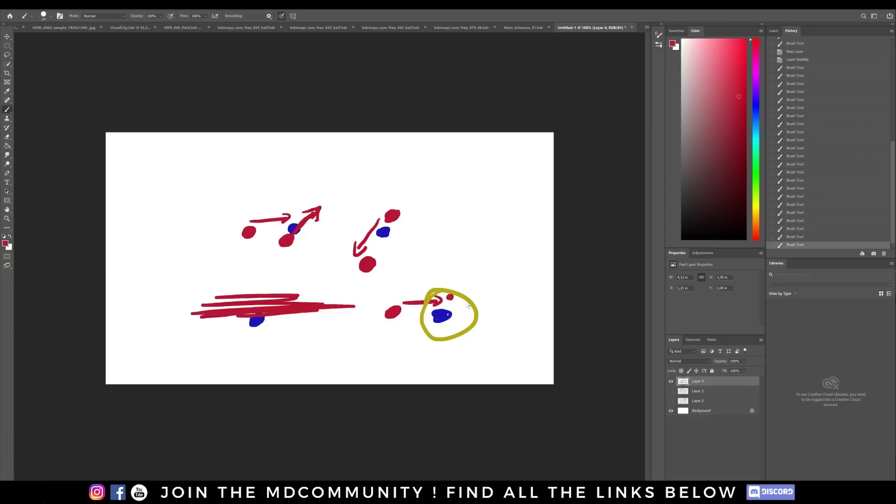
mouse_move(444, 294)
left_mouse_down()
mouse_move(462, 335)
mouse_move(467, 304)
mouse_move(444, 317)
left_mouse_up()
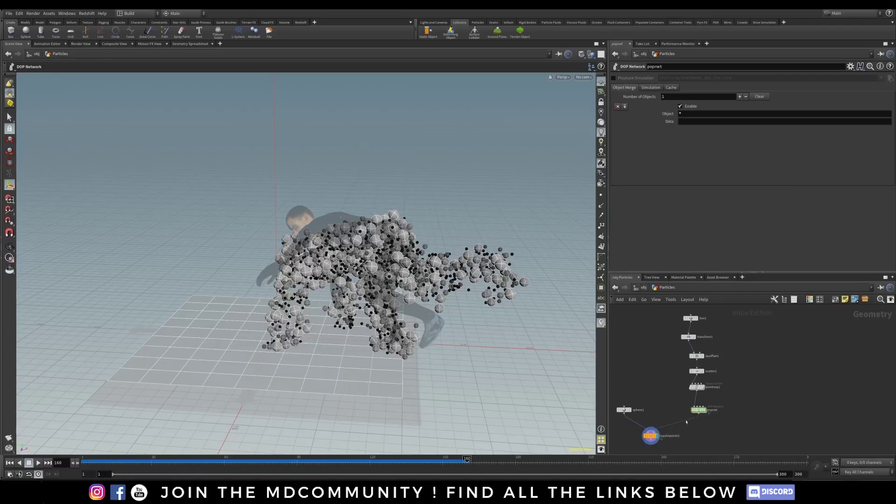
In Houdini, open popnet's sopsolver1 and add "float d = distance(desiredPosition, @P);" below the desiredPosition line in pointwrangle1.
double_click(698, 410)
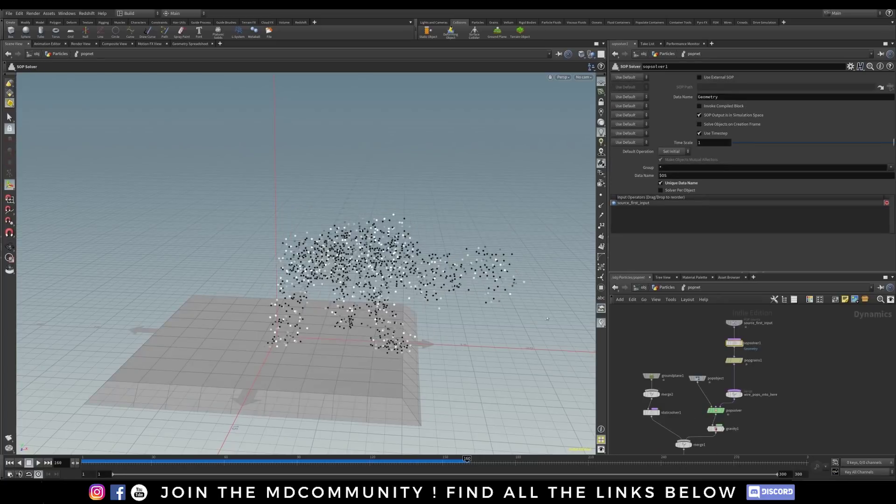
double_click(738, 345)
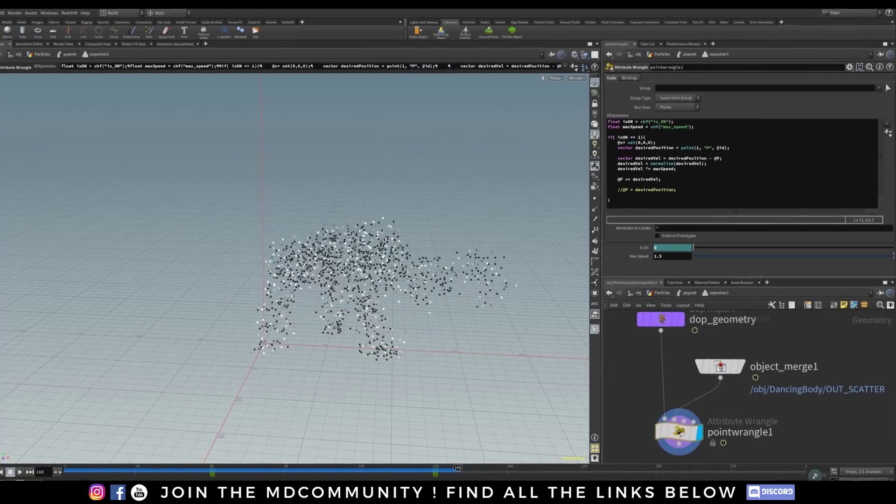
left_click(707, 175)
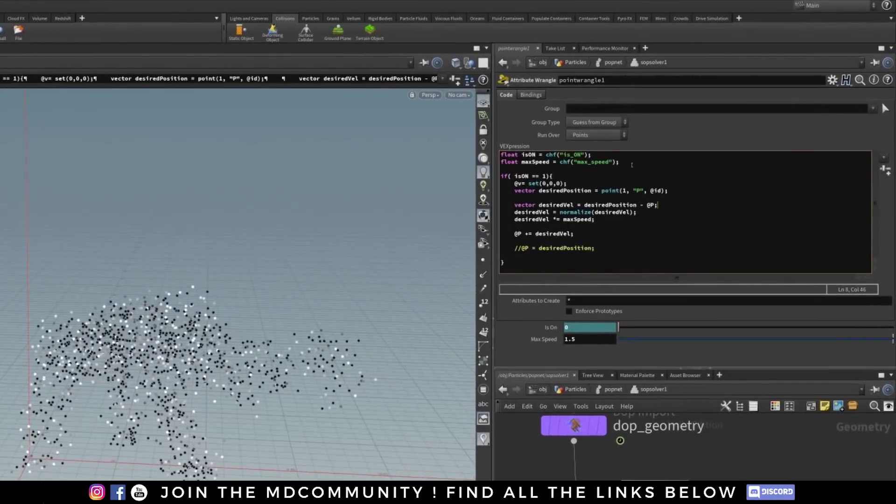
key("Up")
type("float d")
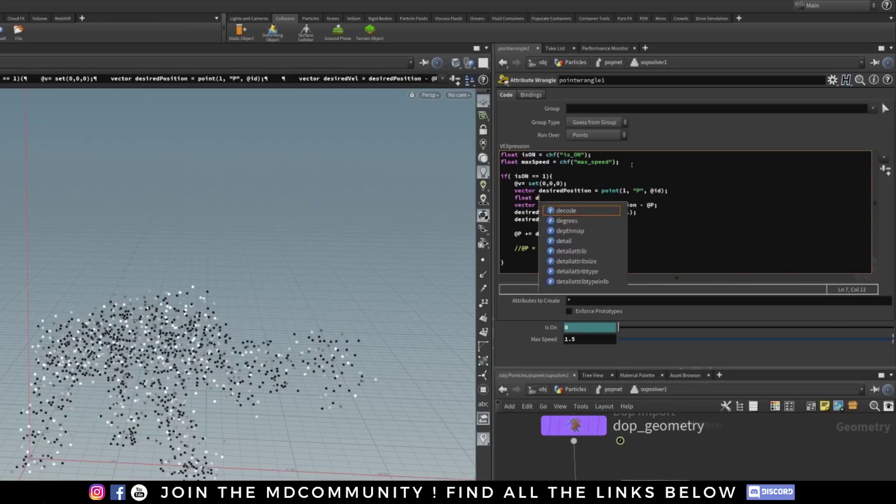
type(" = dista")
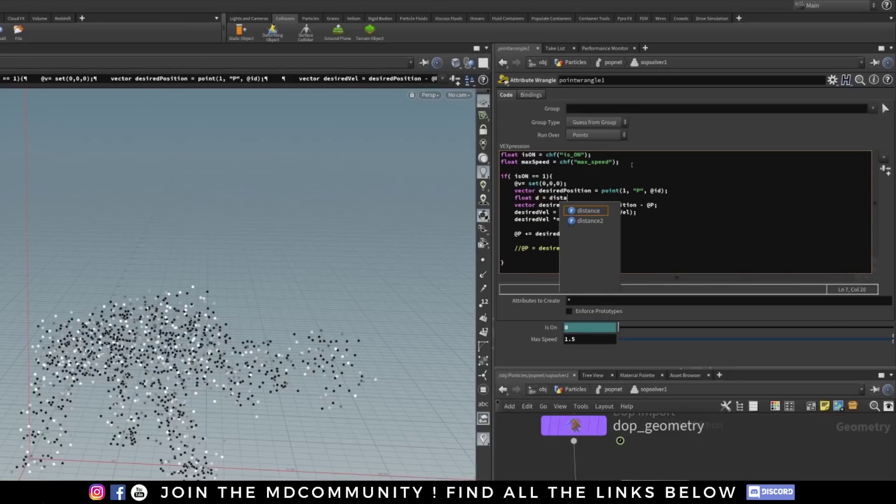
type("nce(desiredPosition, @P);")
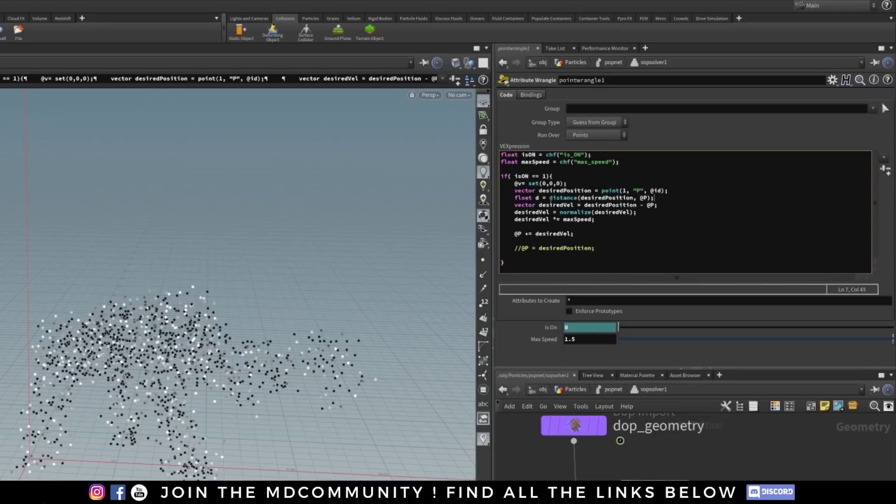
Examine the distance line against the desiredPosition and desiredVel lines in the wrangle code.
left_click_drag(582, 206, 671, 204)
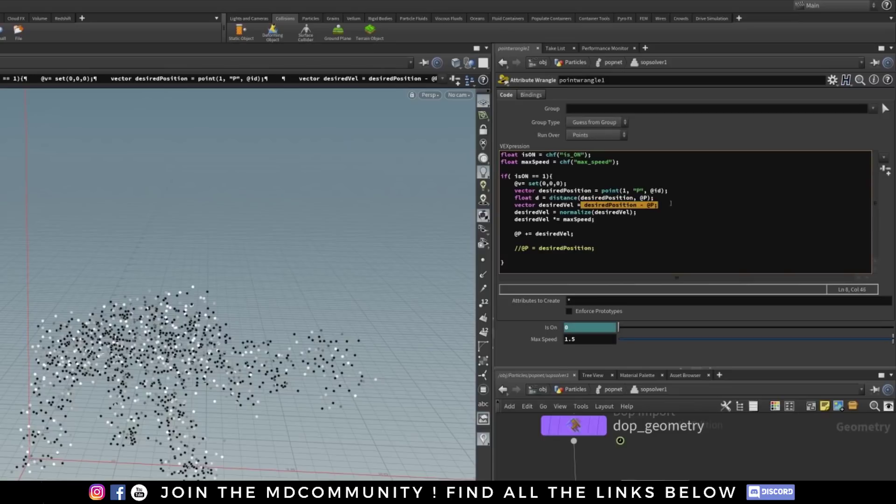
left_click(565, 198)
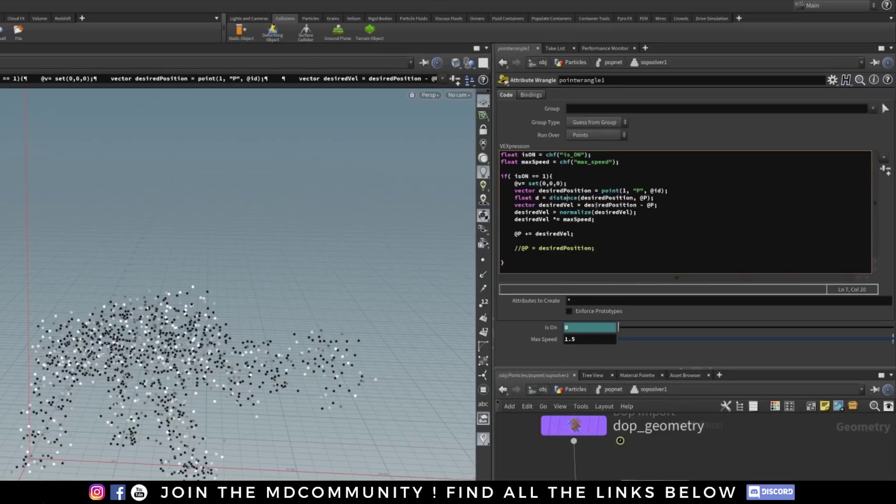
mouse_move(565, 198)
left_mouse_down()
mouse_move(652, 198)
mouse_move(599, 213)
mouse_move(571, 205)
left_mouse_up()
left_click(661, 201)
left_click(554, 206)
double_click(553, 206)
double_click(571, 198)
mouse_move(518, 198)
left_mouse_down()
mouse_move(661, 196)
mouse_move(515, 205)
left_mouse_up()
left_click(557, 206)
left_click_drag(663, 199, 550, 198)
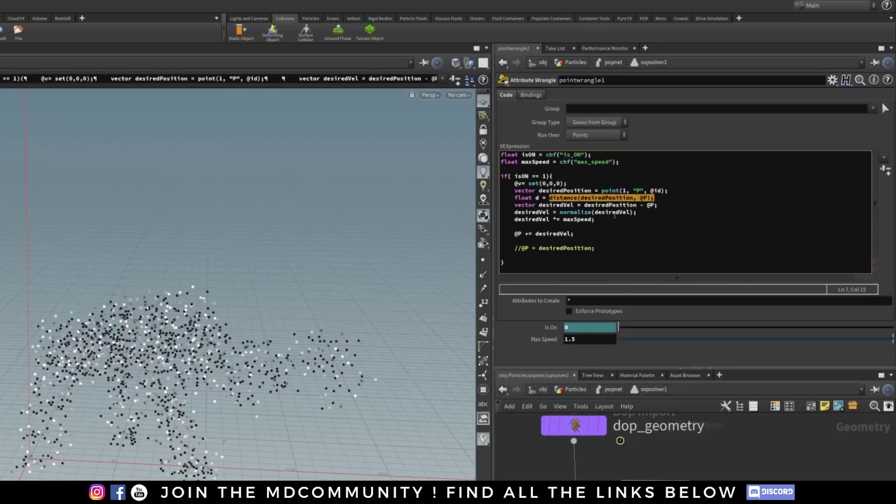
left_click(622, 229)
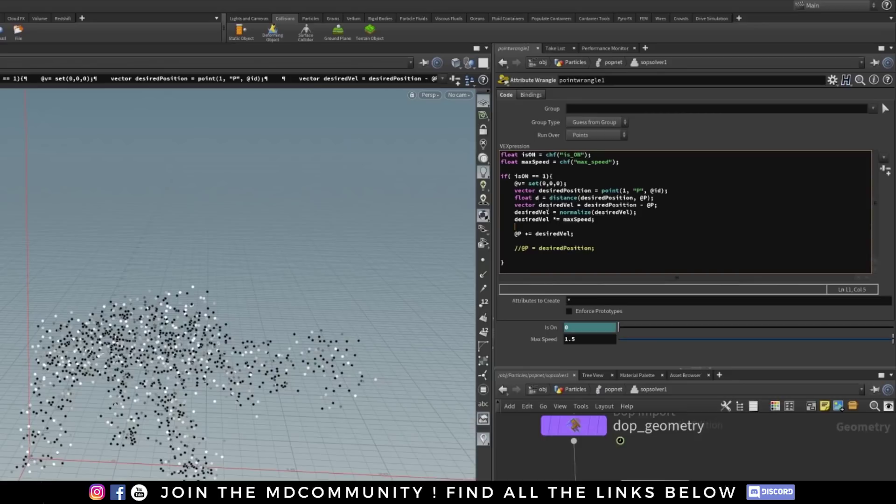
left_click_drag(668, 193, 603, 205)
left_click(682, 196)
Add an "if( d < 1.5)" block that sets "@P = desiredPosition;" below the commented-out line in the wrangle.
left_click(596, 241)
type("if(")
type(" @")
key("BackSpace")
key("Return")
key("Return")
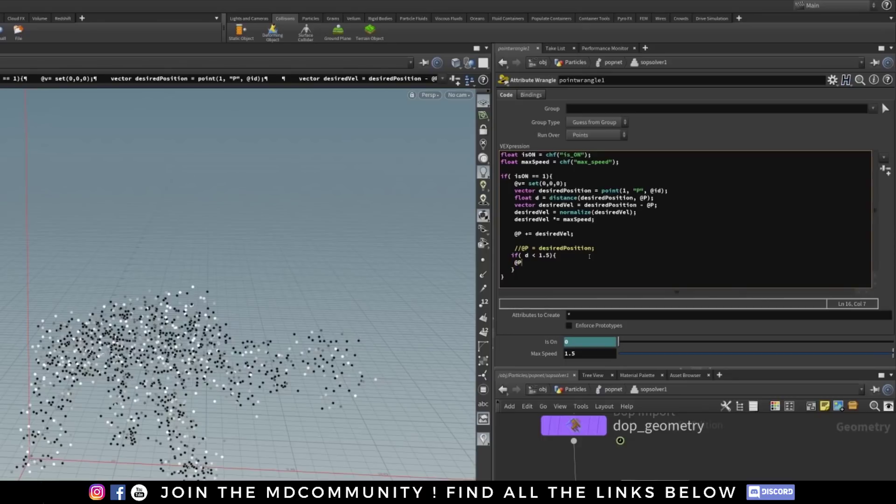
type("desiredPosition;")
Add an else block and move the "@P += desiredVel;" line into it.
key("Down")
key("Return")
type("else {")
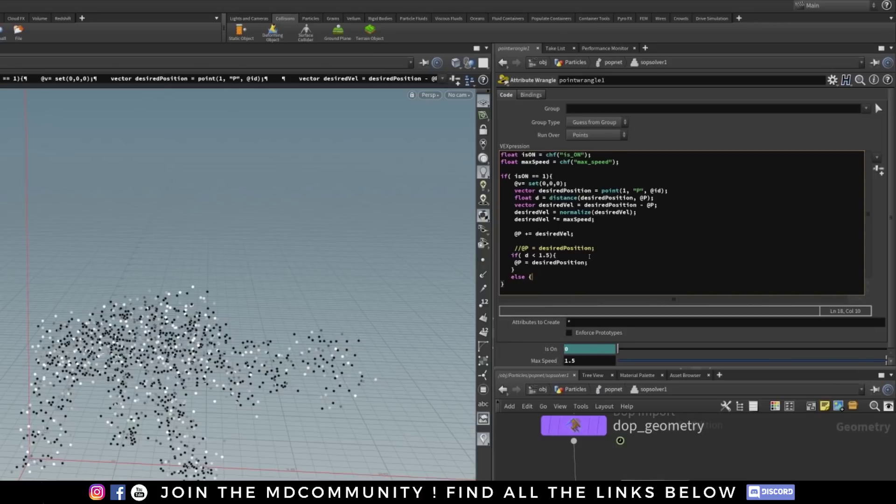
key("Return")
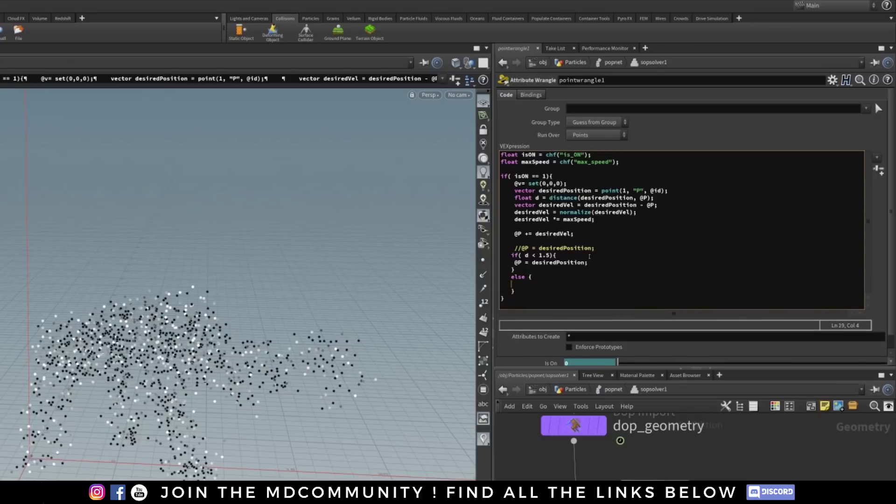
left_click_drag(631, 234, 515, 234)
key("ctrl+c")
key("BackSpace")
key("ctrl+v")
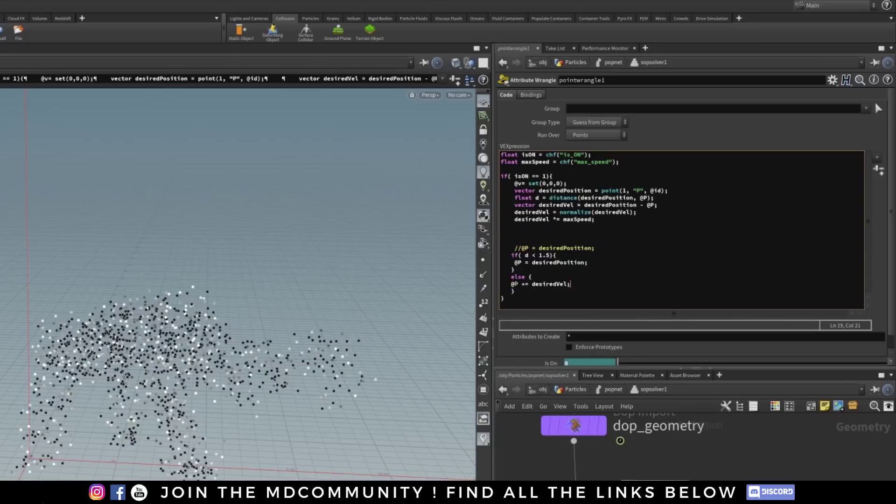
left_click(512, 284)
Delete the commented-out "@P = desiredPosition;" line and the blank lines above it.
left_click_drag(603, 248, 618, 226)
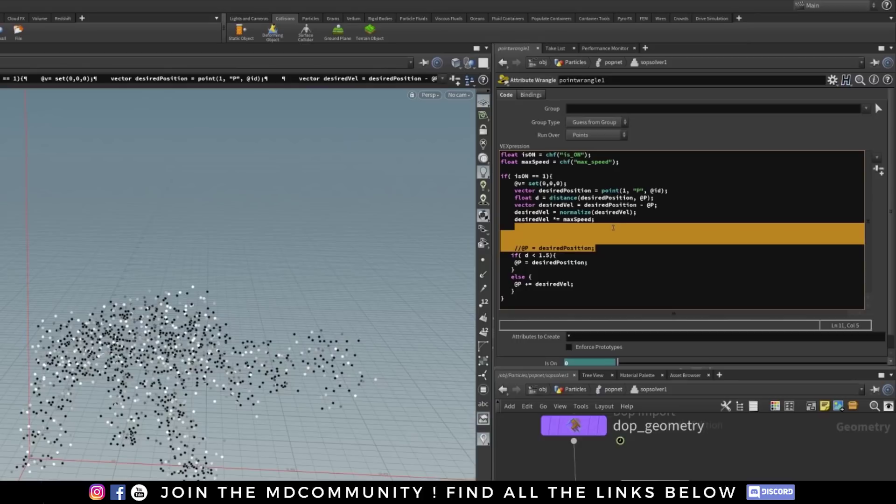
key("BackSpace")
left_click(599, 265)
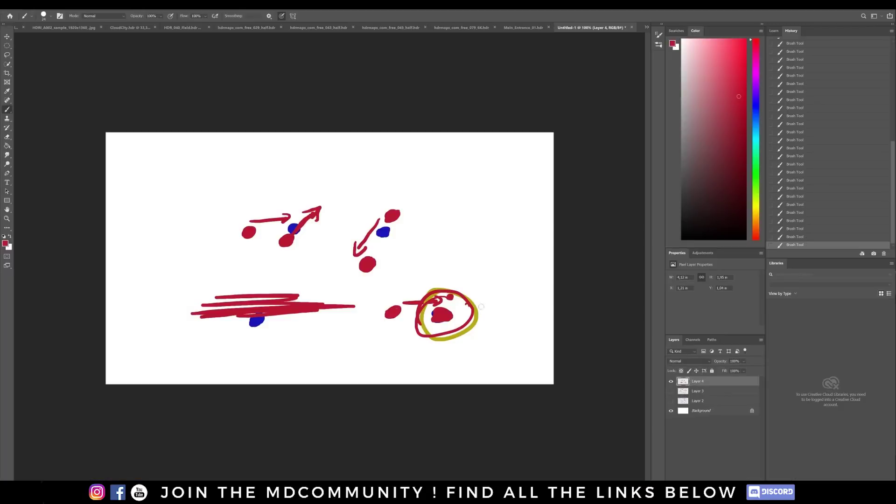
Switch to Photoshop and paint over the circled target sketch in red to mark the snapping distance.
mouse_move(434, 284)
left_mouse_down()
mouse_move(438, 339)
mouse_move(441, 278)
mouse_move(442, 314)
left_mouse_up()
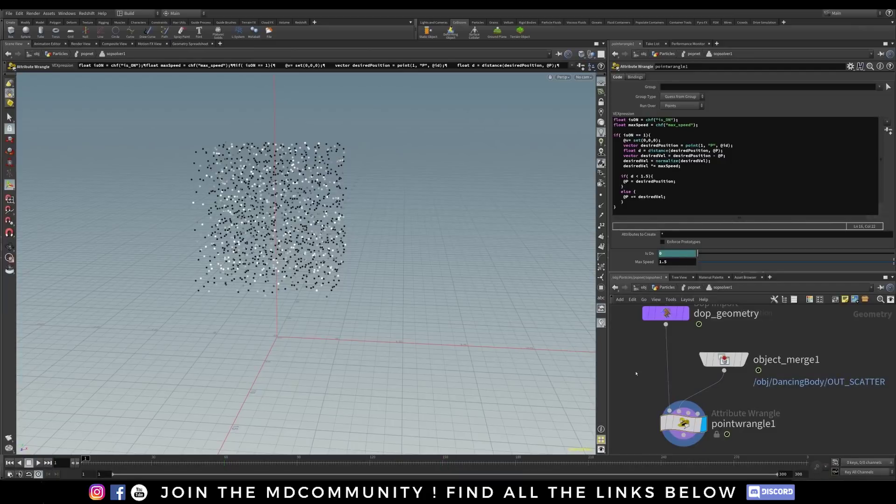
Return to the Particles network, play the particle simulation from the first frame, and scrub to frame 61.
key("u")
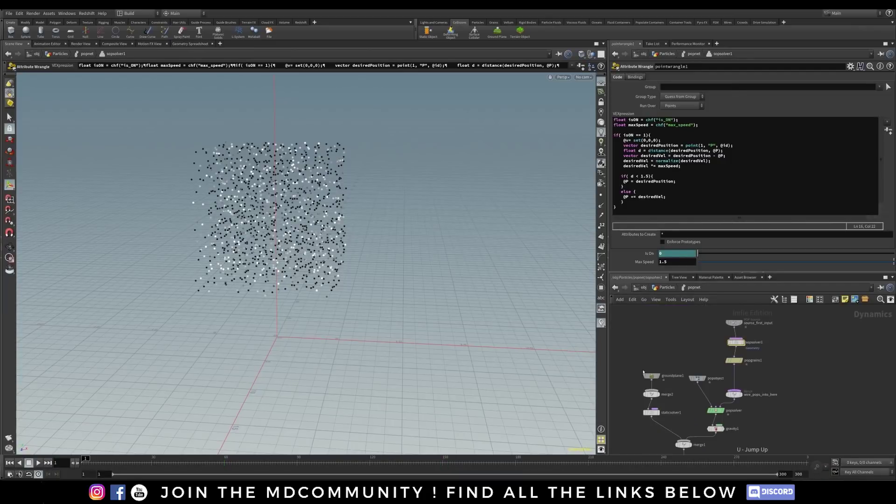
key("u")
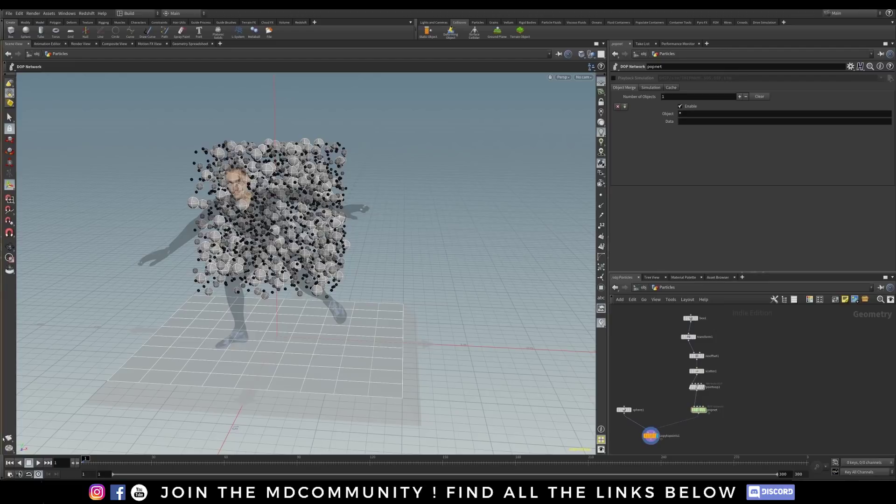
left_click(38, 463)
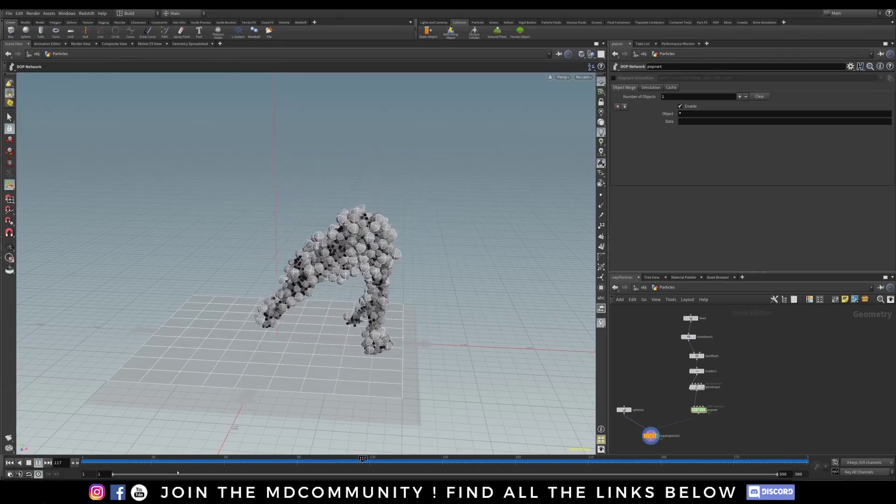
key("Up")
left_click_drag(190, 463, 227, 461)
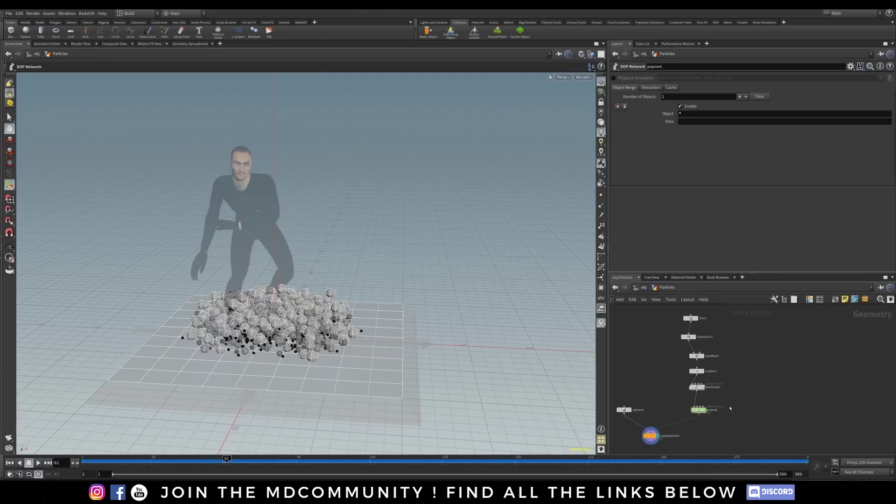
Set Max Speed to 0.8 on the point wrangle inside the popnet's SOP solver.
double_click(699, 410)
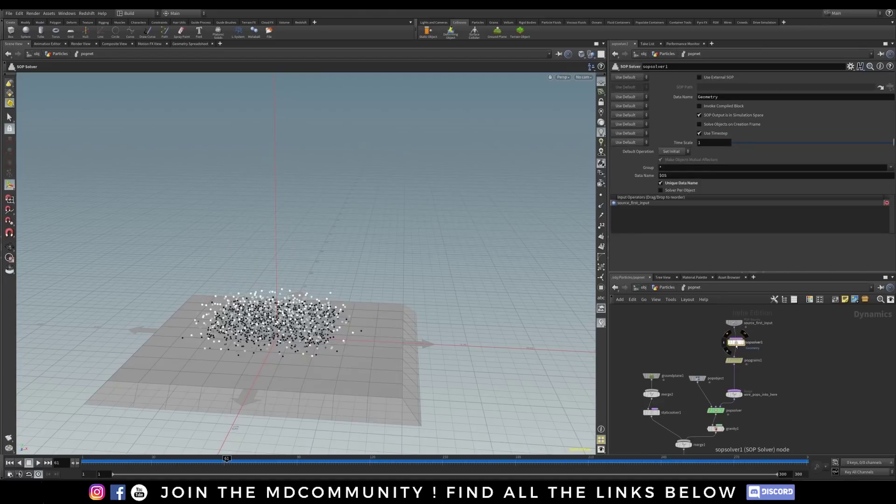
double_click(736, 342)
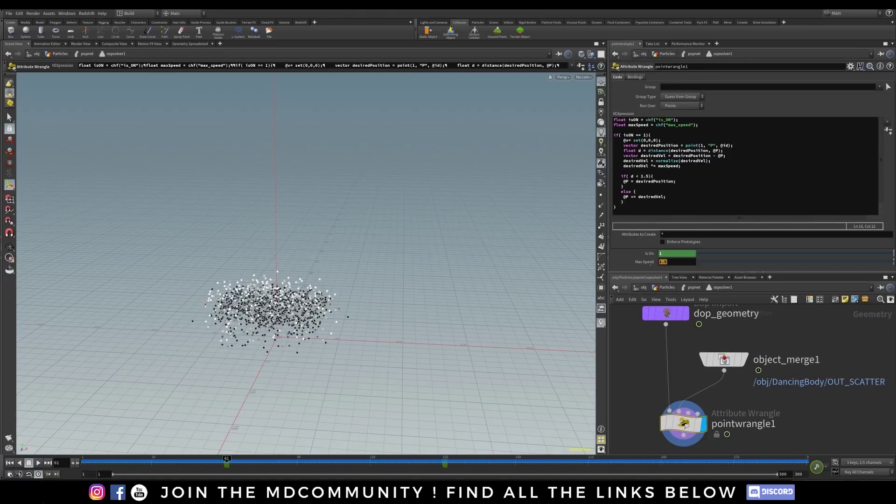
type("0.8")
key("Return")
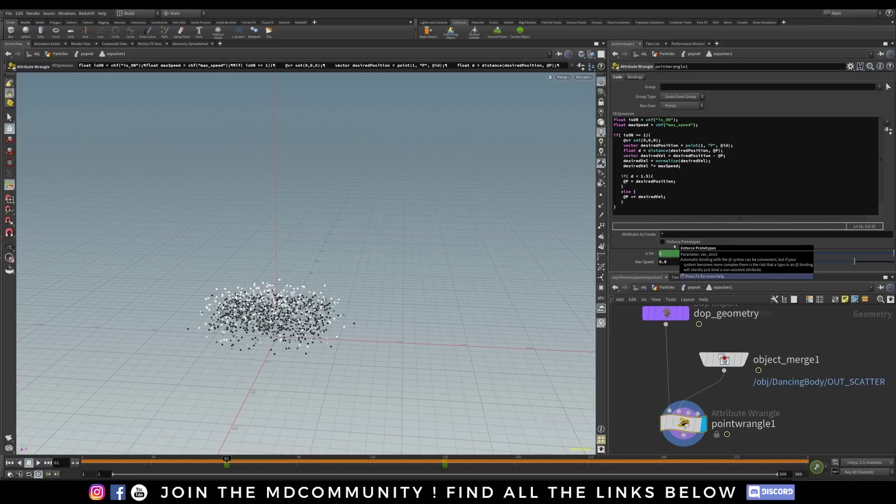
Return to the Particles network, replay the simulation from the start, and scrub back to frame 1.
key("u")
key("u")
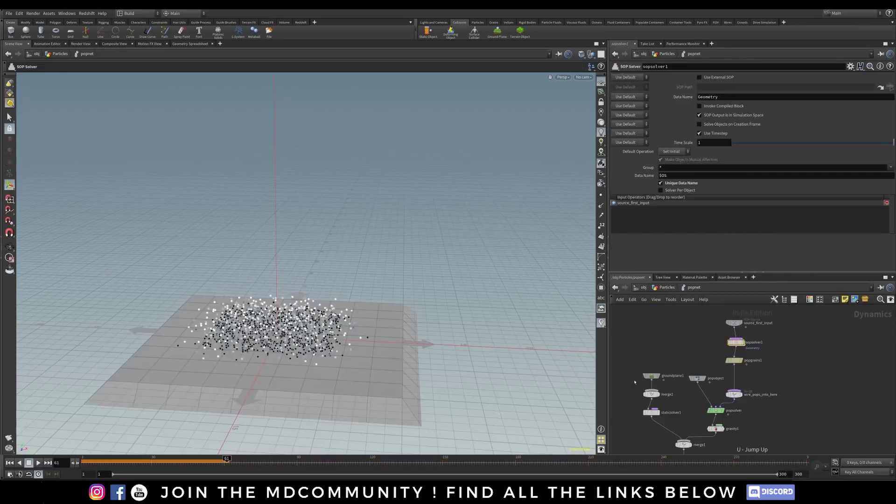
left_click(10, 463)
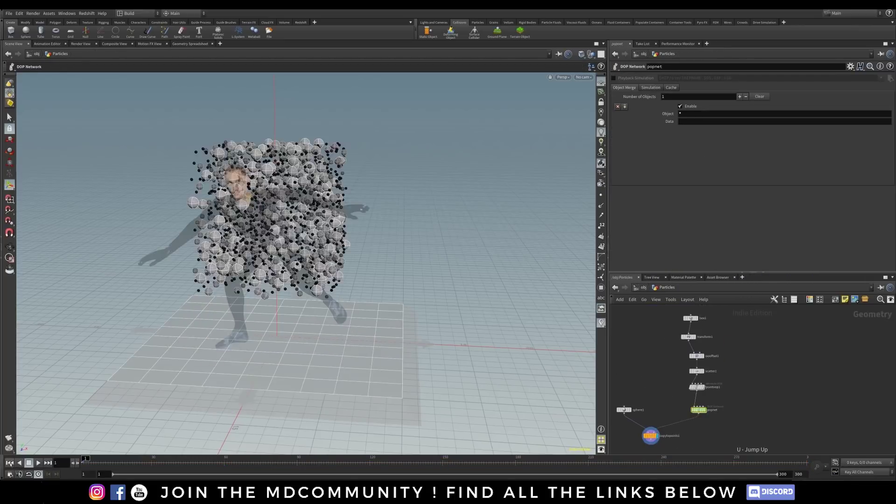
left_click(38, 463)
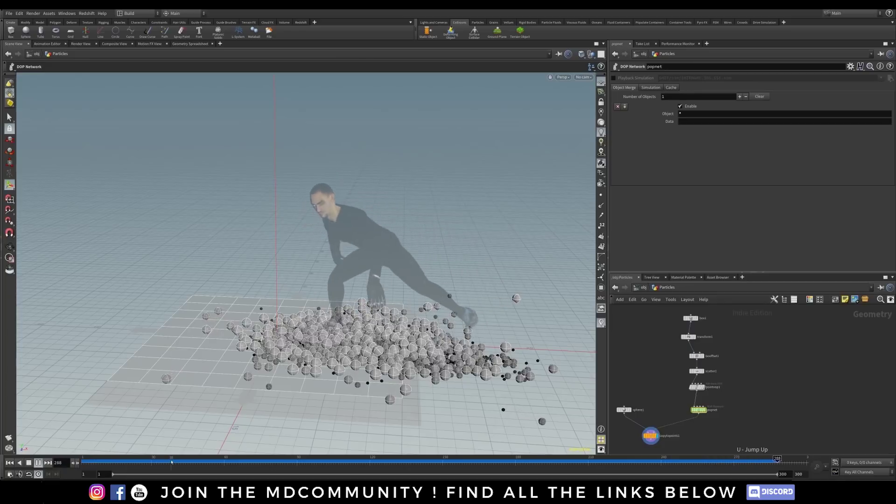
left_click(204, 462)
mouse_move(204, 464)
left_mouse_down()
mouse_move(449, 465)
mouse_move(169, 465)
mouse_move(115, 449)
mouse_move(276, 450)
mouse_move(75, 451)
mouse_move(327, 446)
mouse_move(150, 434)
mouse_move(344, 423)
mouse_move(1, 429)
left_mouse_up()
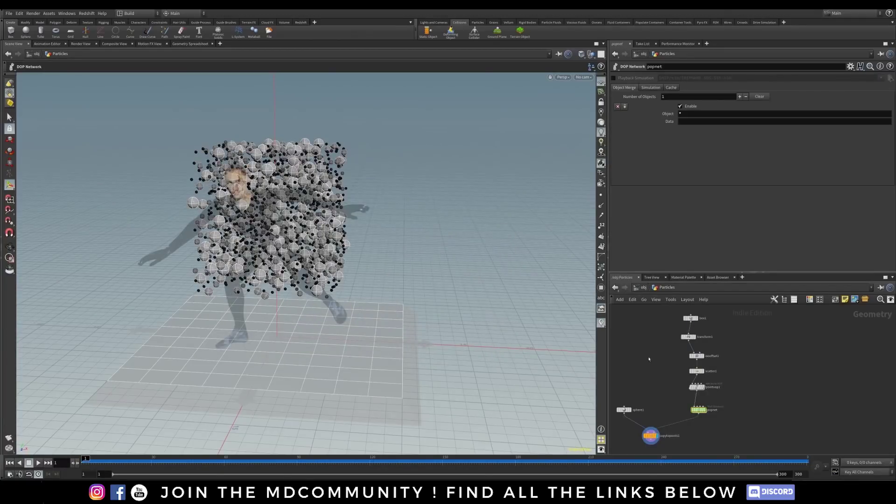
Shift the object merge, transform and node below them aside in the DancingBody network, and scrub the timeline at object level.
key("u")
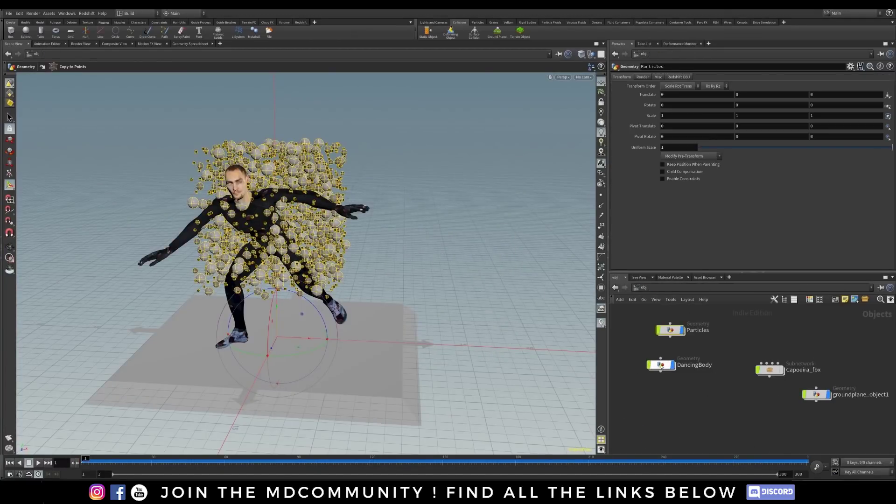
double_click(659, 365)
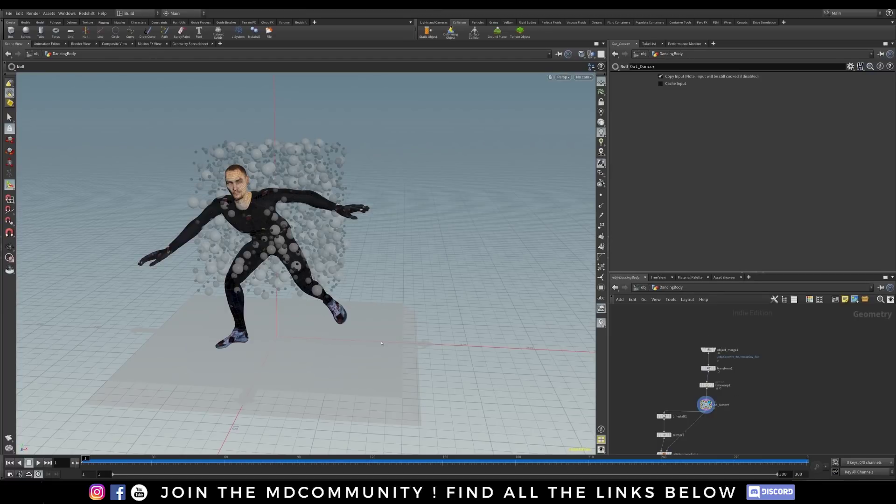
left_click_drag(727, 333, 664, 377)
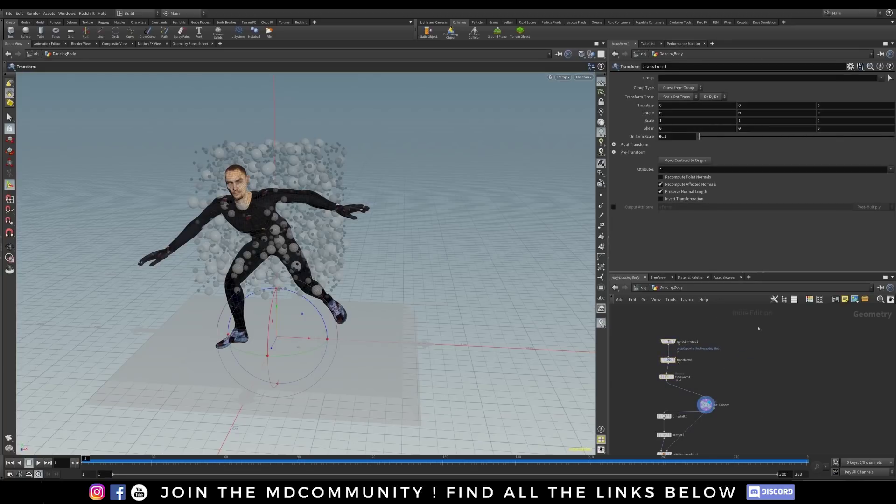
key("u")
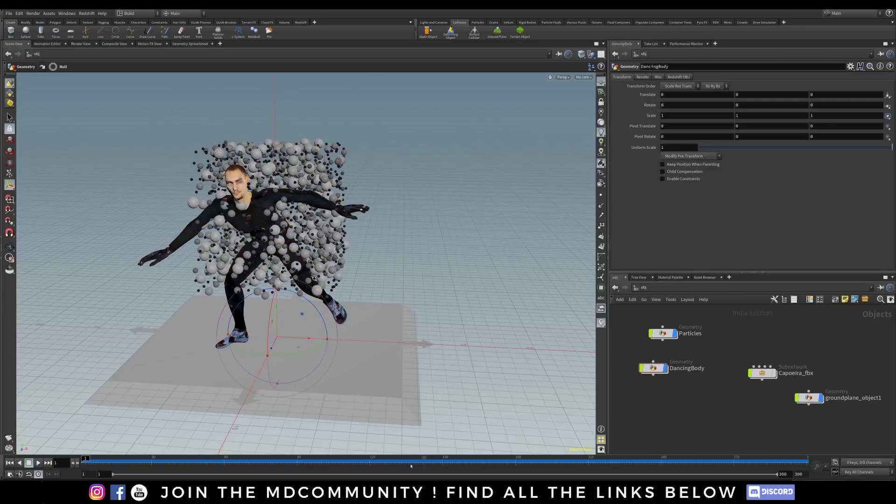
mouse_move(119, 469)
left_mouse_down()
mouse_move(544, 452)
mouse_move(123, 460)
left_mouse_up()
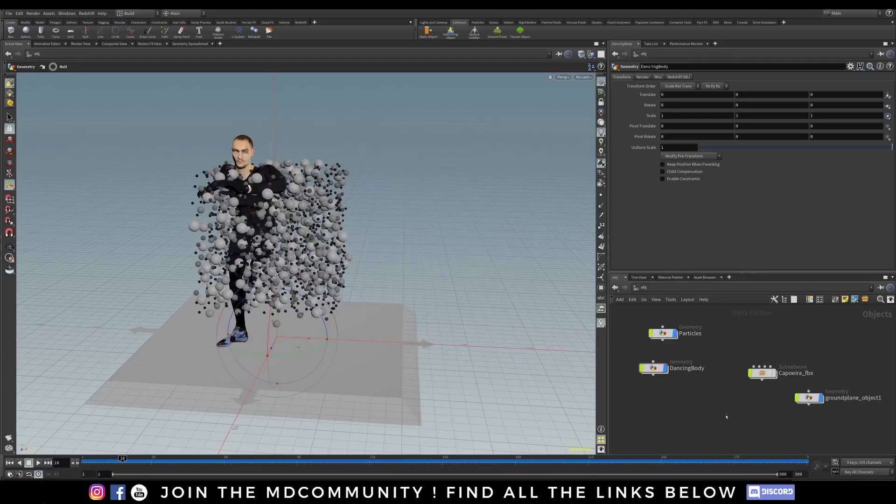
Spread the Capoeira_fbx and groundplane_object1 nodes apart in the object network.
left_click_drag(763, 374, 761, 363)
left_click_drag(809, 401, 824, 403)
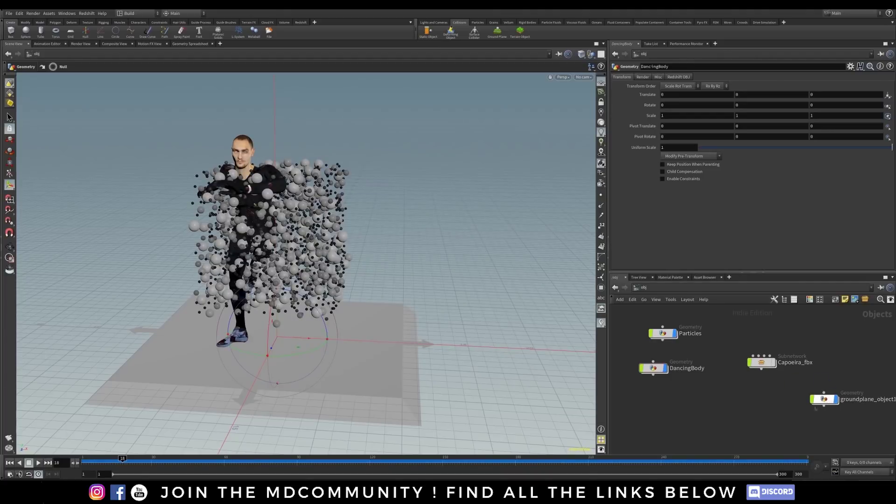
left_click(759, 362)
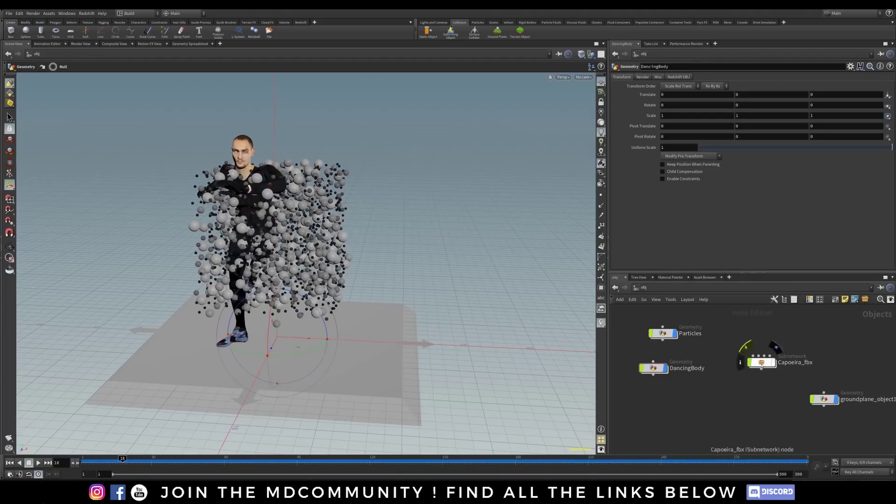
Import the FBX file "Wave Hip Hop Dance.fbx" into the scene with the default import options.
left_click(8, 13)
mouse_move(43, 81)
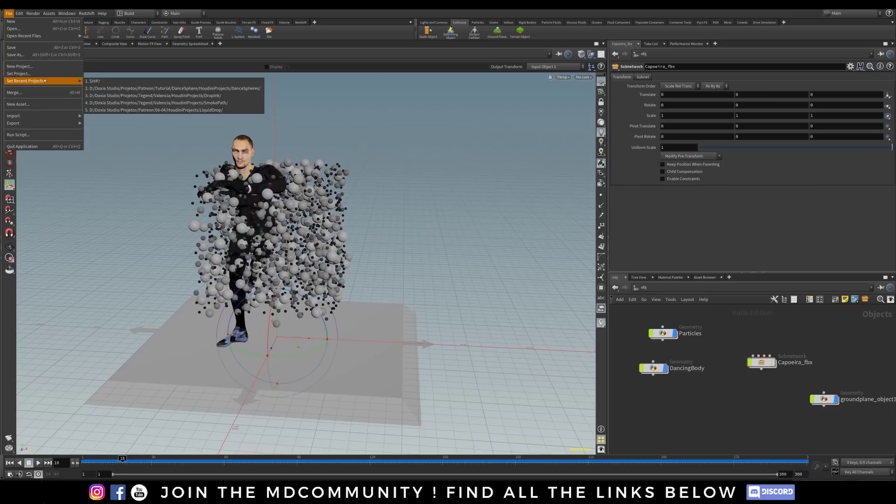
mouse_move(65, 116)
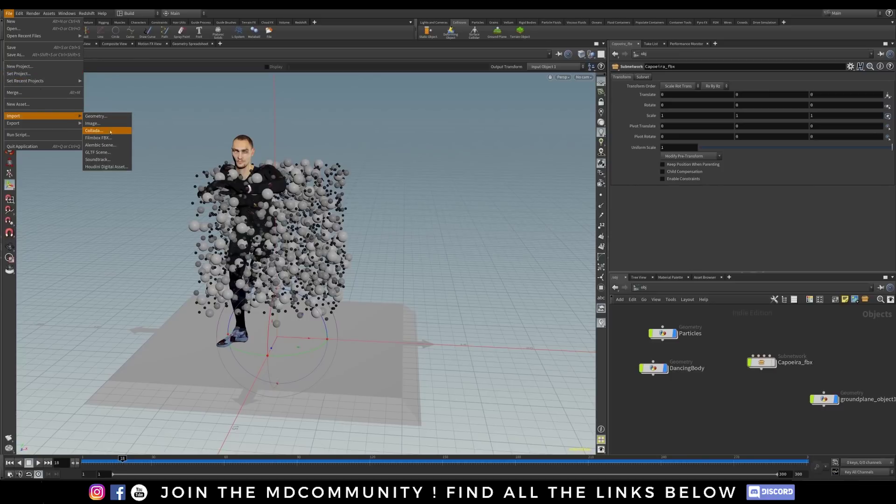
left_click(99, 137)
left_click(179, 22)
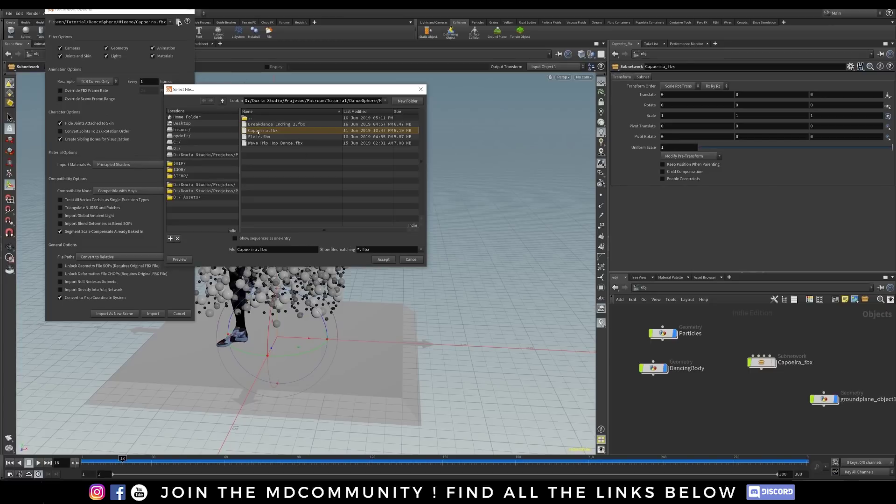
left_click(261, 143)
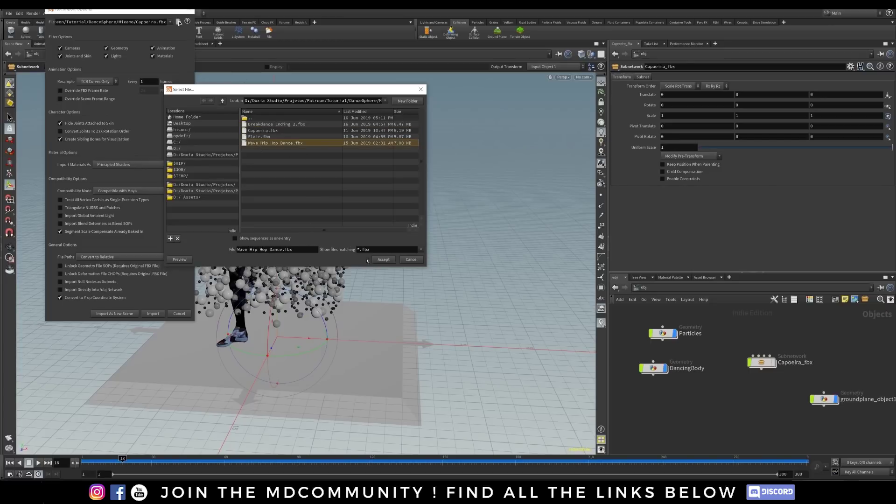
left_click(389, 262)
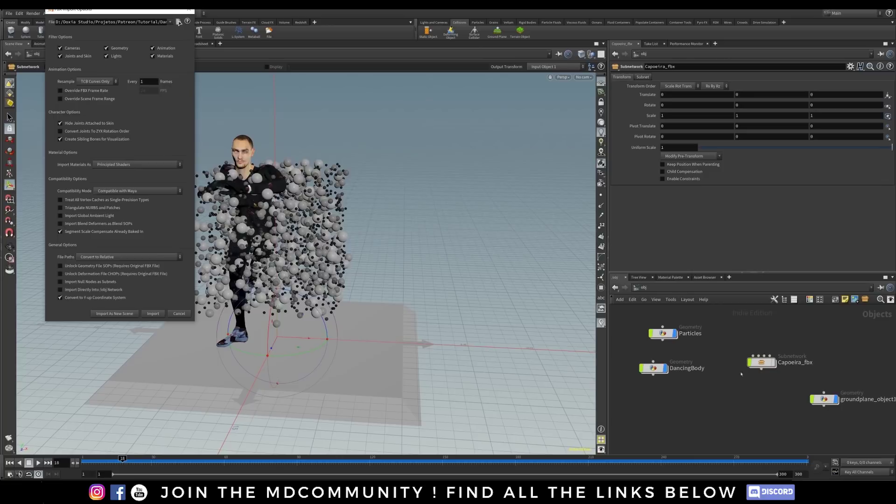
left_click(153, 314)
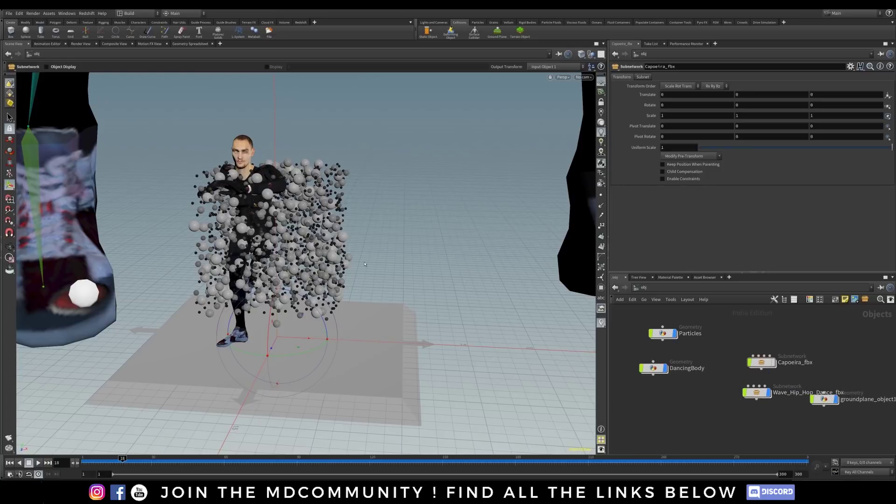
Examine the imported dancer's size against the particle setup, and check the time shift settings inside DancingBody.
scroll(298, 261, "down", 8)
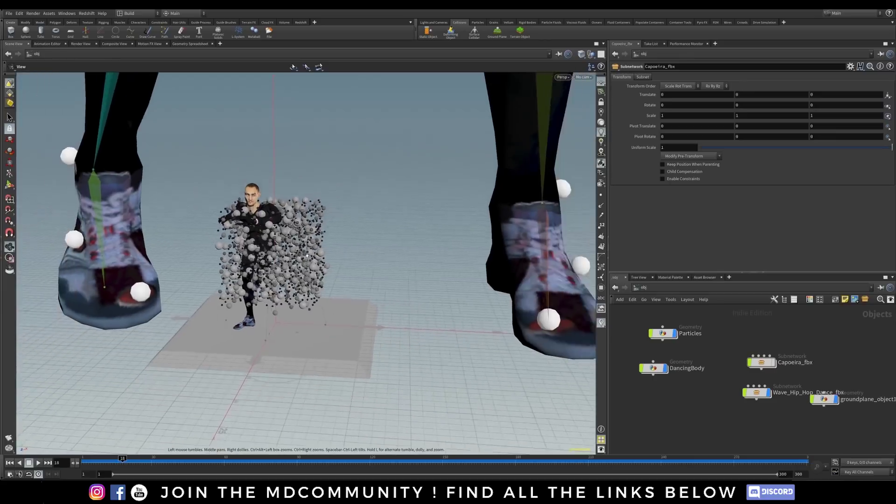
scroll(283, 150, "down", 3)
key("r")
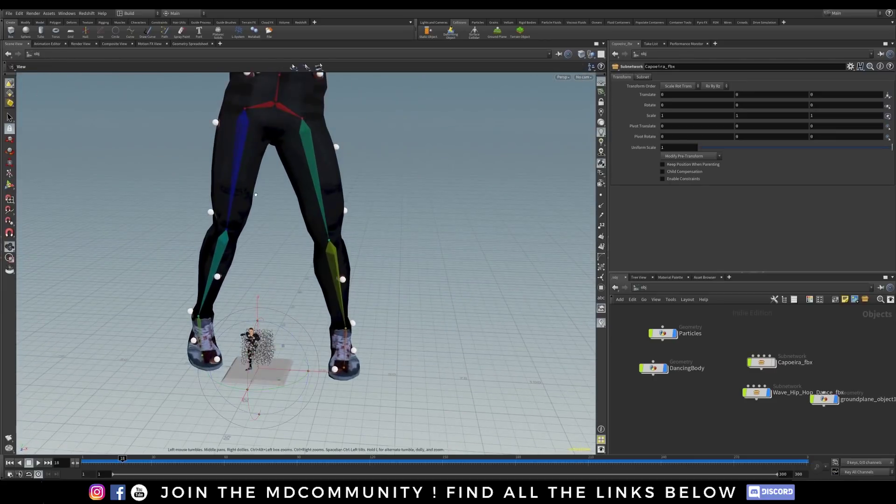
scroll(283, 150, "down", 3)
scroll(268, 213, "down", 3)
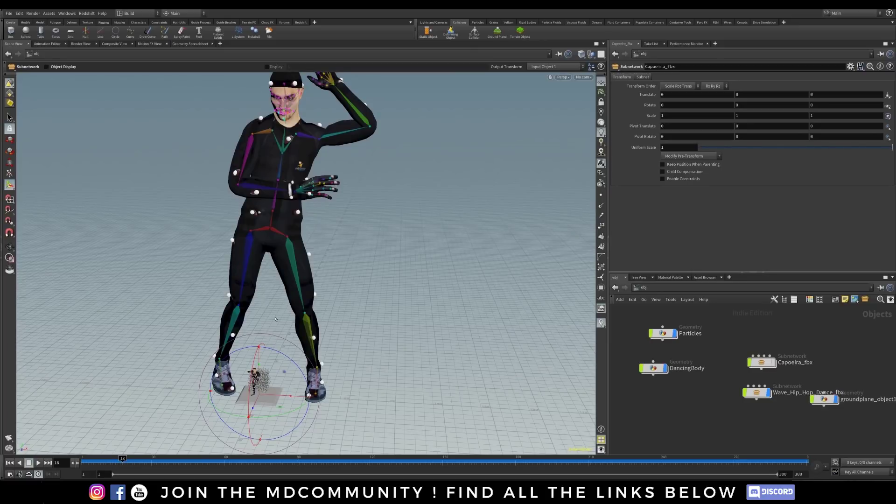
left_click_drag(281, 305, 301, 303)
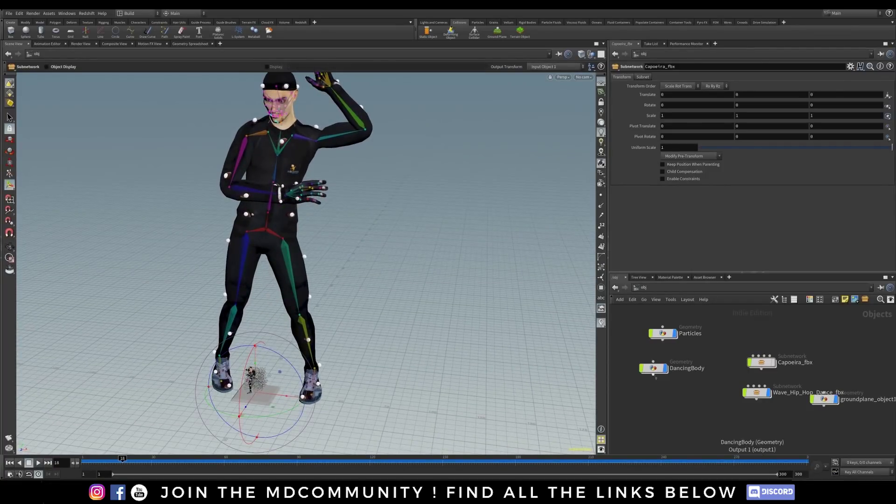
double_click(654, 368)
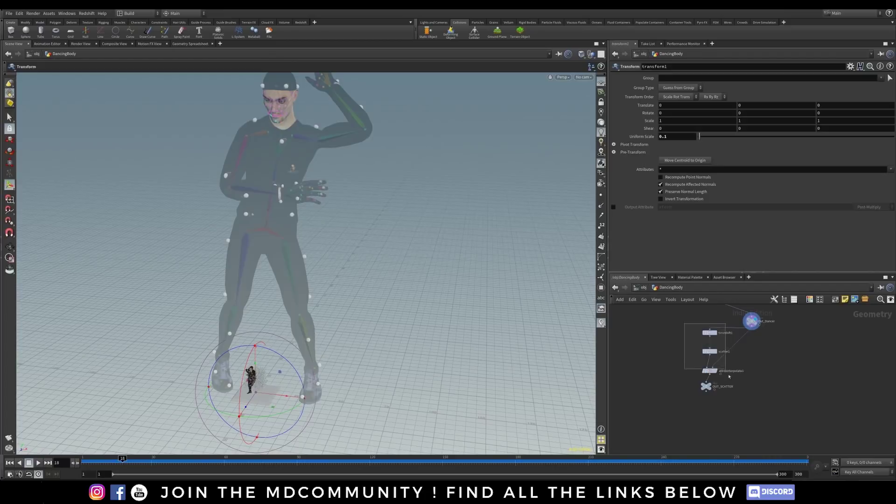
left_click(709, 333)
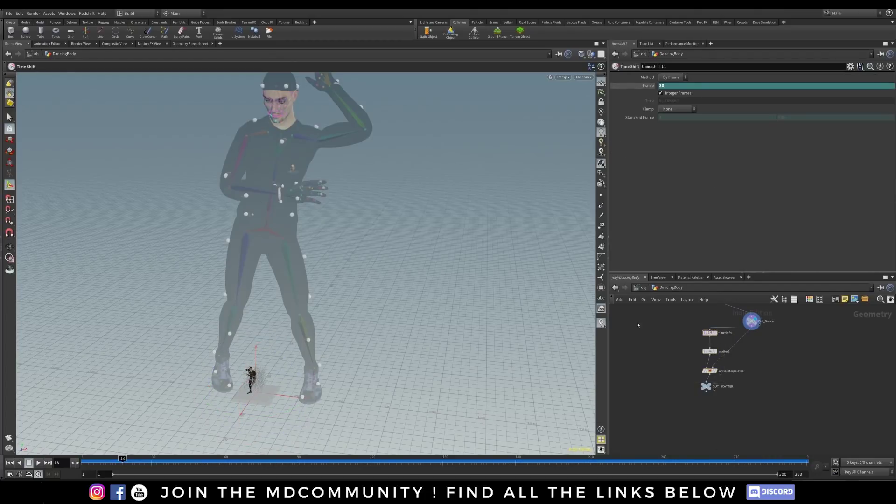
left_click(643, 288)
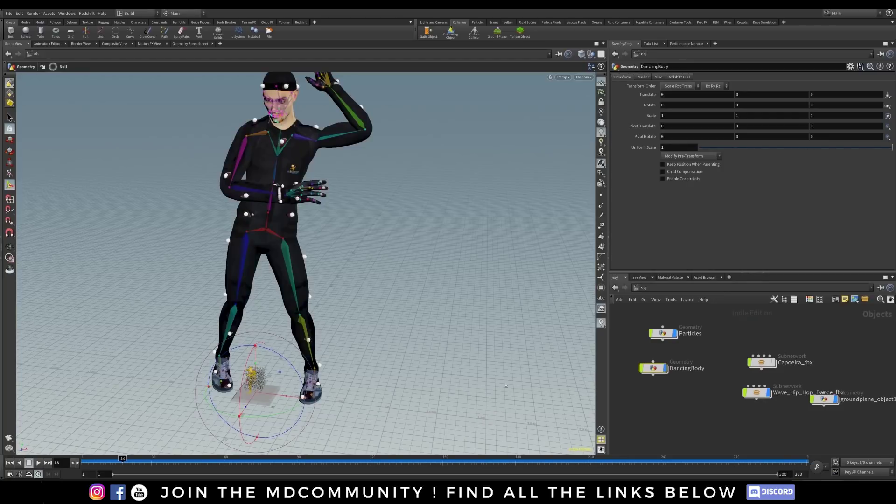
Open the MocapGuy_Body geometry network inside the Wave_Hip_Hop_Dance_fbx subnetwork.
double_click(747, 394)
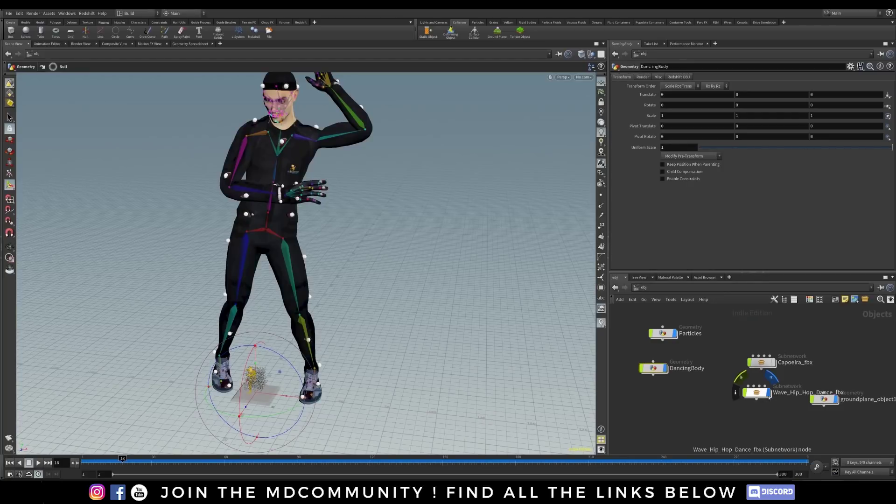
middle_click_drag(812, 399, 620, 404)
scroll(665, 371, "up", 8)
middle_click_drag(882, 373, 734, 411)
scroll(703, 382, "up", 4)
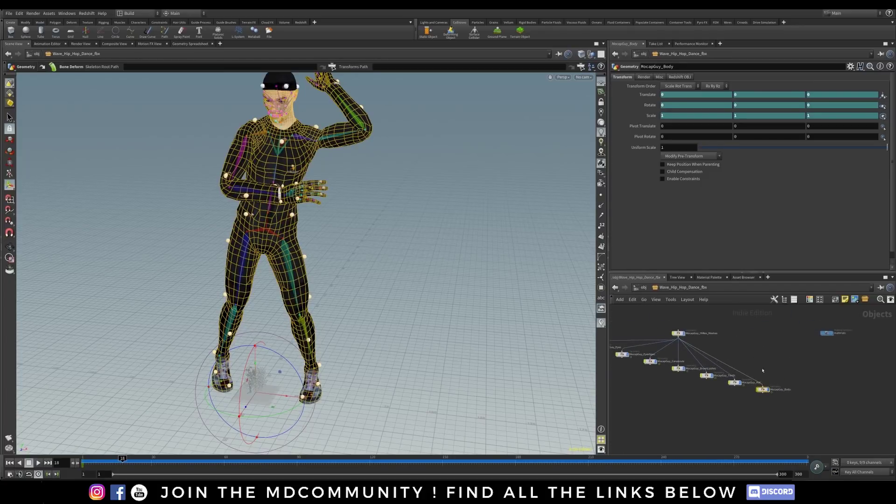
mouse_move(763, 391)
double_click(762, 390)
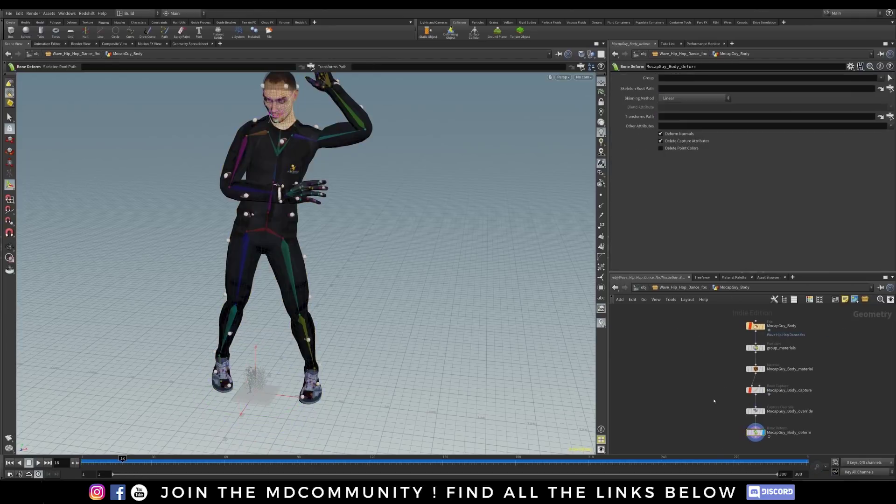
Insert a Blast node between MocapGuy_Body_capture and MocapGuy_Body_override, and set its group to Reflectors_group.
key("Tab")
type("blas")
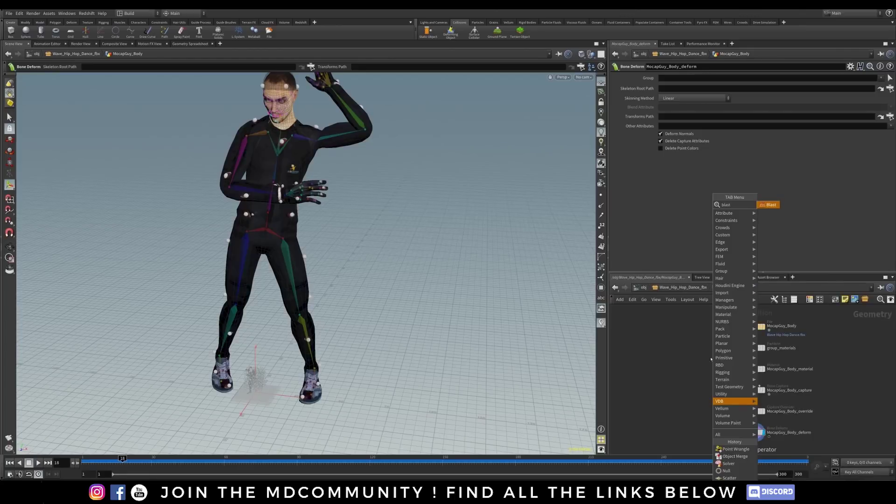
key("Return")
left_click(702, 411)
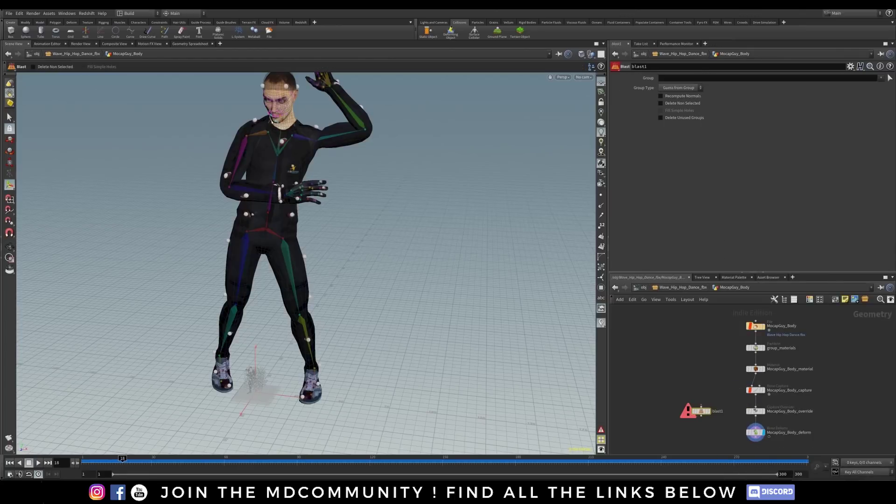
mouse_move(756, 396)
left_mouse_down()
mouse_move(701, 406)
mouse_move(753, 410)
left_mouse_up()
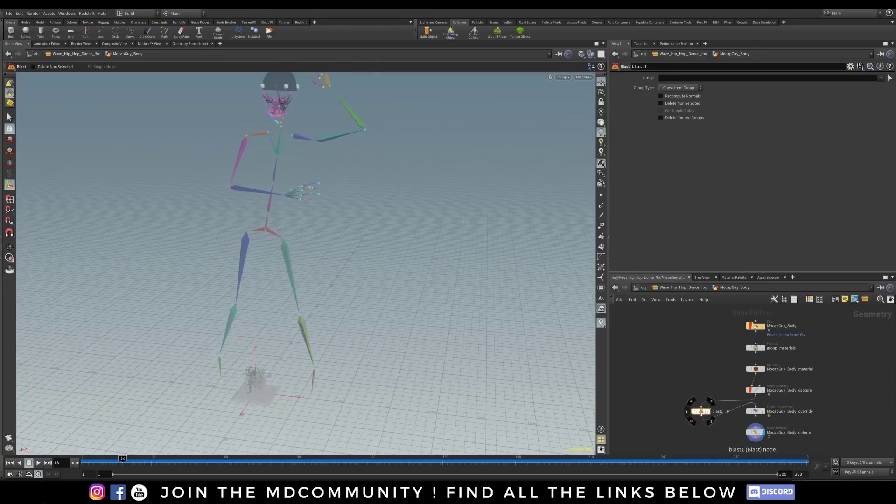
left_click(881, 78)
left_click(863, 89)
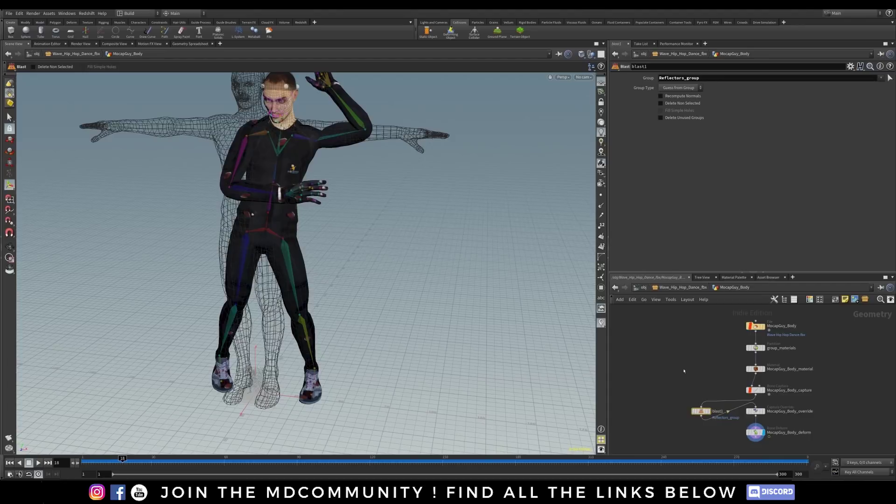
Duplicate the object merge, transform and retime chain beside the original in the DancingBody network.
key("u")
key("u")
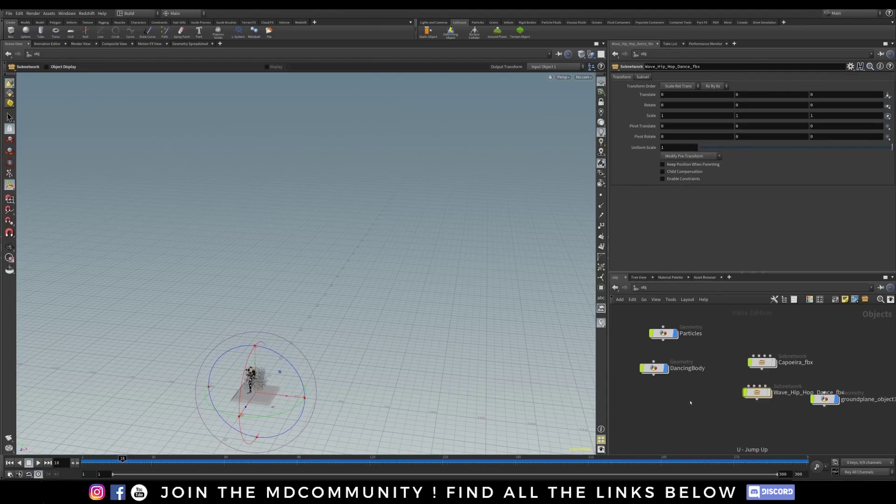
double_click(656, 369)
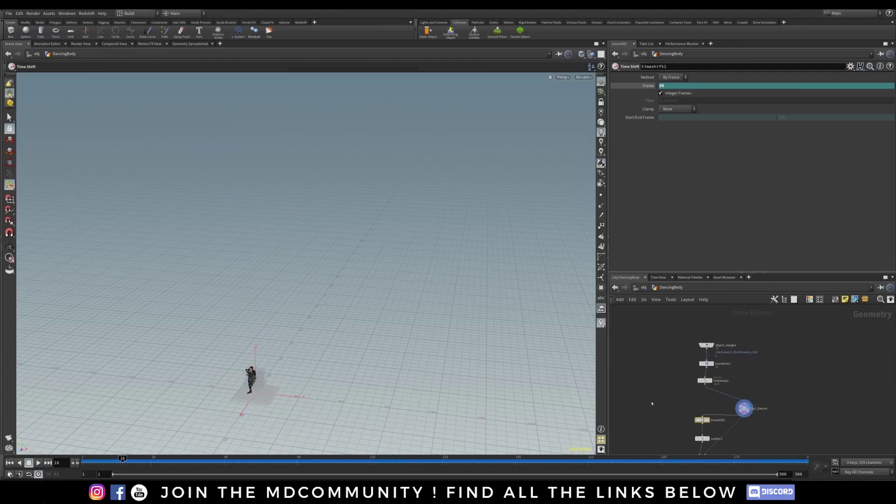
left_click_drag(728, 326, 717, 385)
scroll(733, 393, "up", 1)
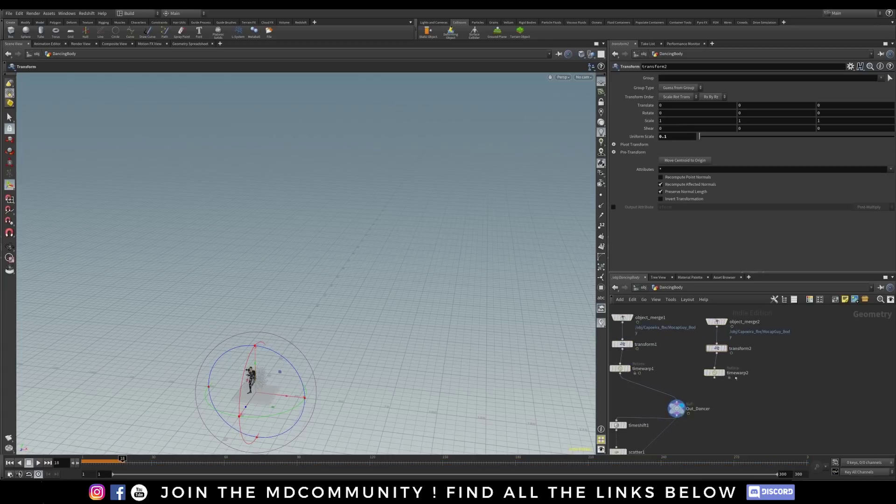
Point object_merge2 at /obj/Wave_Hip_Hop_Dance_fbx/MocapGuy_Body and display the transform2 node below it.
left_click(718, 321)
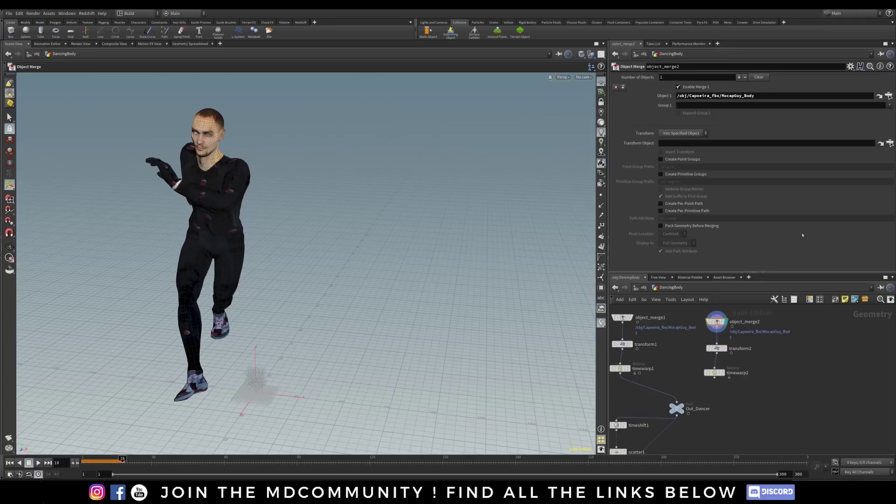
left_click(889, 95)
scroll(336, 224, "up", 20)
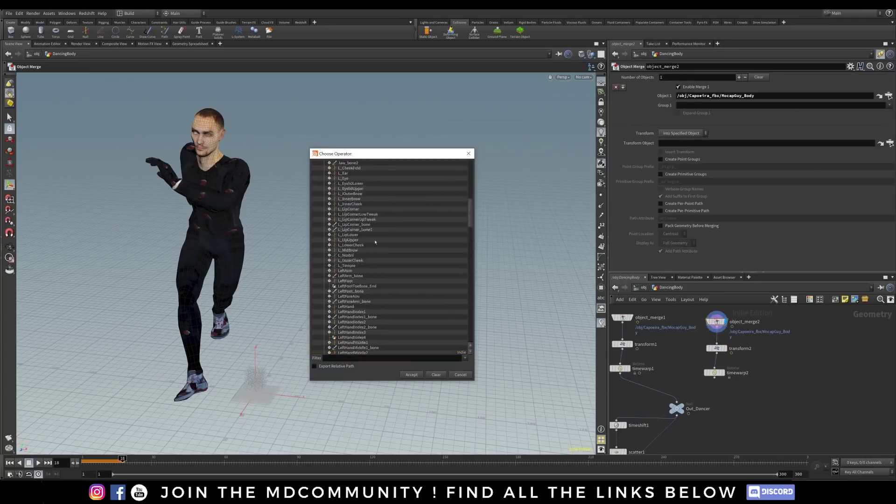
left_click(324, 173)
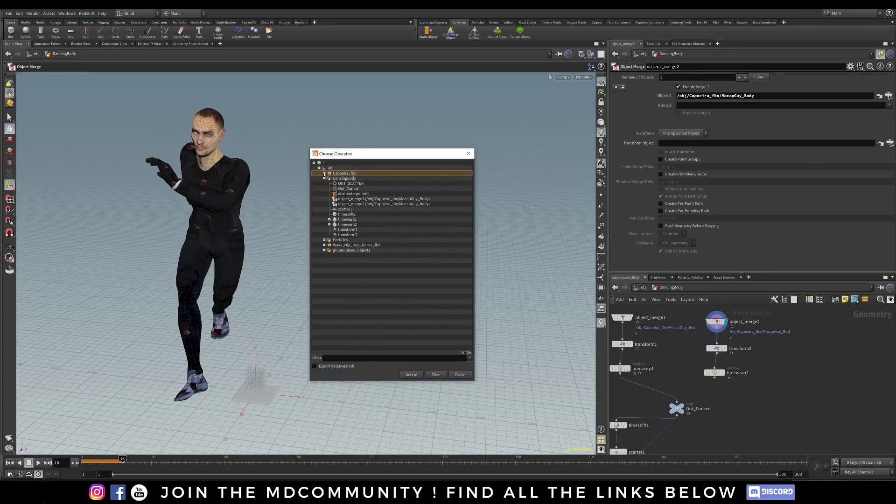
left_click(324, 178)
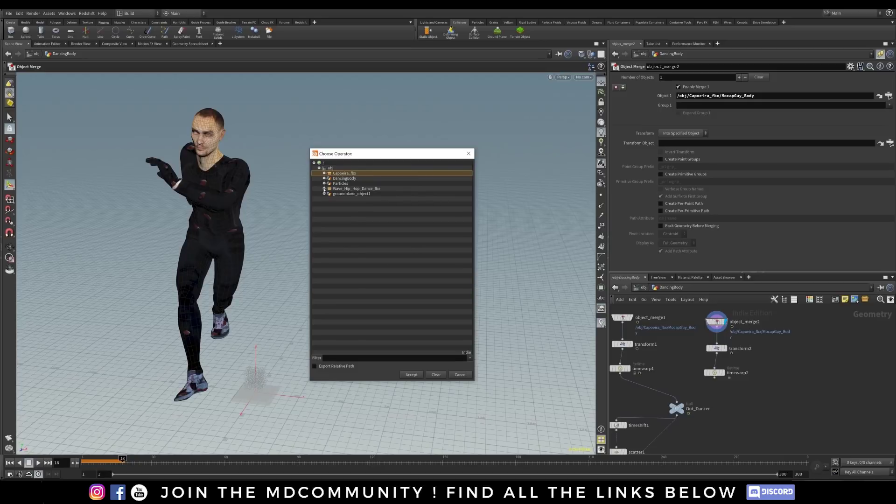
left_click(325, 189)
scroll(347, 235, "down", 10)
scroll(361, 238, "down", 12)
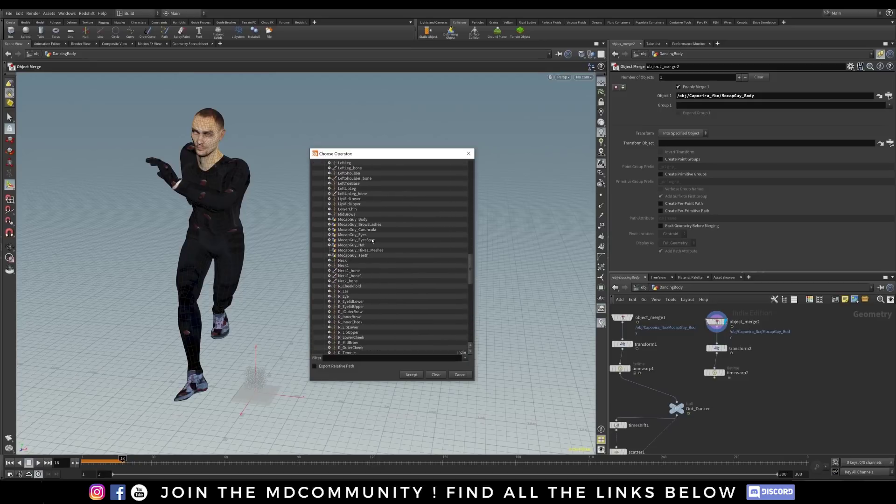
left_click(353, 220)
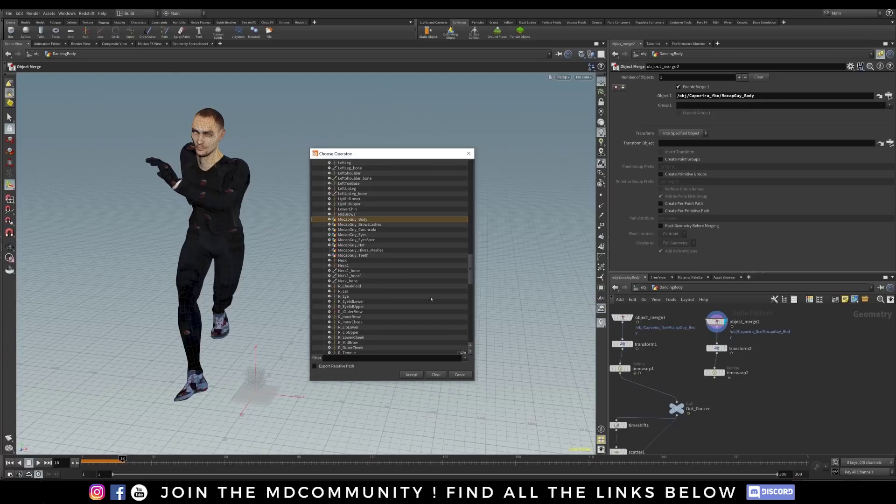
left_click(412, 375)
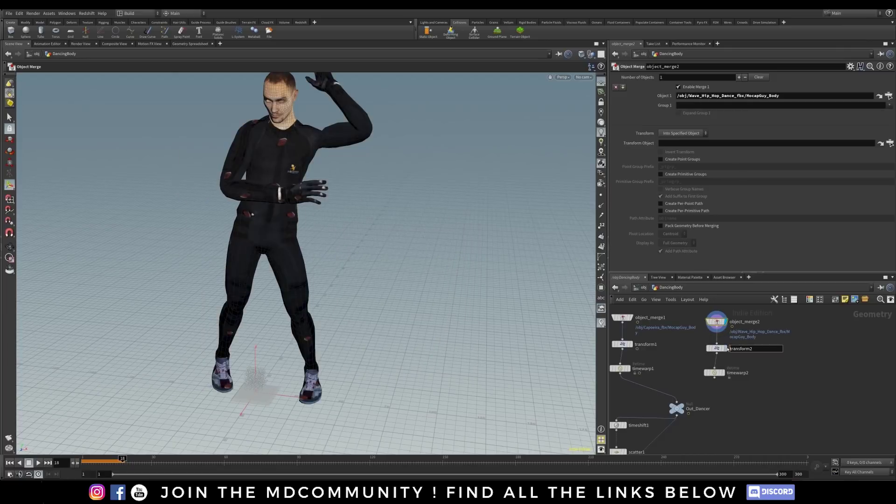
left_click(718, 348)
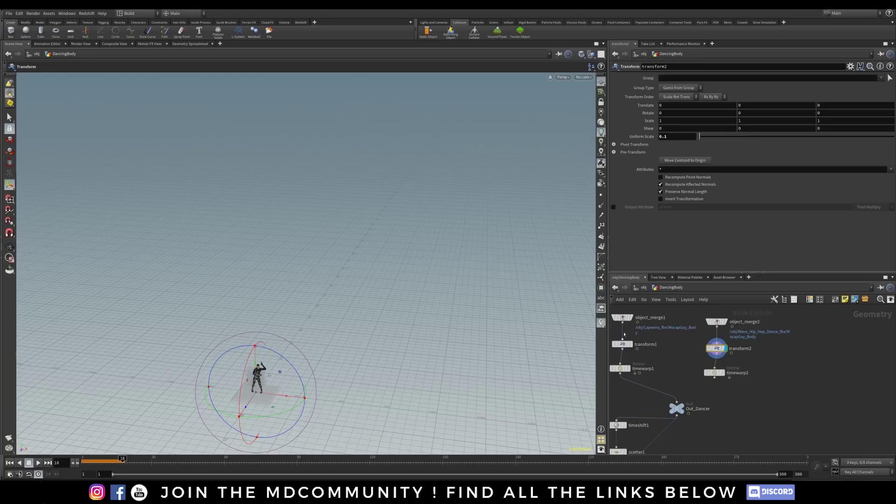
Check timewarp2's frame ranges, and select all nodes inside Wave_Hip_Hop_Dance_fbx to examine their animation keys.
middle_click_drag(650, 352, 676, 326)
scroll(677, 311, "up", 2)
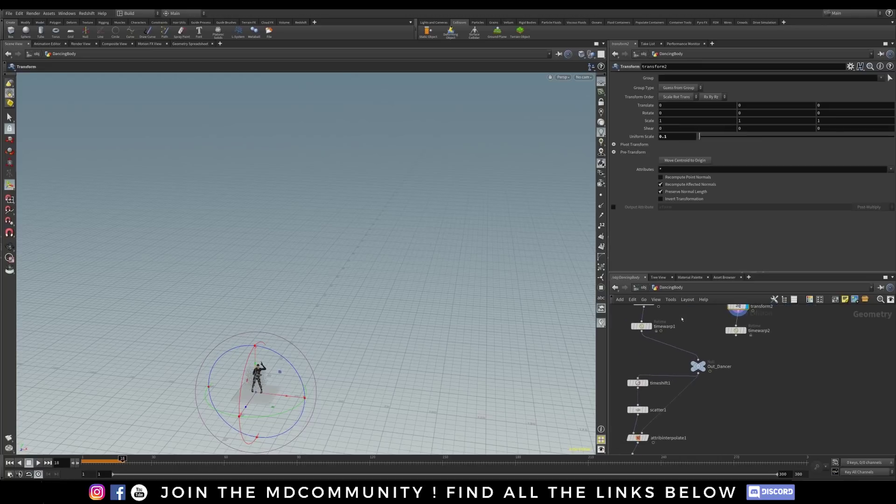
left_click(739, 329)
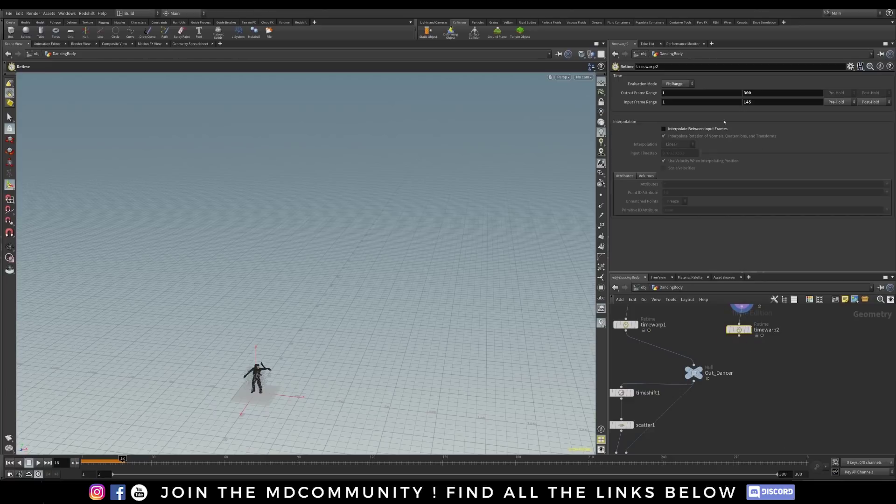
key("u")
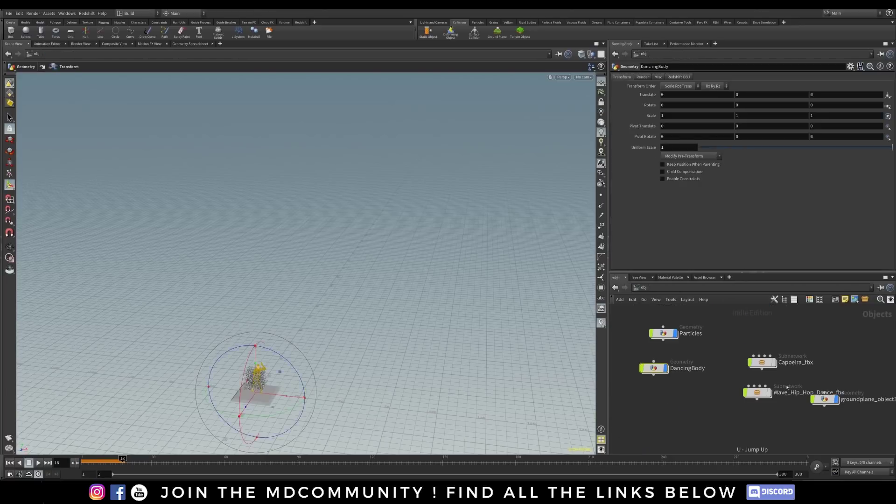
left_click(757, 392)
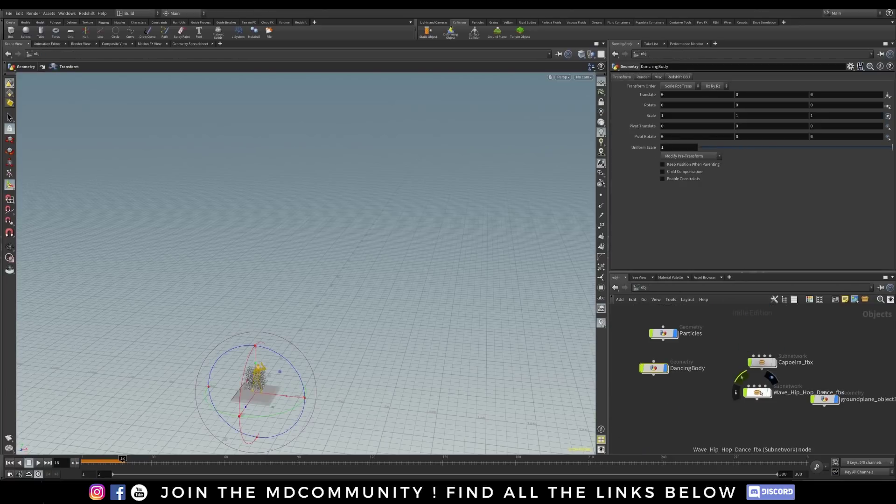
double_click(759, 392)
left_click(761, 391)
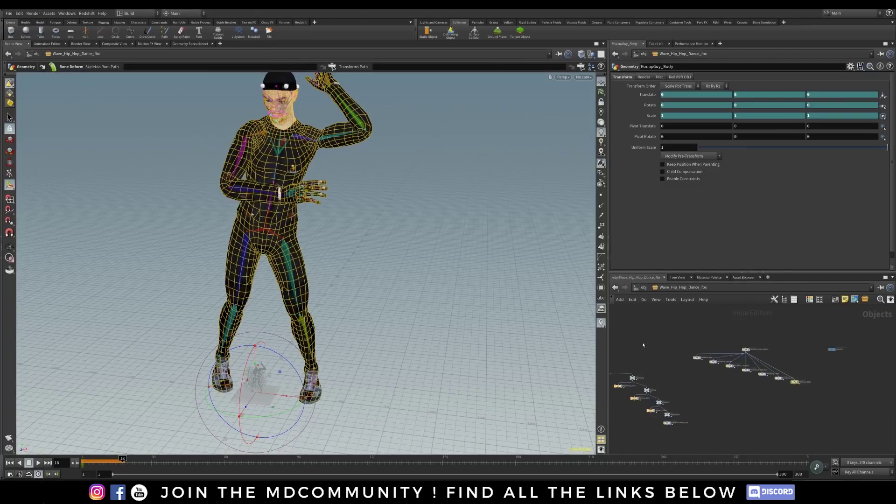
left_click(727, 340)
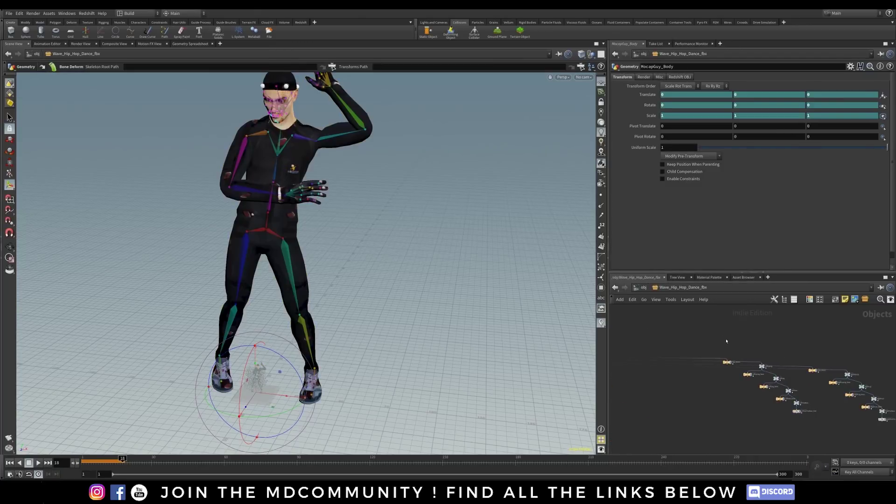
key("ctrl+a")
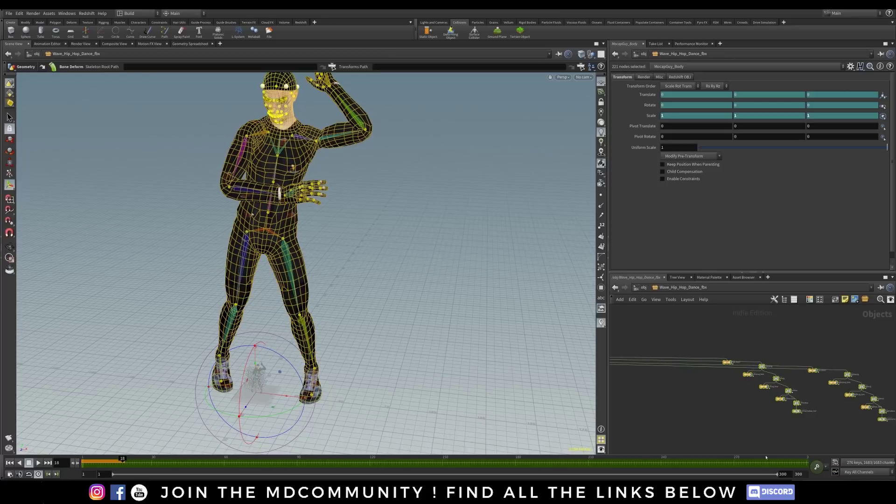
Set the timeline's end frame to 600 and scrub to about frame 484, near the dance's last keys.
left_click_drag(806, 475, 722, 480)
type("60")
key("Return")
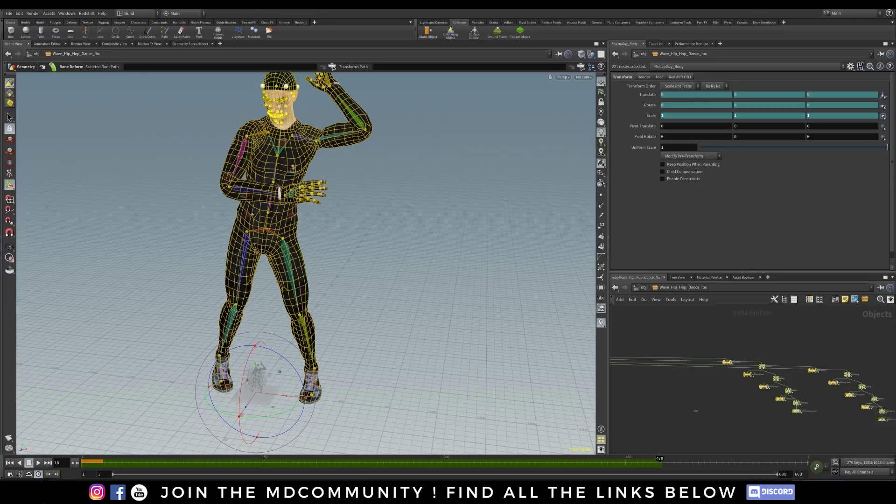
left_click_drag(672, 425, 689, 416)
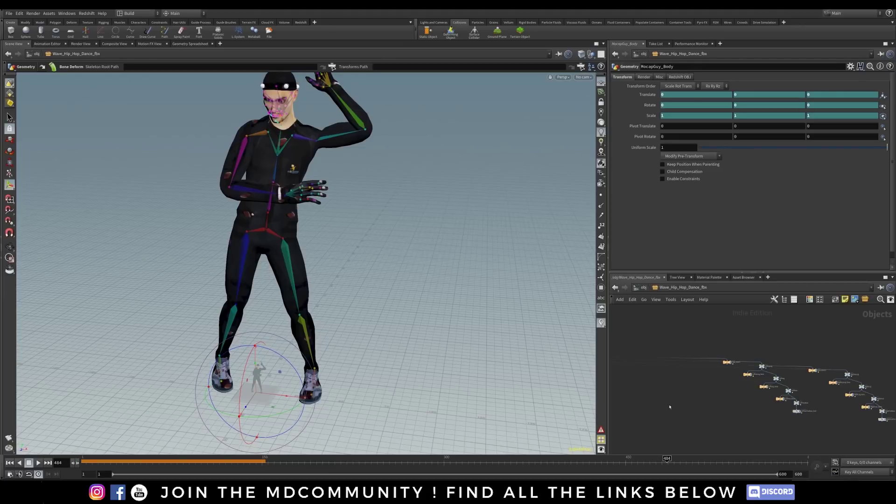
Return to frame 1, and set timewarp2 in DancingBody to an input range ending at 480 and an output range of 300 to 780.
key("u")
left_click(10, 463)
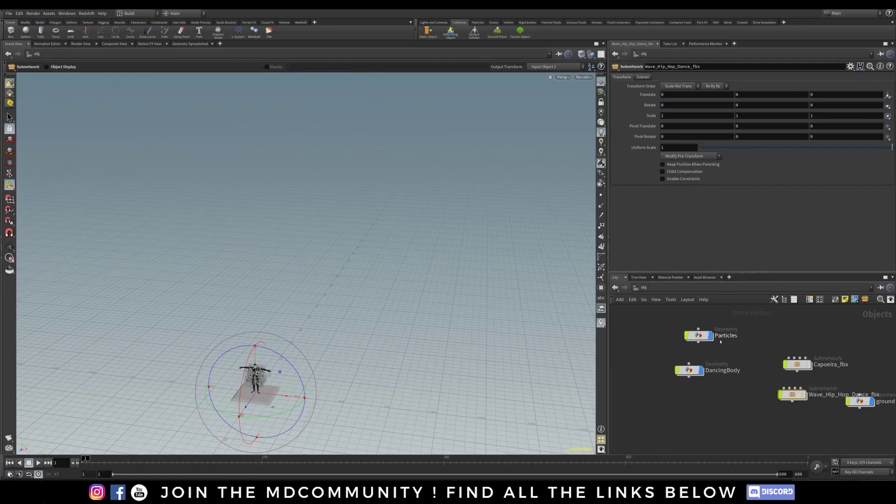
double_click(694, 371)
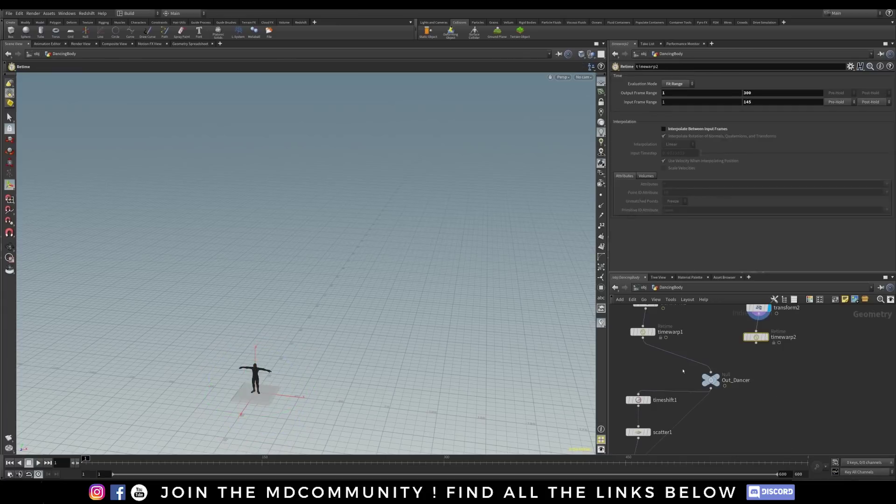
scroll(765, 334, "up", 2)
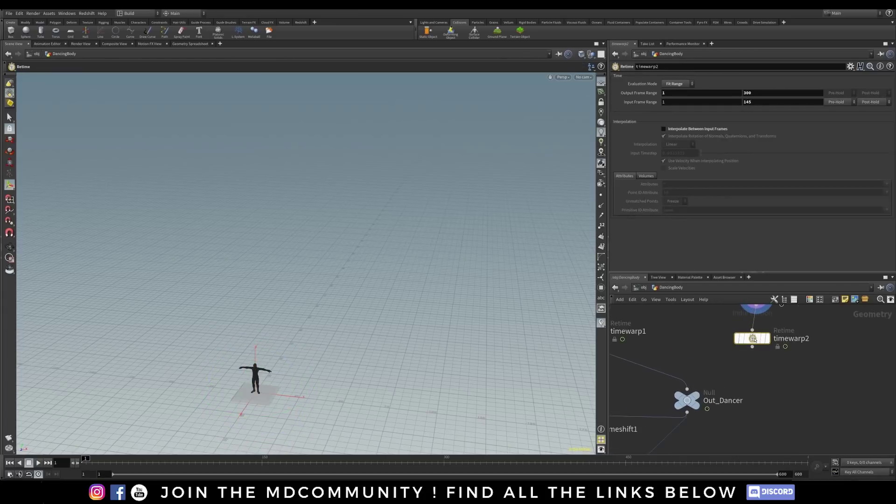
scroll(786, 336, "up", 2)
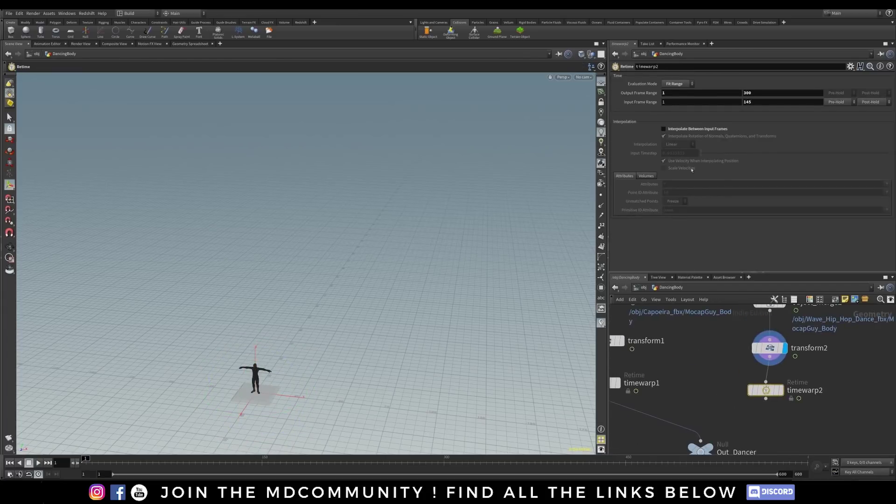
double_click(748, 103)
type("480")
key("Return")
type("300")
key("Tab")
type("780")
key("Return")
Play the timeline to about frame 302, display timewarp2 and examine the retimed dancer up close.
left_click(38, 463)
left_click(781, 390)
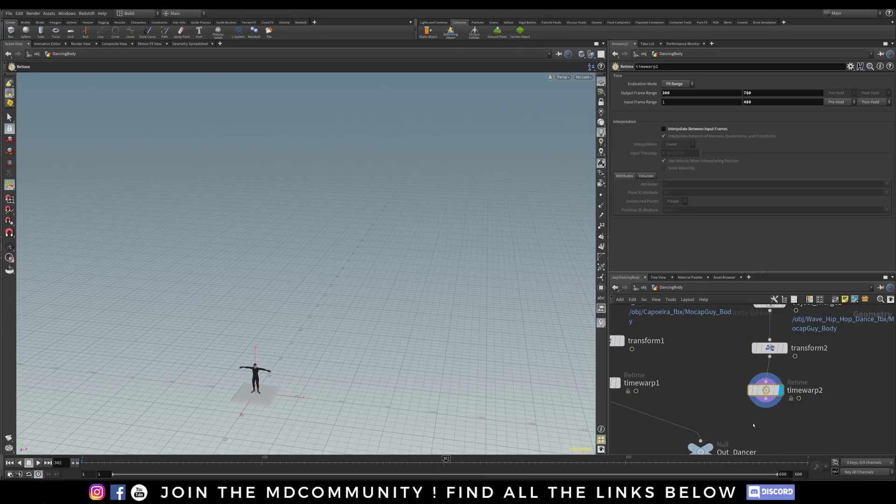
middle_click_drag(770, 420, 787, 368)
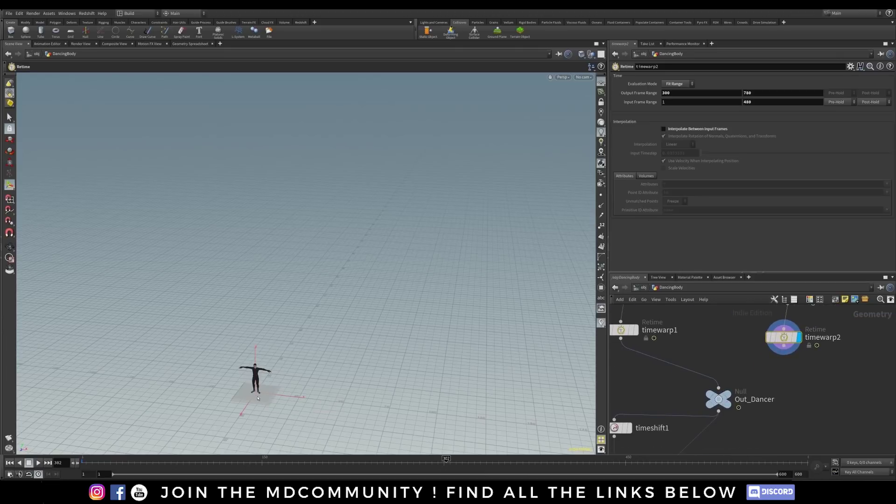
scroll(279, 388, "up", 5)
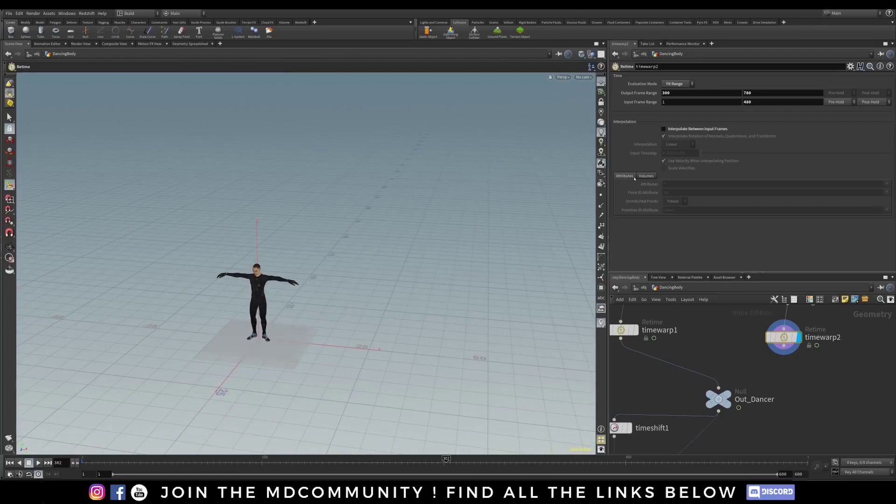
Connect timewarp2 to the Out_Dancer null in place of timewarp1 and display Out_Dancer.
left_click_drag(784, 355, 718, 389)
mouse_move(729, 396)
left_click(737, 379)
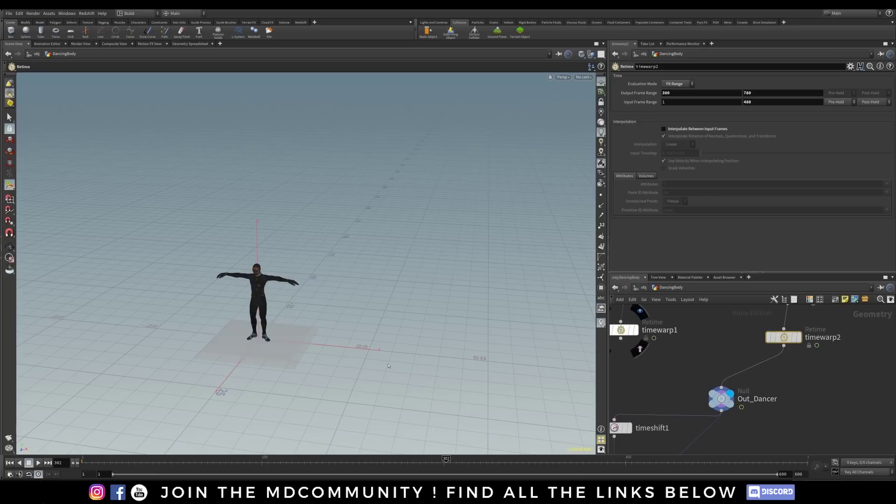
Scrub to frame 424 and add a Switch node to DancingBody between the two retime nodes and Out_Dancer.
middle_click_drag(783, 377, 698, 437)
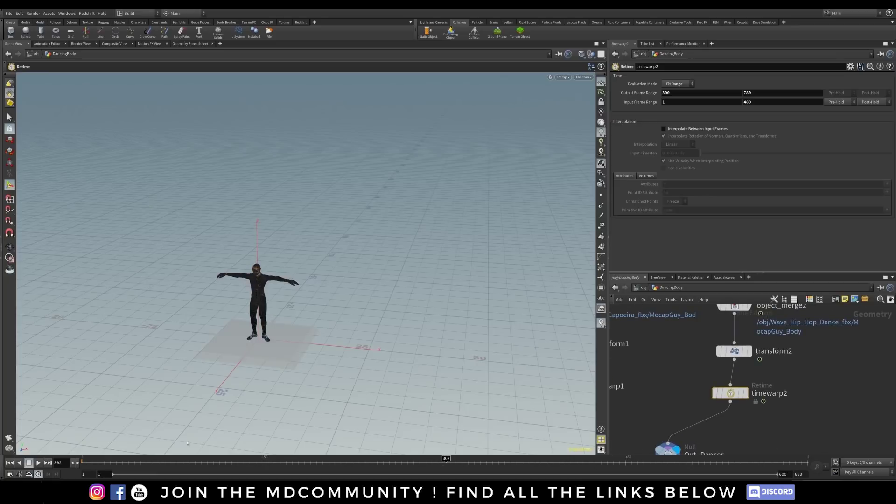
left_click_drag(108, 462, 398, 462)
mouse_move(722, 391)
key("h")
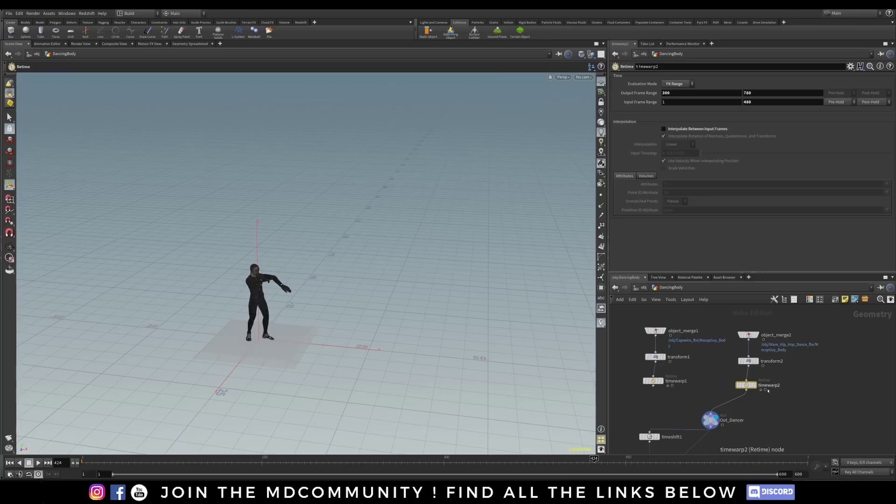
key("Tab")
type("sw")
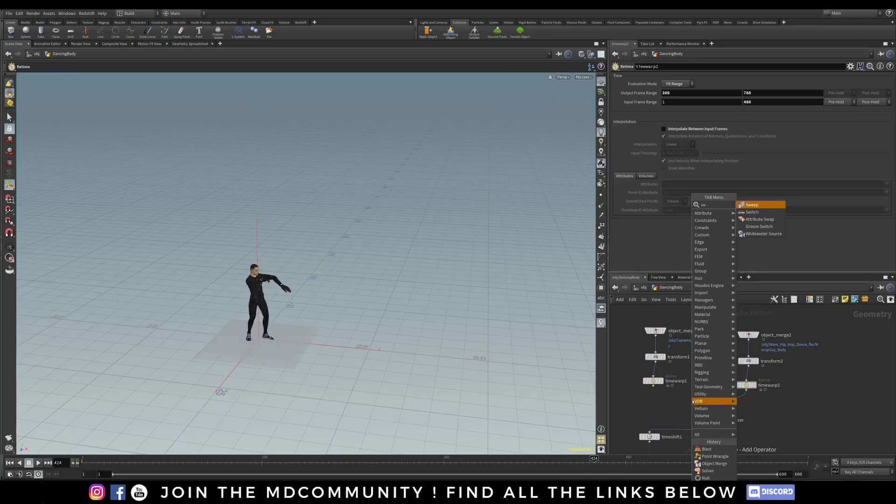
type("it")
left_click(760, 207)
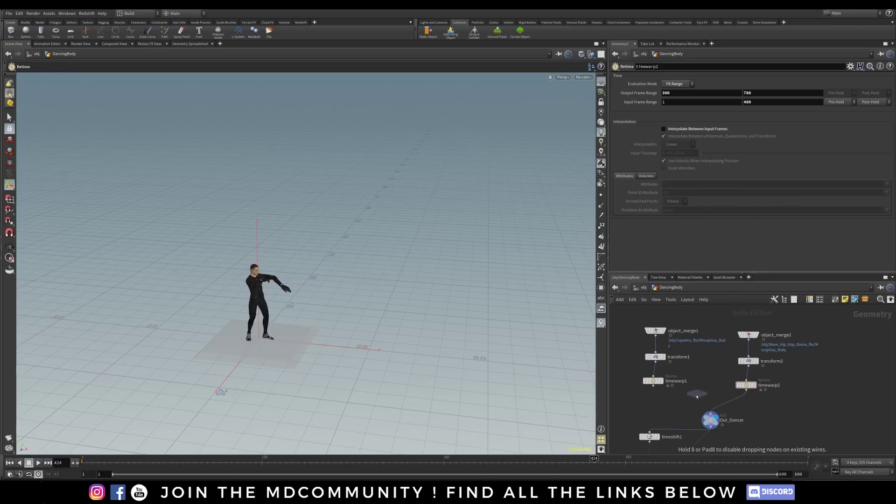
left_click(705, 402)
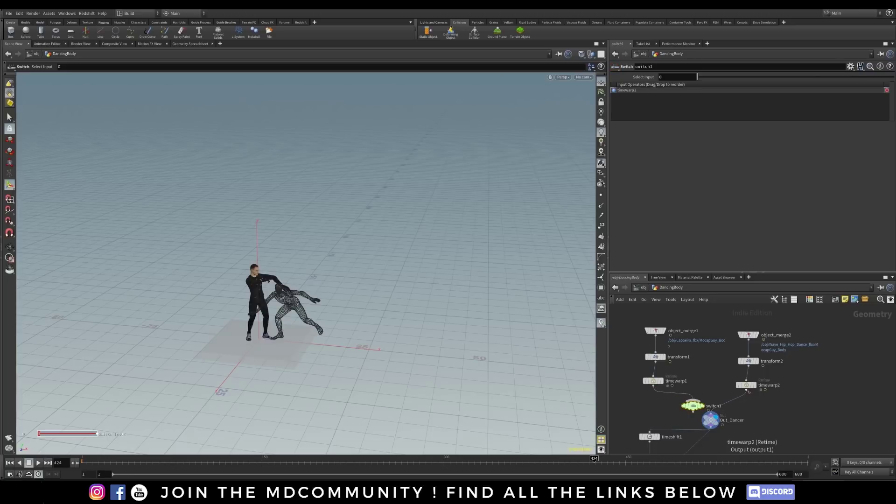
Wire timewarp2 into switch1 as its second input after timewarp1, and feed the switch into Out_Dancer.
left_click(705, 404)
mouse_move(695, 412)
left_mouse_down()
mouse_move(711, 414)
mouse_move(706, 426)
left_mouse_up()
left_click(716, 415)
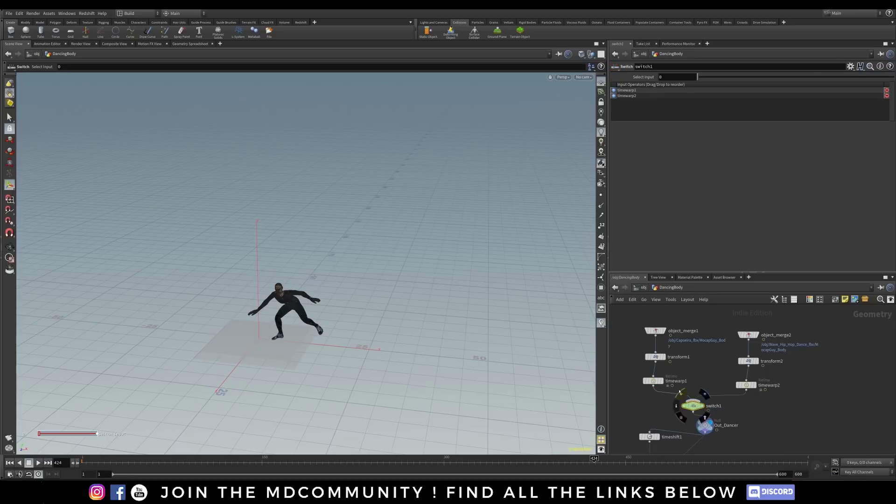
Preview the capoeira dance through switch1 up to about frame 214, and try Select Input 1 to preview timewarp2.
left_click_drag(127, 459, 157, 459)
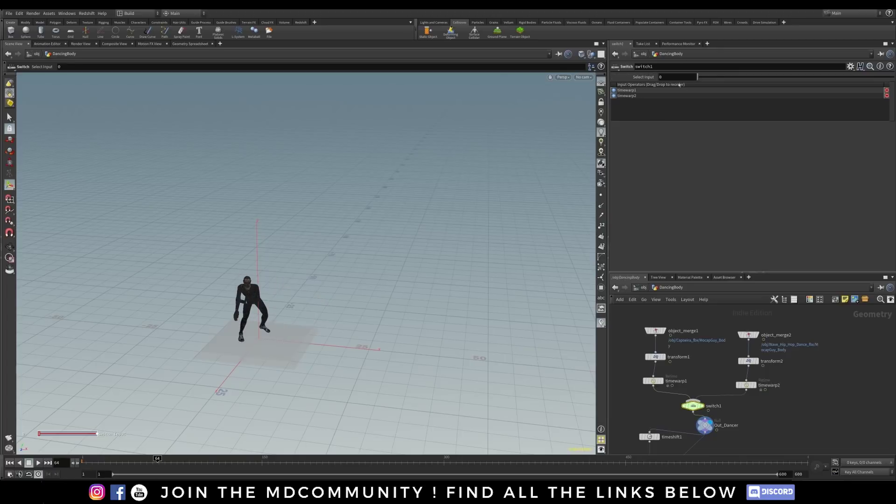
left_click(655, 357)
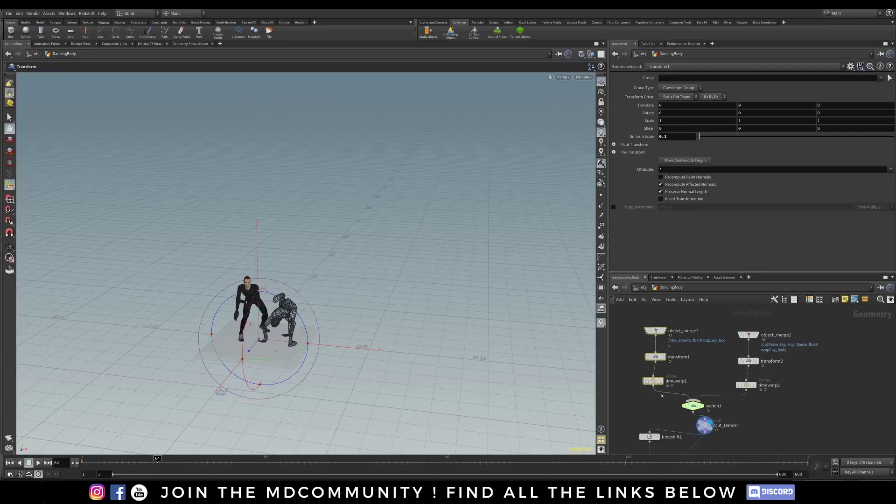
left_click(693, 406)
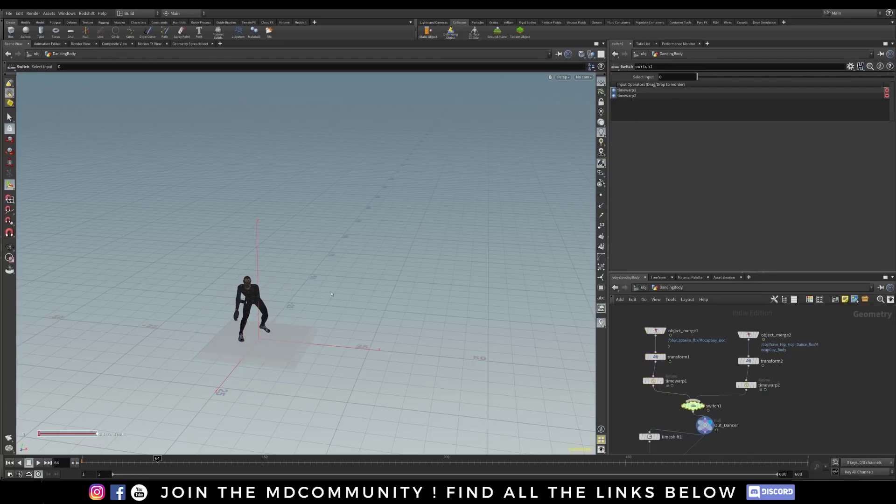
left_click_drag(115, 459, 339, 459)
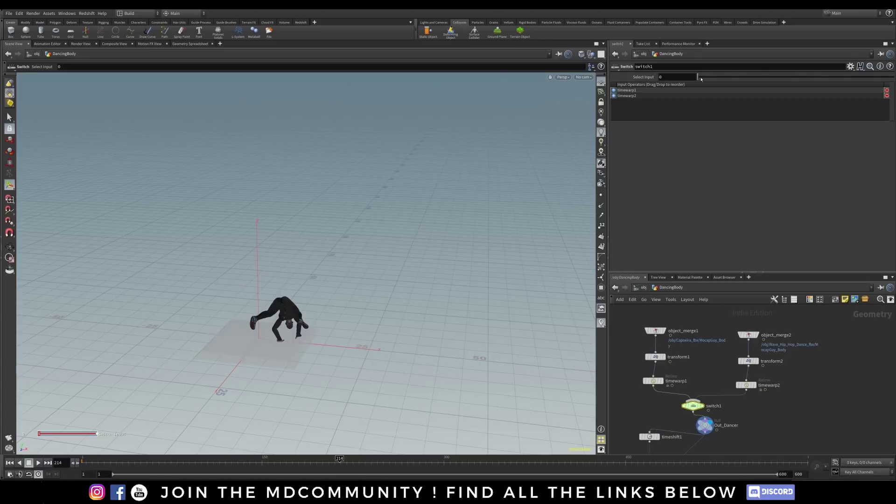
left_click_drag(701, 78, 711, 79)
left_click(633, 96)
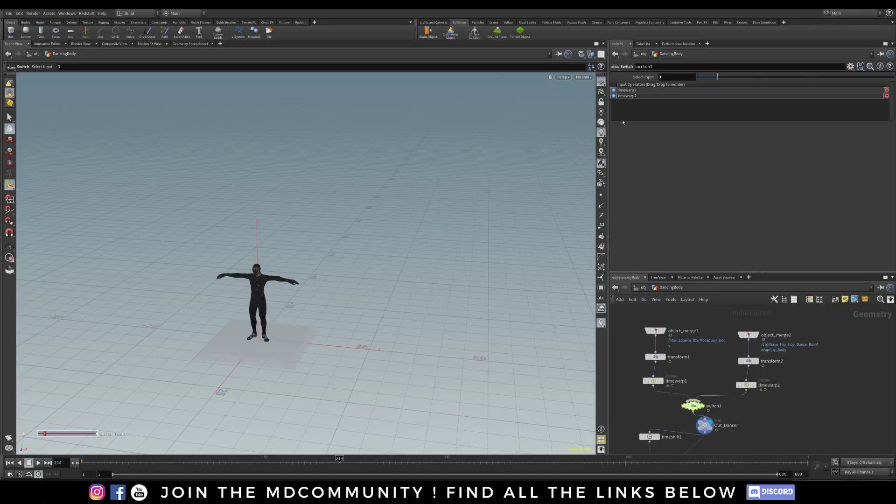
Keyframe switch1's Select Input at 0 on frame 295 and at 1 on frame 296.
left_click_drag(271, 462, 356, 462)
mouse_move(719, 80)
left_mouse_down()
mouse_move(744, 82)
mouse_move(706, 82)
left_mouse_up()
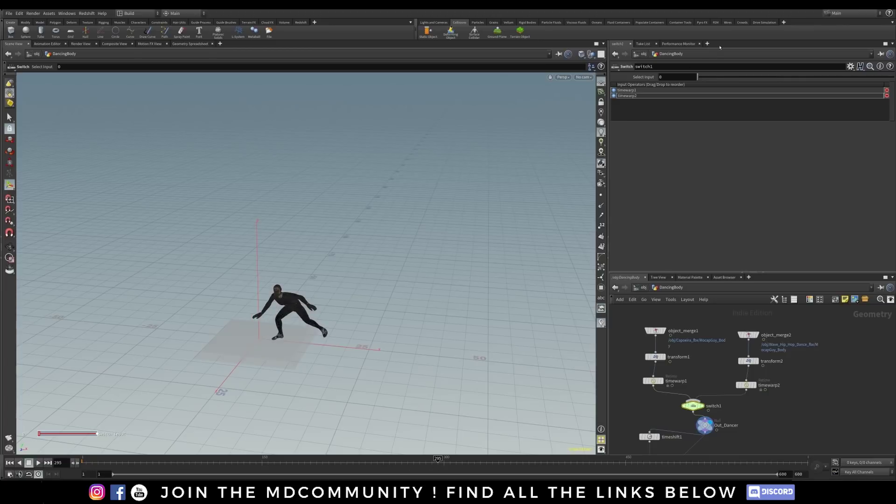
left_click(647, 78, "alt")
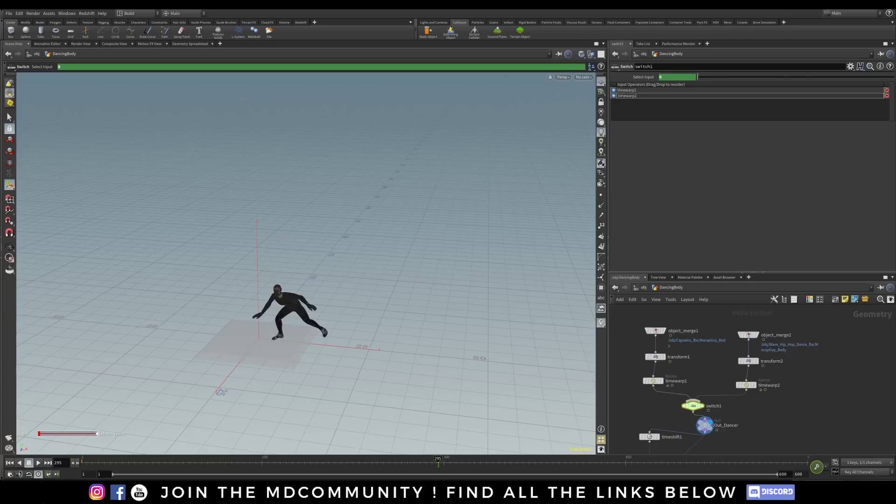
left_click(78, 463)
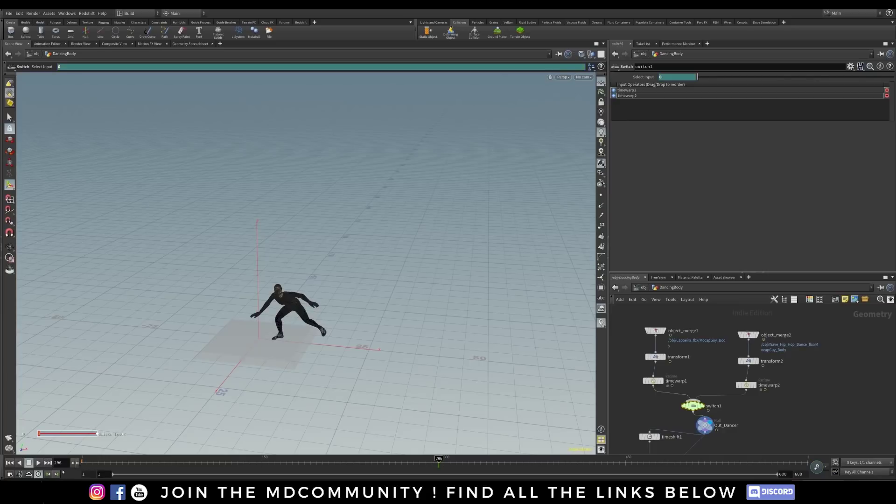
double_click(663, 77)
type("1")
key("Return")
left_click(651, 77, "alt")
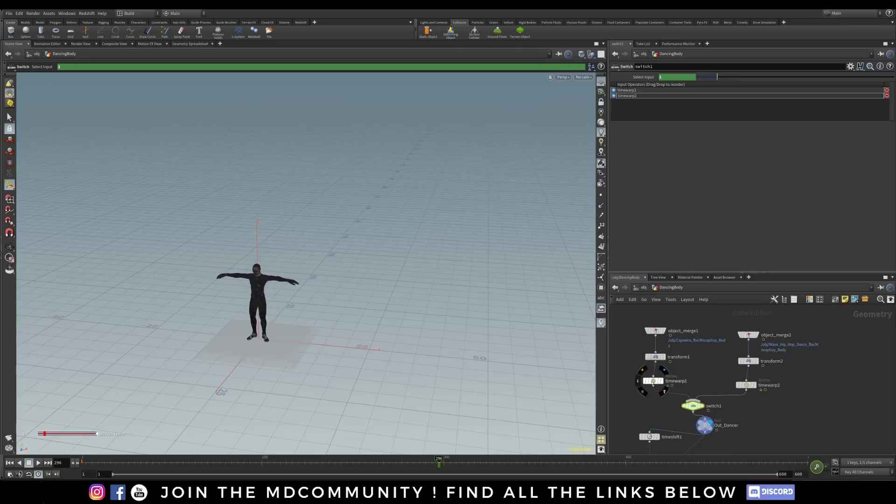
Set the start of timewarp1's output frame range to 60.
left_click(653, 381)
left_click_drag(280, 460, 237, 460)
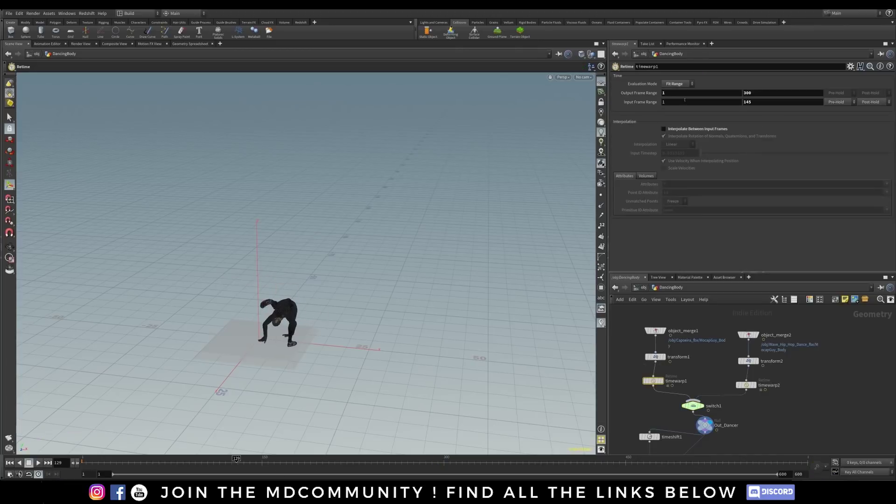
type("60")
key("Return")
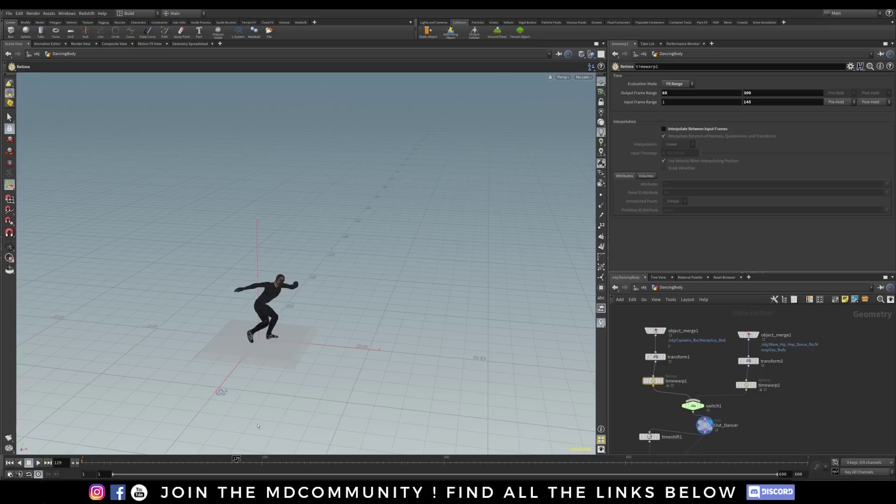
Scrub through the timeline with switch1 selected and examine the transition between the two dances up close.
left_click_drag(235, 464, 558, 464)
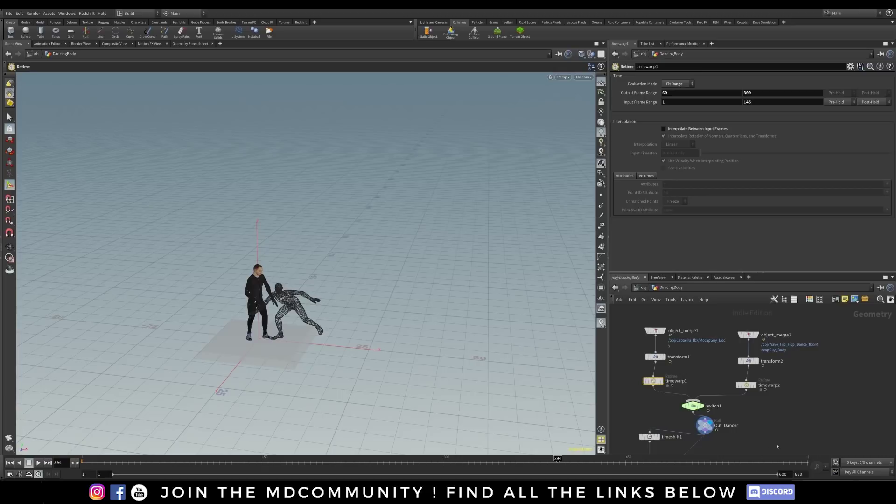
left_click_drag(287, 467, 477, 467)
left_click(689, 406)
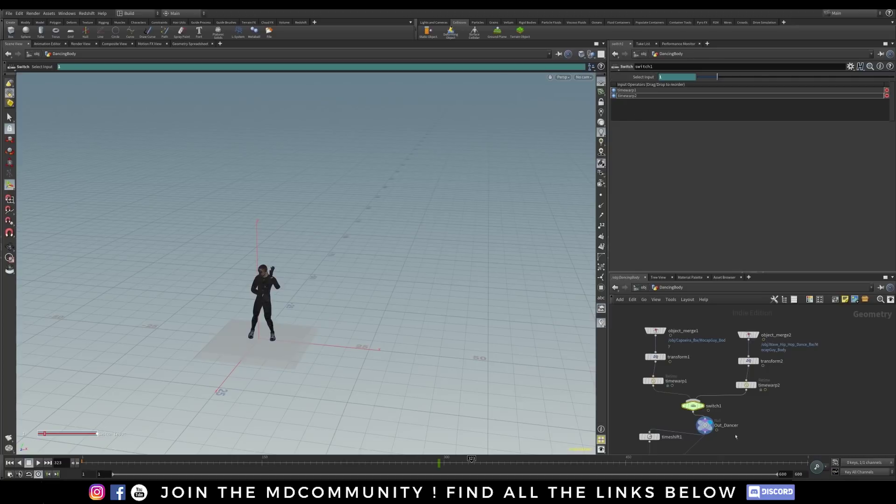
scroll(739, 437, "down", 4)
left_click_drag(404, 463, 375, 463)
key("Escape")
left_click_drag(262, 316, 274, 314)
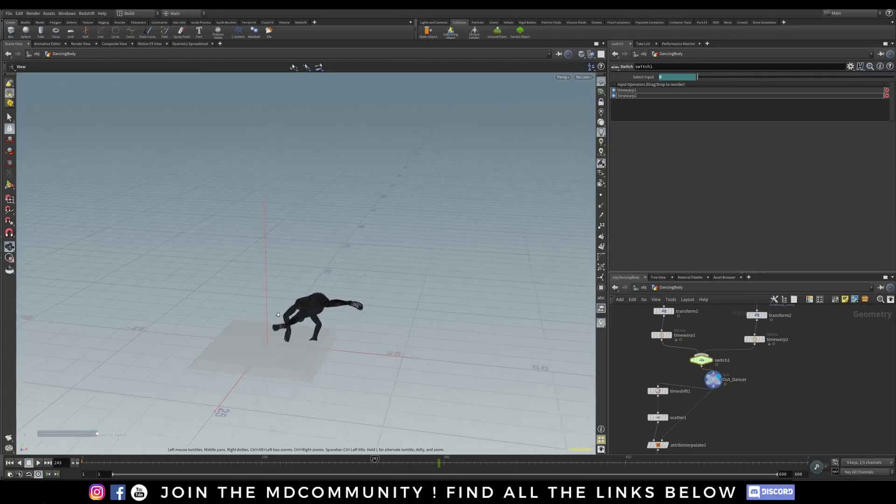
key("Return")
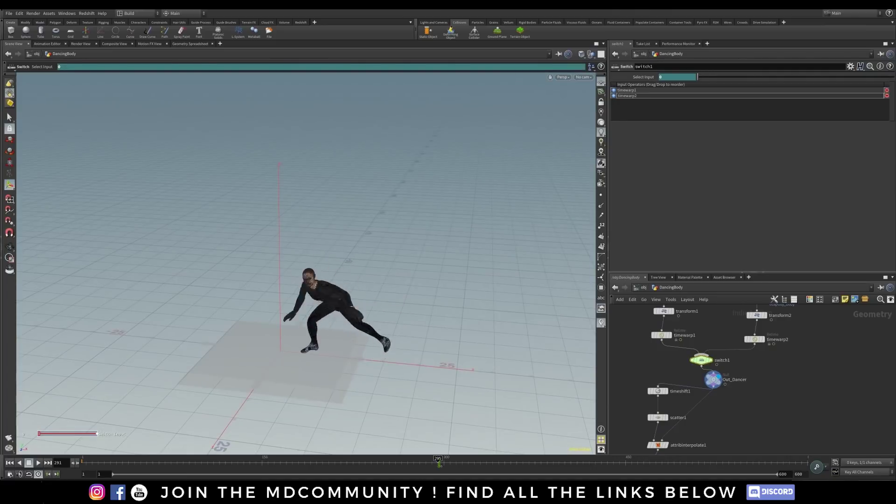
Display the OUT_SCATTER null, check the scattered points around the dance change, and return to frame 1.
middle_click_drag(772, 417, 782, 366)
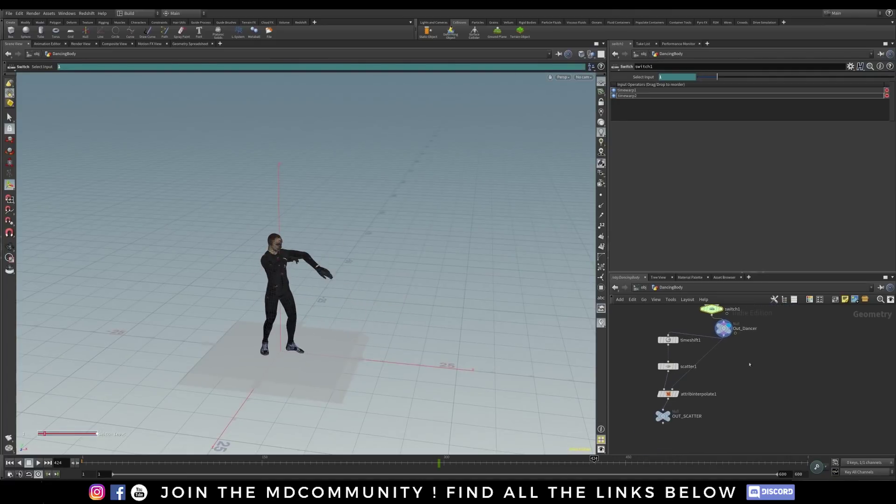
left_click(671, 415)
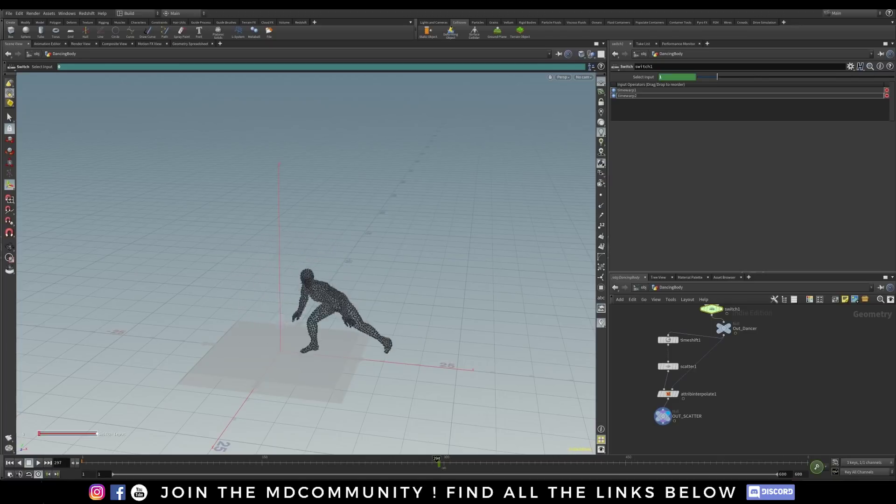
key("ctrl+Left")
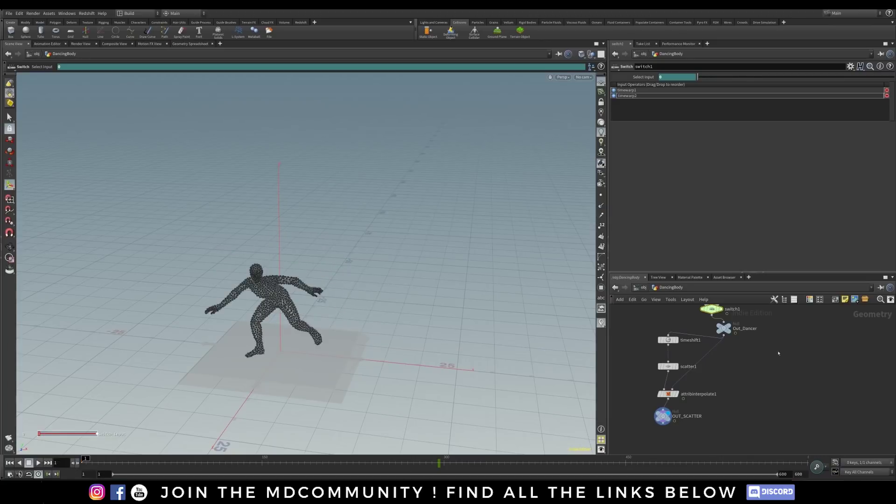
Open sopsolver1 inside the Particles object's popnet to reach pointwrangle1's parameters.
key("u")
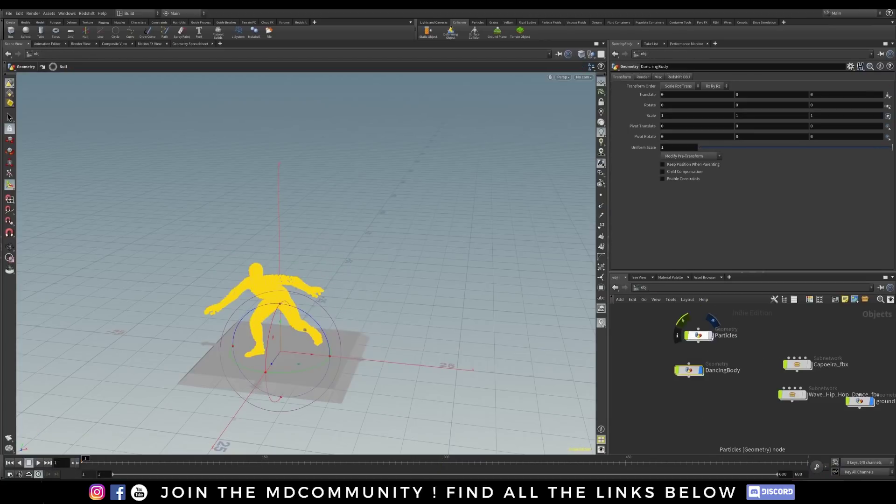
double_click(699, 336)
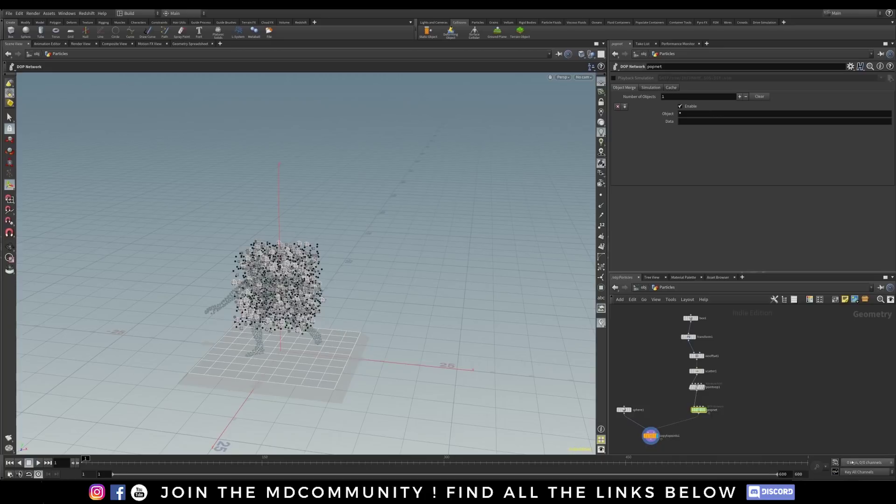
double_click(702, 410)
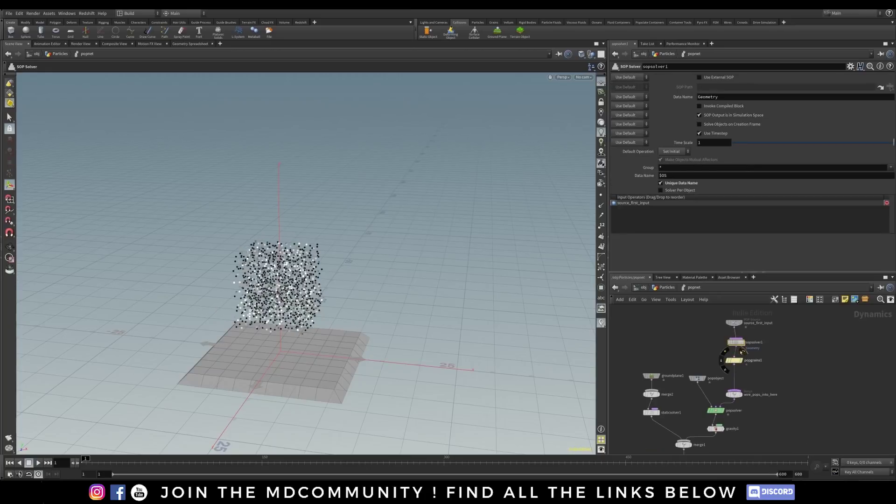
double_click(737, 343)
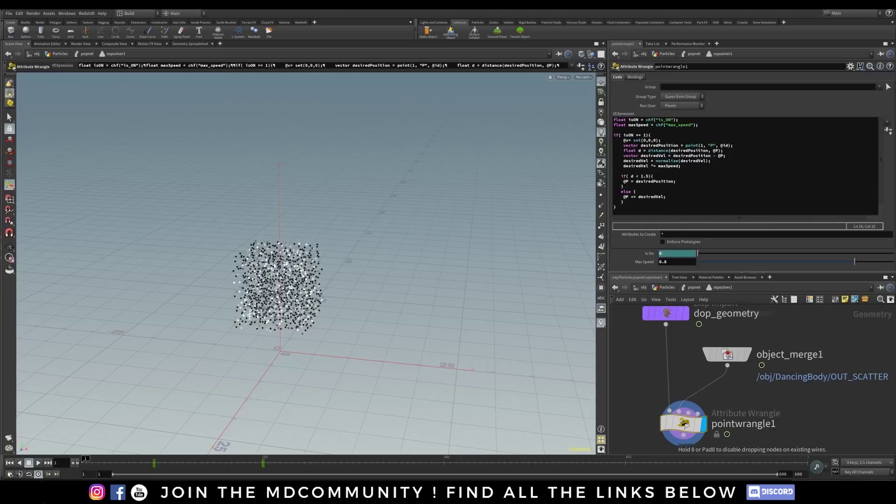
left_click_drag(730, 356, 727, 356)
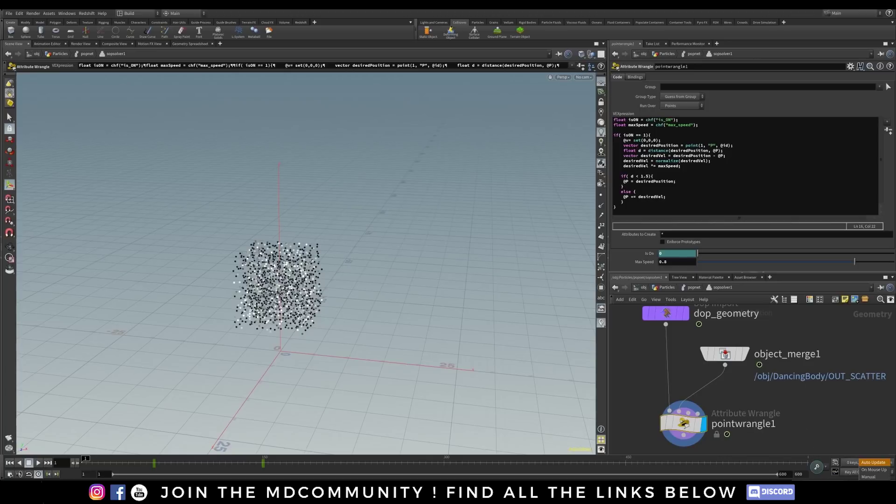
mouse_move(685, 423)
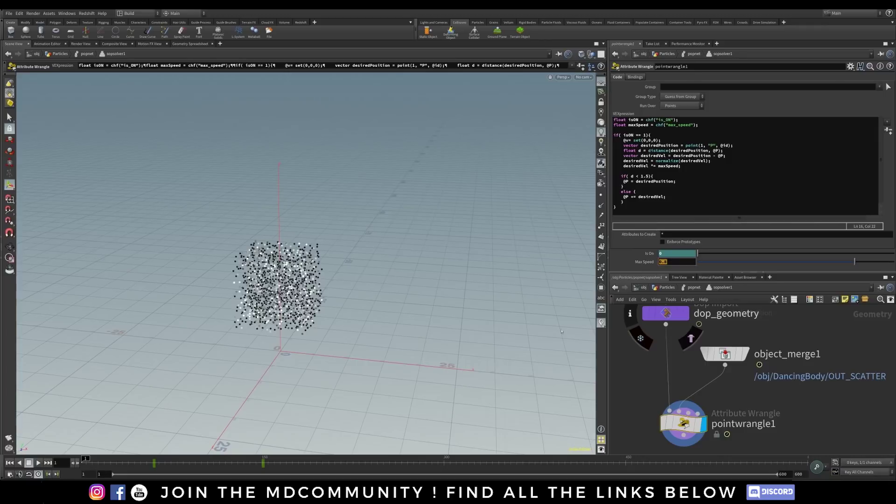
Delete the second pair of Is On keyframes on pointwrangle1, keeping the earlier activation keys.
key("Up")
left_click(49, 474)
left_click(650, 253, "alt+shift")
left_click(51, 475)
left_click(649, 253, "ctrl")
Keyframe pointwrangle1's Is On at 1 on frame 201 and at 0 on the following frame.
left_click_drag(305, 463, 331, 461)
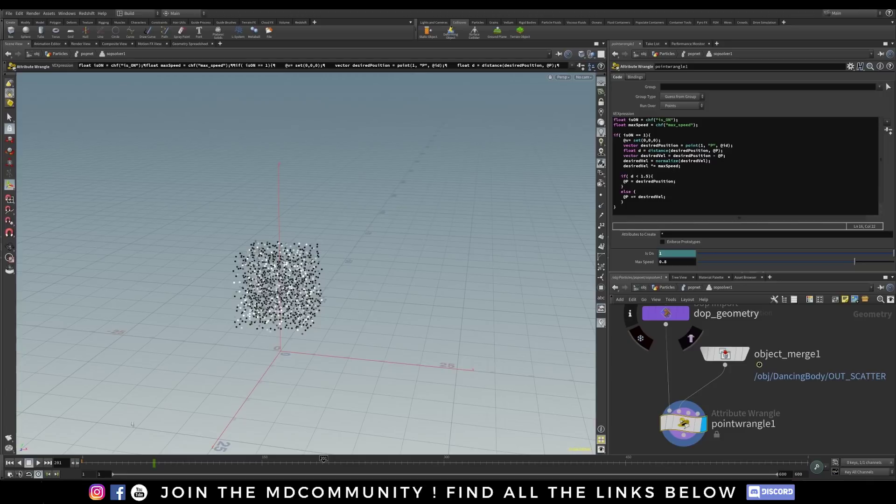
left_click(649, 253, "alt")
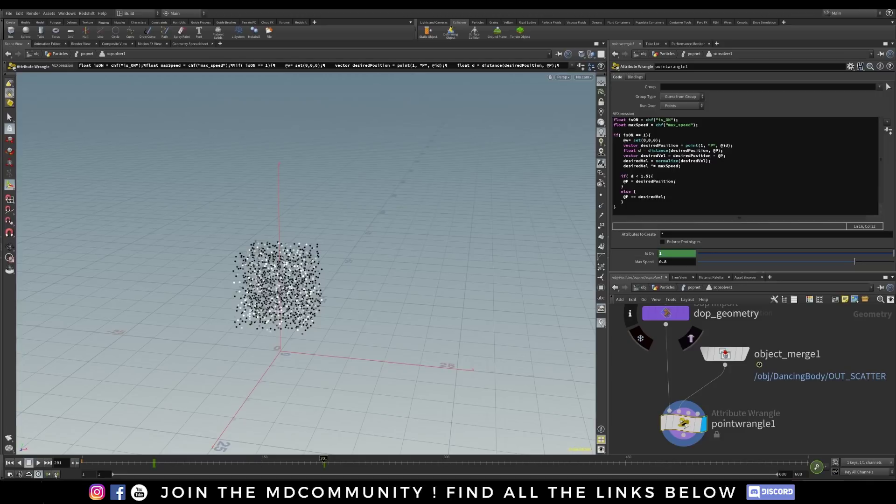
key("Right")
left_click_drag(752, 252, 698, 253)
left_click(650, 254, "alt")
Keyframe pointwrangle1's Is On at 0 on frame 300 and at 1 on frame 301.
left_click_drag(347, 465, 442, 464)
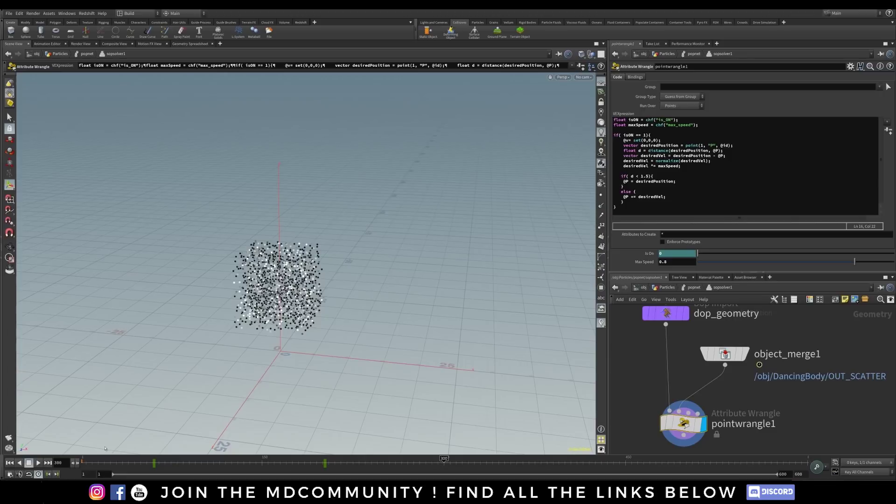
left_click(652, 255, "alt")
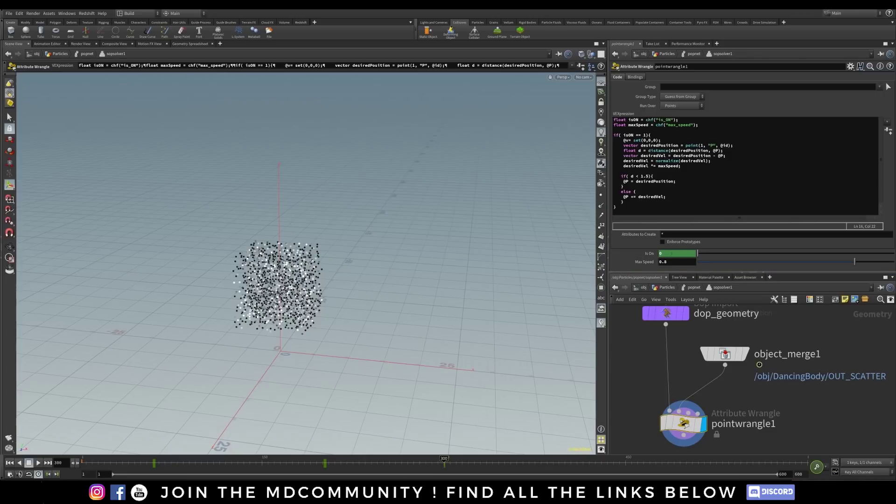
left_click(76, 464)
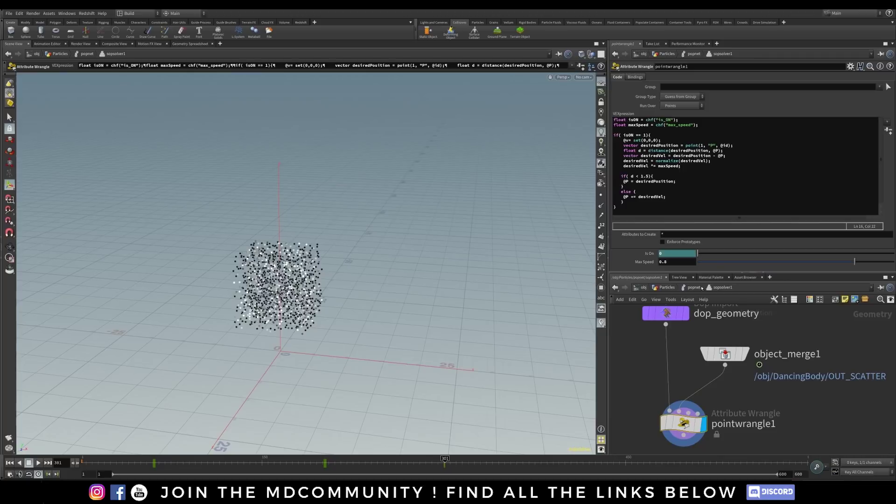
left_click_drag(729, 253, 878, 246)
left_click(656, 256, "alt")
Near the end of the second dance, keyframe pointwrangle1's Is On at 1, with 0 keyed on frame 501.
mouse_move(536, 464)
left_mouse_down()
mouse_move(698, 462)
mouse_move(674, 462)
left_mouse_up()
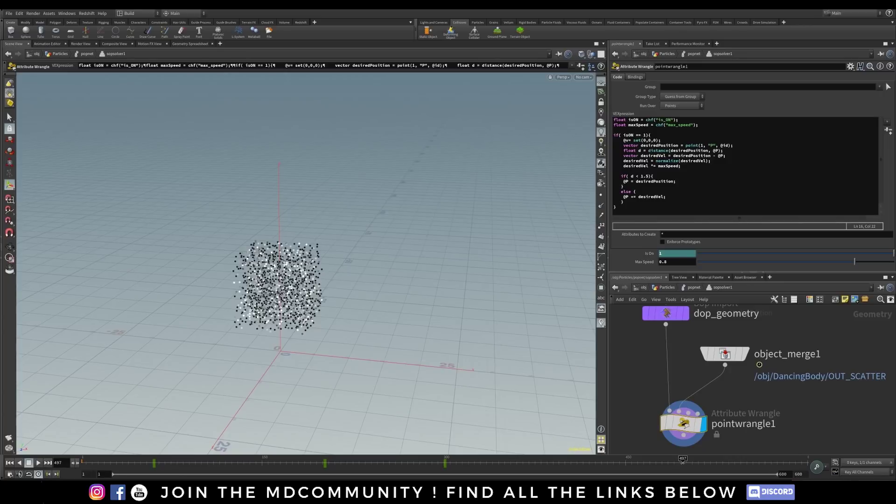
left_click(650, 254, "alt")
left_click(78, 464)
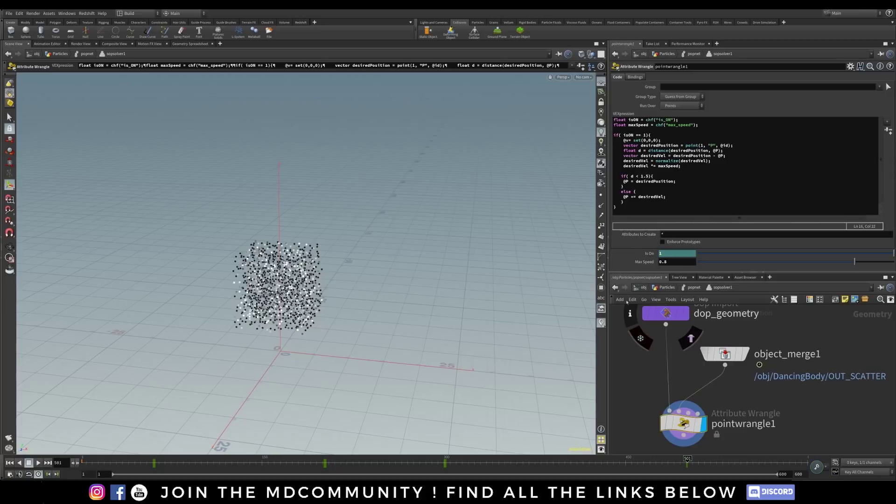
left_click_drag(775, 258, 698, 253)
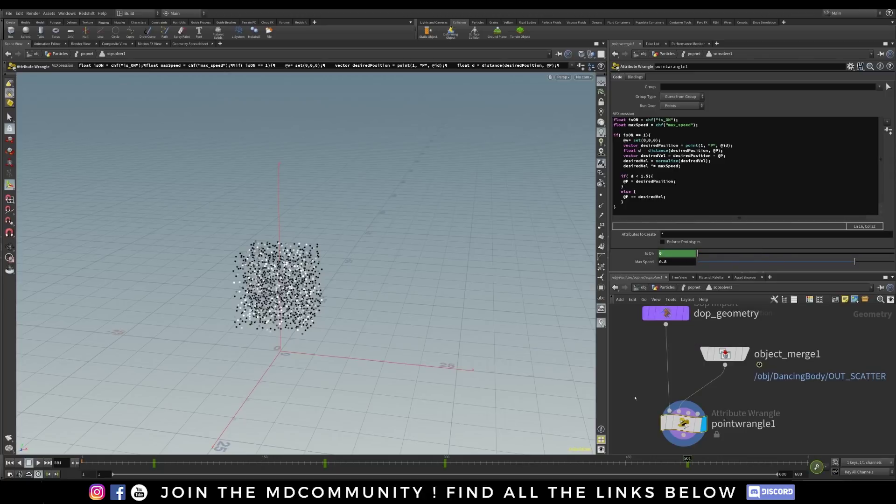
Leave the solver network, go to the DancingBody network, and scrub to frame 296 to check the dance switch.
key("u")
key("u")
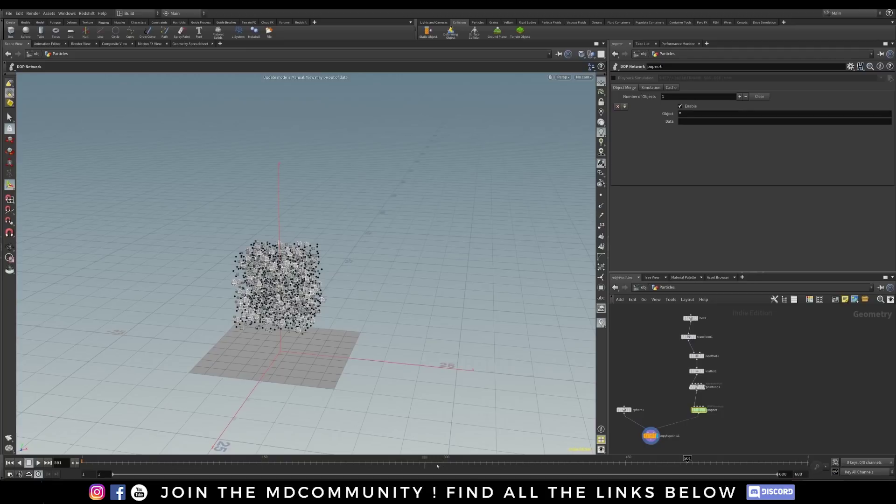
left_click(326, 464)
mouse_move(331, 469)
left_mouse_down()
mouse_move(449, 469)
mouse_move(437, 469)
left_mouse_up()
mouse_move(452, 462)
left_mouse_down()
mouse_move(460, 463)
mouse_move(435, 462)
left_mouse_up()
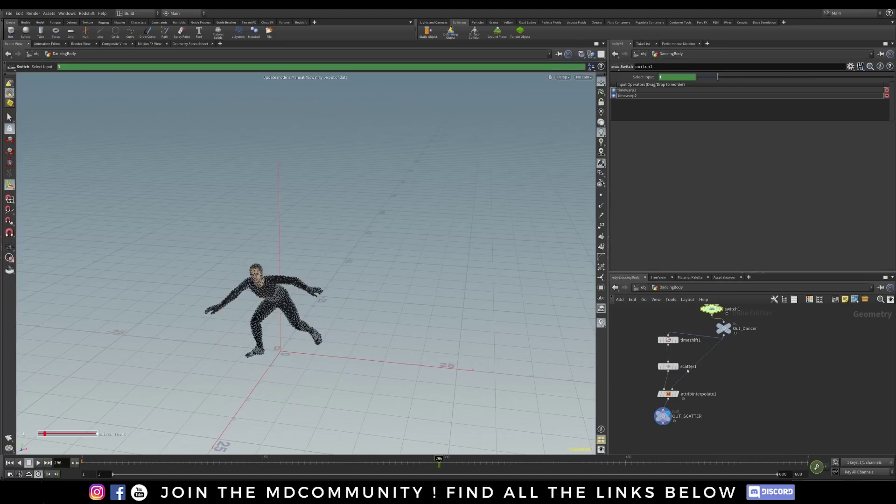
Display the Out_Dancer null in DancingBody and return to the object level.
middle_click_drag(740, 388, 735, 411)
left_click_drag(712, 363, 700, 362)
left_click(711, 353)
middle_click_drag(702, 427, 709, 399)
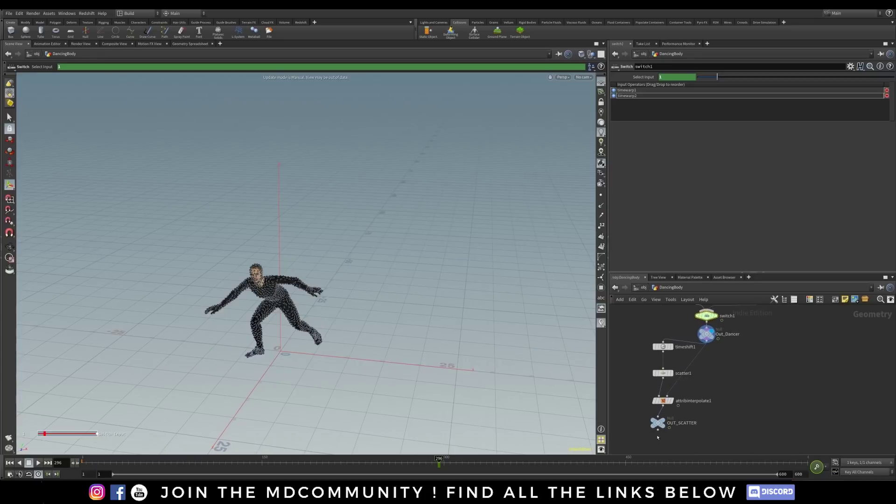
left_click(645, 299)
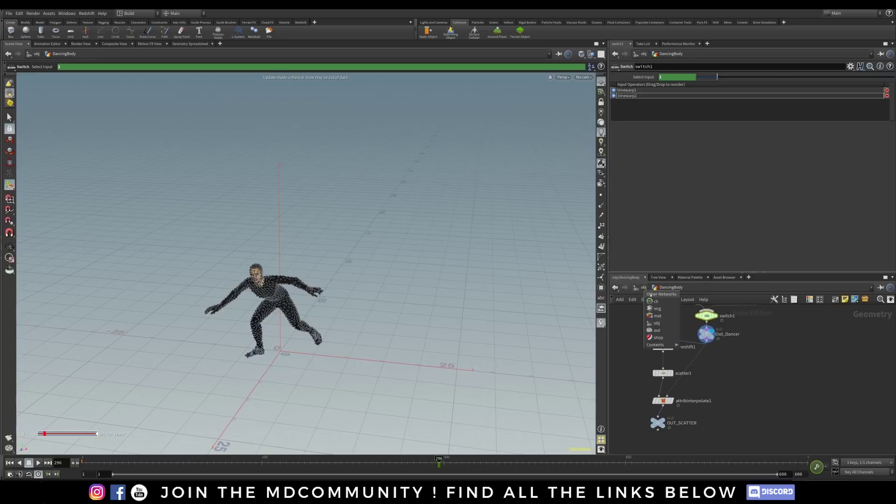
left_click(629, 363)
key("u")
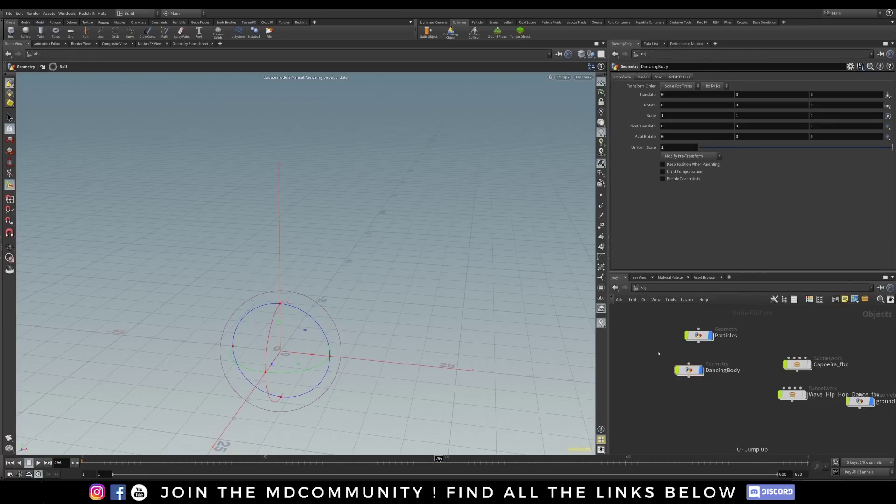
Rewind to frame 1, take the scene out of Manual update mode, and hide the DancingBody object.
left_click(9, 463)
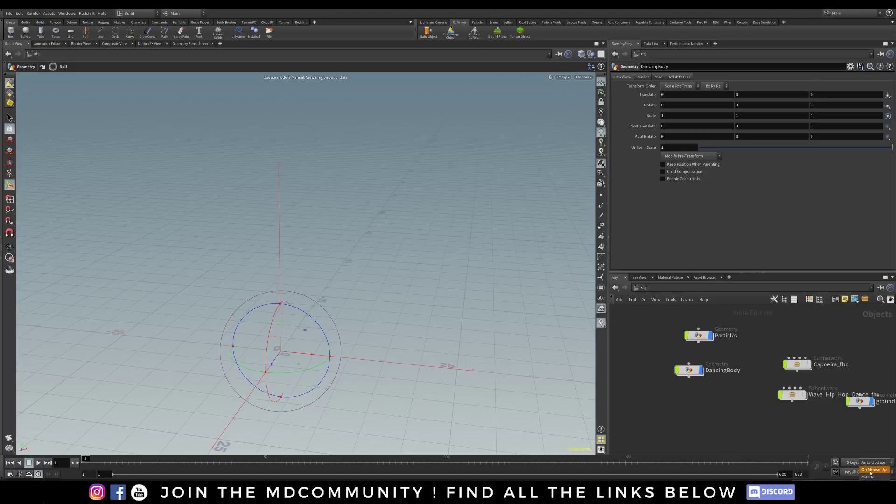
left_click(701, 370)
left_click_drag(690, 370, 688, 373)
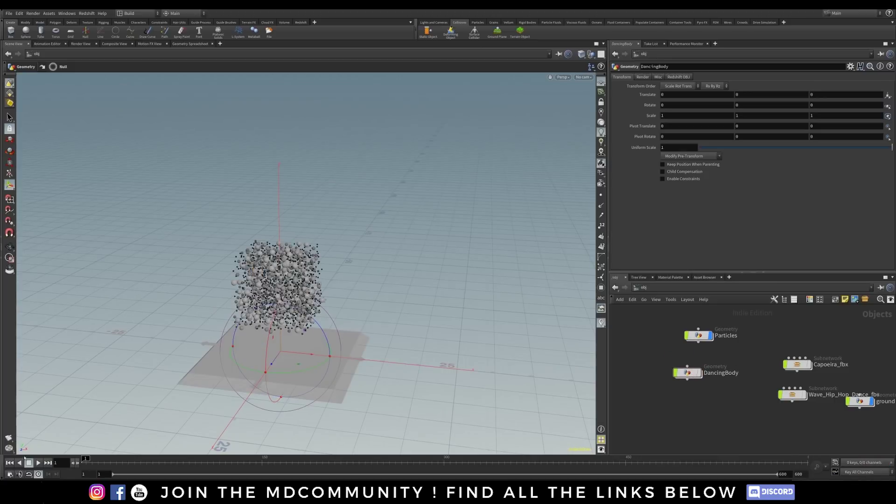
Play the particle simulation through both dances and inspect the particle dancer from another angle.
left_click(39, 463)
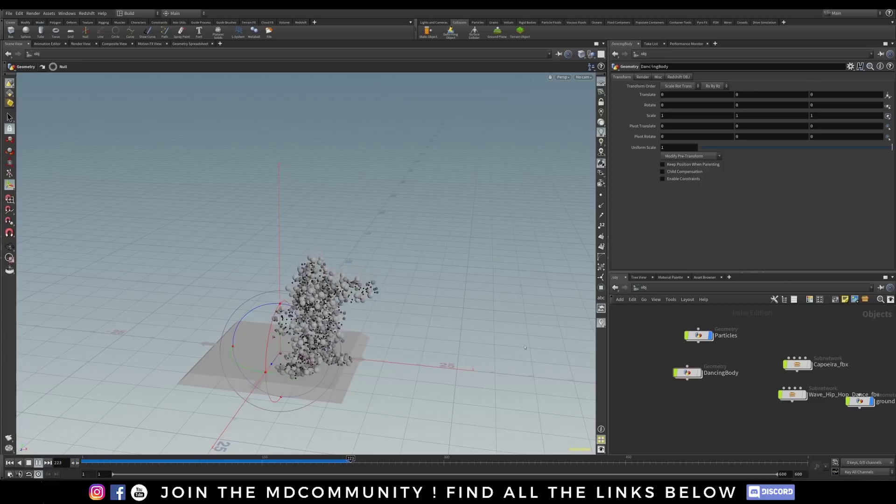
left_click_drag(359, 317, 324, 321)
key("r")
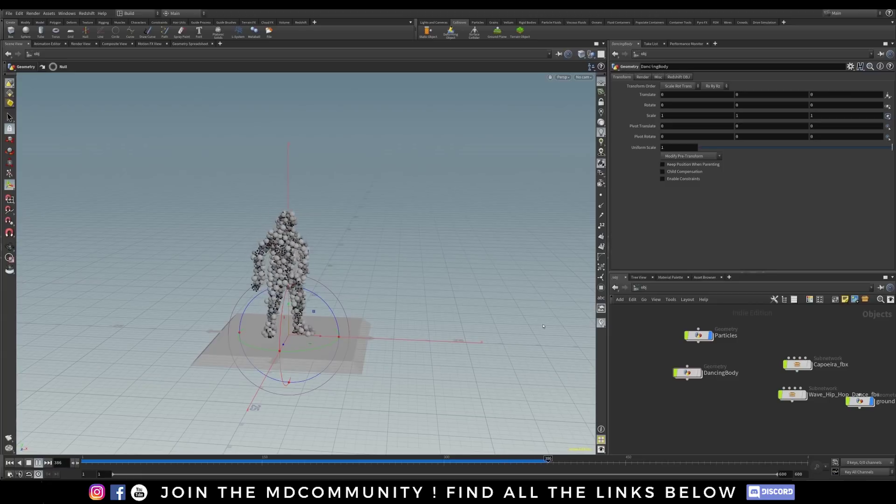
left_click_drag(699, 335, 680, 335)
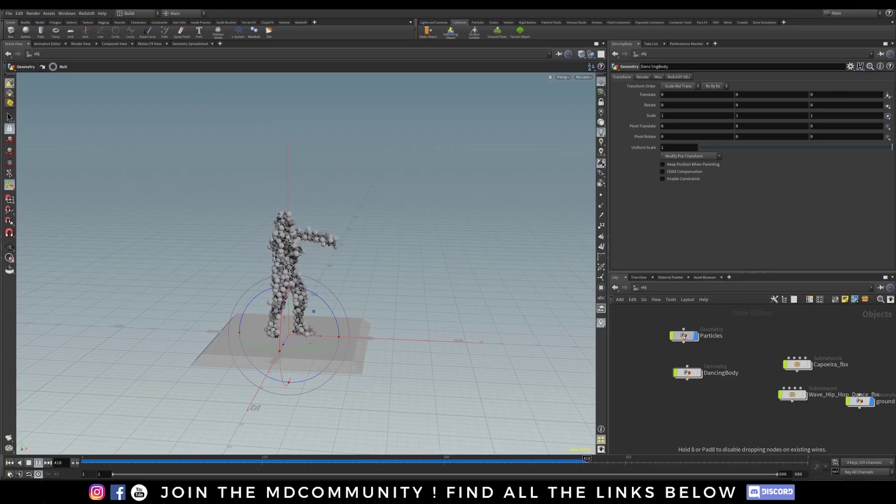
left_click_drag(683, 374, 680, 375)
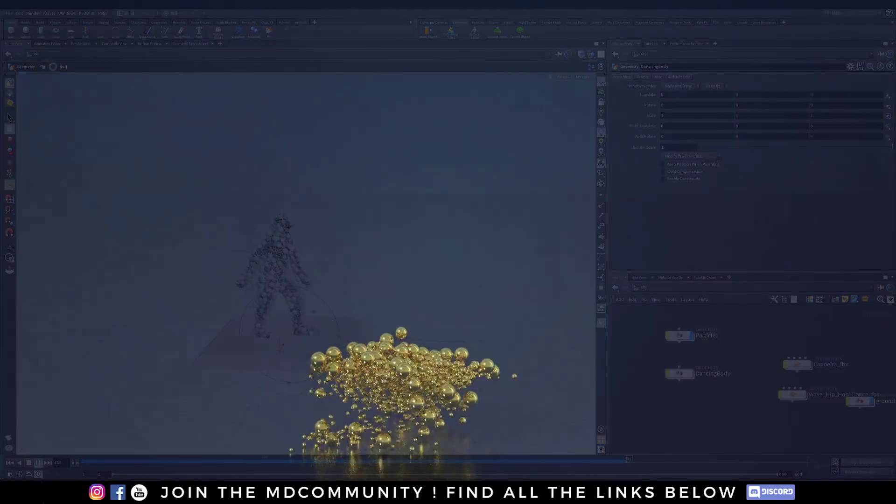